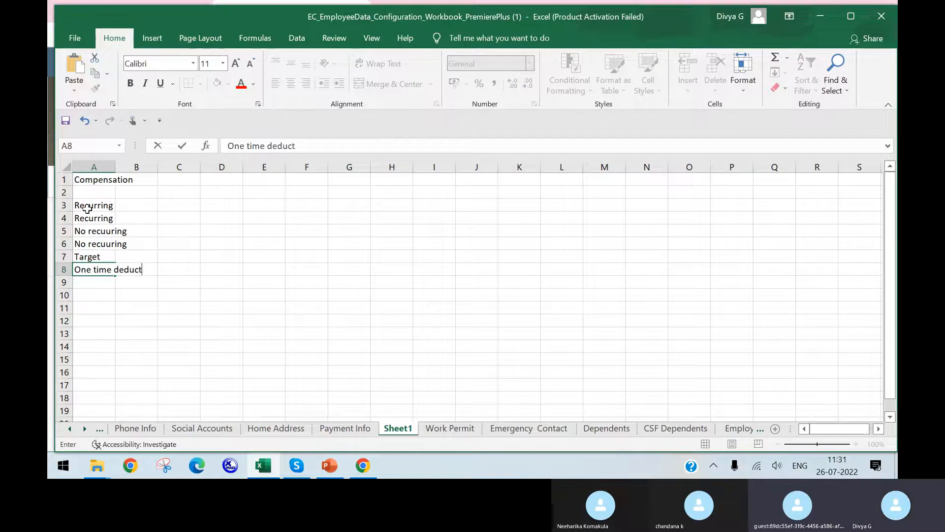
Finish the A8 entry as "One time deduction" and widen column A to fit its labels
click(246, 243)
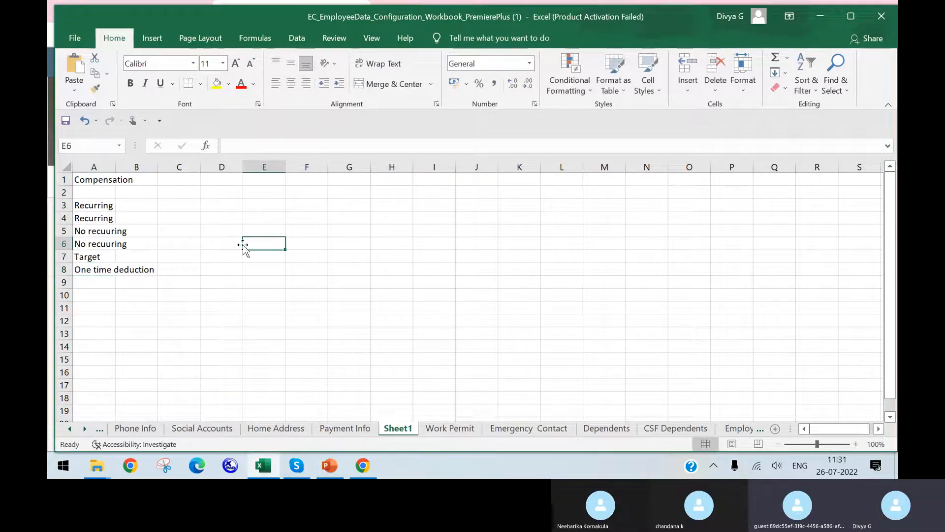
drag(116, 167, 225, 171)
Enter "Payment" in B3 and "deduction" in B4 beside the two Recurring rows
click(205, 207)
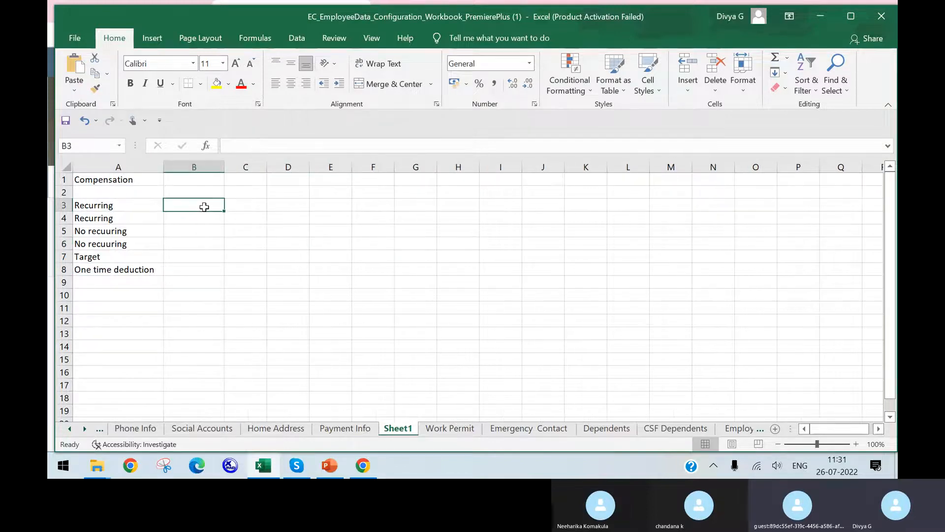
text(Pay)
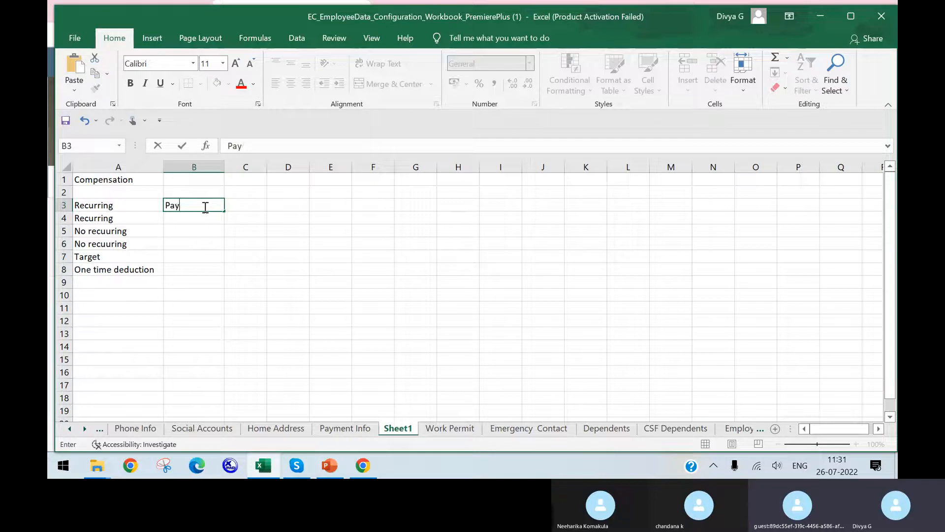
text(me)
key(BackSpace)
text(ment)
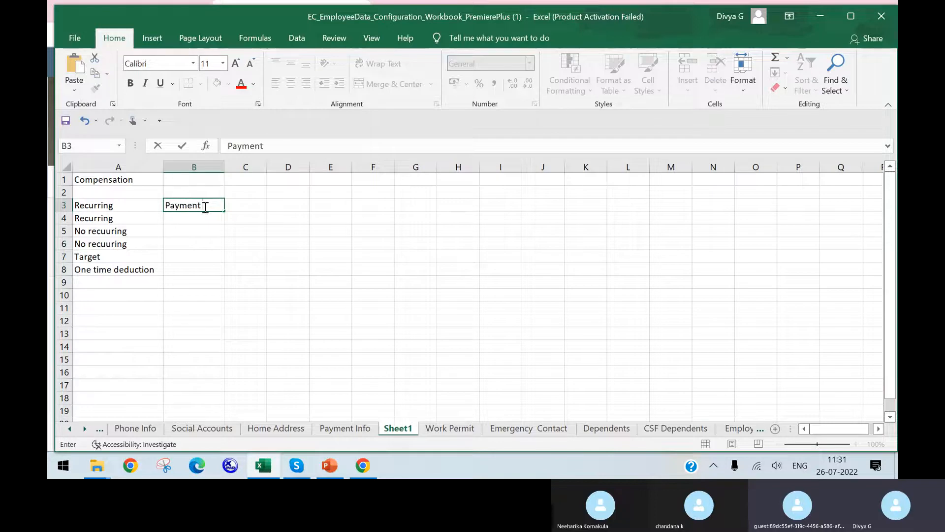
key(Return)
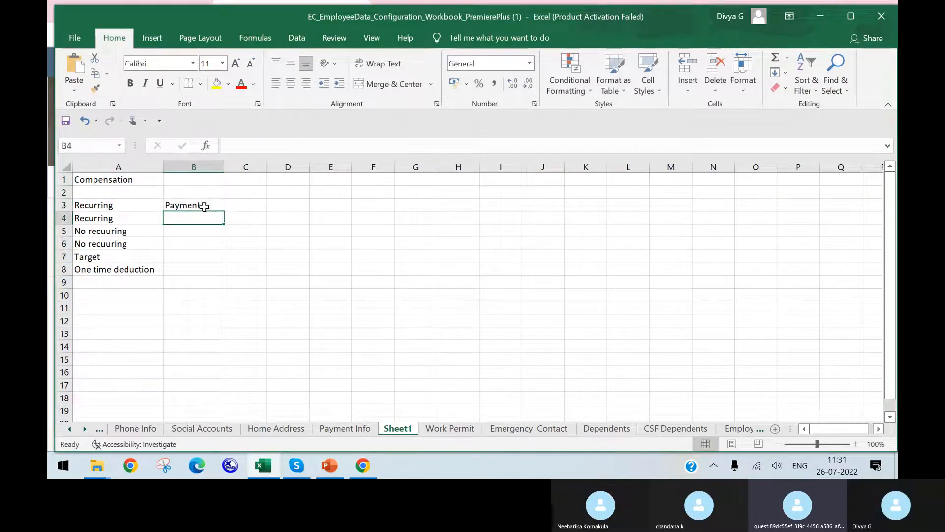
text(deduct)
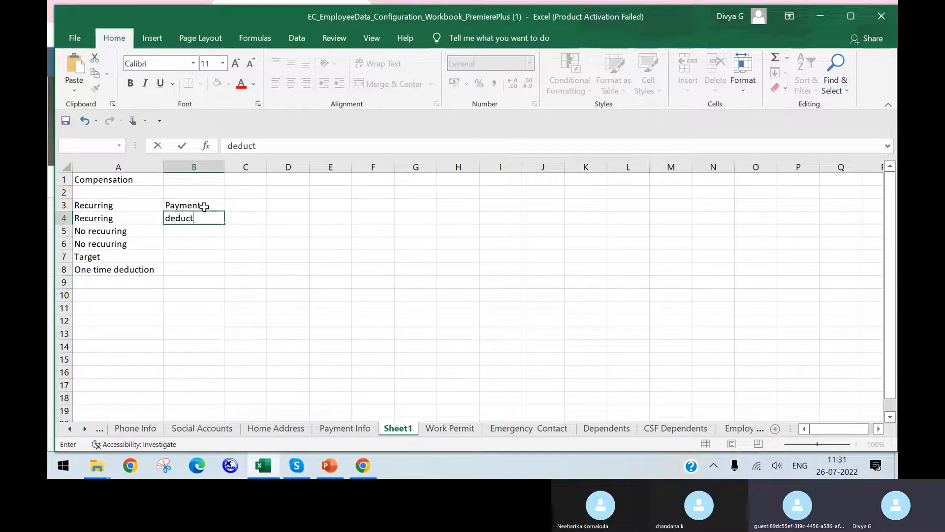
text(ion)
Fill the Payment and deduction pair down from B3:B4 to the two "No recuuring" rows in B5:B6
click(199, 204)
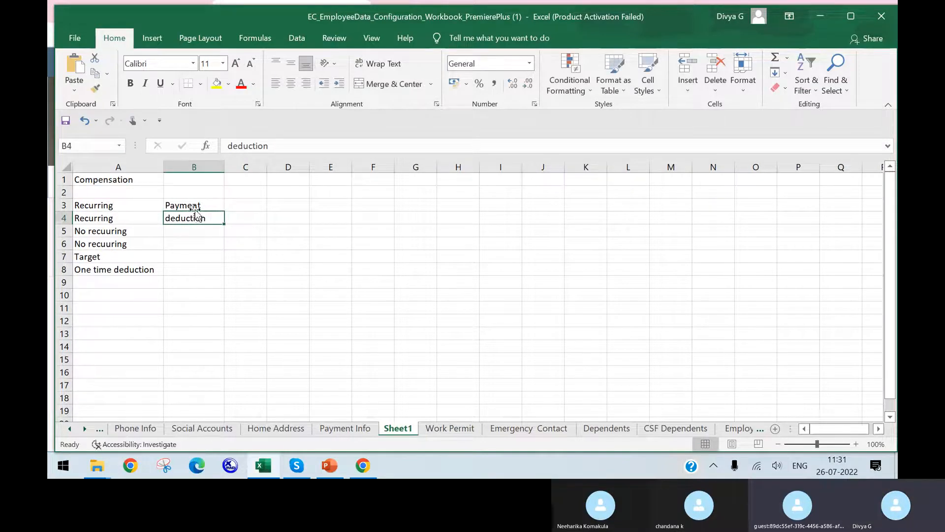
drag(225, 211, 225, 248)
key(ctrl+z)
click(244, 228)
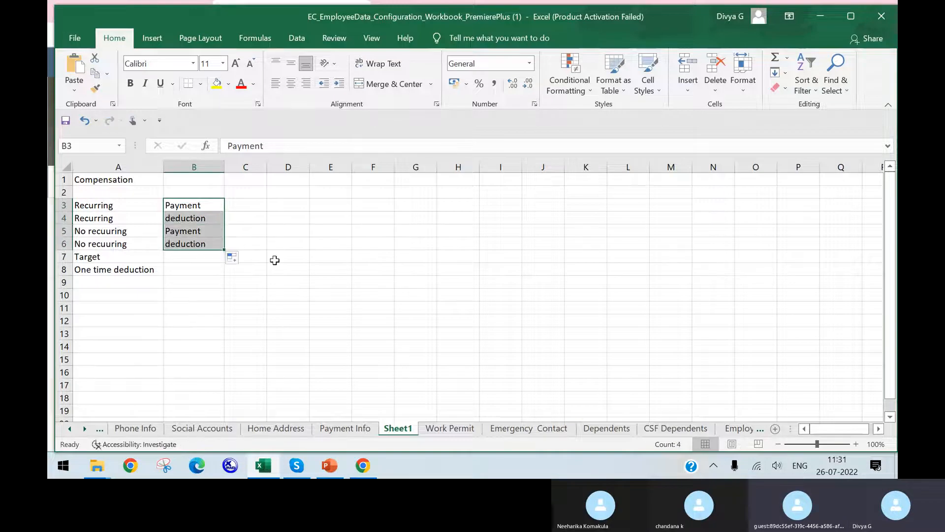
click(187, 256)
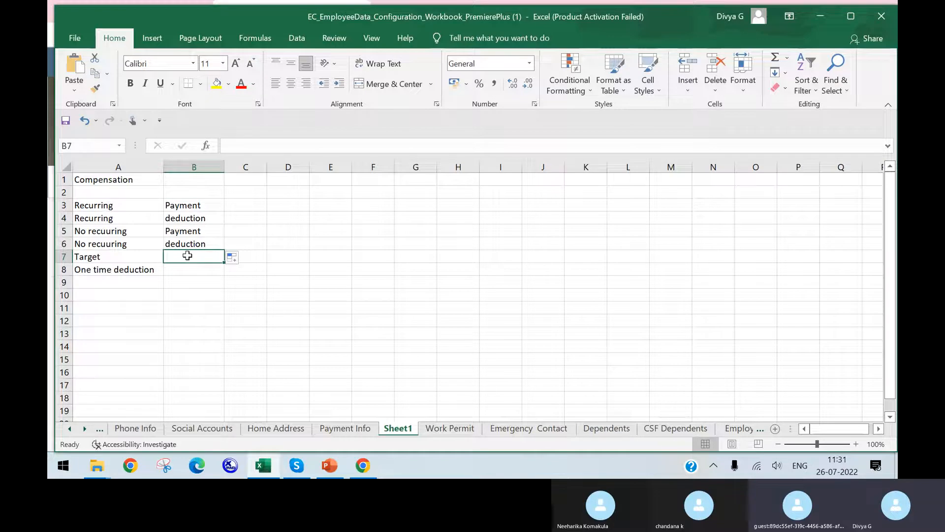
click(93, 181)
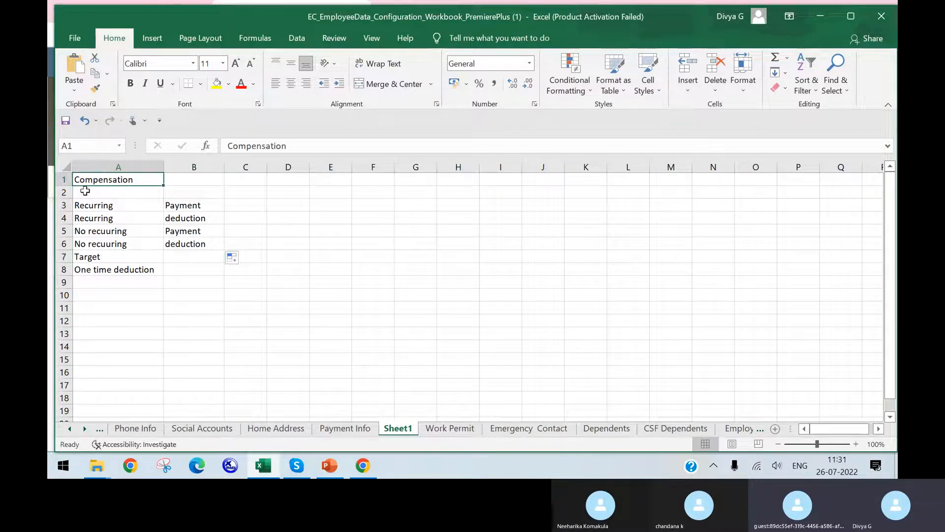
click(135, 205)
click(141, 224)
click(140, 233)
click(137, 255)
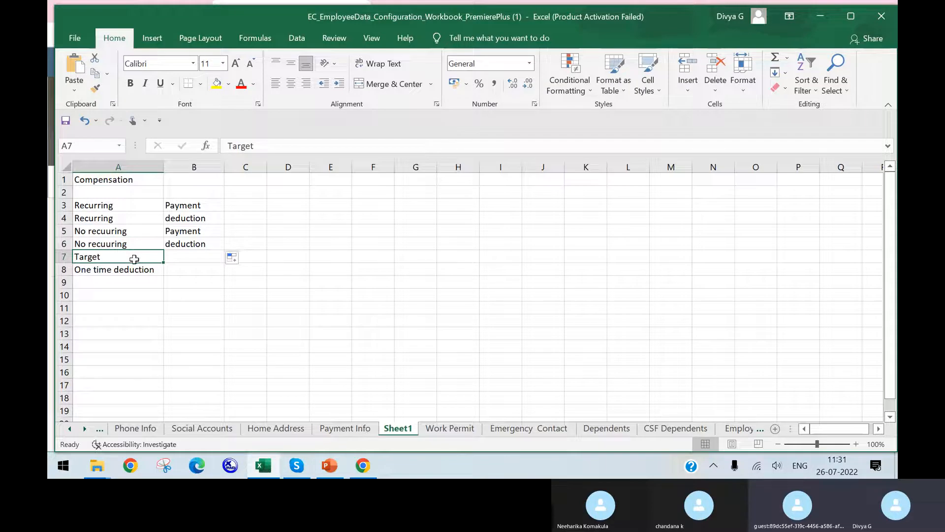
click(135, 271)
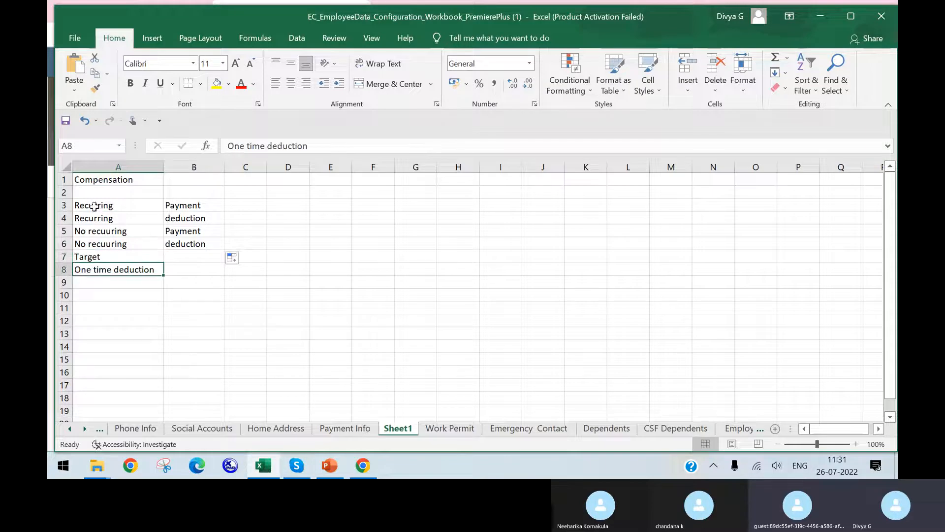
Maximize the workbook window and enter "monthly" in C3 and C4 for both Recurring rows
click(852, 23)
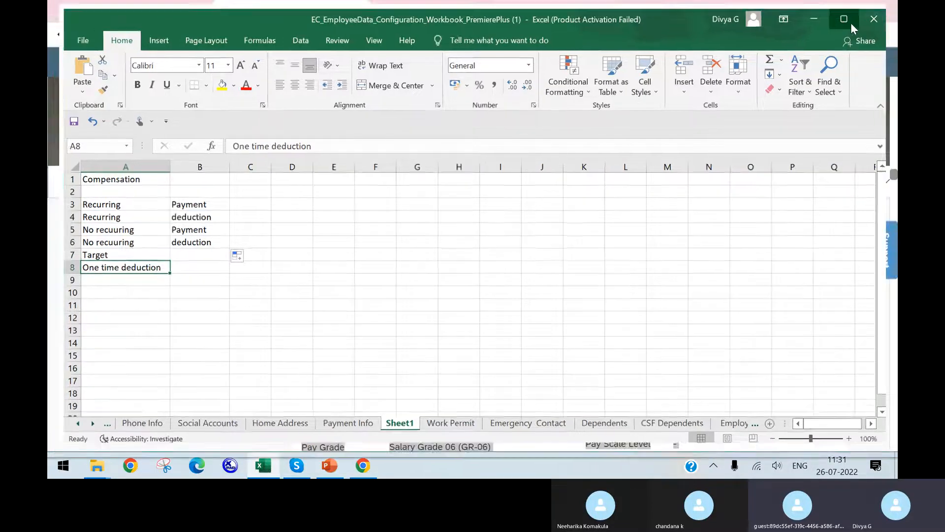
click(173, 202)
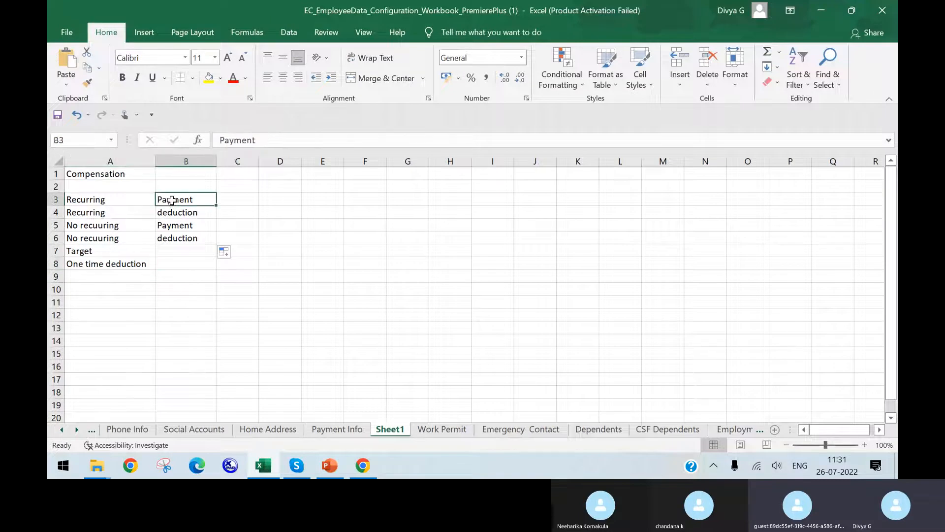
click(118, 199)
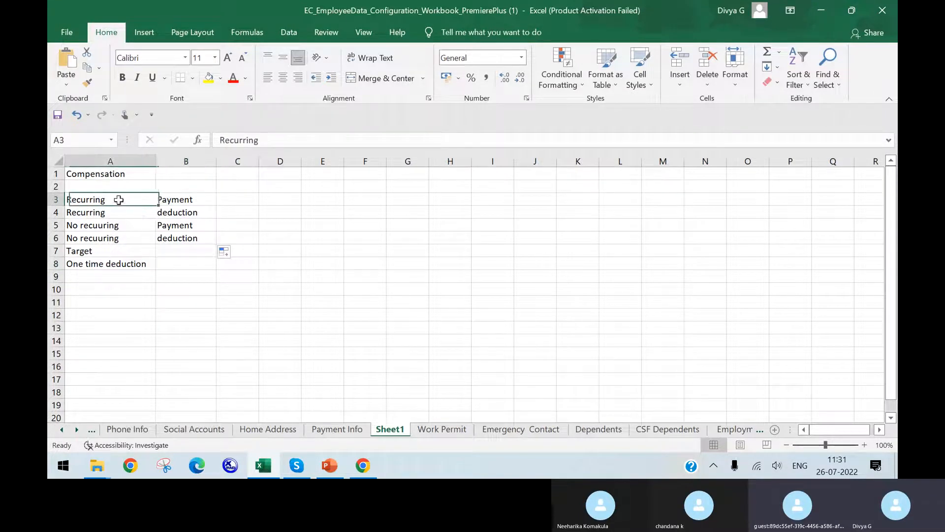
click(157, 199)
click(240, 197)
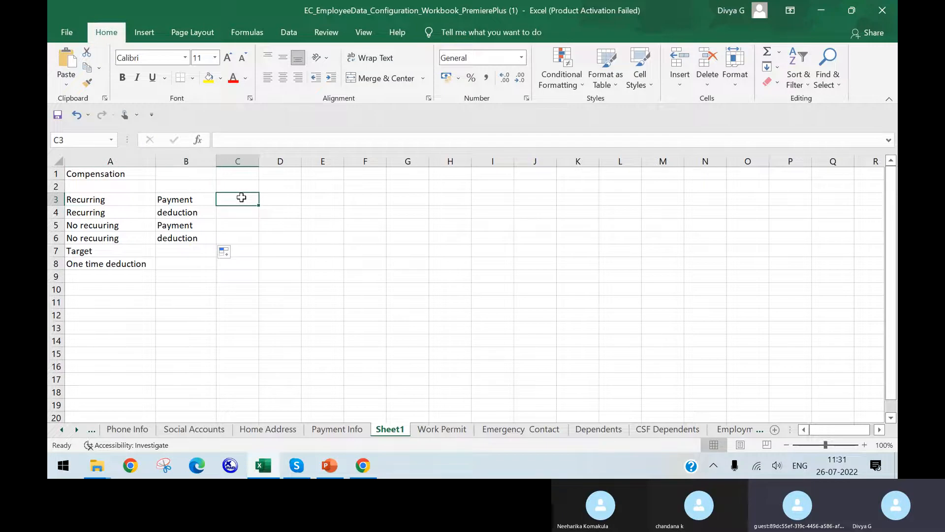
text(monthly)
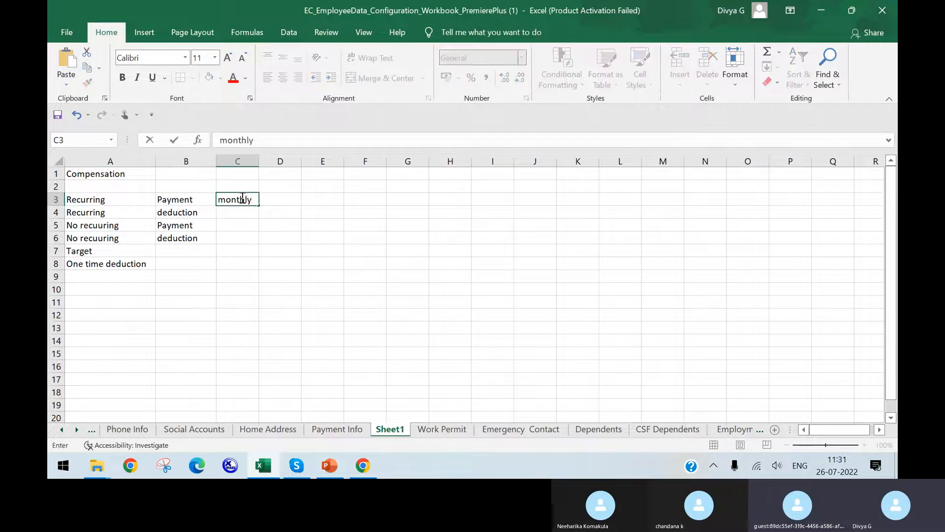
click(236, 223)
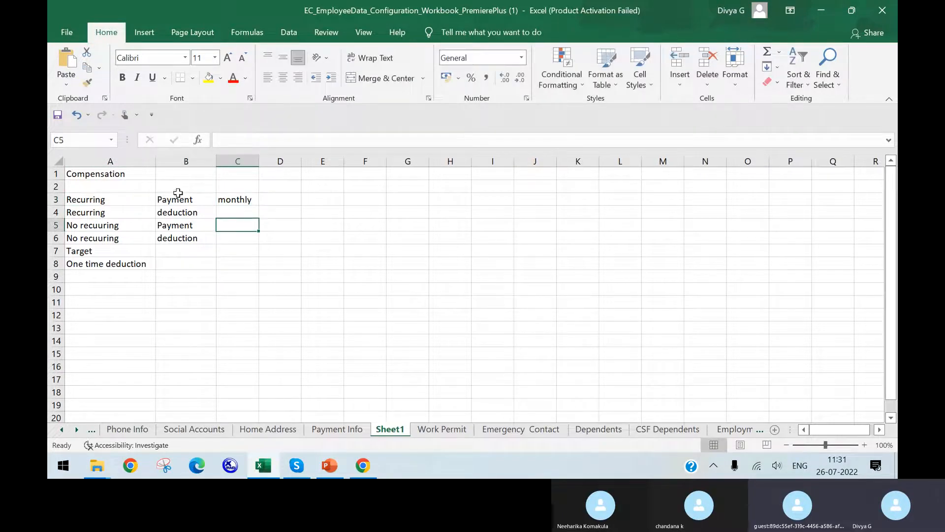
click(234, 212)
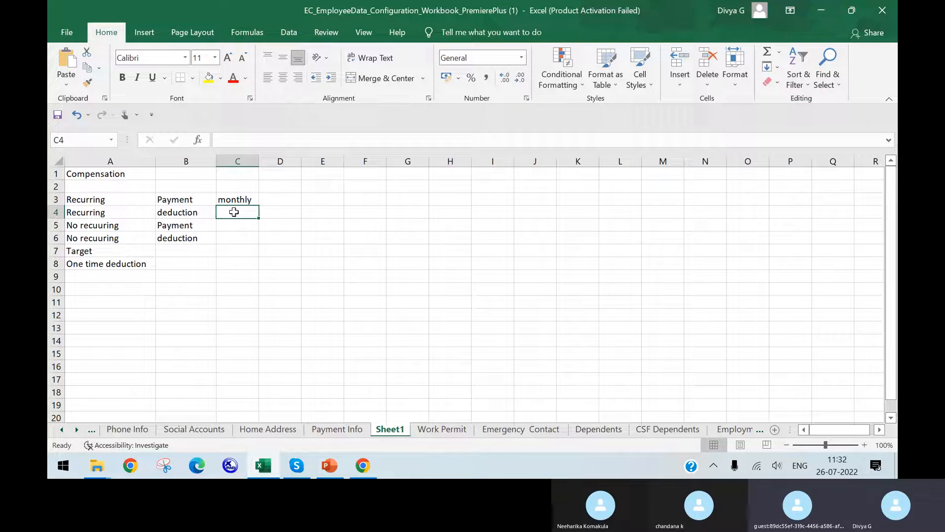
text(monthl)
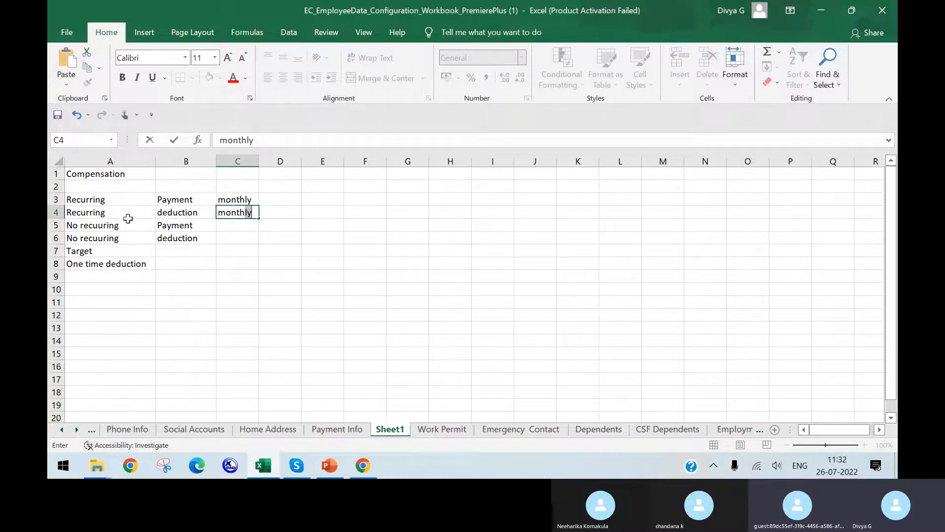
click(121, 226)
drag(113, 201, 135, 210)
click(191, 202)
click(195, 212)
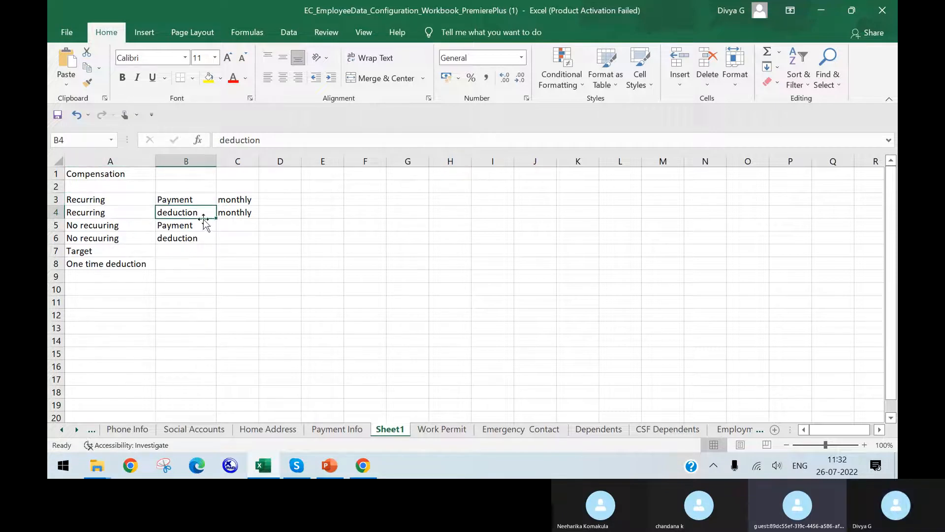
Enter "year" in C5 and C6 for both "No recuuring" rows
click(228, 225)
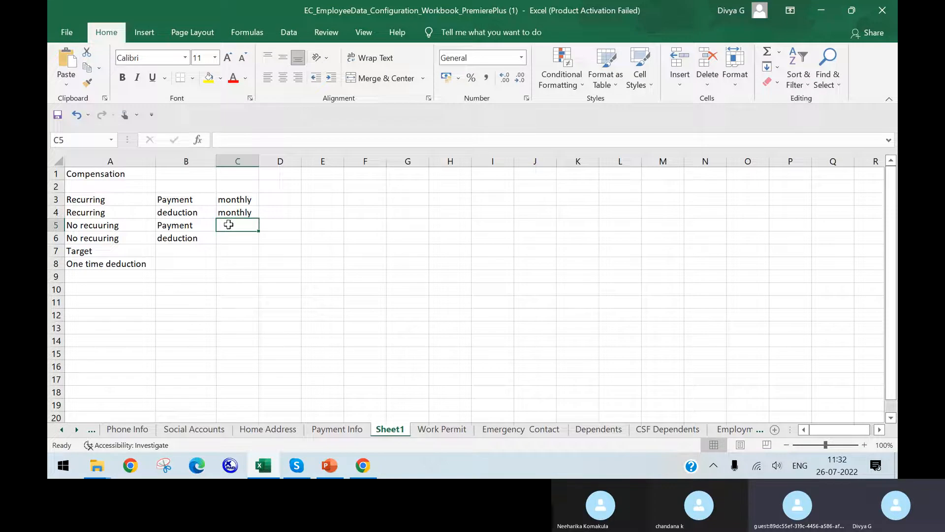
text(year)
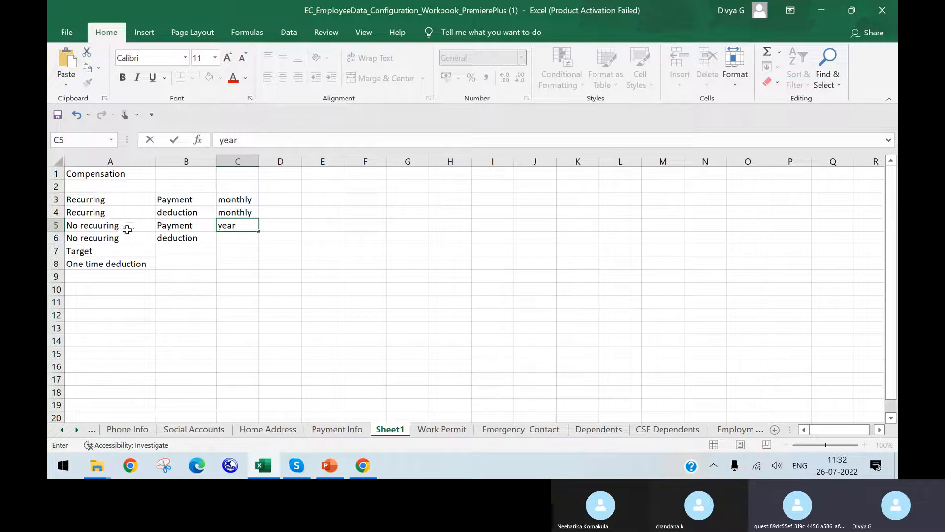
click(198, 229)
click(242, 225)
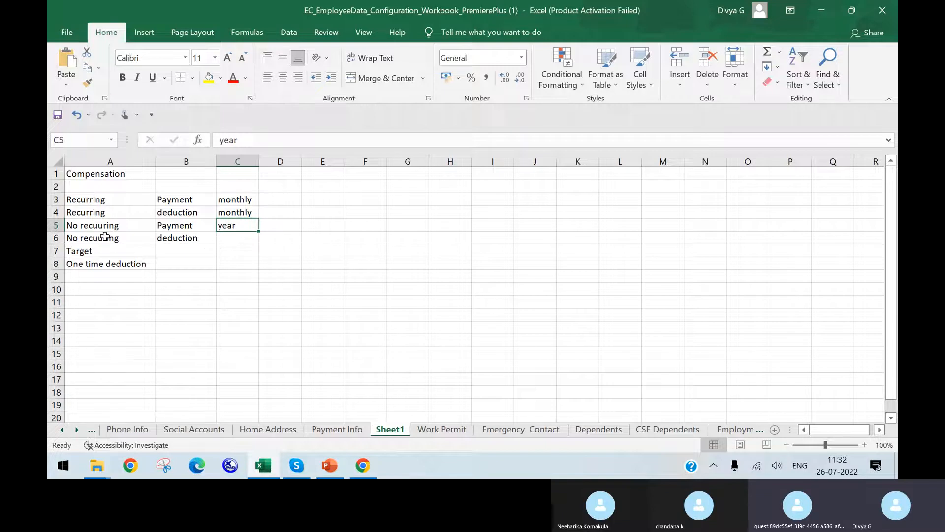
click(242, 241)
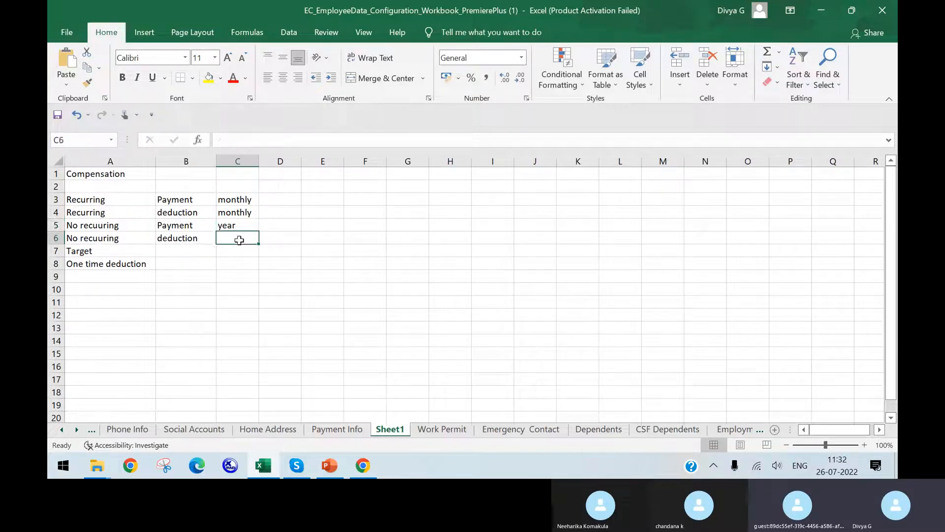
text(year)
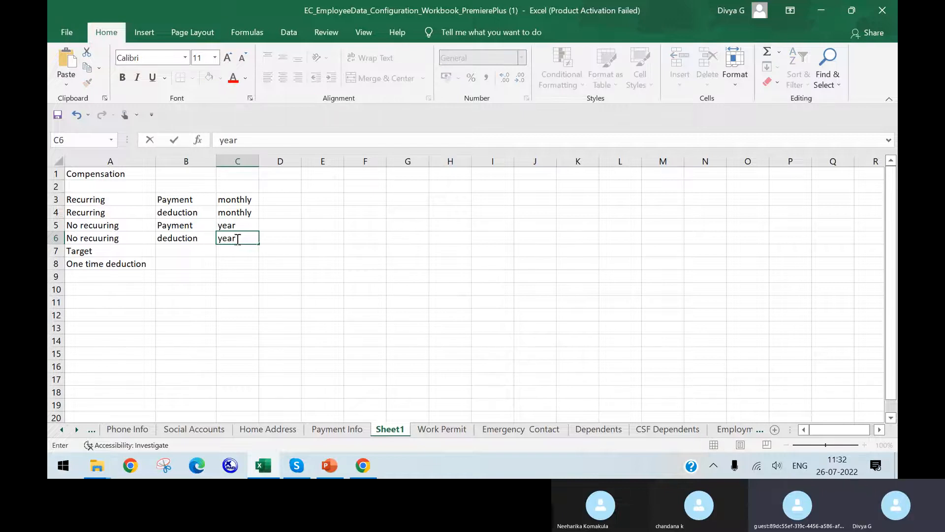
click(178, 254)
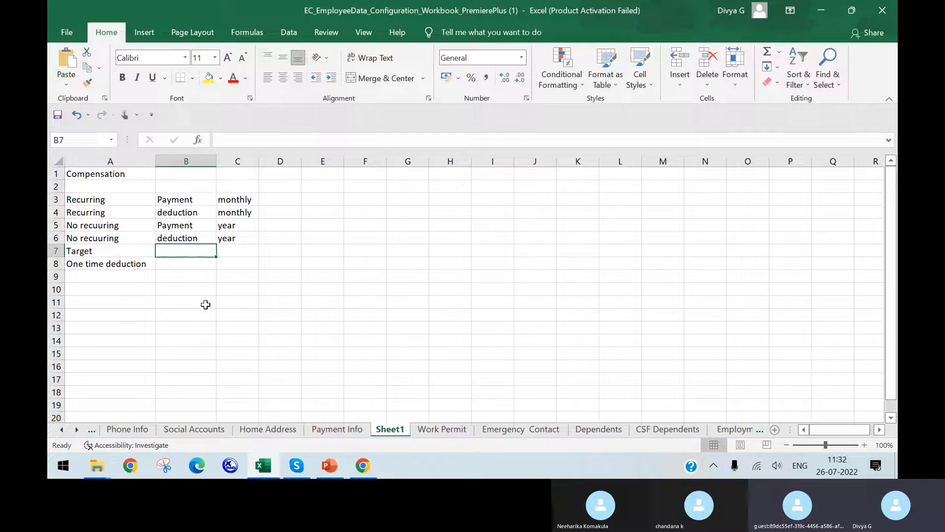
click(83, 250)
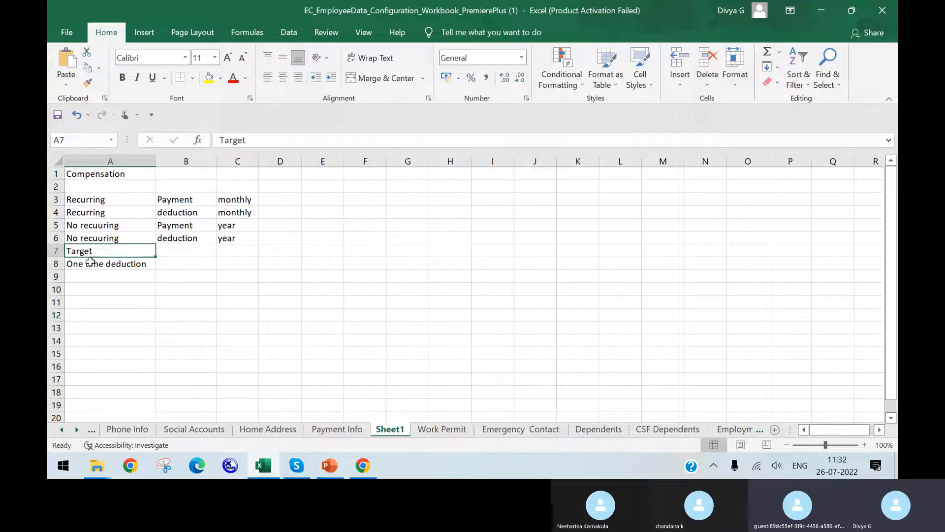
click(96, 262)
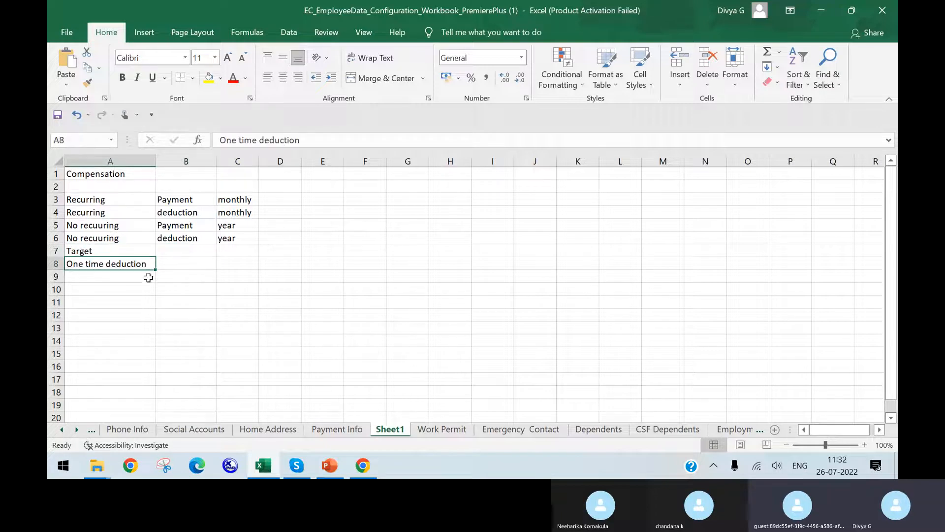
click(180, 266)
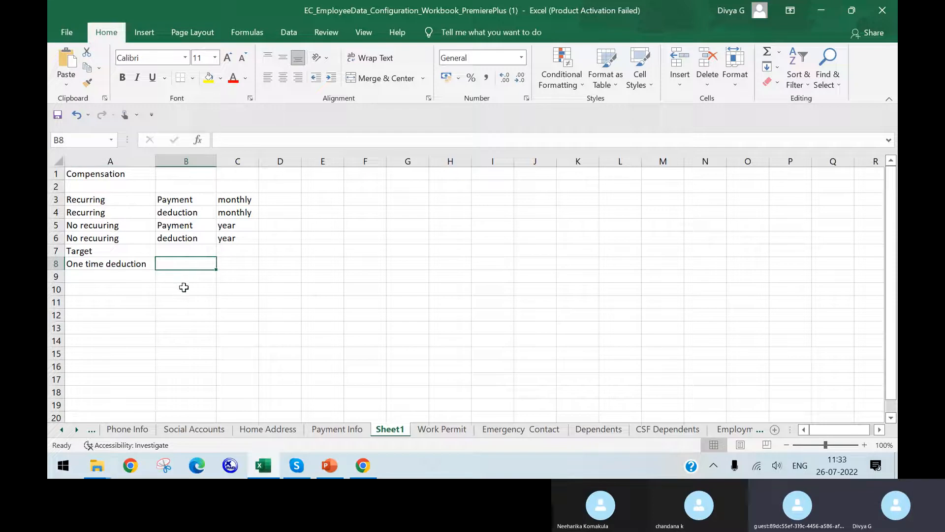
click(112, 267)
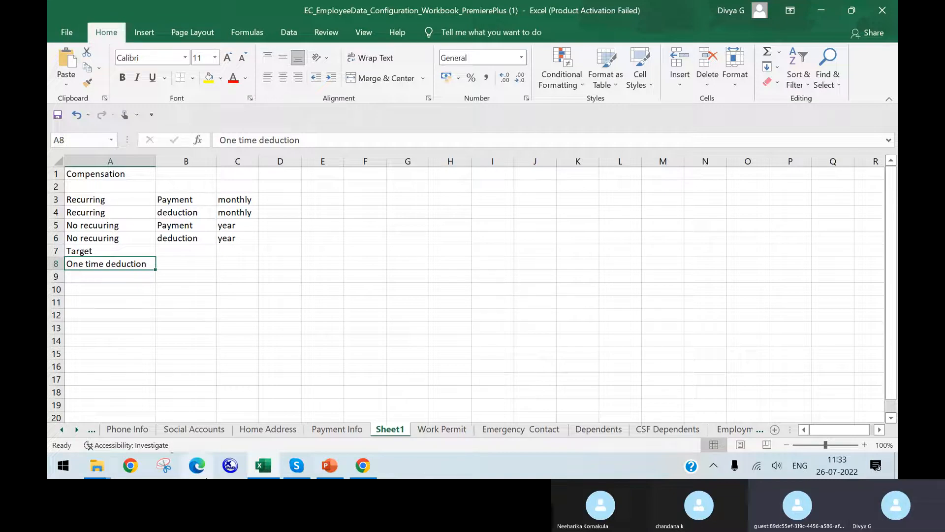
Review the Payment info / Bank Details slide in PowerPoint and switch to the SuccessFactors Admin Center permission role page in Chrome
click(330, 465)
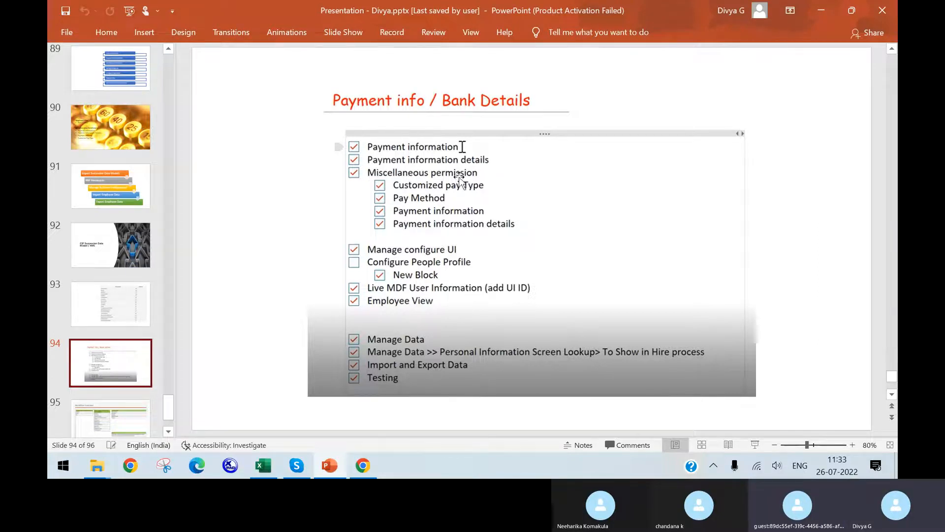
click(363, 465)
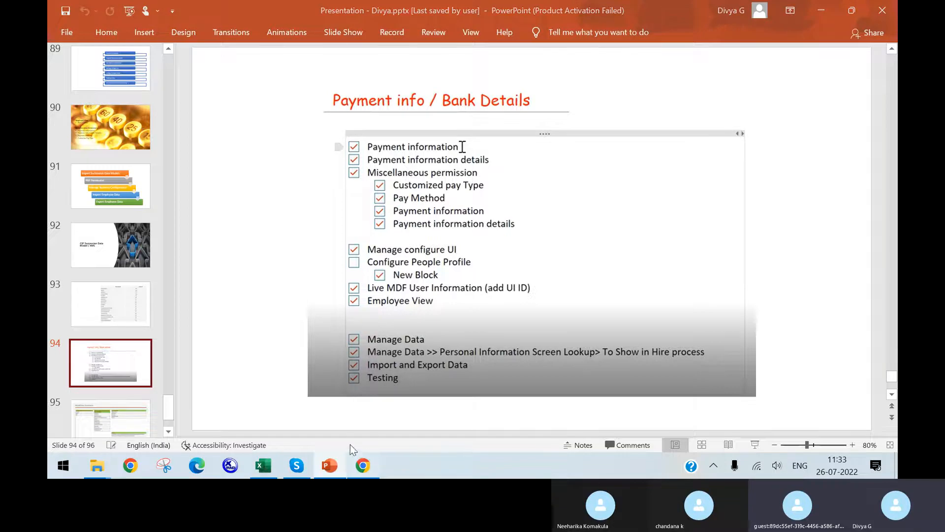
key(ctrl+Tab)
key(ctrl+Tab)
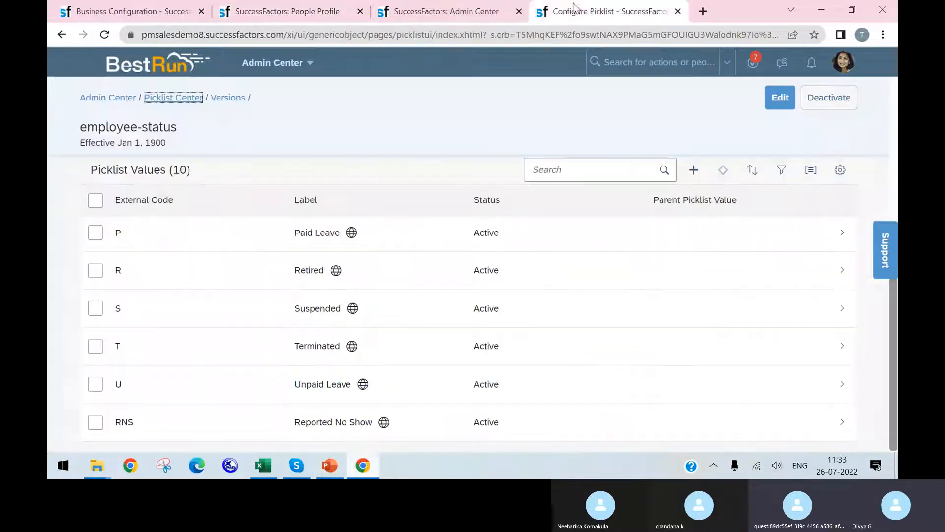
key(ctrl+shift+Tab)
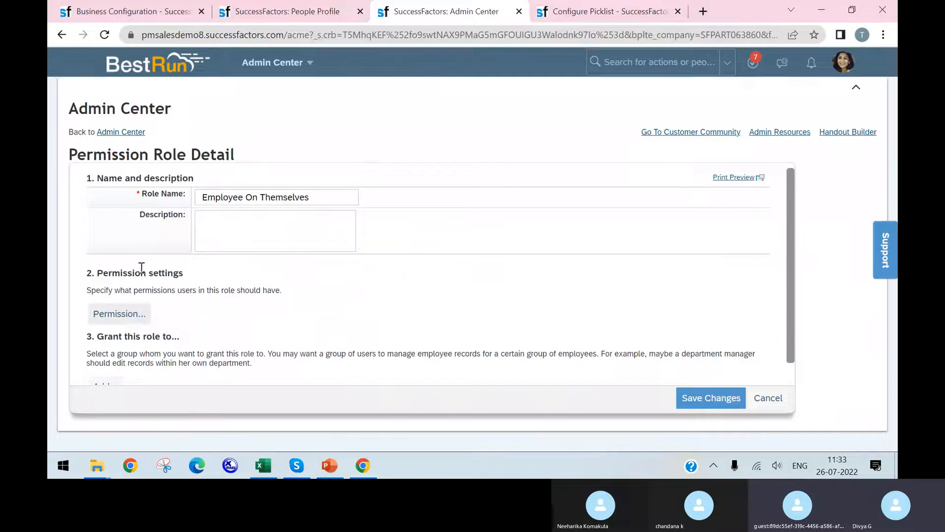
Return to the Admin Center home, search for "role permission" and open Manage Permission Roles
click(123, 133)
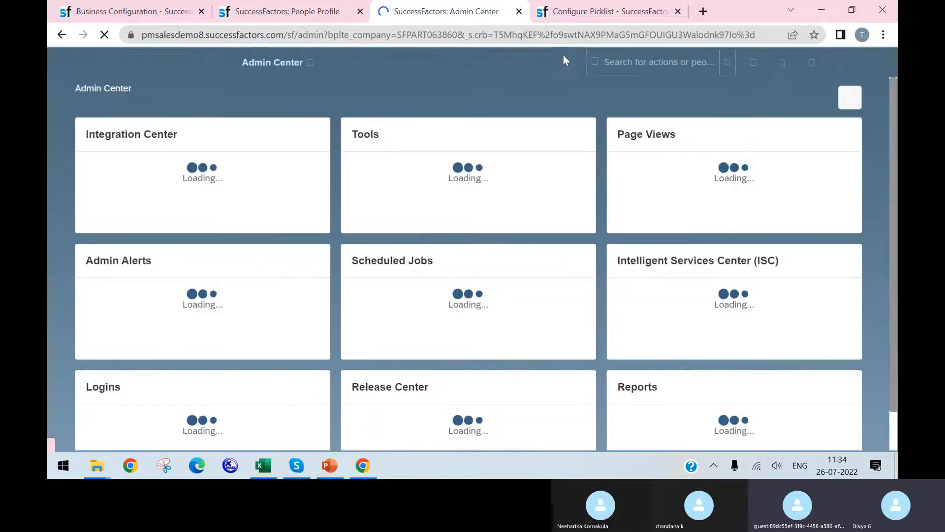
click(610, 61)
text(tole pe)
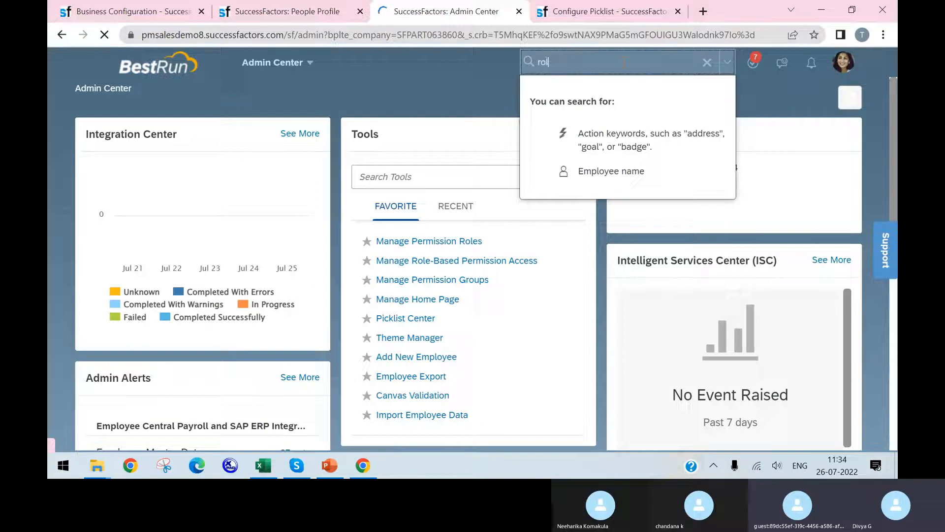
text(rmission)
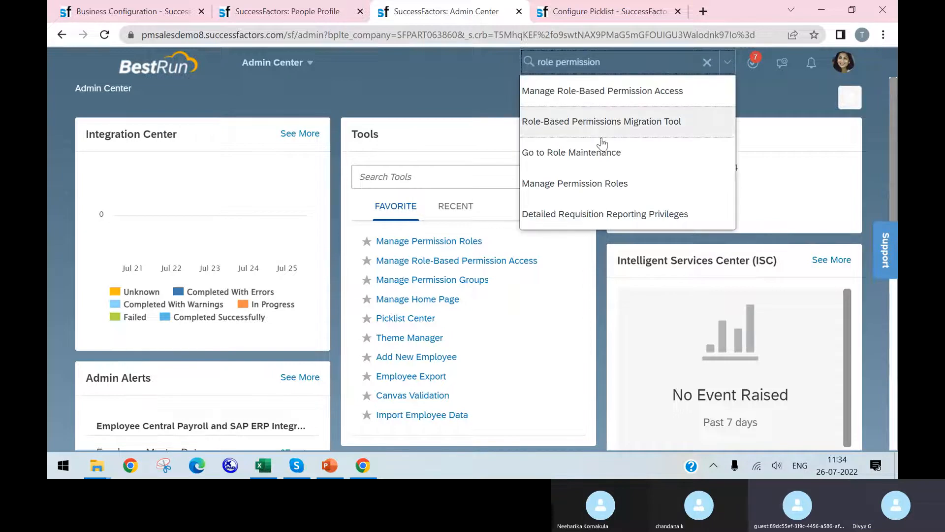
click(595, 189)
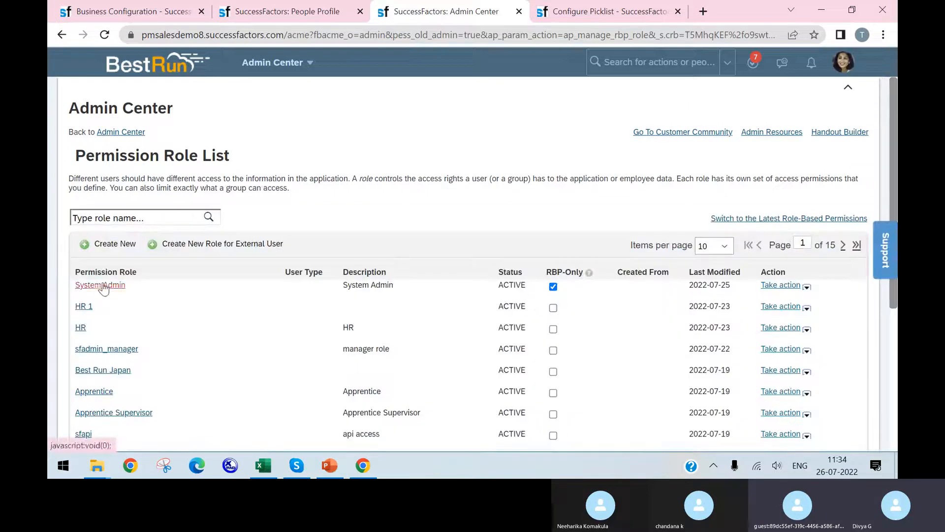
Open the permission settings of the System Admin role and display its Miscellaneous Permissions
click(99, 285)
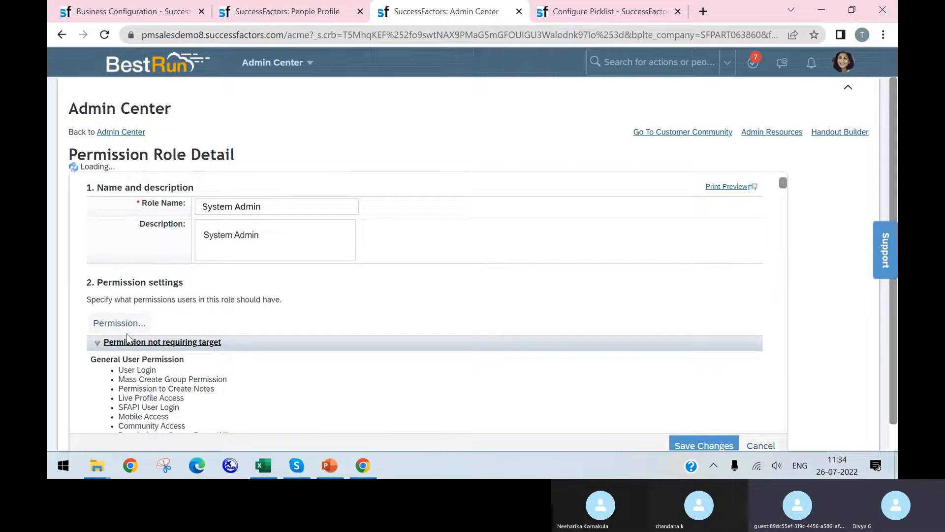
click(129, 326)
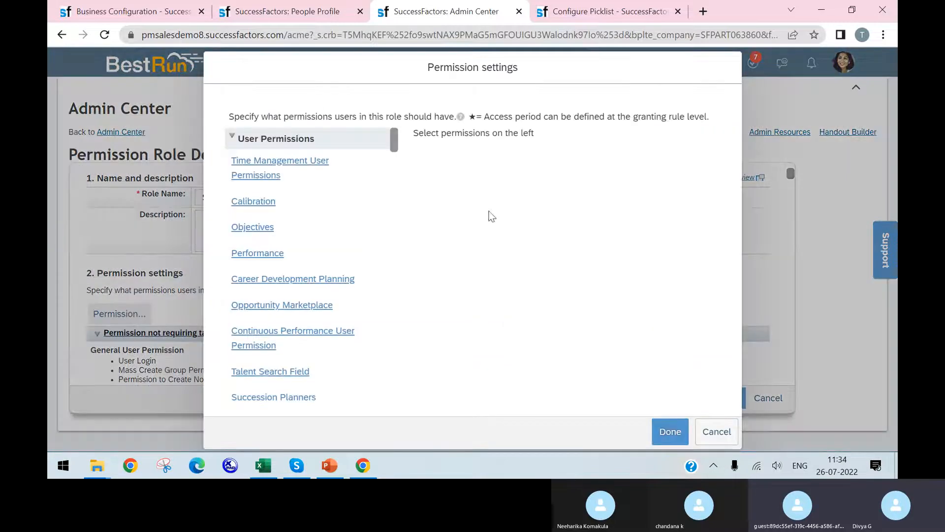
scroll(358, 274, down, 10)
scroll(295, 234, down, 6)
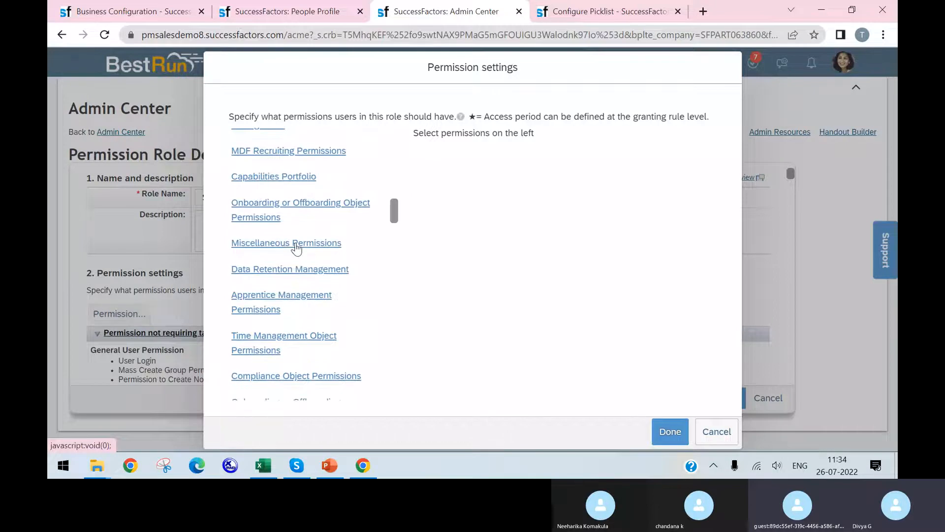
click(295, 244)
Find "payment method" on the page and examine the Payment Method entry and the permissions after it
key(ctrl+f)
text(pa)
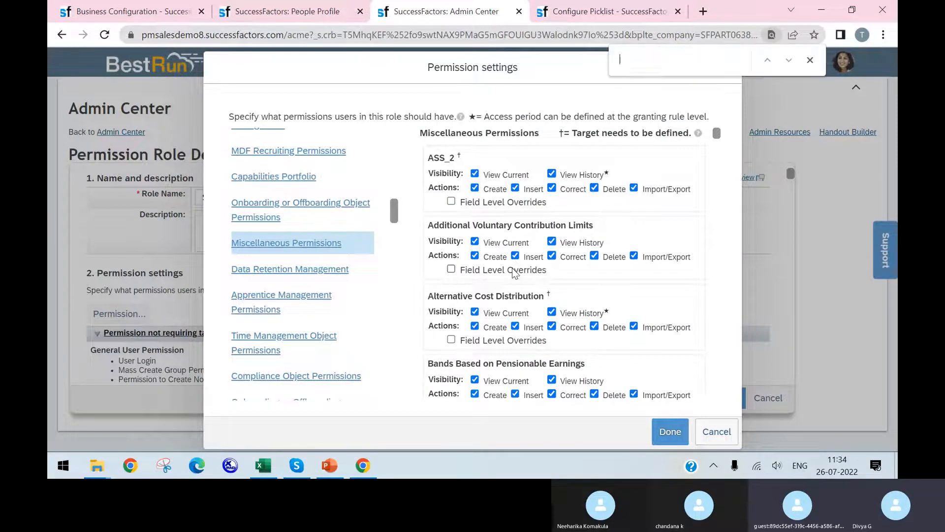
text(yment ,)
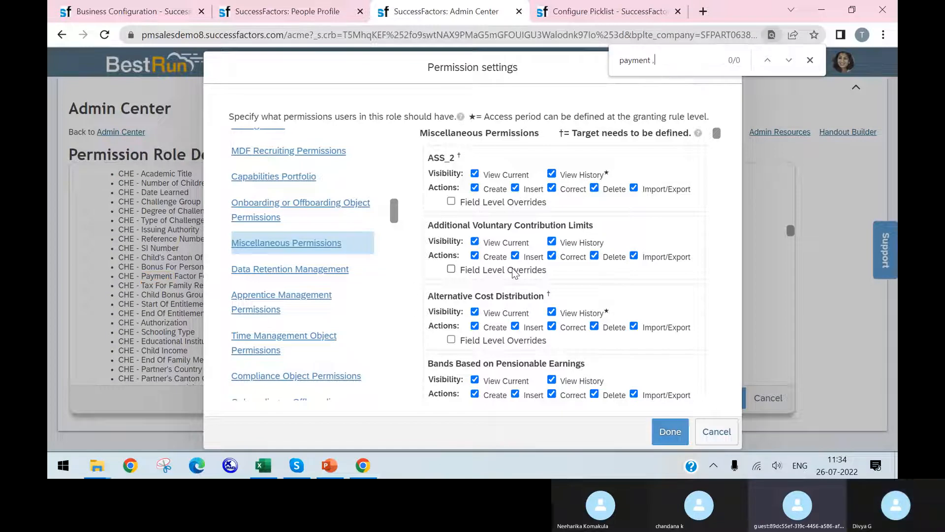
key(BackSpace)
text(meto)
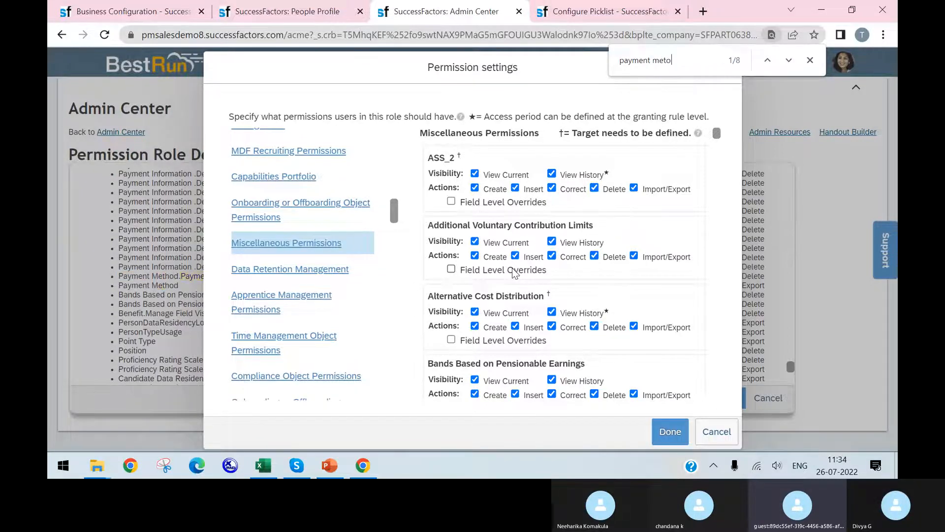
key(BackSpace)
key(BackSpace)
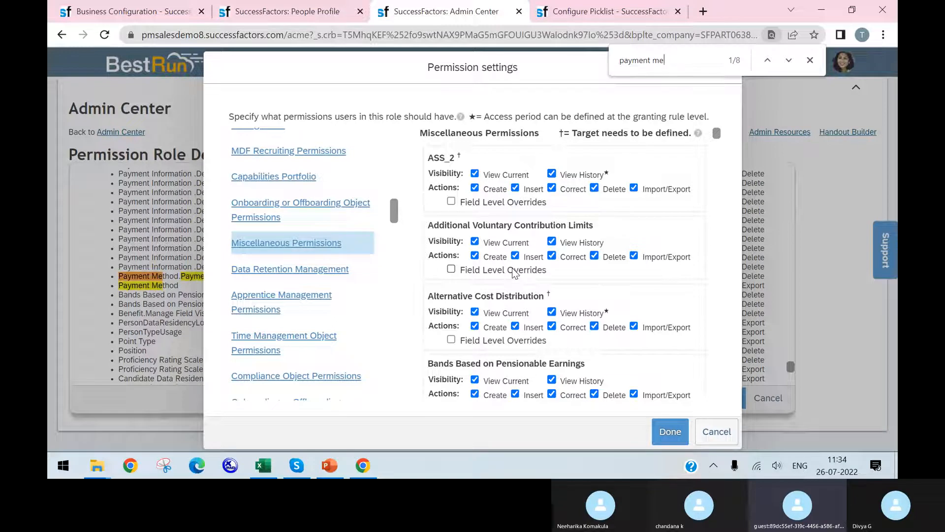
text(tho)
key(Return)
text(d)
key(Return)
key(Return)
key(Return)
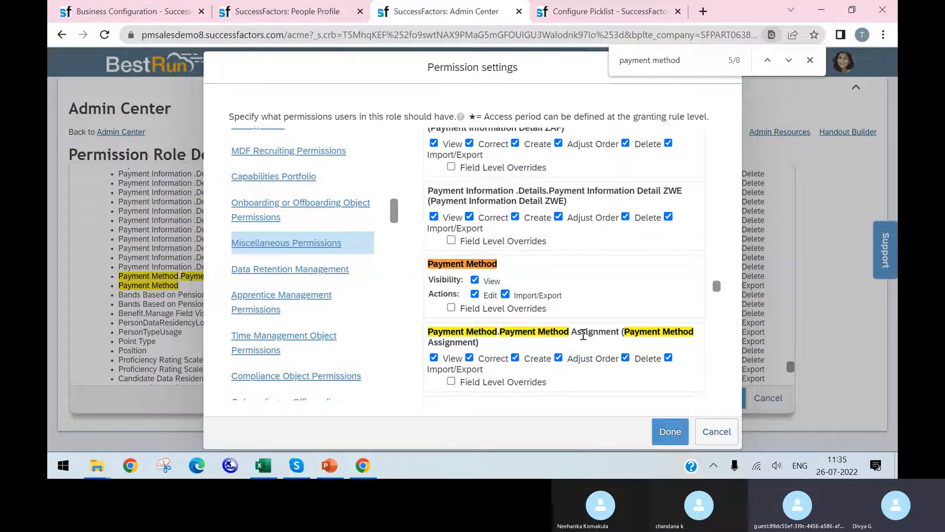
scroll(584, 254, down, 15)
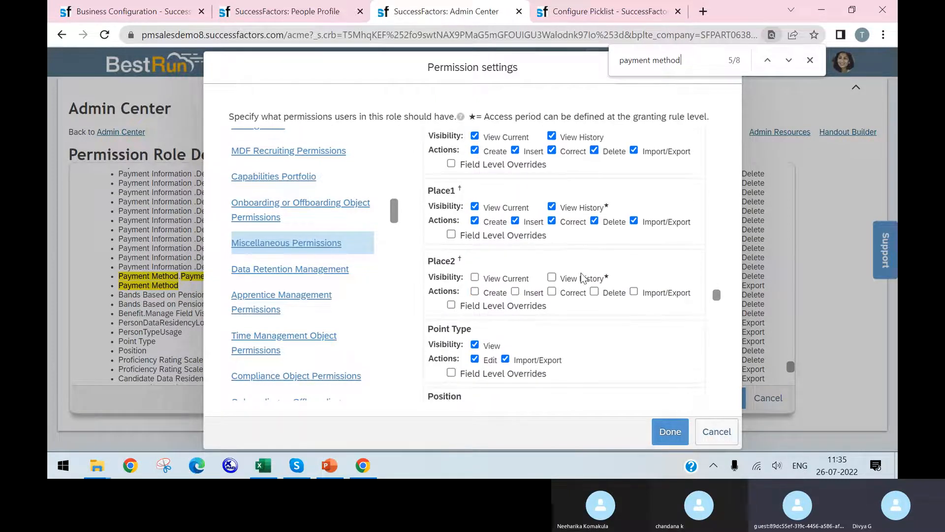
scroll(579, 294, down, 8)
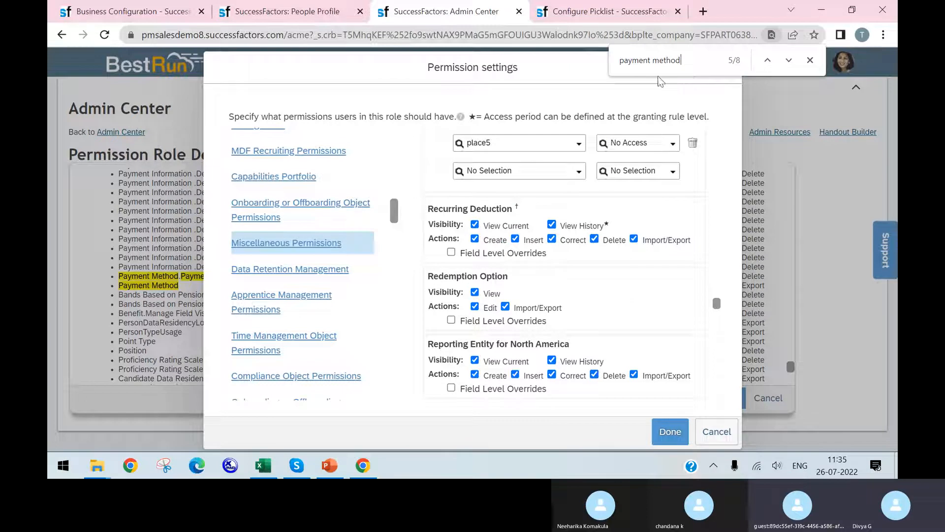
Widen the page search to "payment" and examine the Payment Information and Payment Information .Details permissions
drag(678, 67, 659, 69)
key(BackSpace)
key(BackSpace)
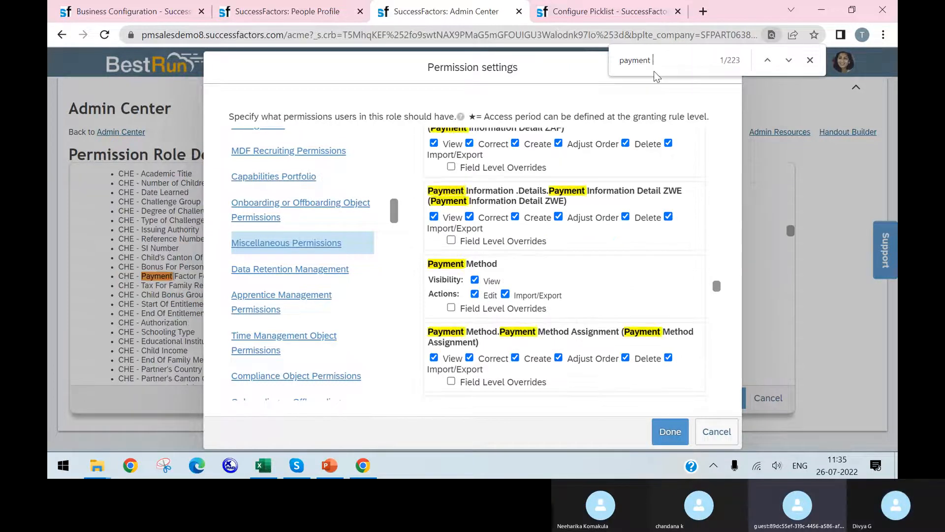
scroll(660, 253, down, 15)
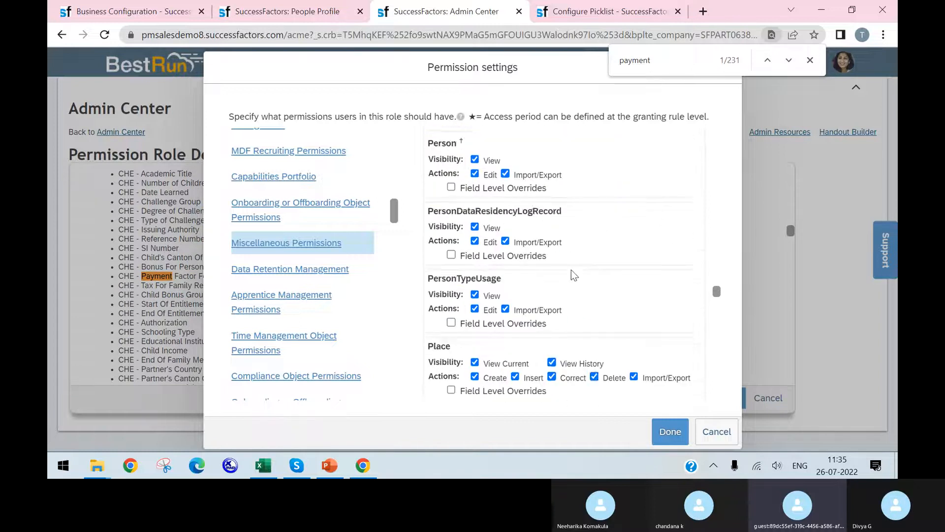
scroll(567, 267, down, 15)
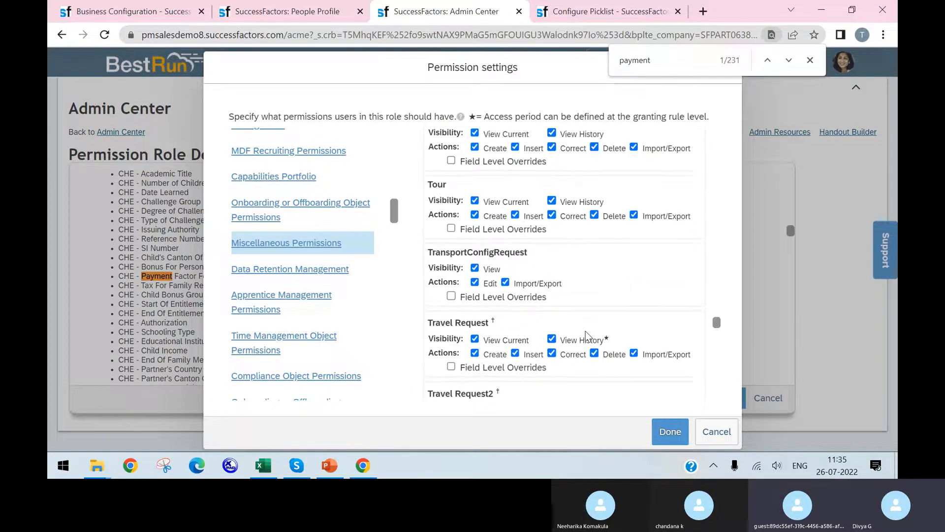
scroll(601, 351, down, 10)
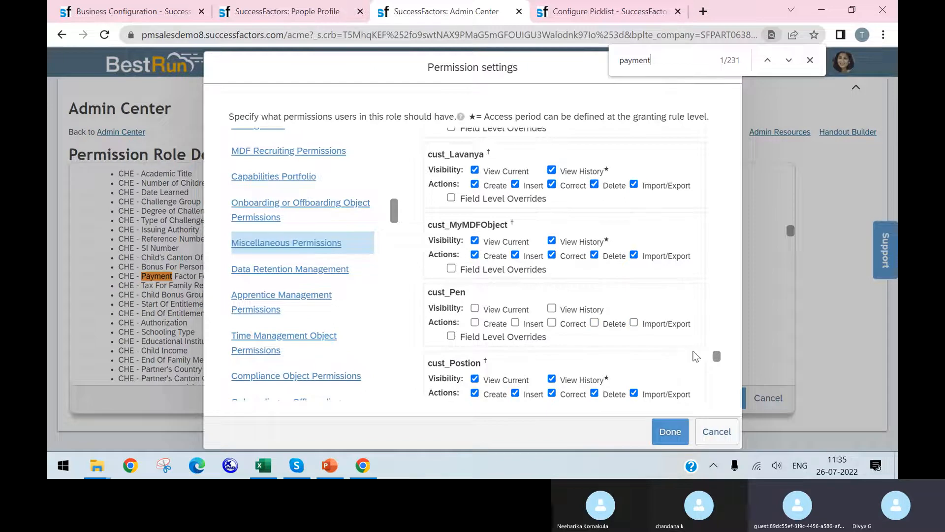
drag(716, 362, 740, 285)
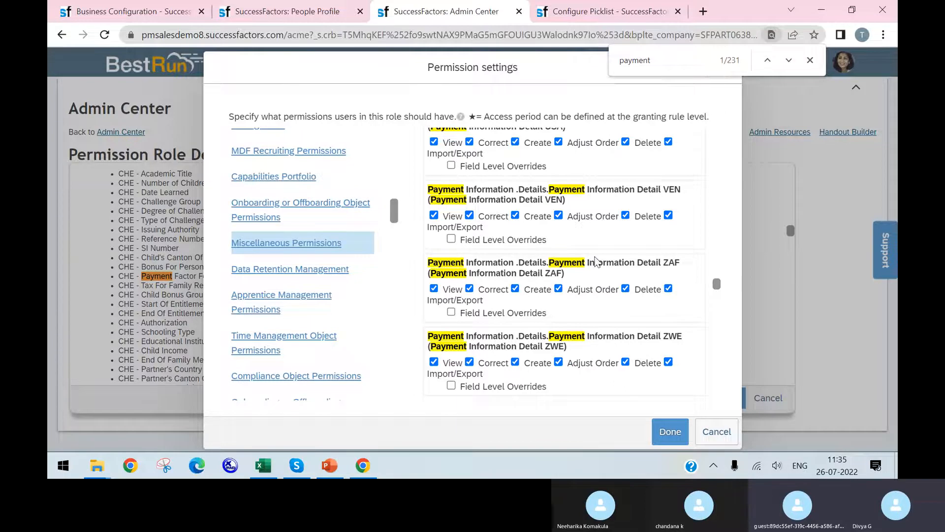
scroll(595, 262, up, 5)
scroll(639, 272, up, 15)
scroll(639, 272, up, 10)
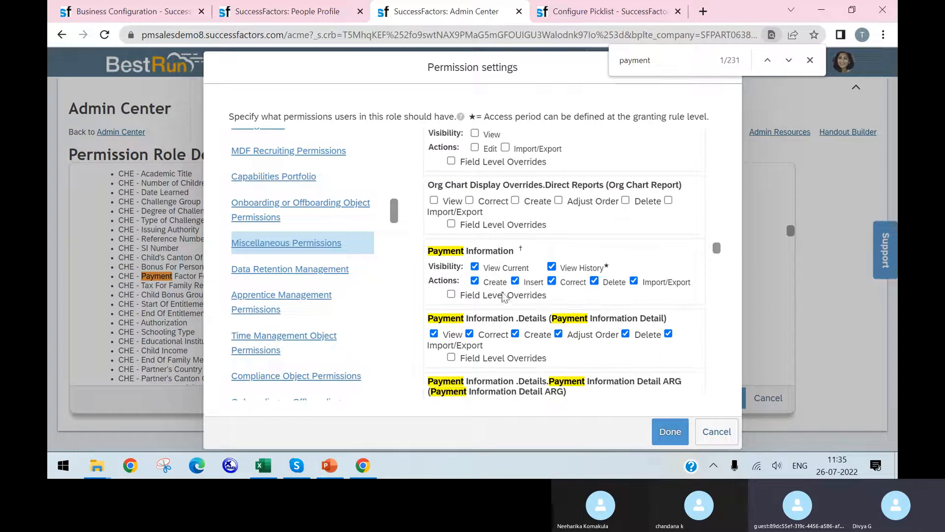
Look through the Miscellaneous Permissions above Payment Information, up to the start of the list, for other payment entries
scroll(577, 300, up, 20)
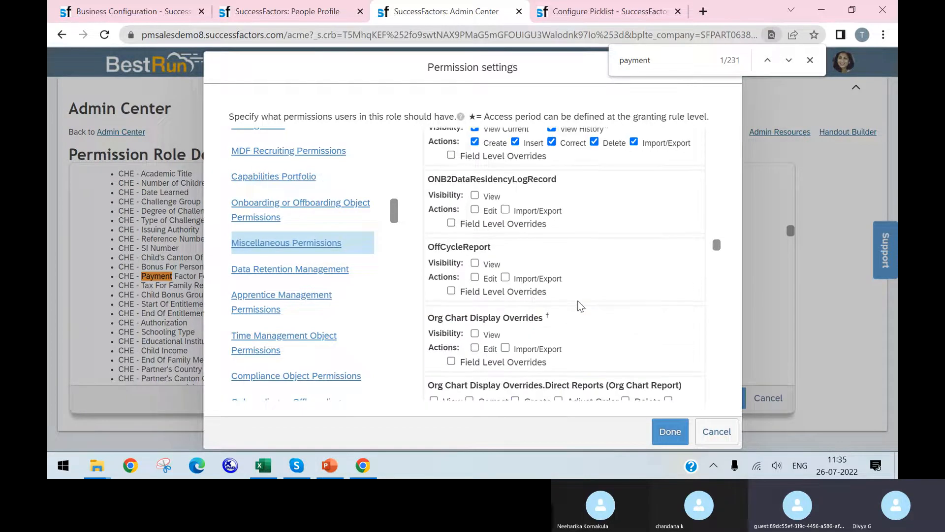
scroll(578, 309, up, 20)
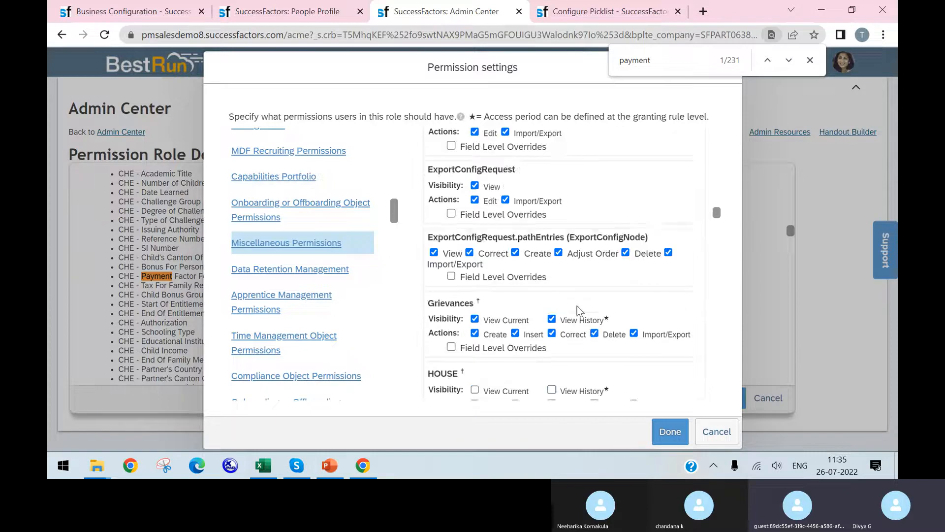
scroll(579, 311, up, 10)
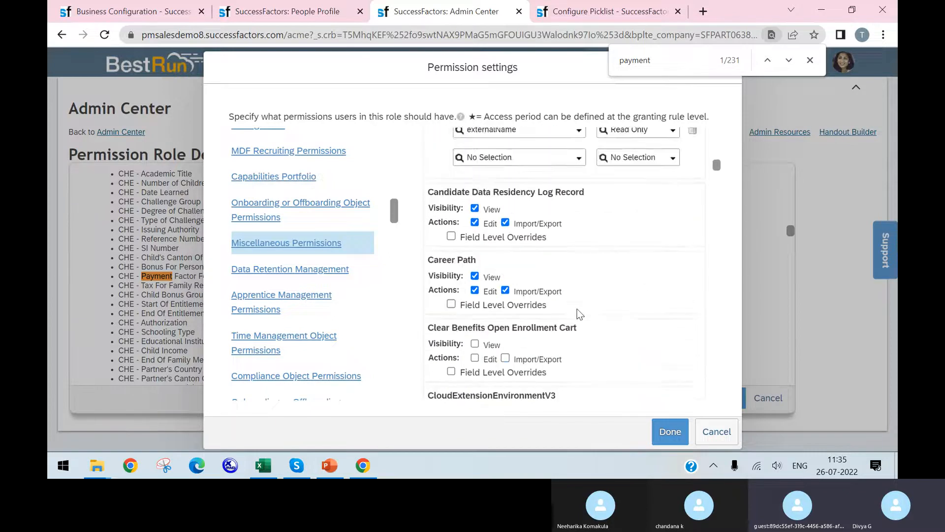
scroll(578, 311, down, 6)
scroll(579, 311, up, 3)
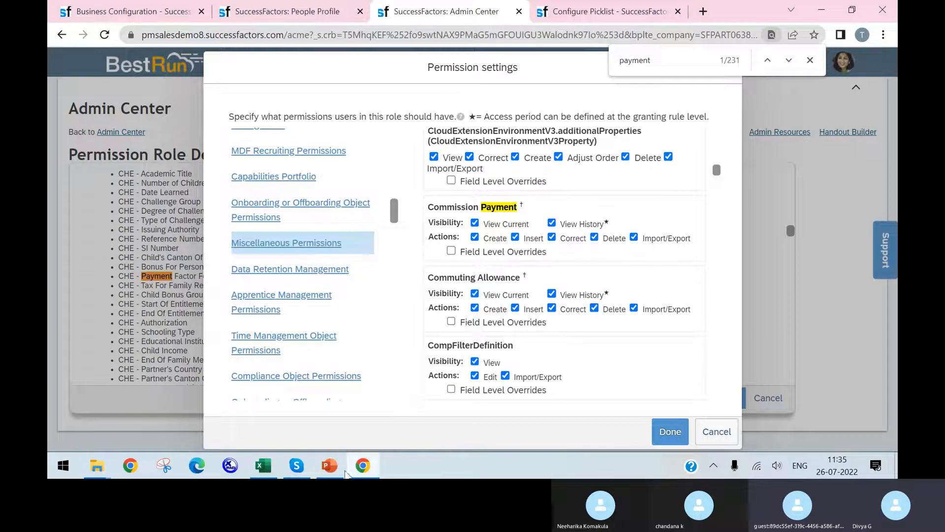
scroll(552, 326, up, 4)
scroll(555, 329, down, 8)
scroll(556, 325, up, 15)
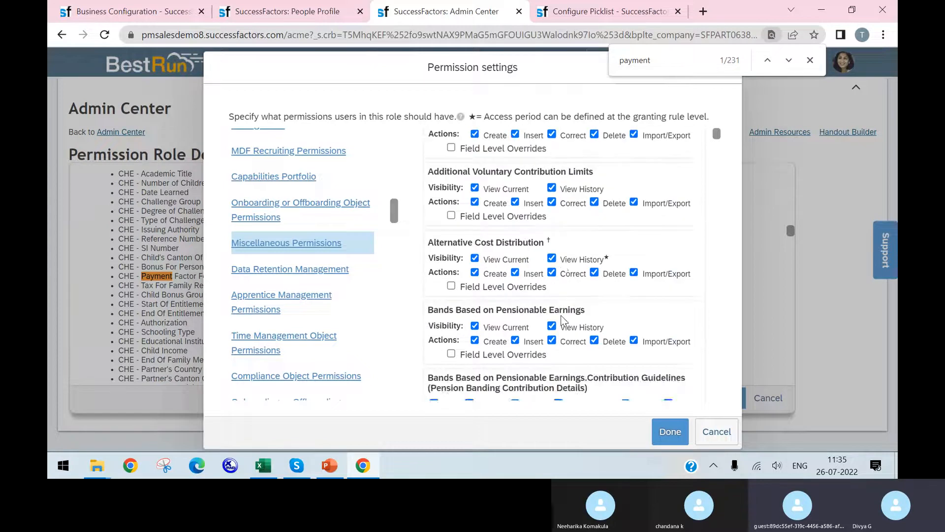
scroll(560, 316, down, 5)
Shorten the page search to "pay" and look through the Miscellaneous Permissions for pay-related entries
key(BackSpace)
key(BackSpace)
key(BackSpace)
key(BackSpace)
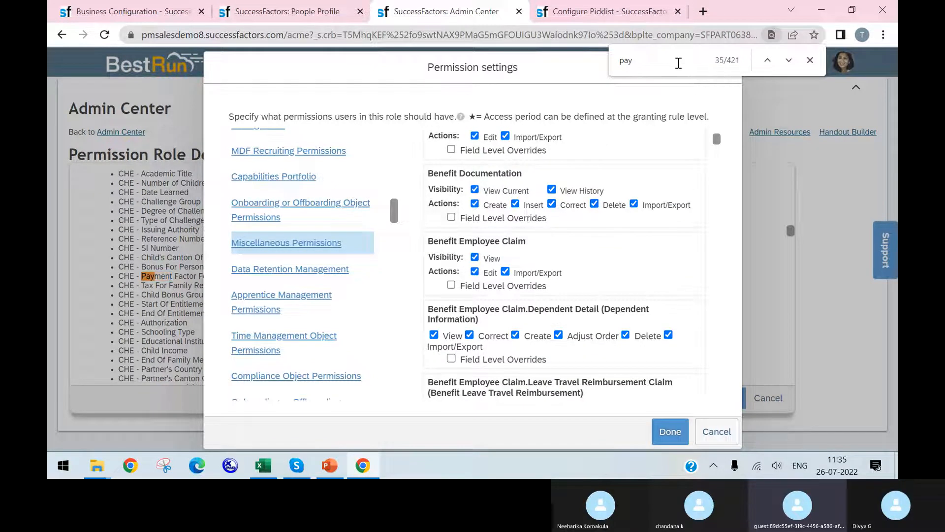
key(Return)
scroll(686, 157, down, 5)
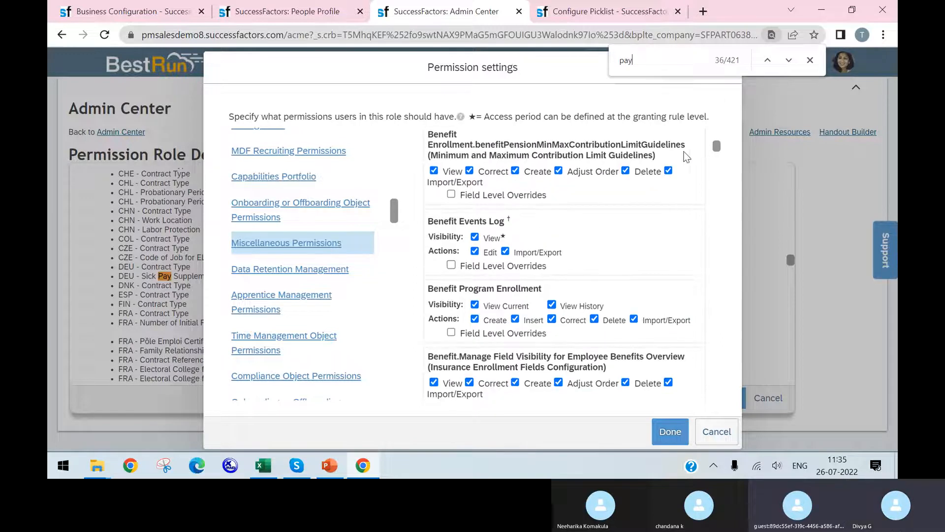
drag(717, 147, 770, 325)
scroll(635, 304, down, 6)
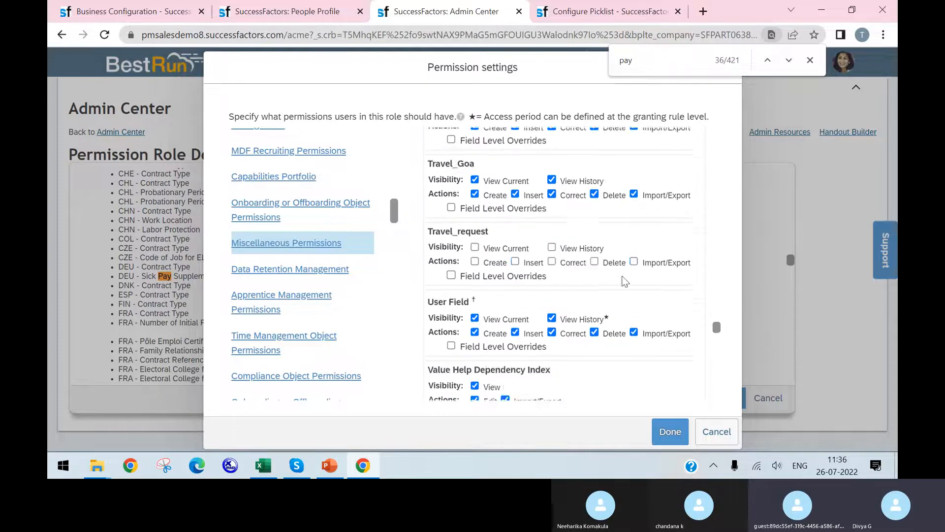
Check the miscellaneous permission items on the Payment info / Bank Details slide in PowerPoint and return to the permission settings in Chrome
click(325, 464)
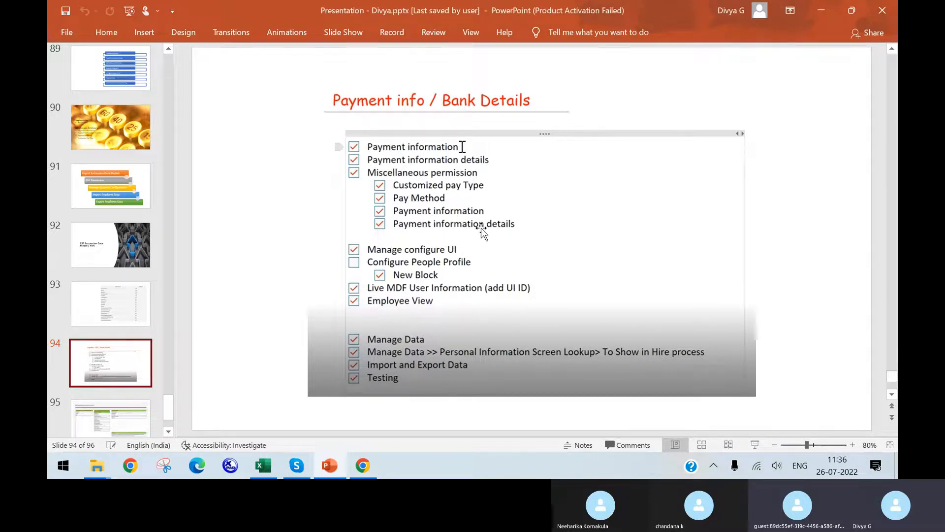
click(363, 466)
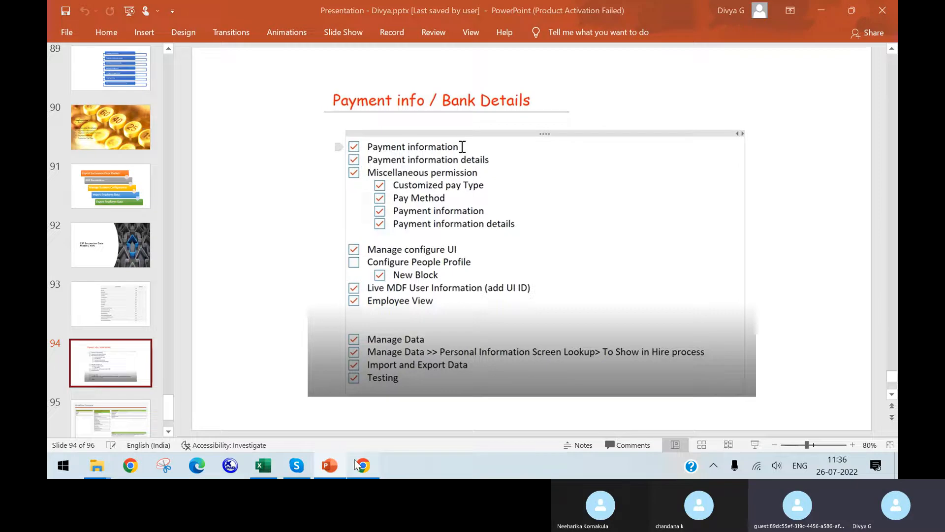
right_click(363, 466)
scroll(572, 228, up, 10)
scroll(661, 338, down, 2)
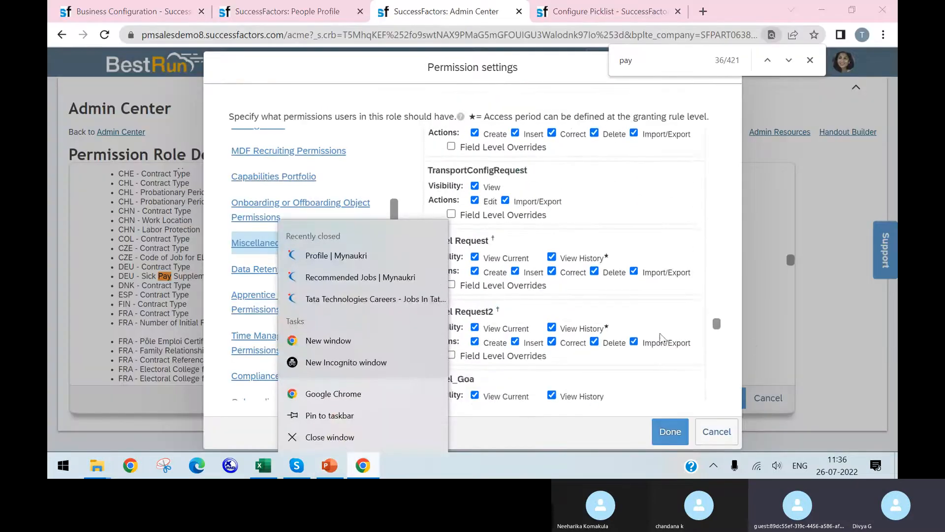
Cancel the System Admin permission settings and go back to the Admin Center home
click(716, 432)
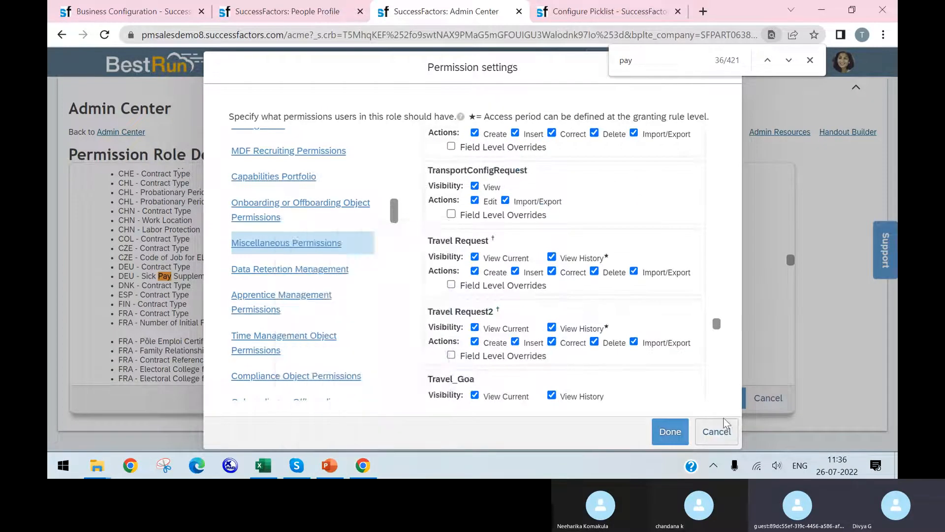
click(716, 431)
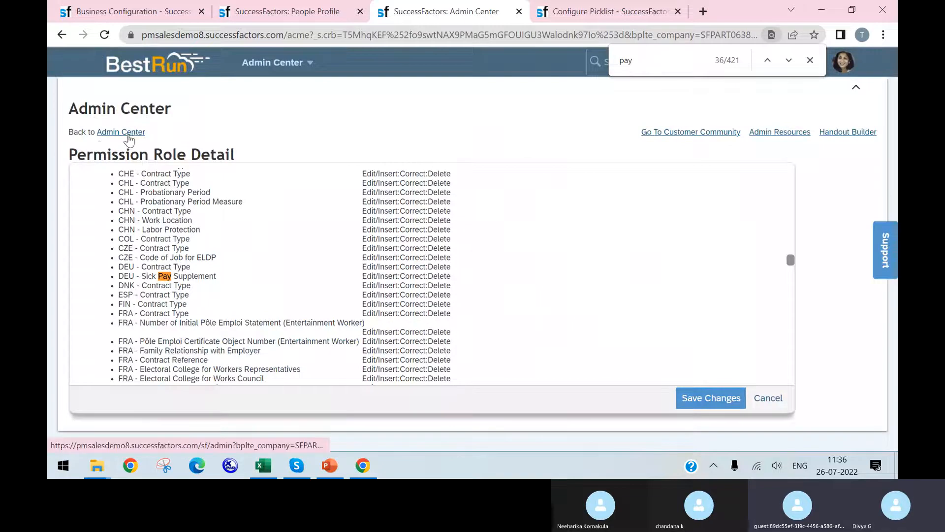
click(62, 35)
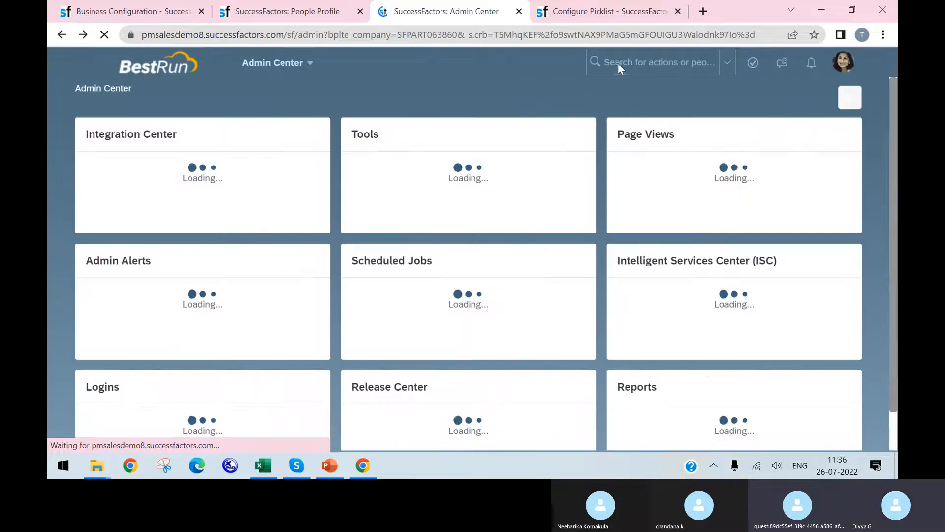
Search the actions for "role permission" and open the Permission Role List
click(617, 64)
text(rol)
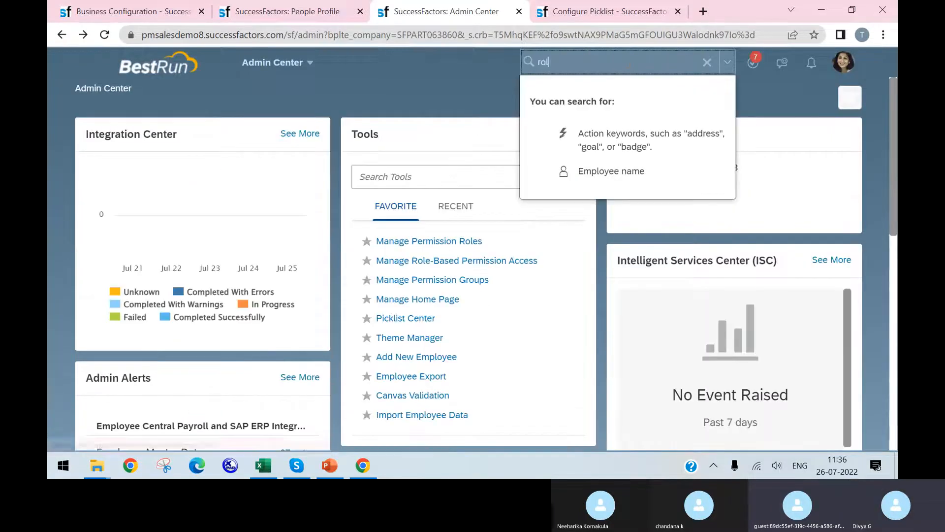
text(e perm)
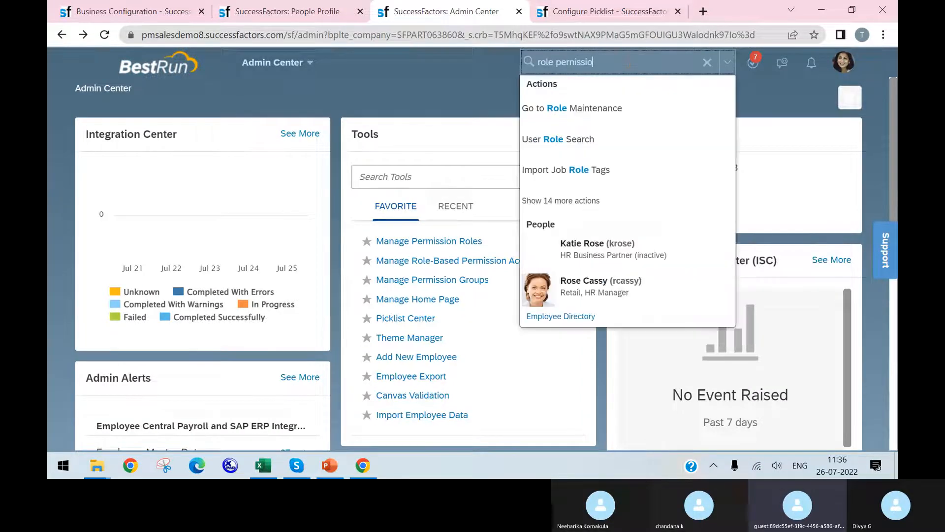
key(BackSpace)
text(mission)
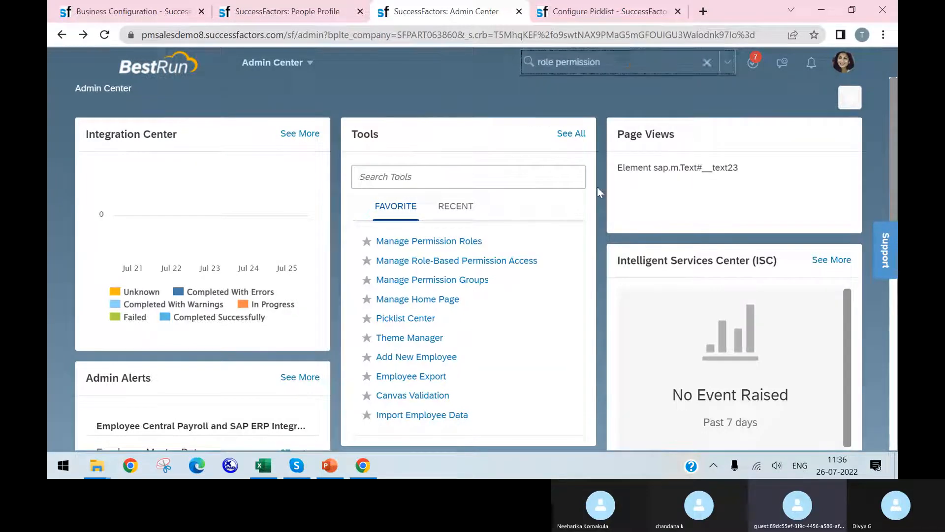
click(607, 191)
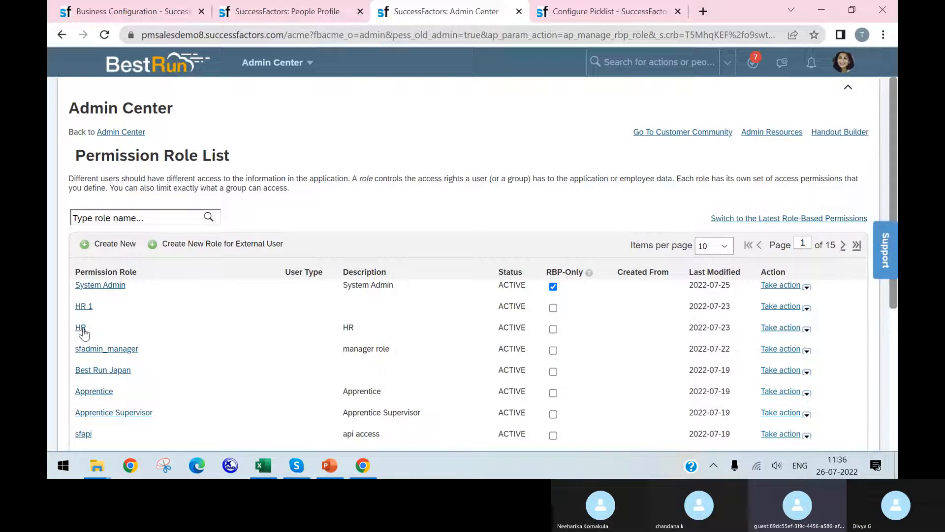
Open the permission settings of the Apprentice role and display its Miscellaneous Permissions
click(90, 372)
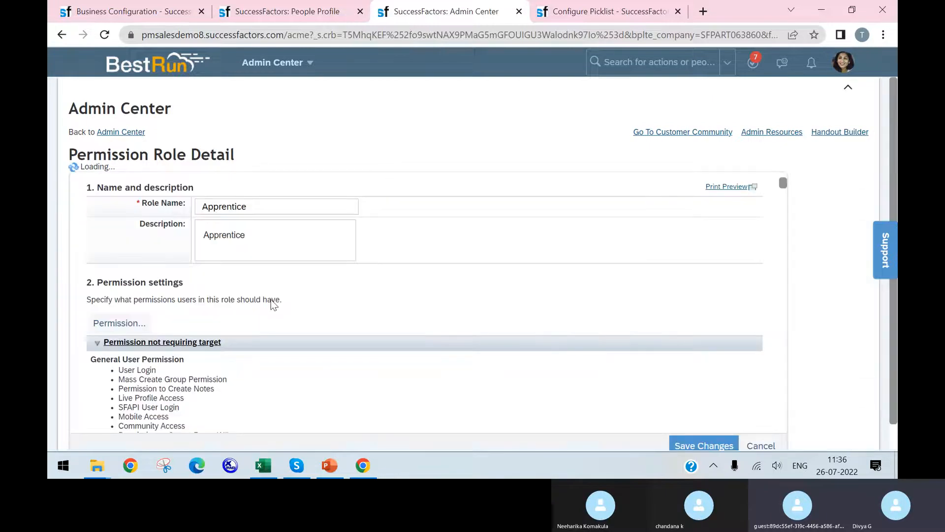
click(109, 314)
scroll(226, 315, down, 10)
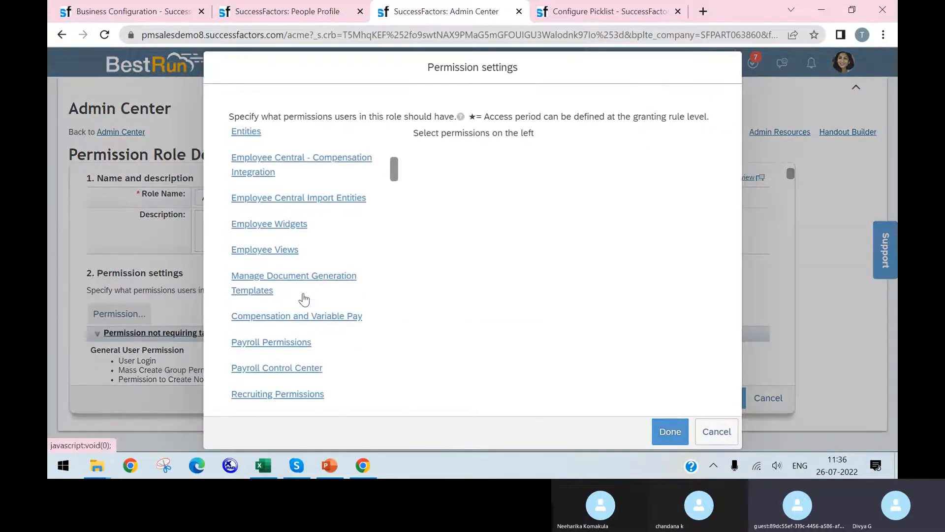
scroll(298, 252, down, 1)
scroll(302, 266, down, 7)
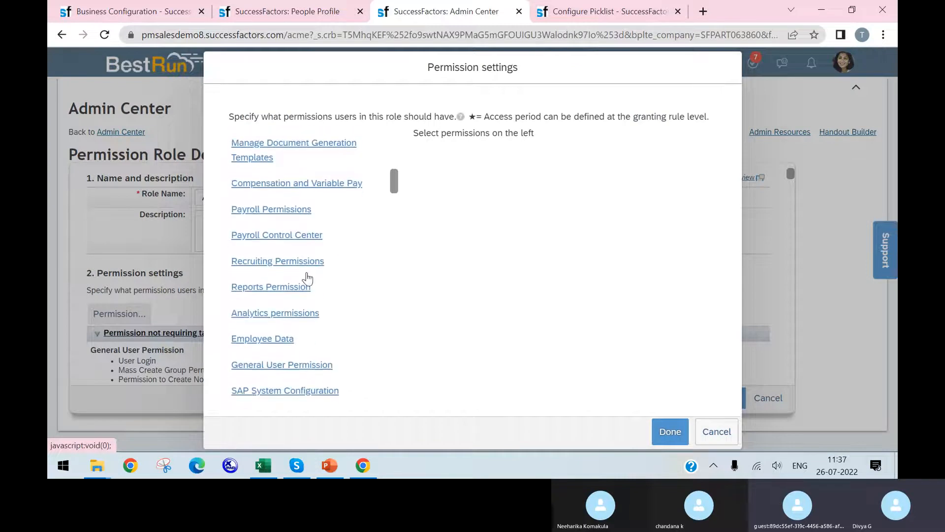
scroll(316, 299, down, 4)
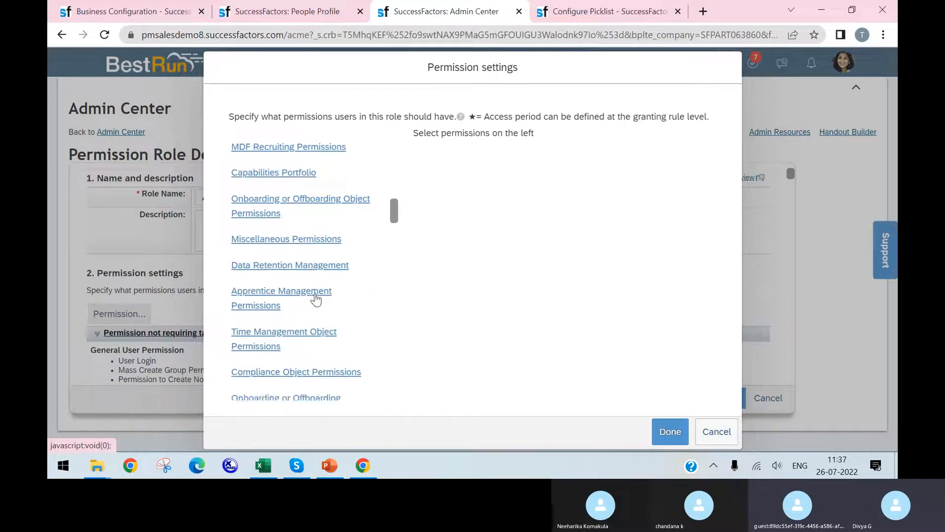
scroll(314, 298, down, 2)
scroll(313, 295, up, 5)
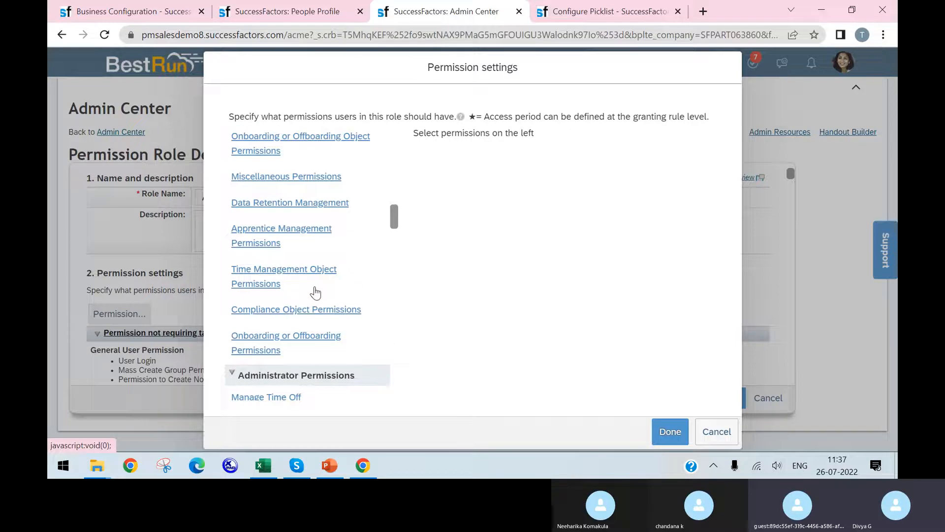
click(302, 254)
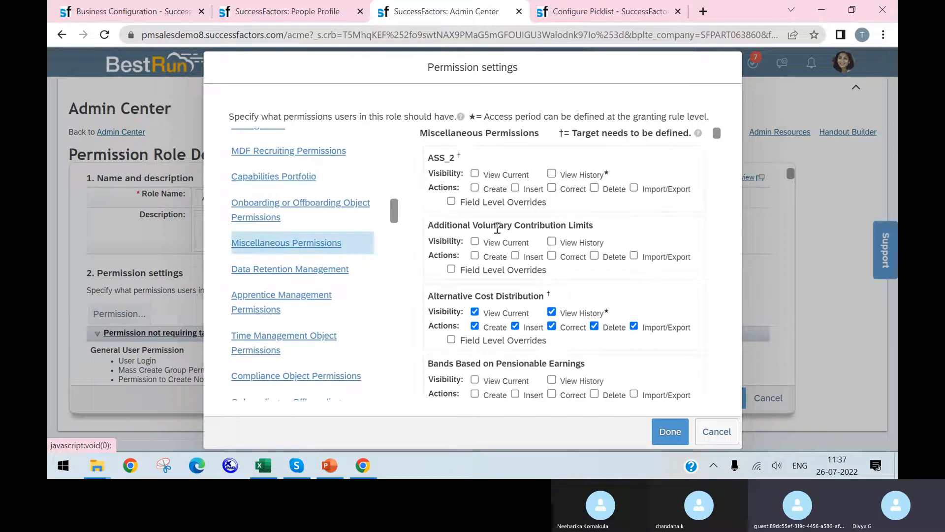
Find Customized Pay Type with a page search for "custom" and toggle its View, Edit and Import/Export permissions
scroll(497, 228, down, 10)
scroll(602, 295, down, 5)
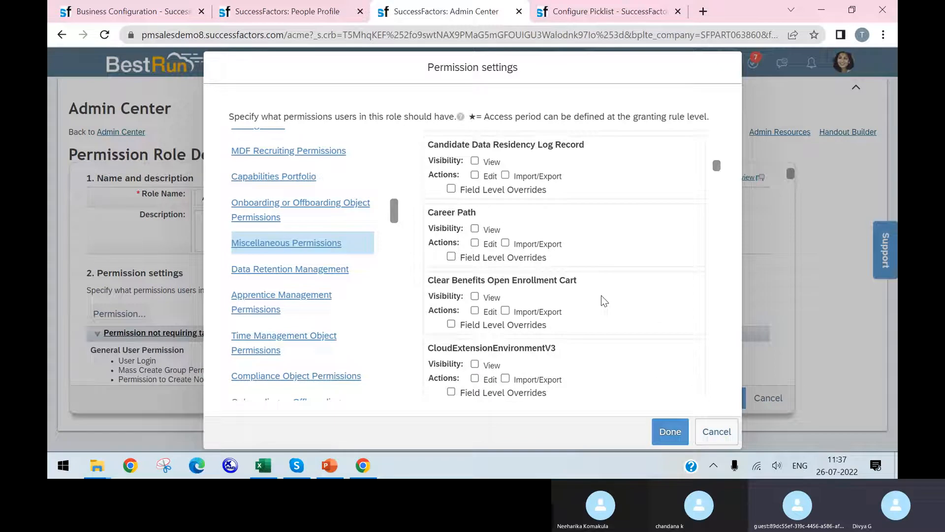
key(ctrl+f)
text(custom)
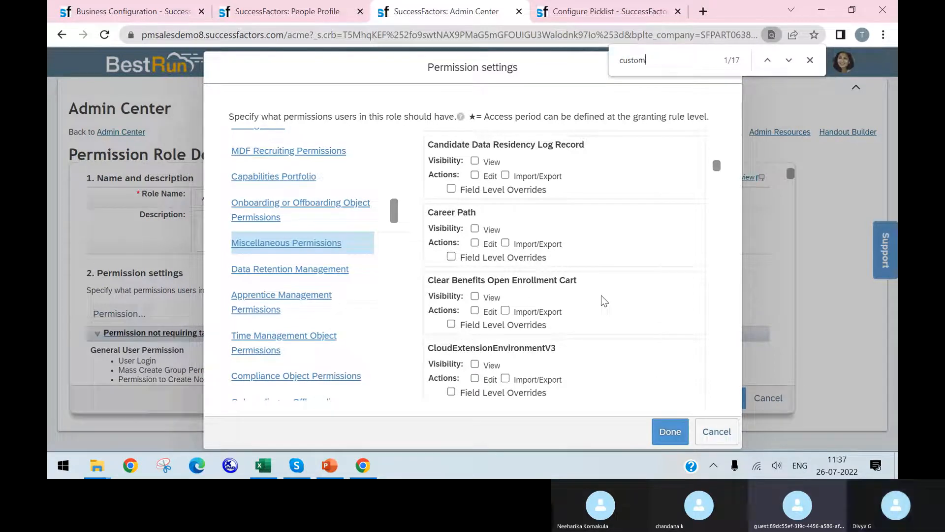
key(Return)
key(Return)
key(Return)
key(Return)
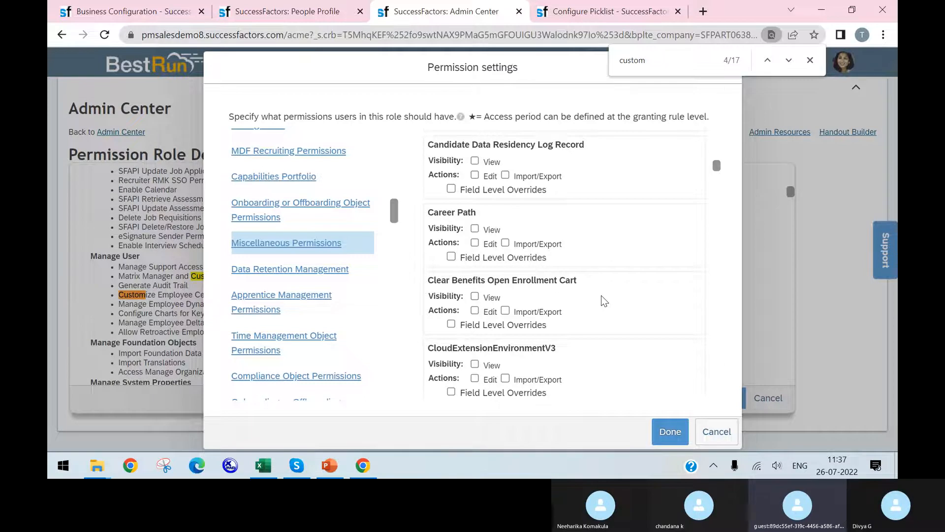
key(Return)
key(Return)
key(Return)
key(Return)
key(Return)
key(Return)
key(Return)
key(Return)
key(Return)
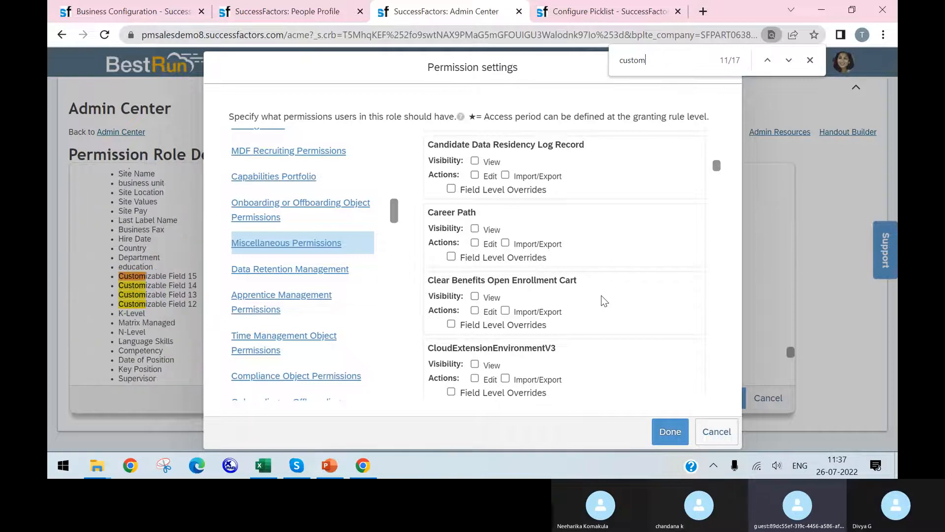
key(Return)
key(Return)
key(Return)
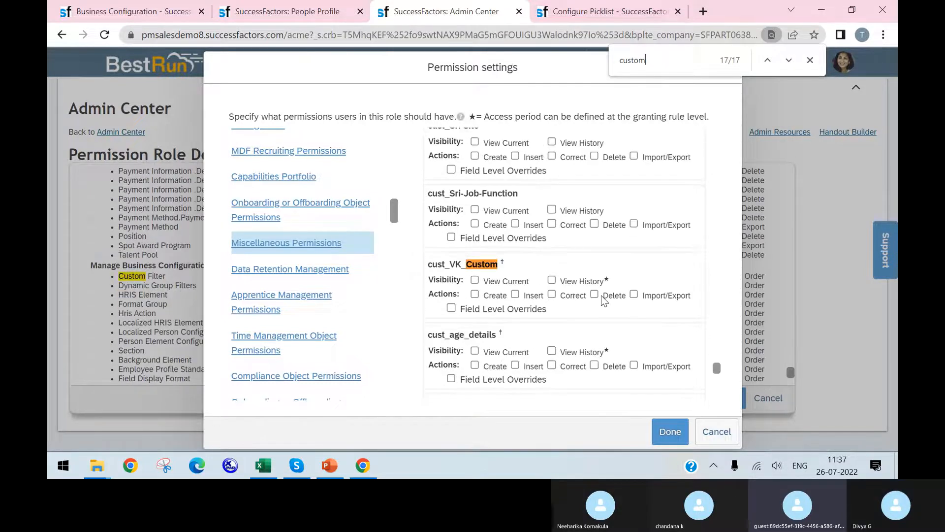
key(Return)
key(Return)
key(Return)
key(Return)
key(Return)
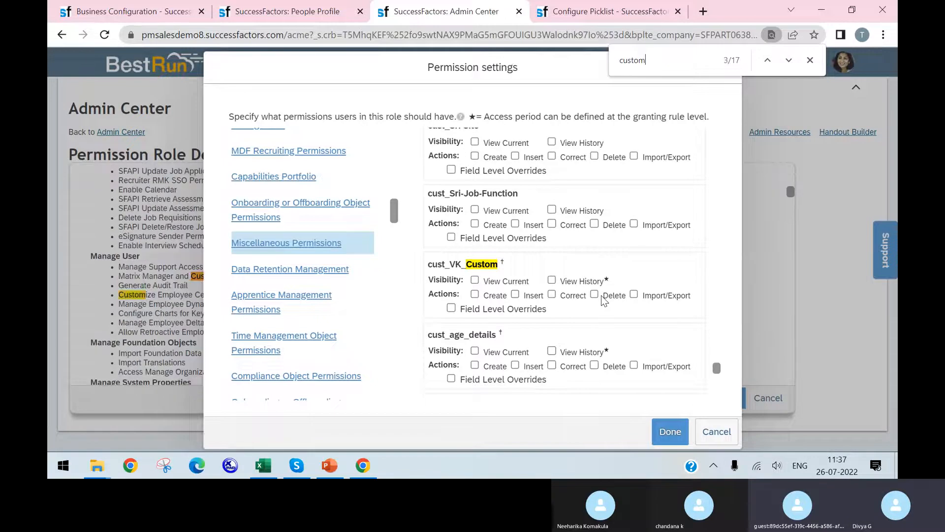
key(Return)
key(Return)
key(Return)
key(Return)
key(Return)
key(Return)
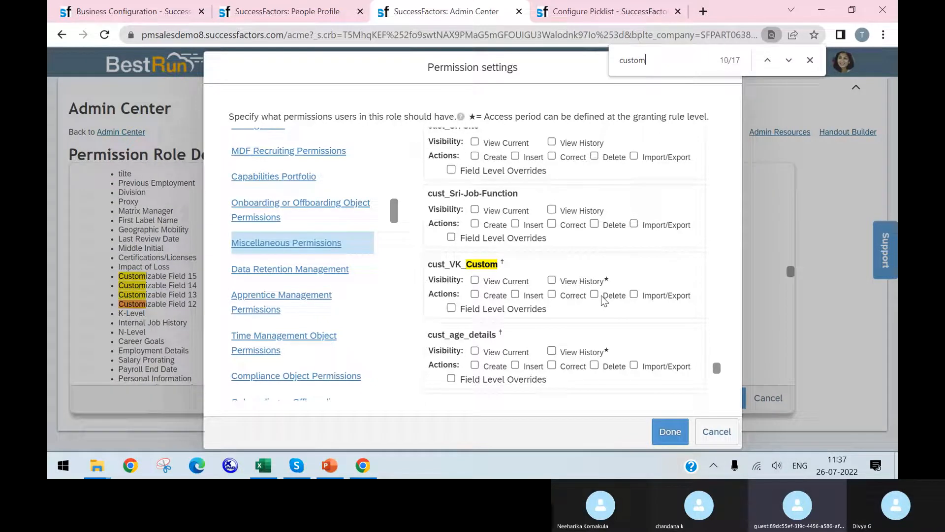
key(Return)
key(Return)
key(Return)
key(Return)
key(Return)
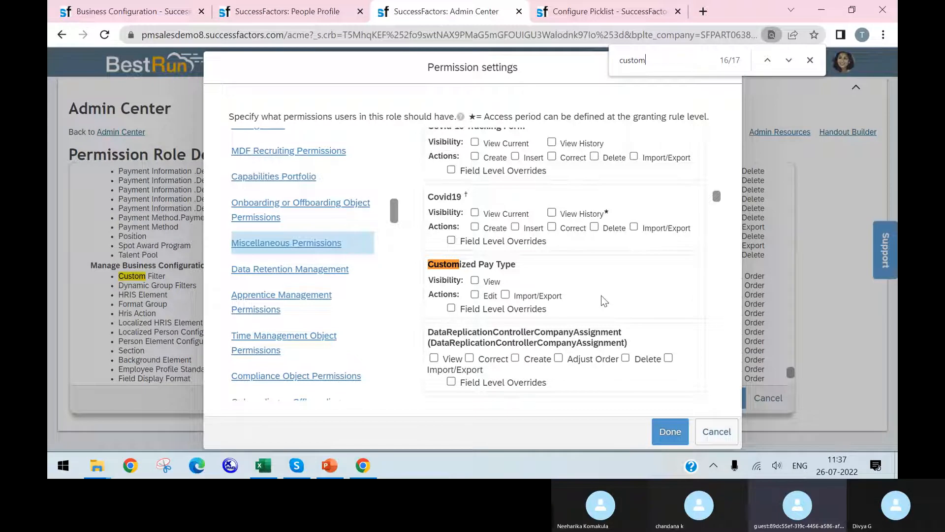
click(474, 280)
click(475, 295)
click(505, 294)
Search the page for "payment m" to check the Payment Method permissions of the Apprentice role
click(660, 55)
text(payment m)
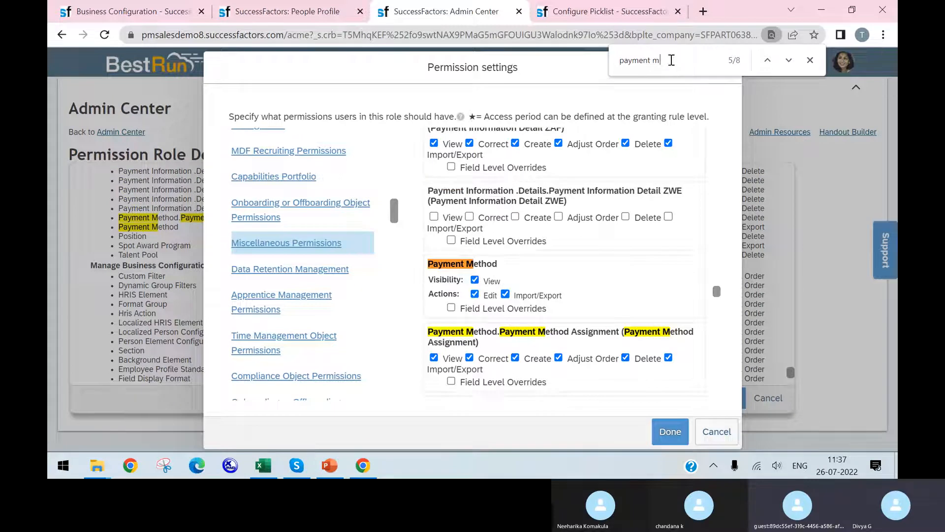
Check the miscellaneous permission items on the Payment info / Bank Details slide in PowerPoint and return to Chrome
click(329, 465)
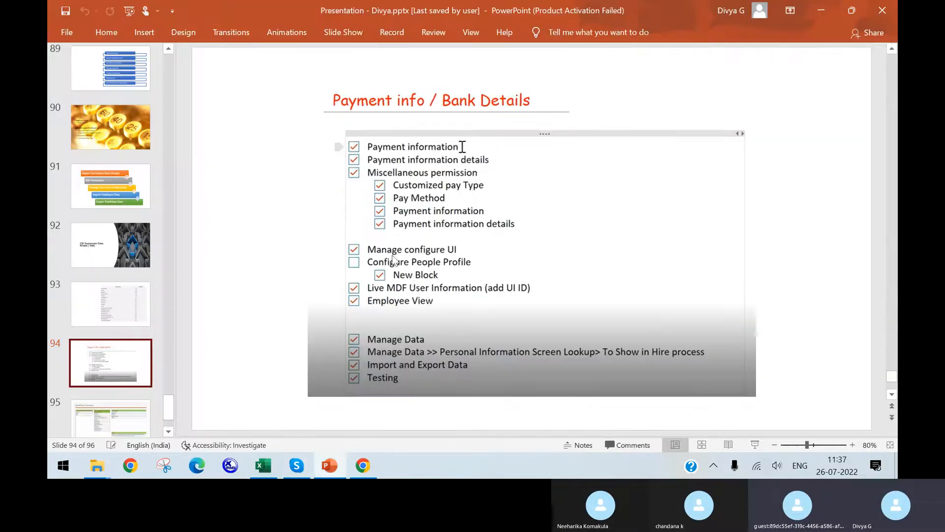
right_click(329, 466)
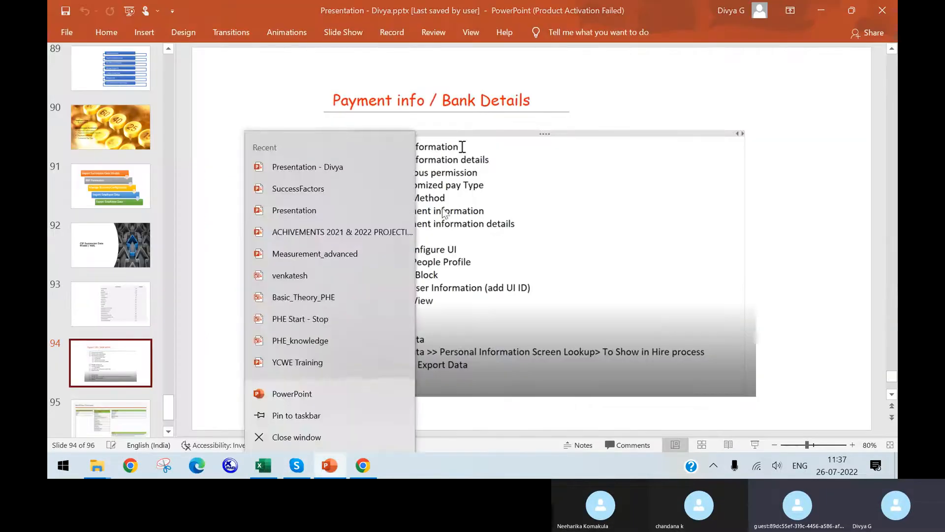
click(366, 467)
Search the page for "payment infor" and go through the matches to check the Payment Information permissions
key(BackSpace)
key(BackSpace)
text(in)
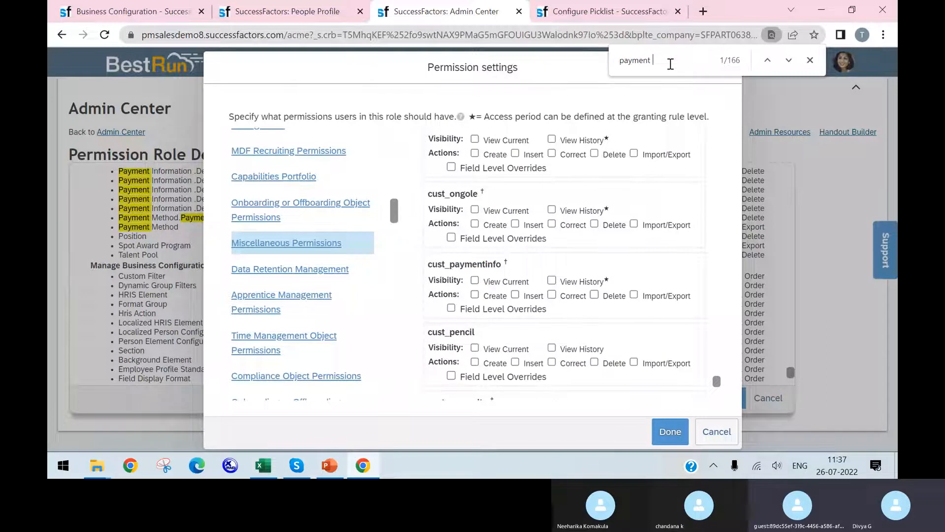
text(infor)
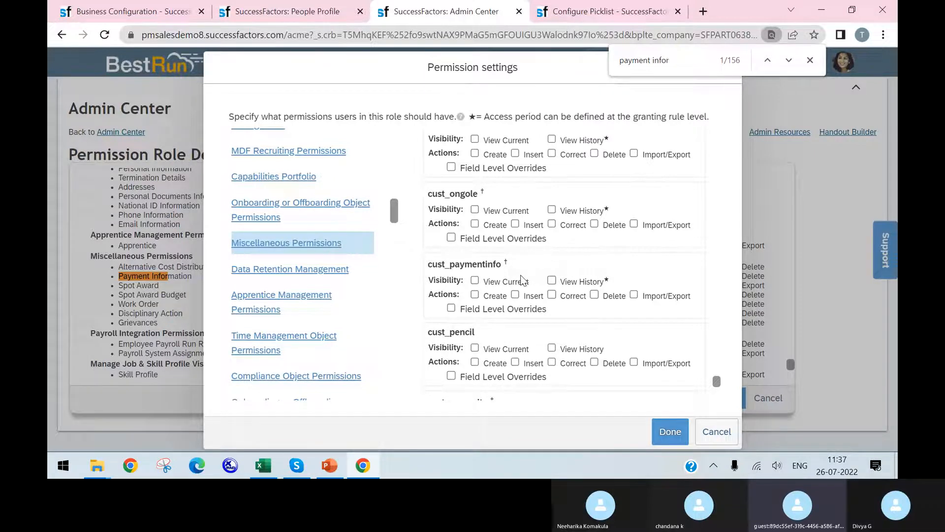
key(Return)
key(Return)
key(Return)
key(Return)
key(Return)
key(Return)
key(Return)
key(Return)
key(Return)
key(Return)
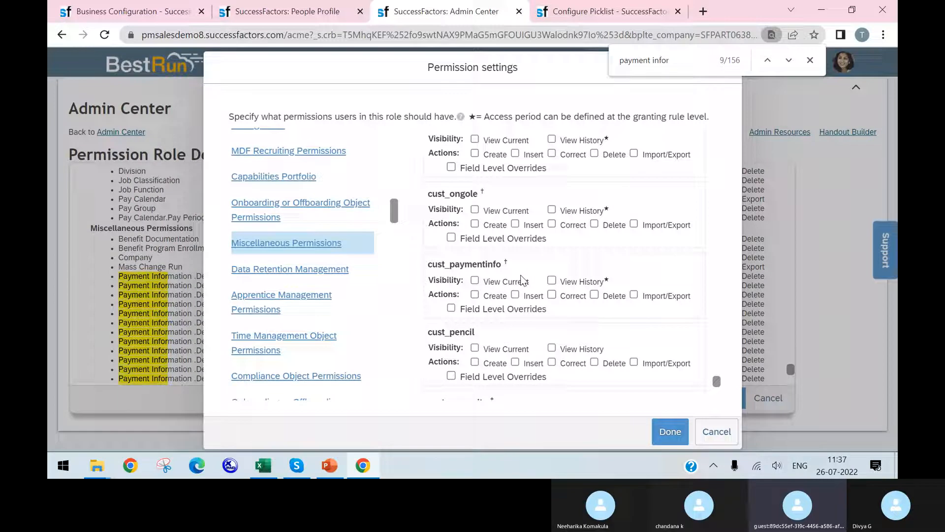
key(Return)
key(Return)
key(Return)
key(Return)
key(Return)
key(Return)
key(Return)
key(Return)
key(Return)
key(Return)
key(Return)
key(Return)
key(Return)
key(Return)
key(Return)
key(Return)
key(Return)
key(Return)
key(Return)
key(Return)
key(Return)
key(Return)
key(Return)
key(Return)
key(Return)
key(Return)
key(Return)
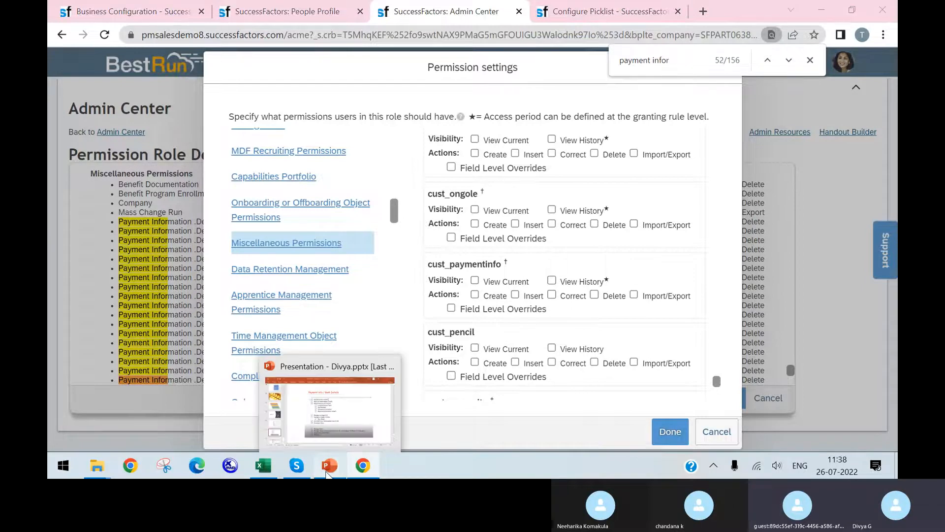
Switch to PowerPoint to consult the Payment info / Bank Details checklist again
click(329, 470)
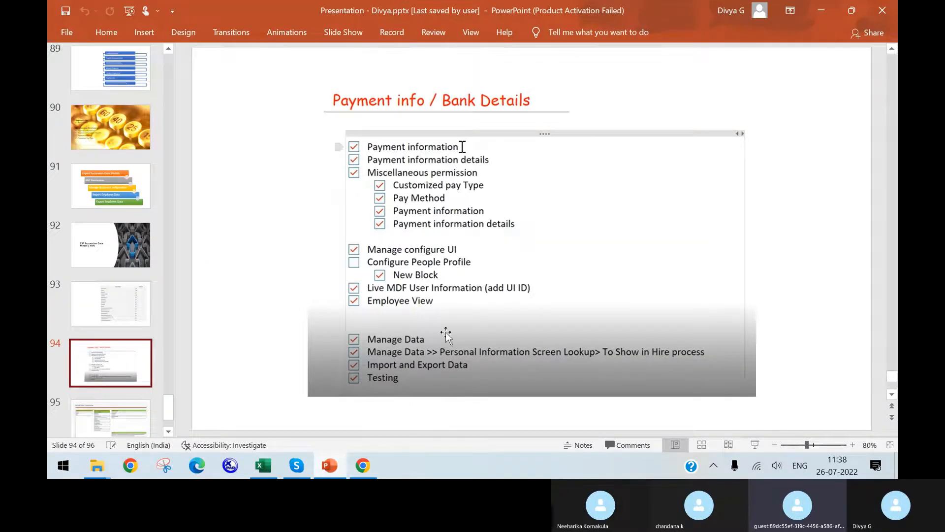
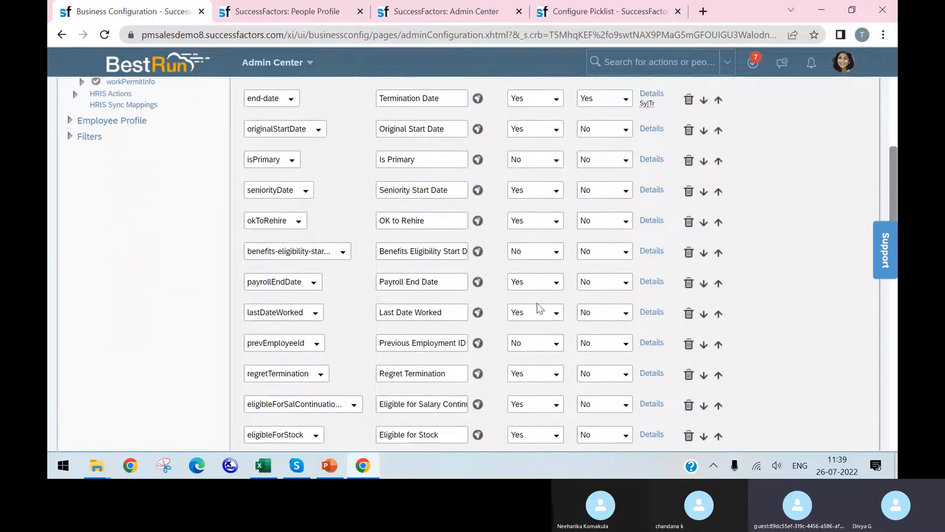
Check the Employment Info - At Term sheet in Excel, then in Chrome move the regretTermination field up to directly below isPrimary
click(270, 468)
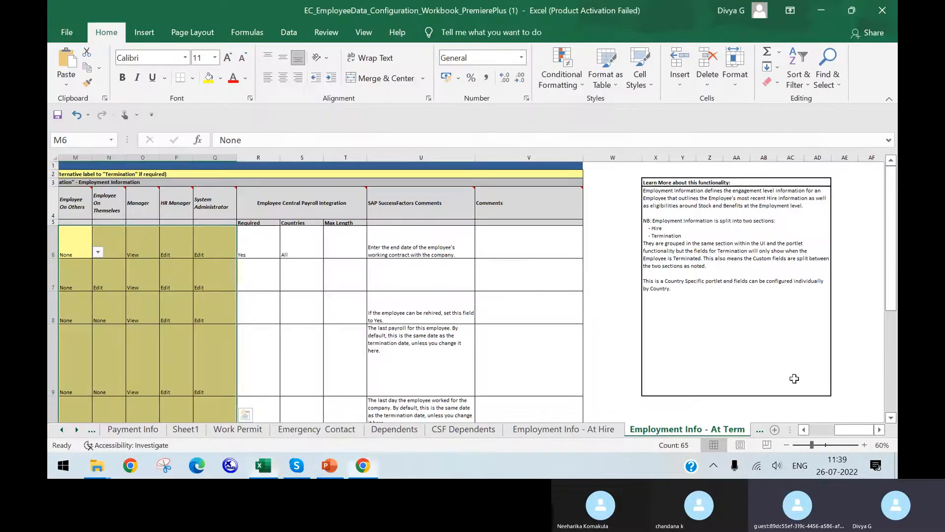
click(362, 466)
click(719, 376)
click(718, 344)
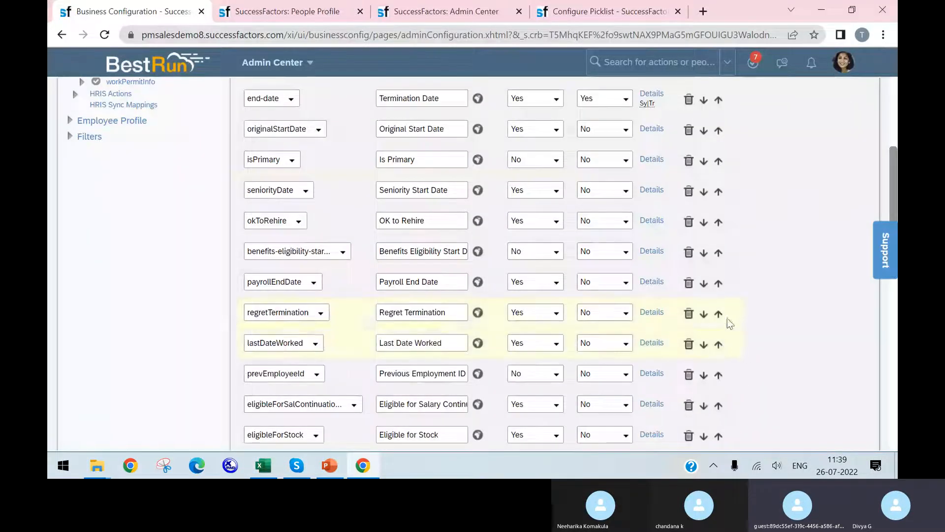
click(719, 314)
click(720, 282)
click(720, 252)
click(721, 222)
Review the role permission columns and the system field columns of the Employment Info - At Term sheet in Excel
click(264, 465)
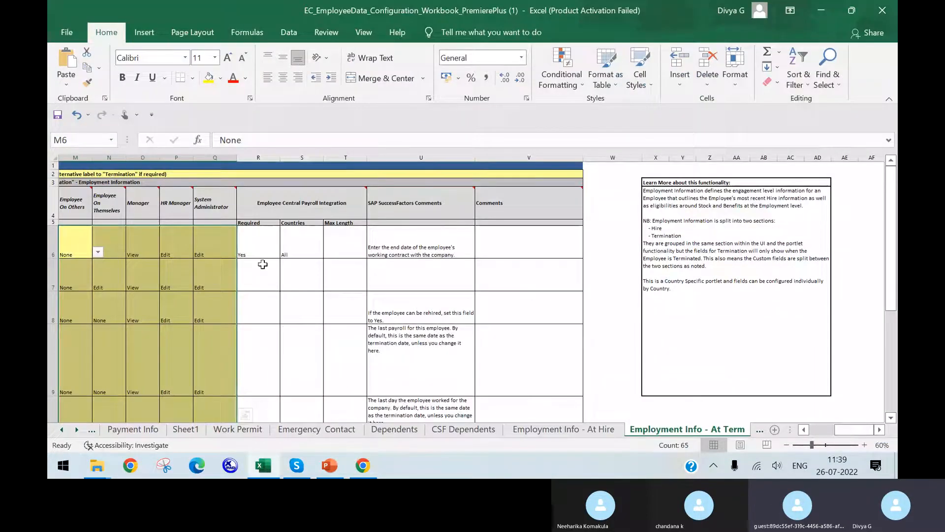
click(804, 430)
click(804, 430)
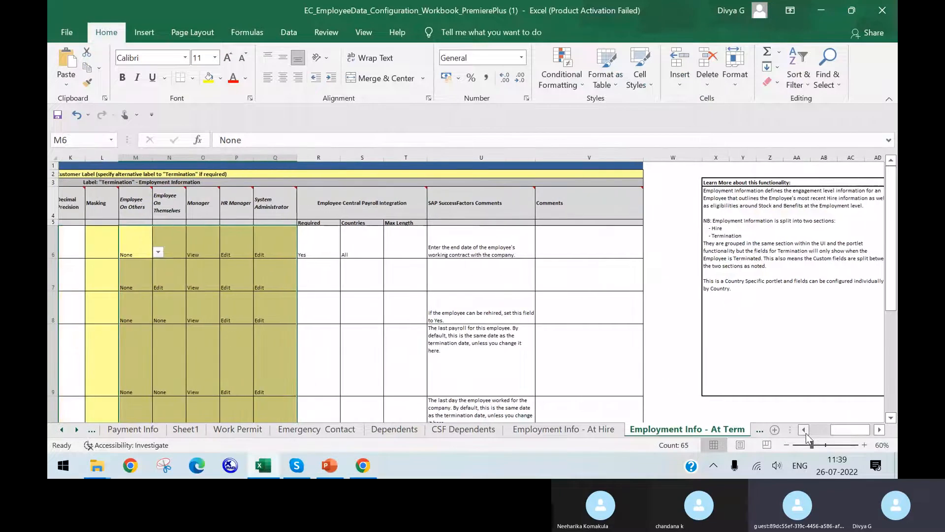
click(804, 430)
click(804, 430)
click(804, 430)
click(274, 202)
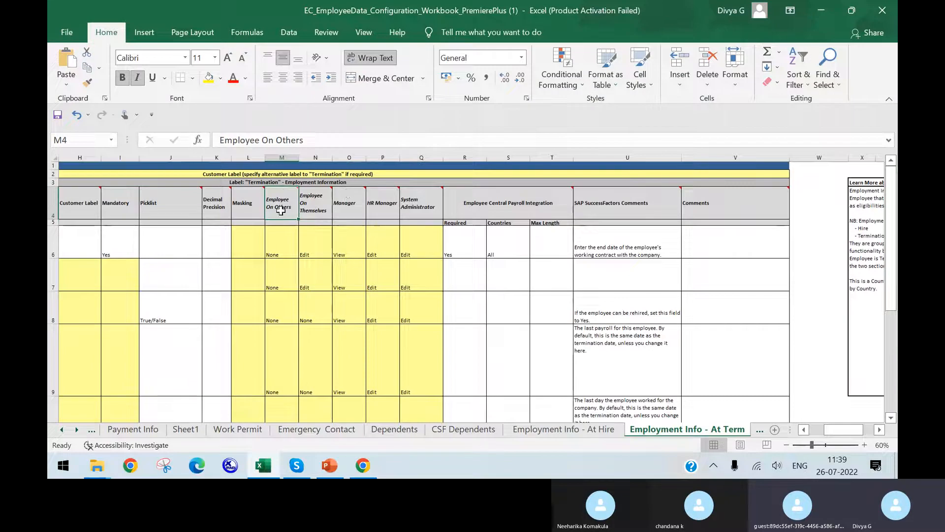
mouse_move(299, 201)
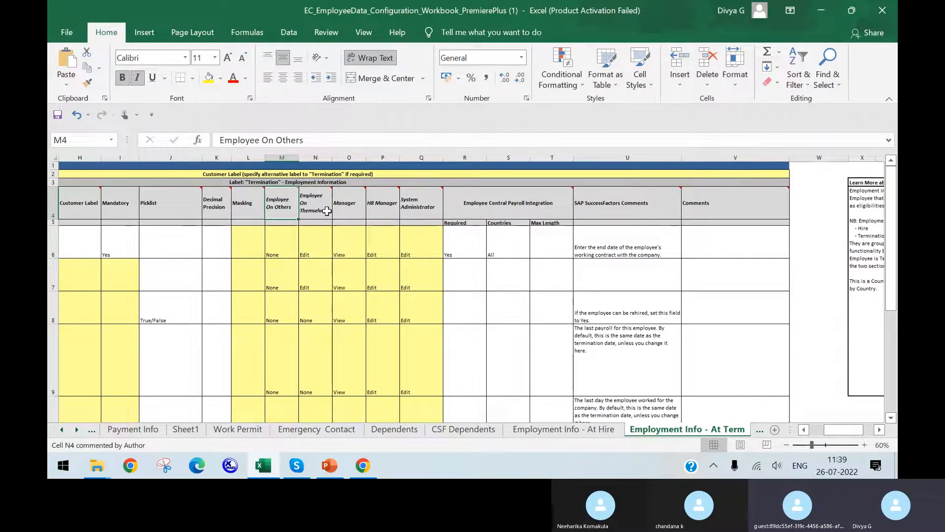
mouse_move(405, 205)
click(347, 203)
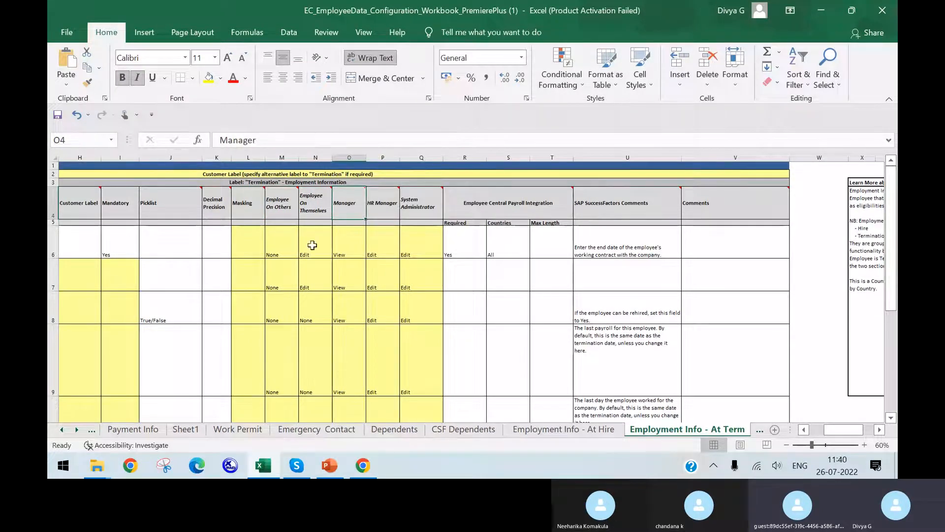
click(808, 433)
click(807, 432)
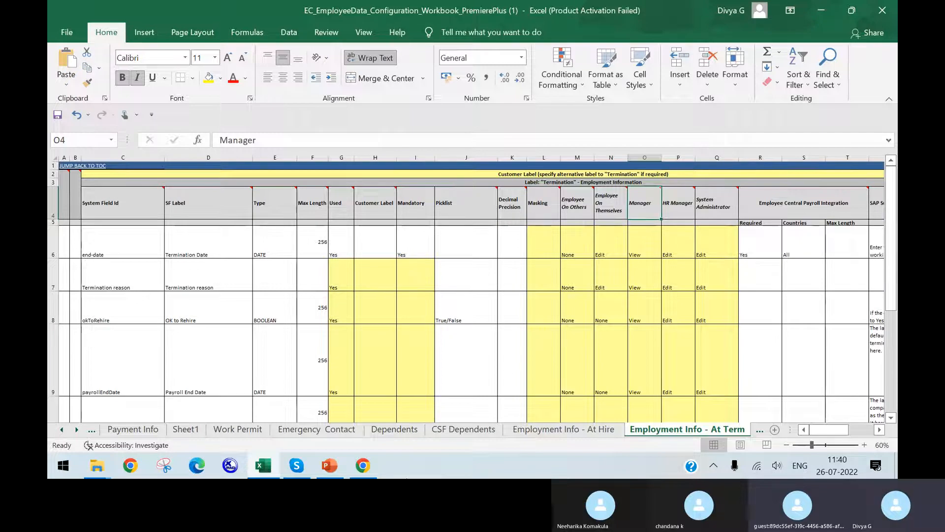
Consult the Payment info / Bank Details checklist in PowerPoint and return to the People Profile page in Chrome
mouse_move(336, 473)
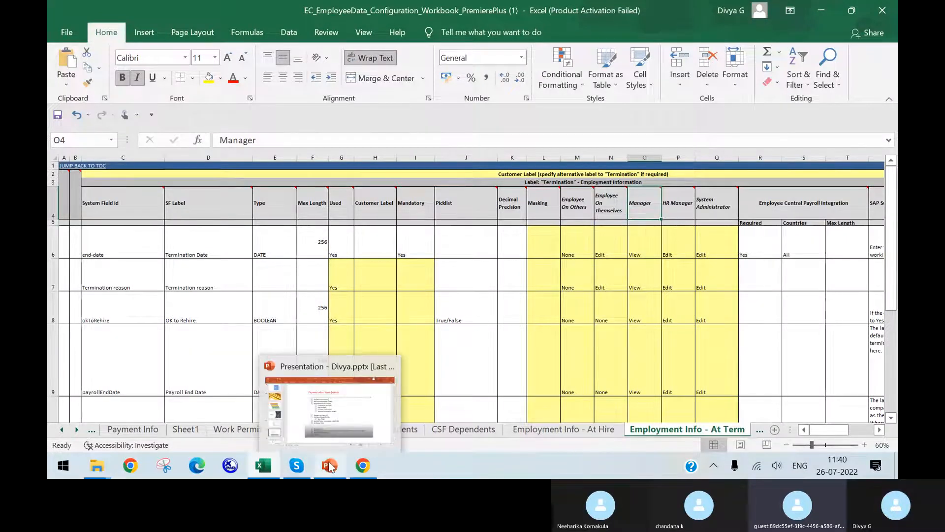
click(330, 406)
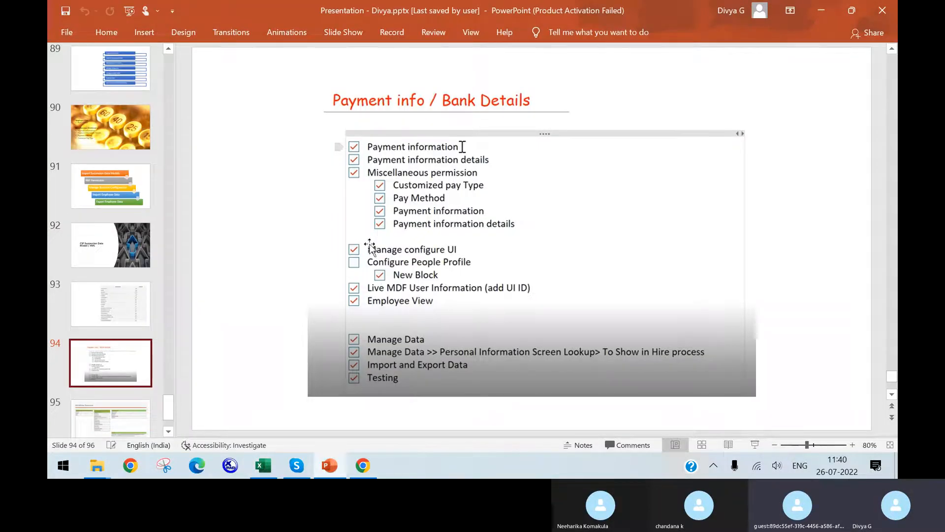
click(366, 464)
scroll(295, 100, up, 5)
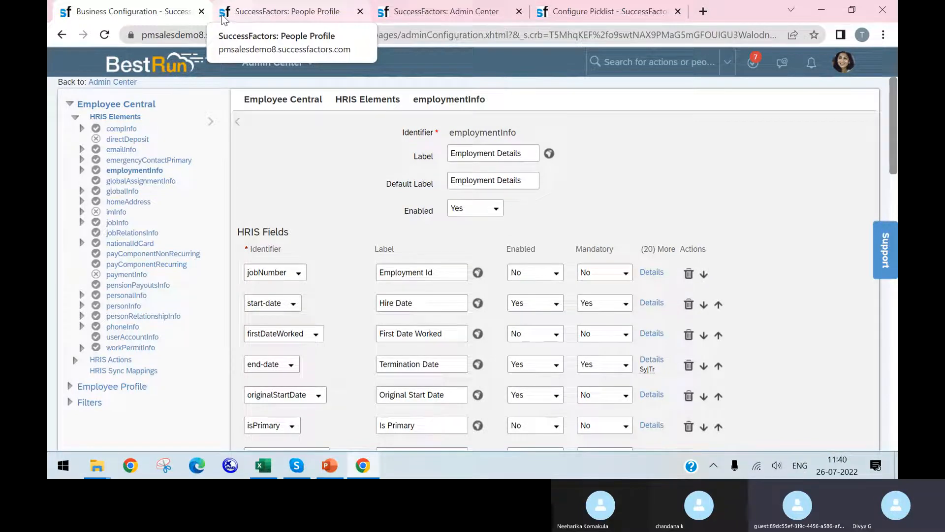
click(279, 15)
click(575, 63)
text(con)
text(t)
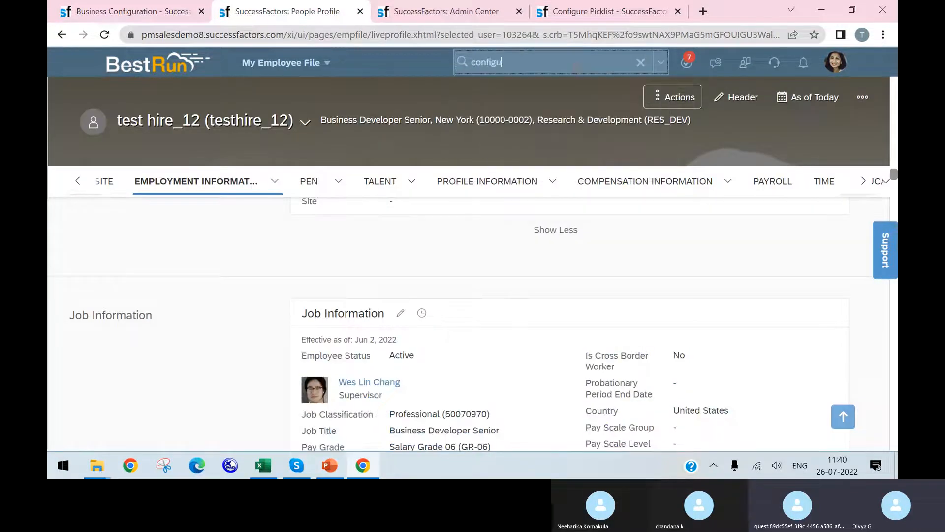
text(iguration o)
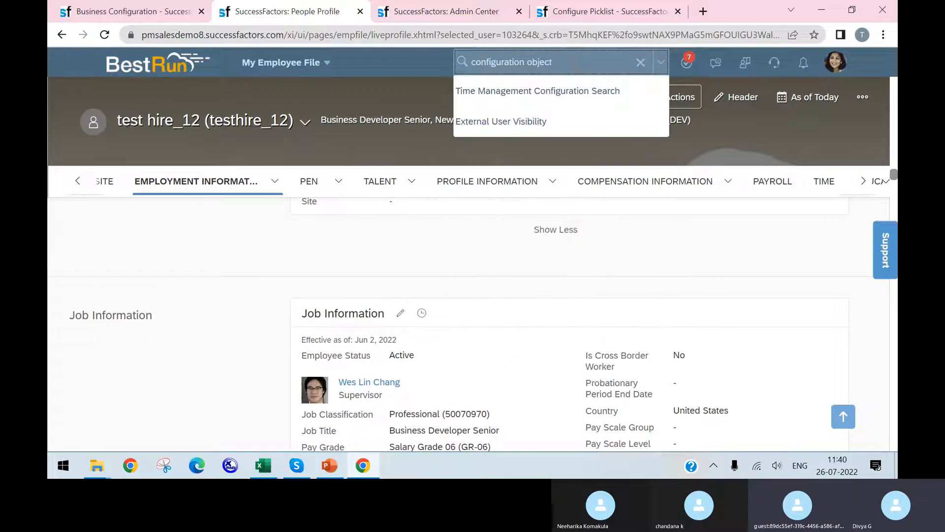
text(bjec)
key(BackSpace)
key(BackSpace)
key(BackSpace)
key(BackSpace)
key(BackSpace)
key(BackSpace)
key(BackSpace)
key(BackSpace)
key(BackSpace)
key(BackSpace)
key(BackSpace)
key(BackSpace)
key(BackSpace)
key(BackSpace)
key(BackSpace)
key(BackSpace)
key(BackSpace)
key(BackSpace)
key(BackSpace)
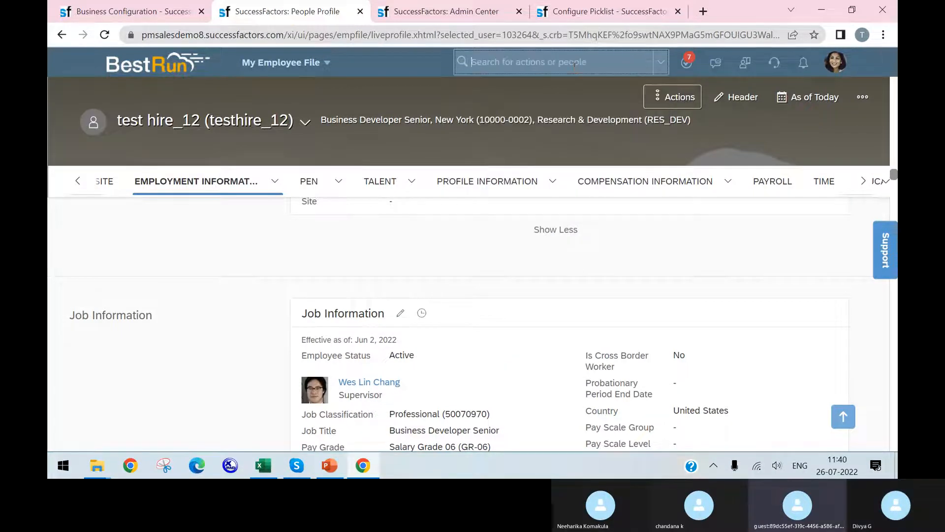
text(object)
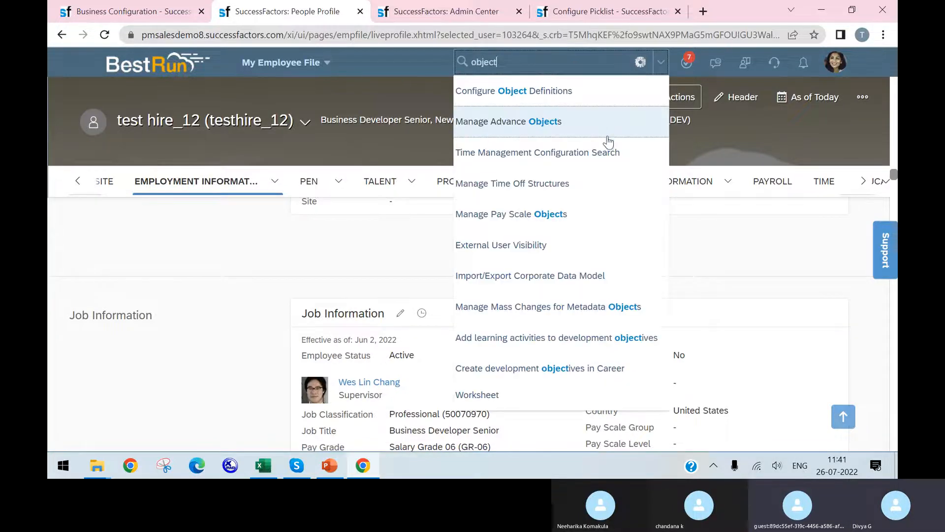
click(587, 116)
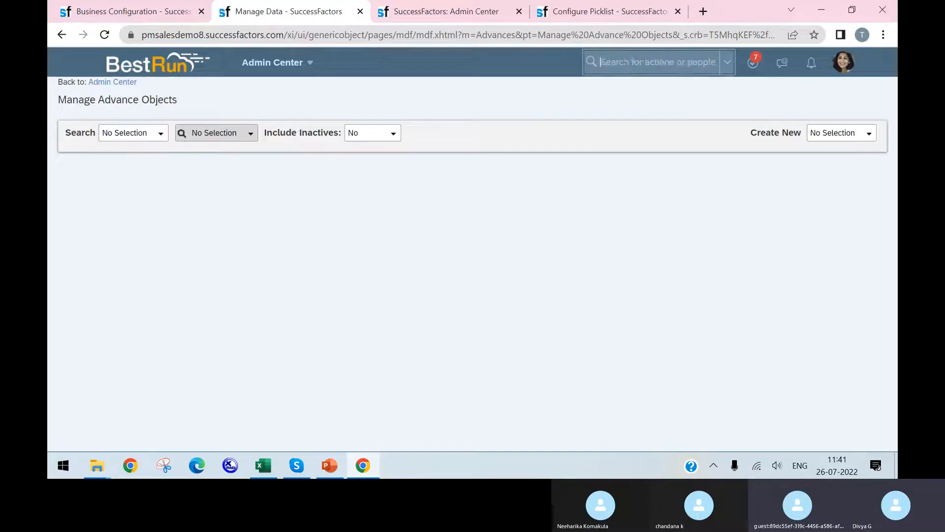
Search the actions for "object" and open Configure Object Definitions
click(625, 63)
text(o)
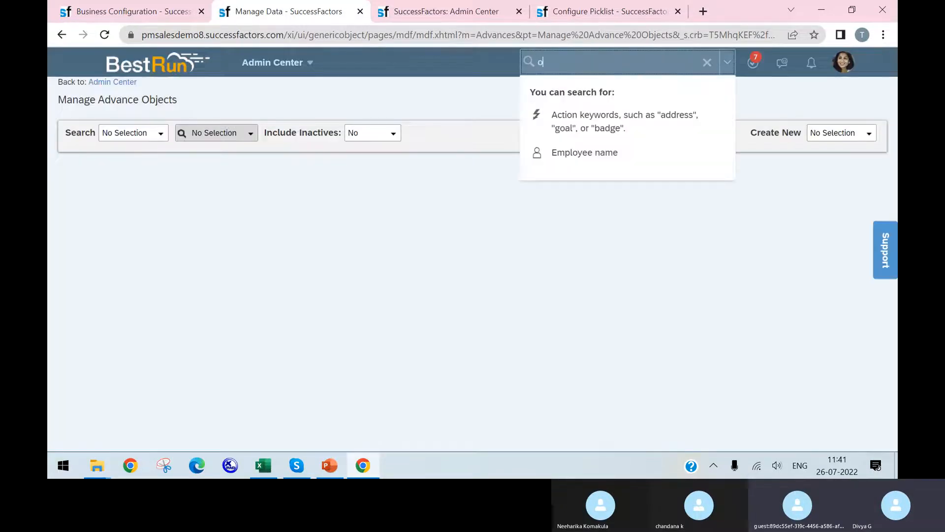
text(o)
key(Return)
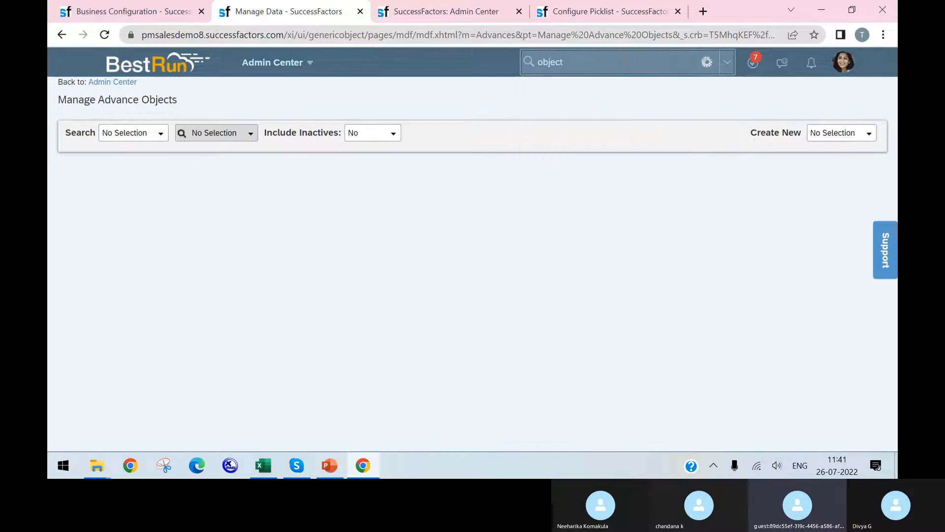
click(598, 93)
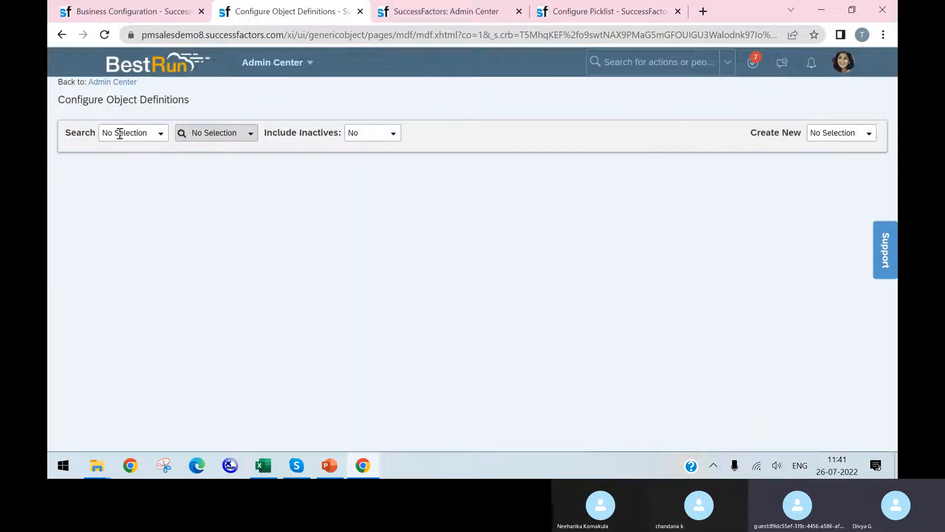
Set the search type to Object Definition, search for "payment in" and look through the matching definitions
click(164, 140)
click(167, 174)
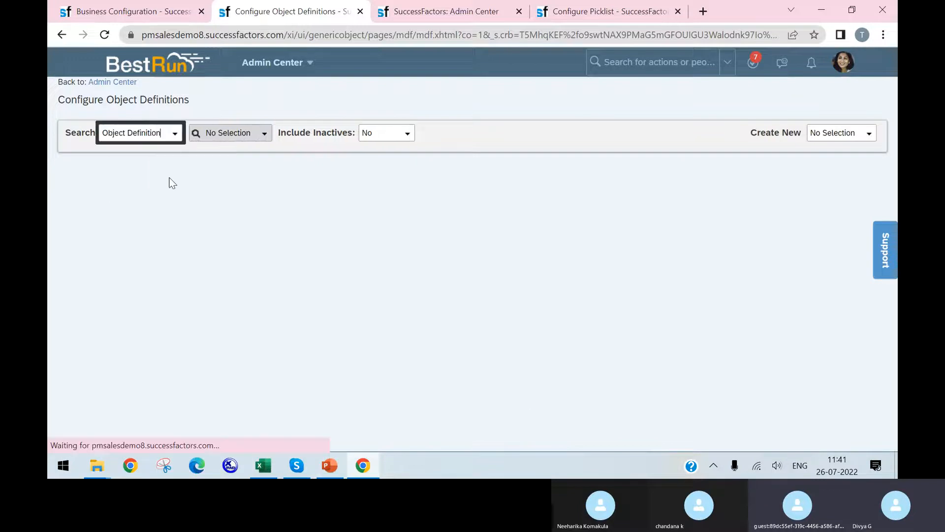
click(253, 133)
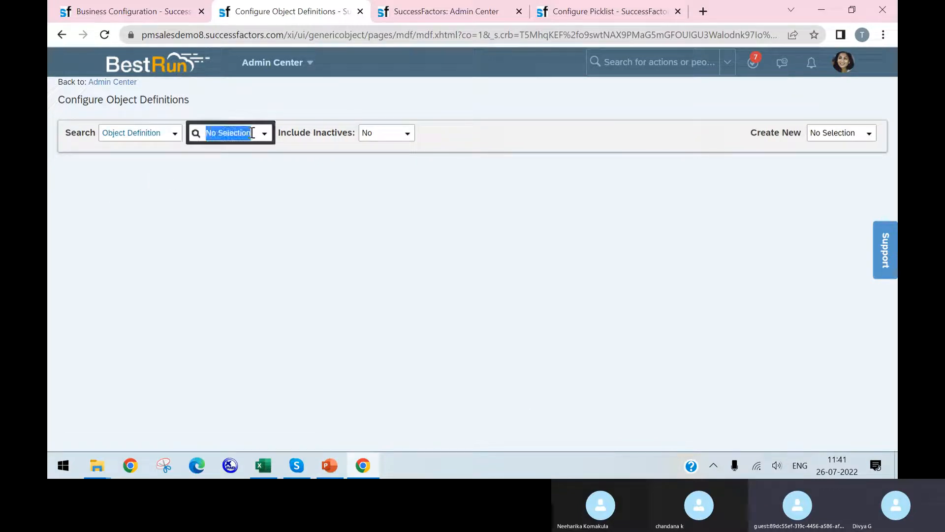
text(pay)
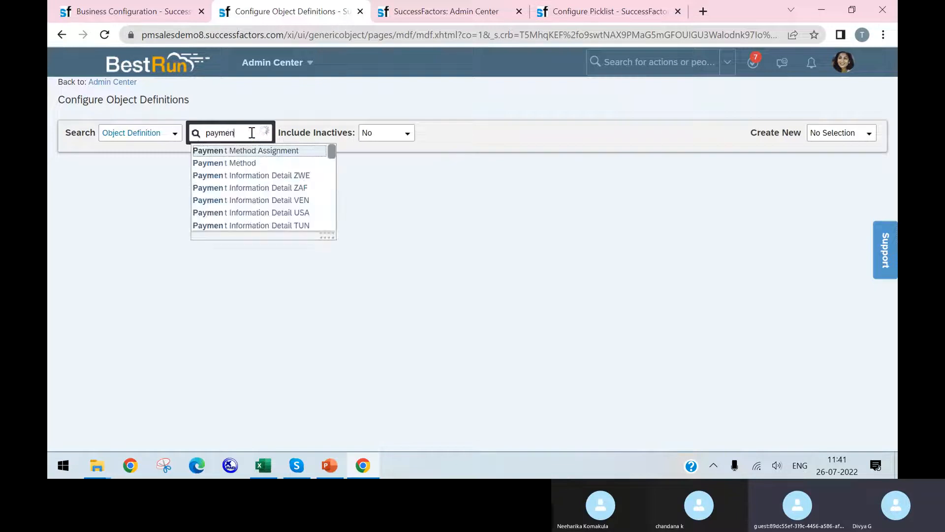
text(ment in)
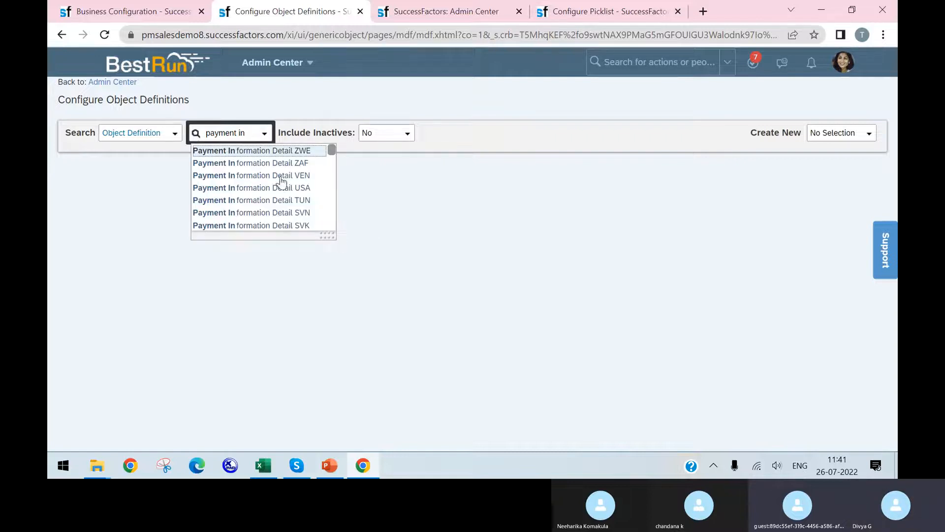
scroll(285, 205, down, 10)
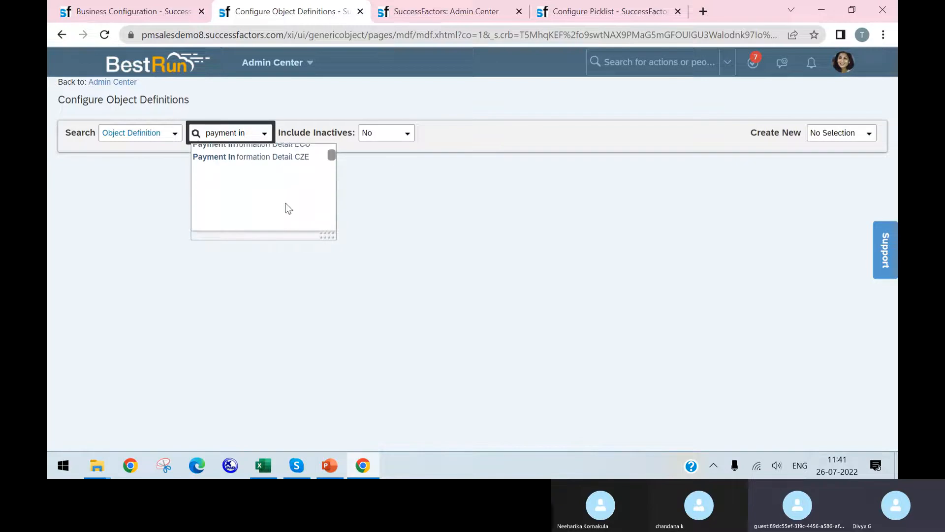
scroll(284, 206, down, 3)
scroll(289, 209, down, 5)
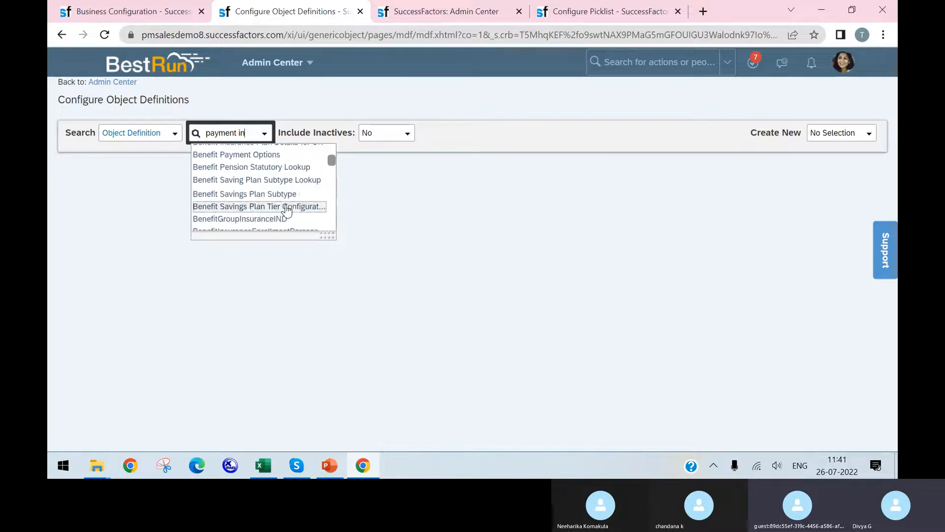
scroll(288, 210, down, 5)
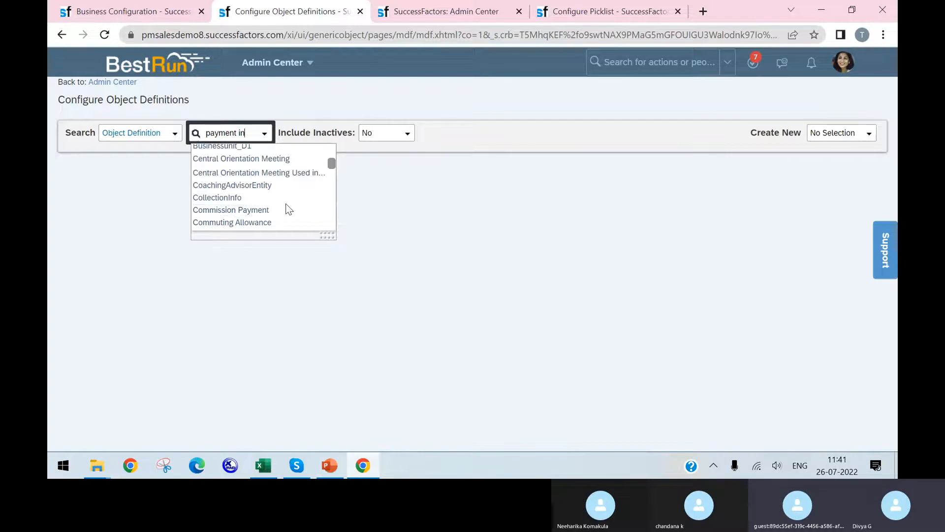
Narrow the object definition search to "payment information" and display the Payment Information definition
text(formation)
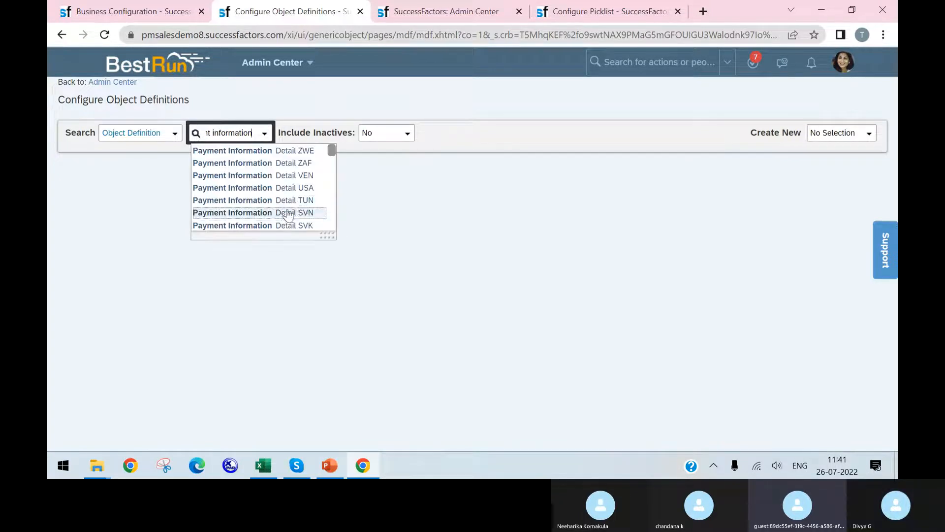
scroll(288, 215, down, 15)
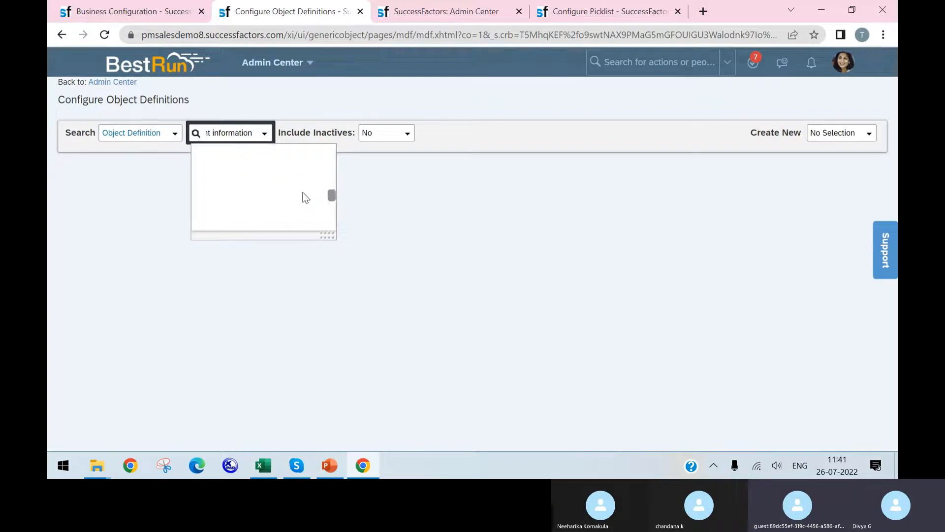
scroll(302, 208, up, 2)
scroll(301, 208, down, 2)
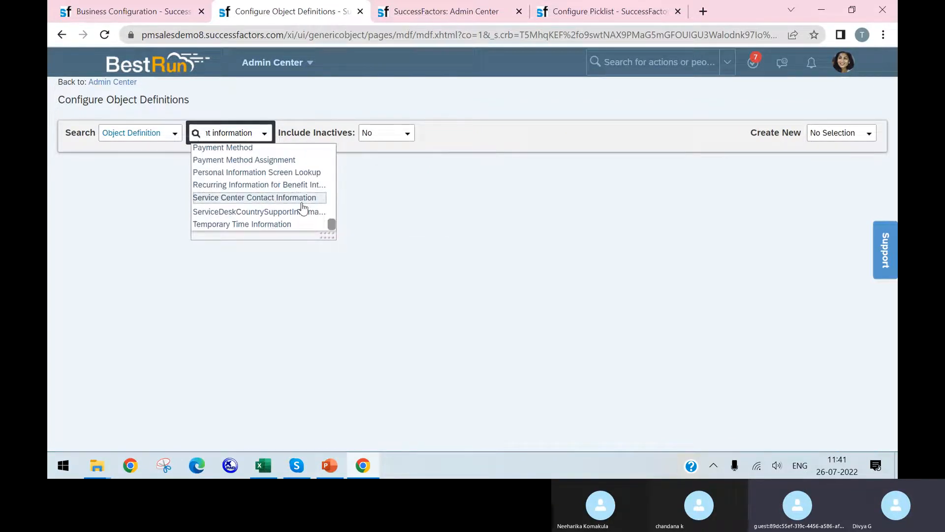
scroll(302, 207, up, 2)
scroll(303, 207, down, 2)
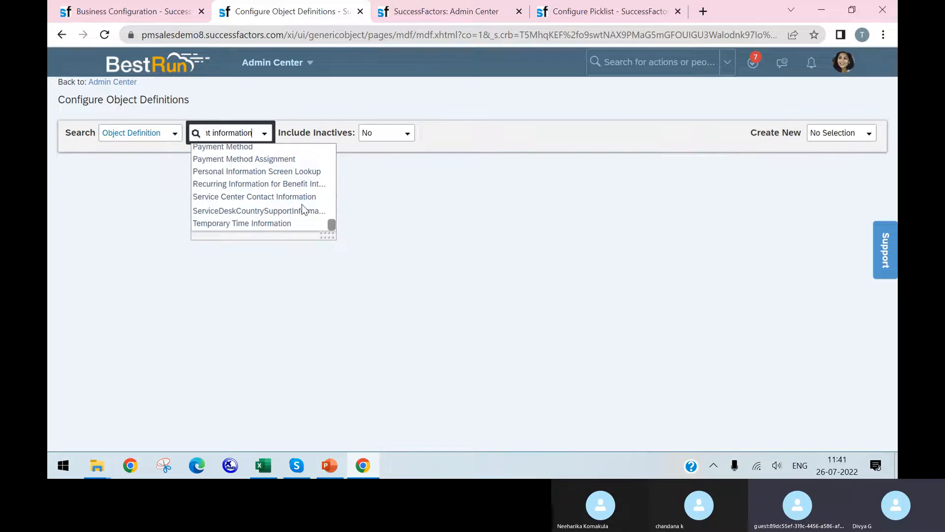
scroll(302, 207, up, 6)
scroll(303, 210, up, 1)
scroll(303, 209, down, 1)
click(292, 217)
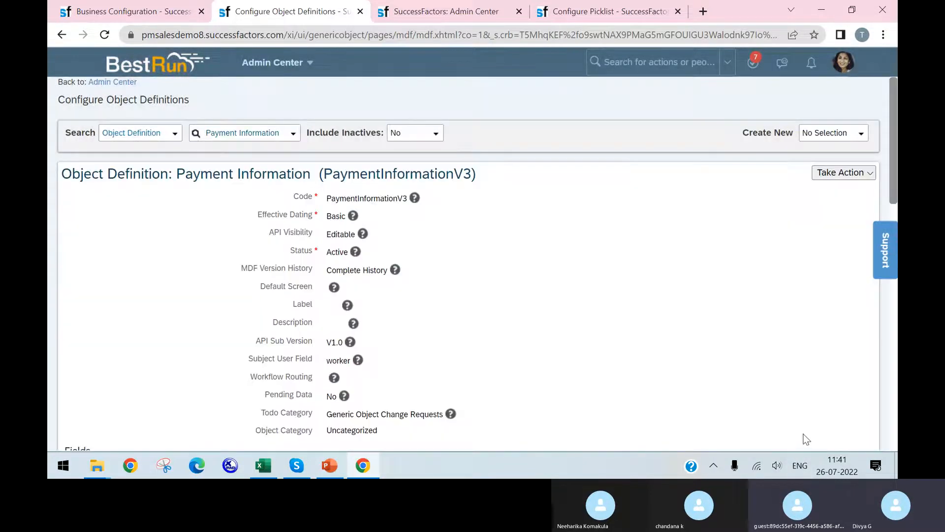
Open the Payment Information object definition for editing and review its general settings and field list
scroll(586, 352, down, 5)
scroll(615, 157, up, 4)
scroll(763, 114, down, 2)
scroll(831, 118, up, 3)
click(840, 173)
click(796, 192)
scroll(522, 216, down, 10)
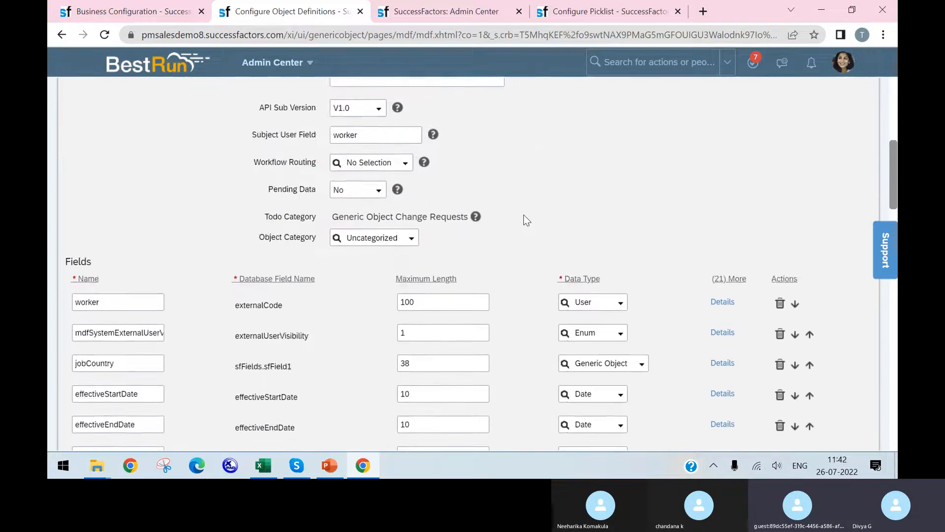
scroll(489, 204, down, 4)
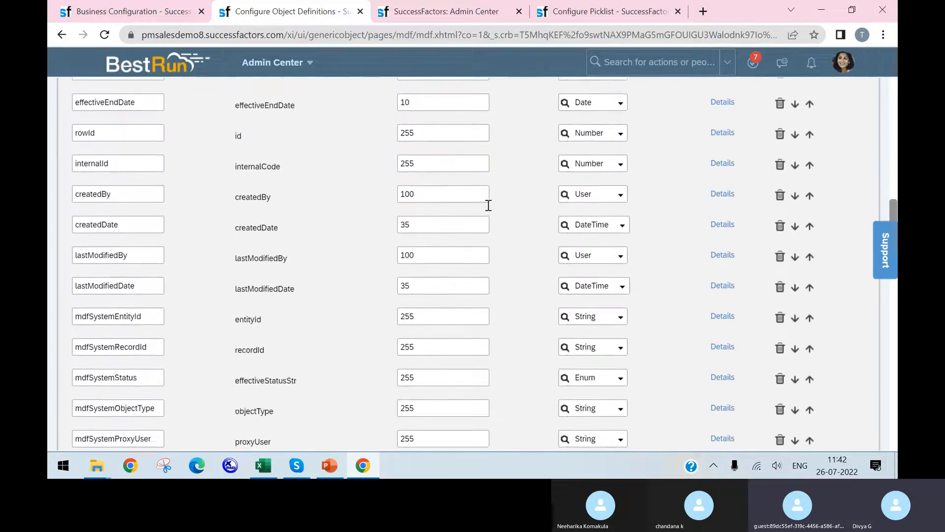
scroll(488, 204, down, 4)
scroll(487, 204, up, 15)
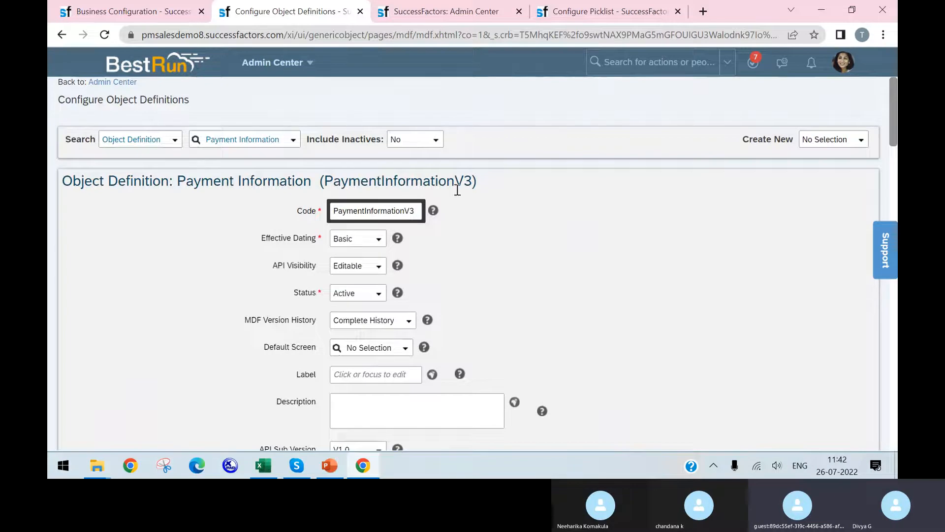
scroll(467, 183, down, 4)
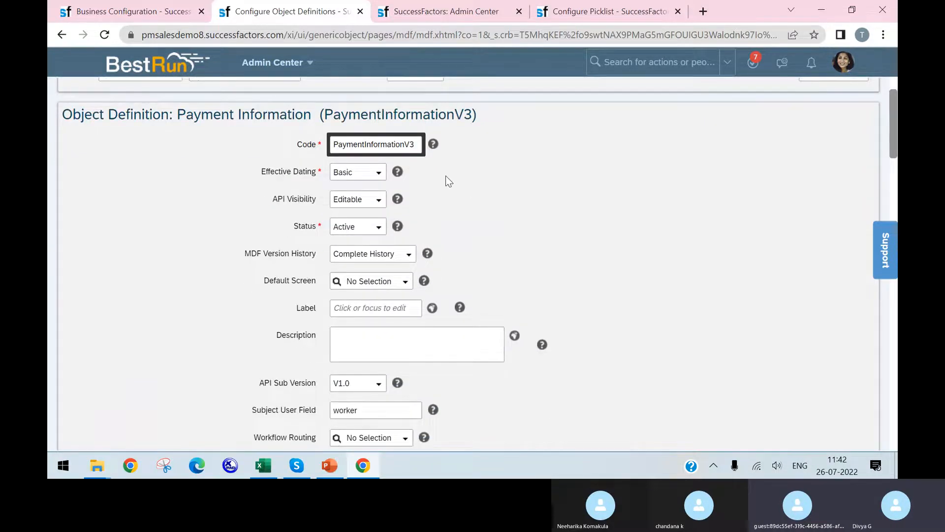
Look through the field list of the Payment Information object definition
scroll(445, 175, down, 8)
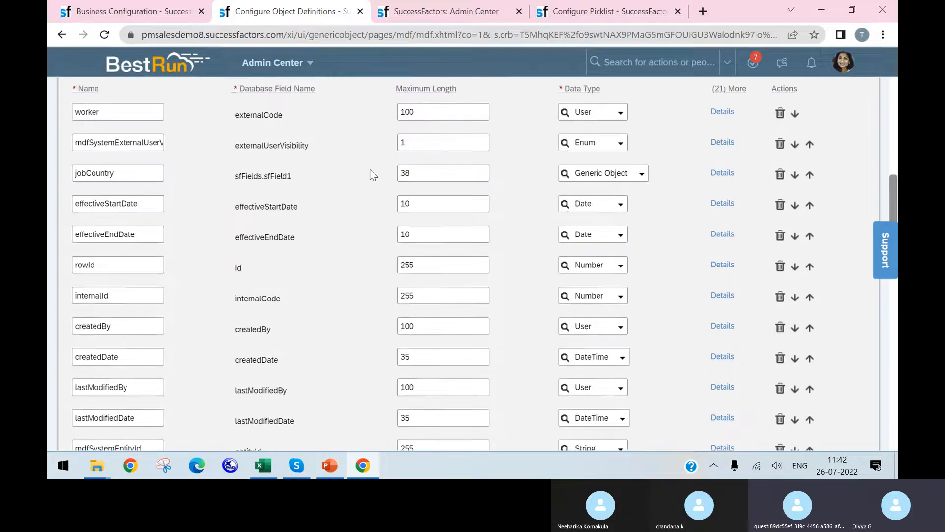
scroll(372, 176, down, 5)
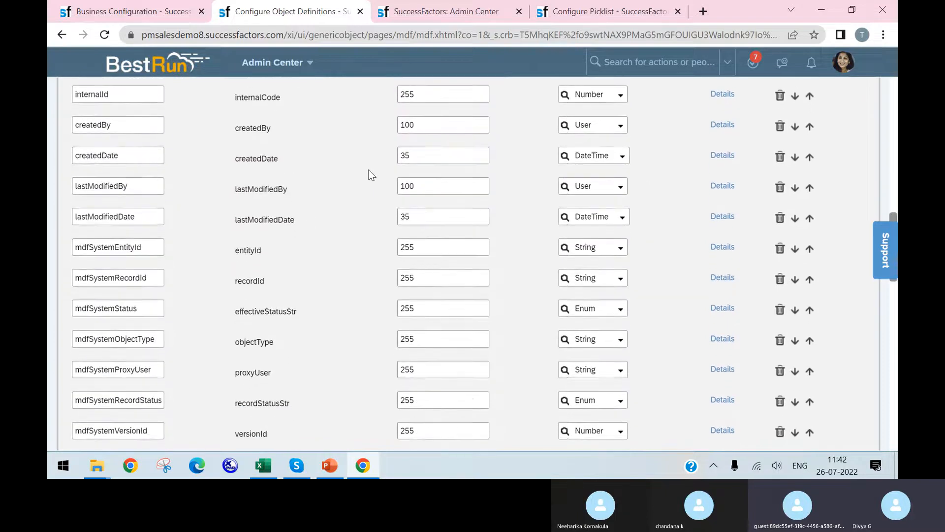
scroll(371, 175, down, 3)
scroll(371, 176, up, 20)
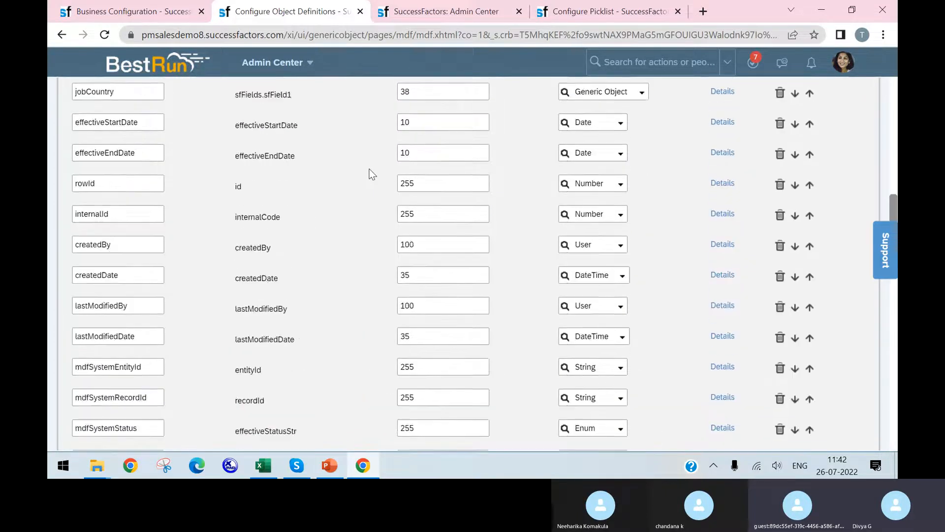
scroll(370, 161, up, 2)
Search the object definitions for "payment info" and display the Payment Information Detail definition
click(274, 140)
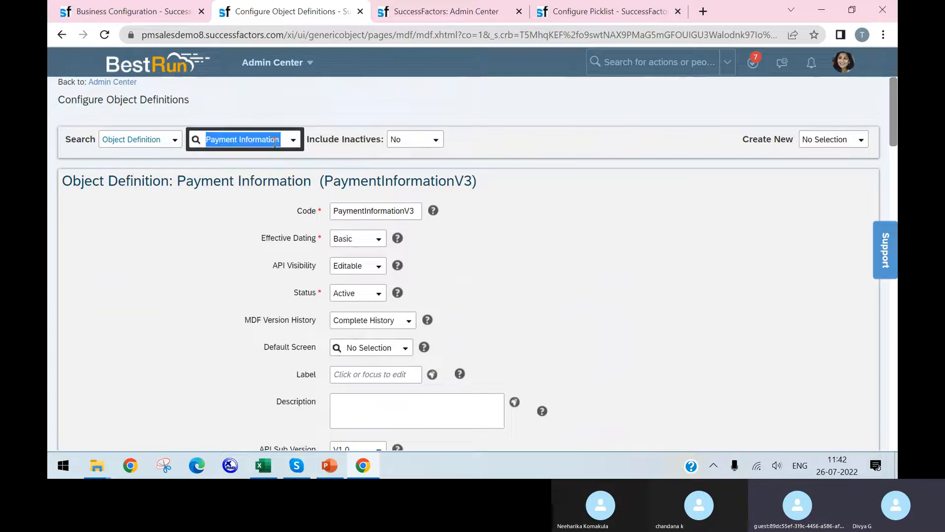
text(payment)
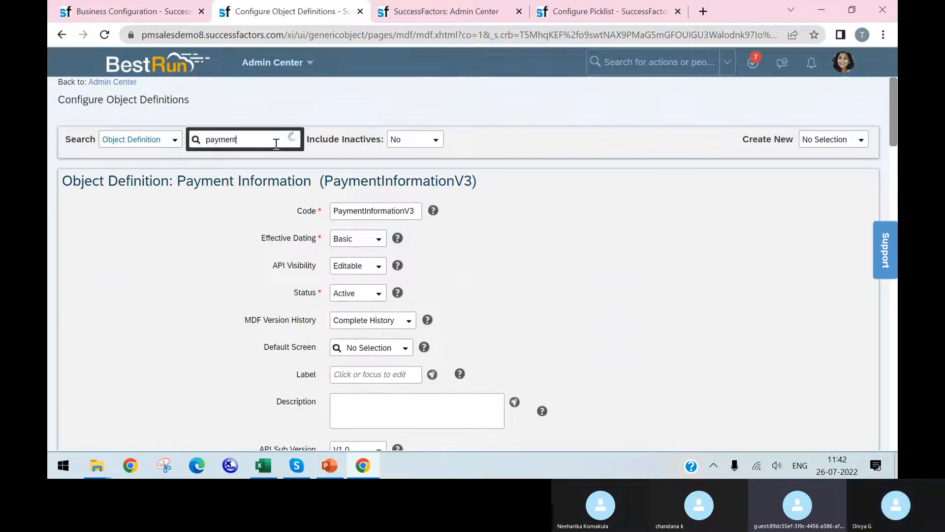
text( info)
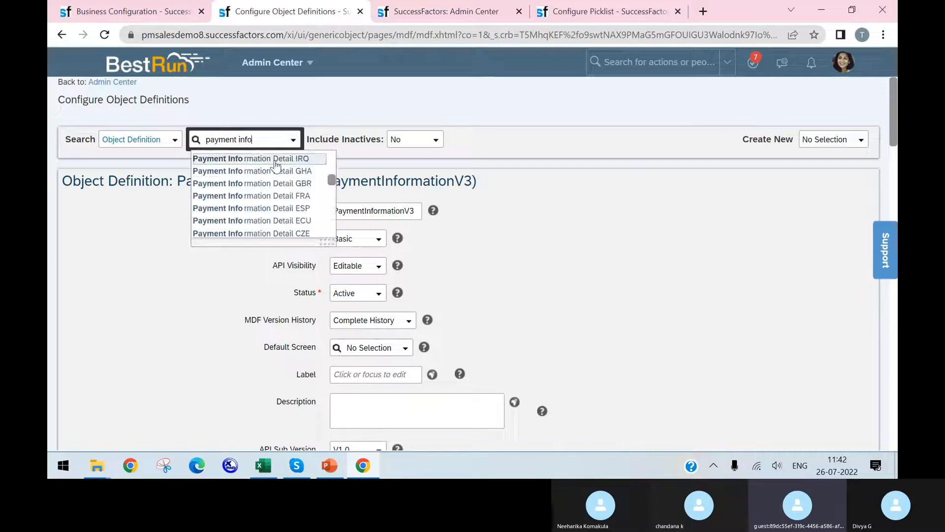
scroll(269, 192, down, 5)
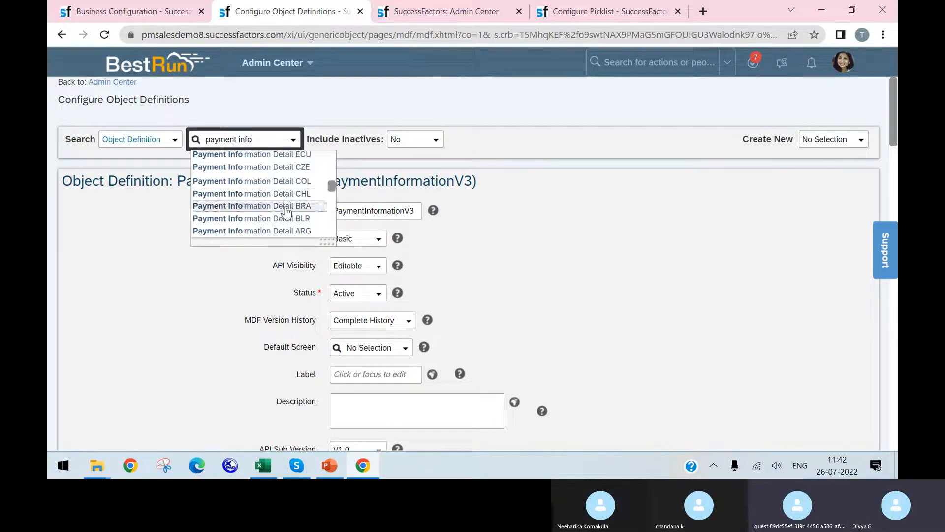
scroll(288, 210, up, 3)
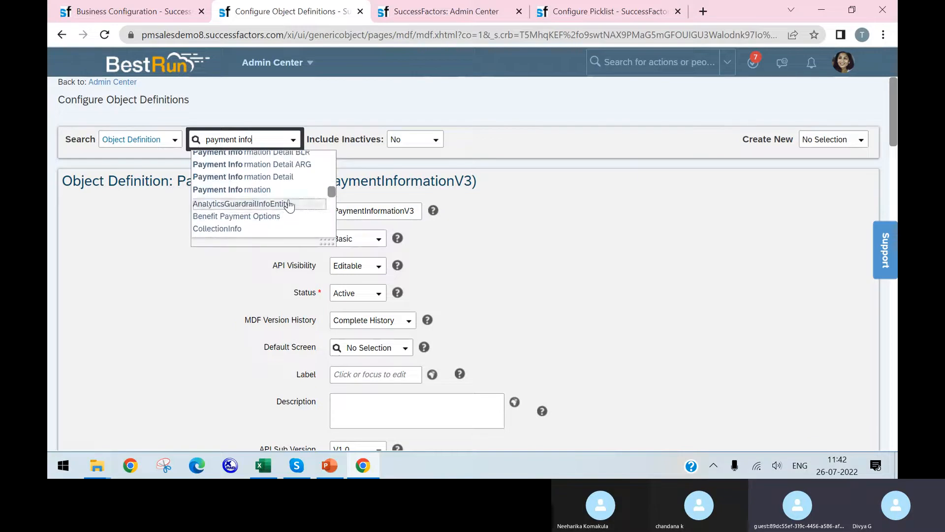
click(301, 178)
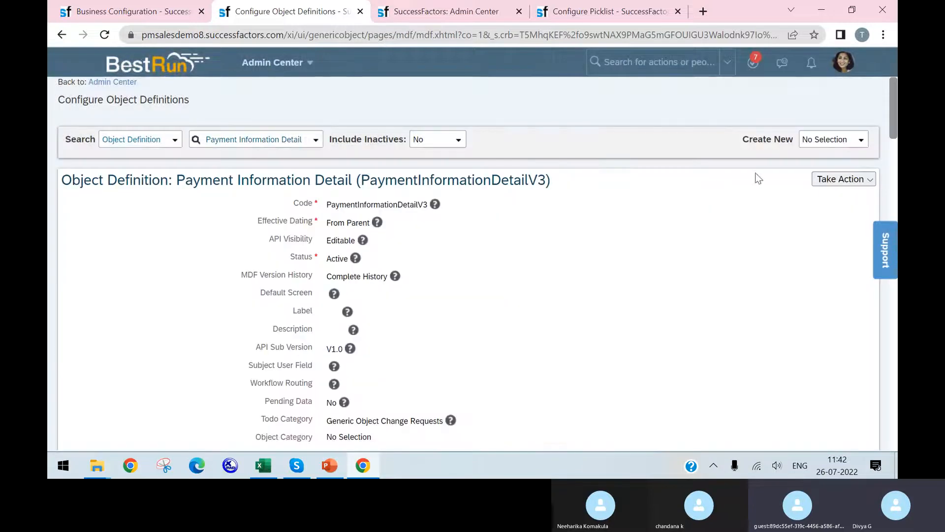
Open the Payment Information Detail definition for correction and locate its payType and customPayType fields
click(848, 181)
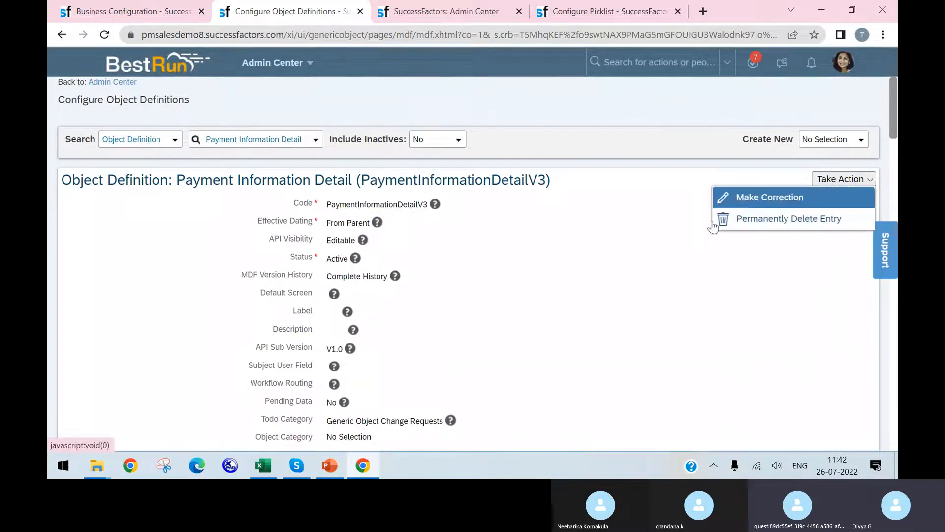
key(Return)
scroll(566, 277, down, 8)
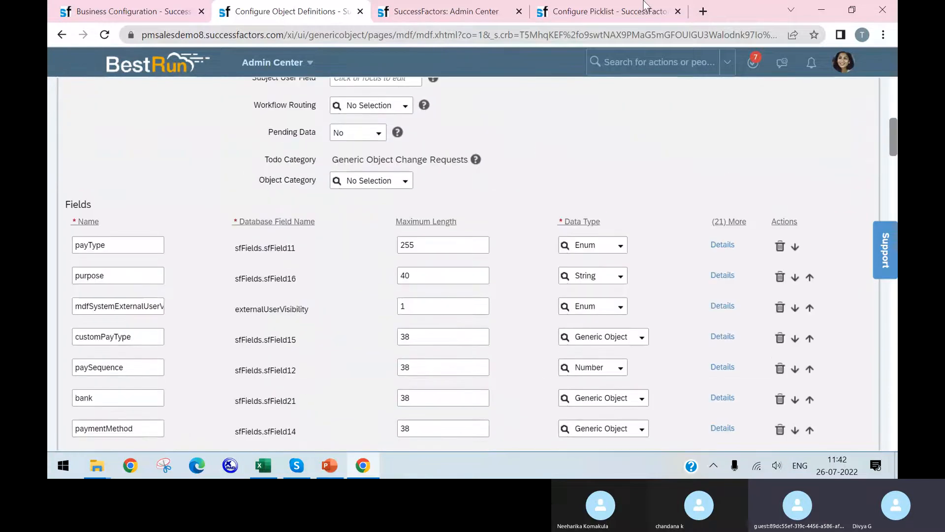
drag(113, 243, 74, 241)
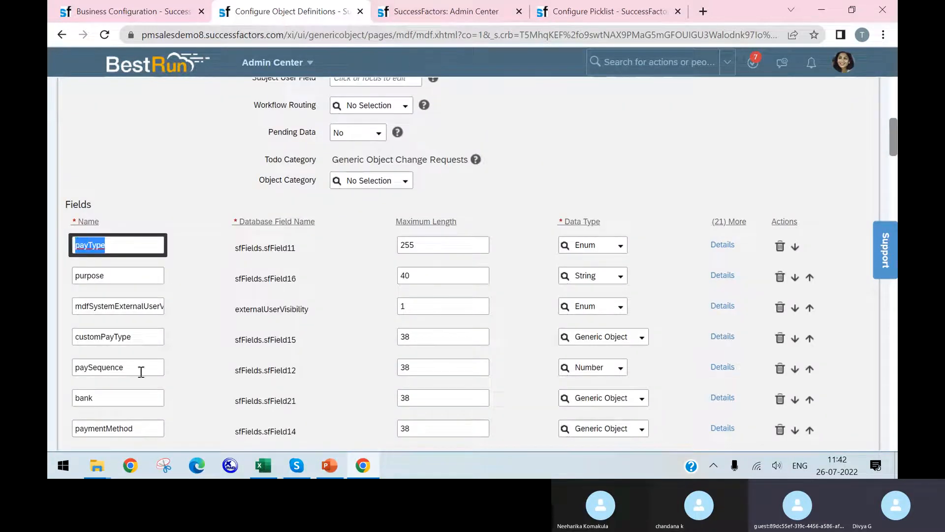
drag(140, 338, 58, 324)
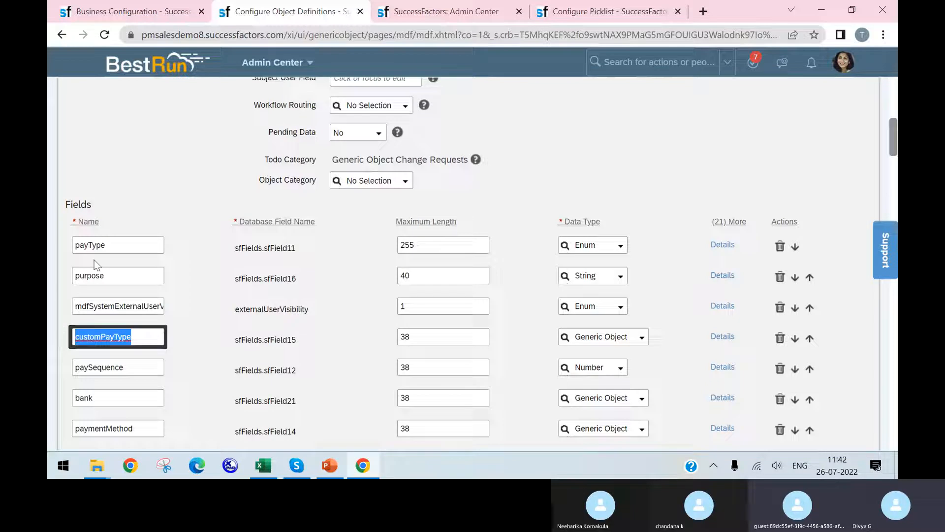
Examine the payType field's details, including its rules and field criteria, and close them
click(113, 243)
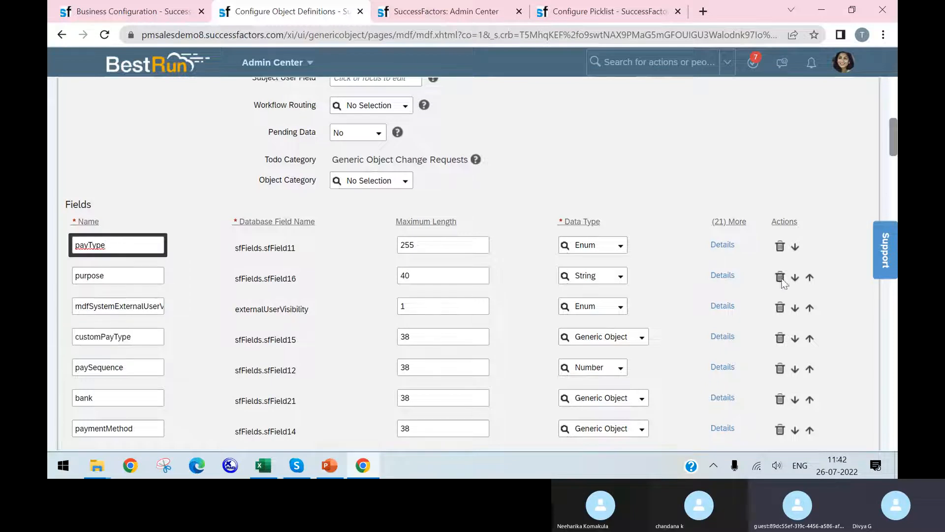
click(722, 244)
scroll(574, 224, down, 10)
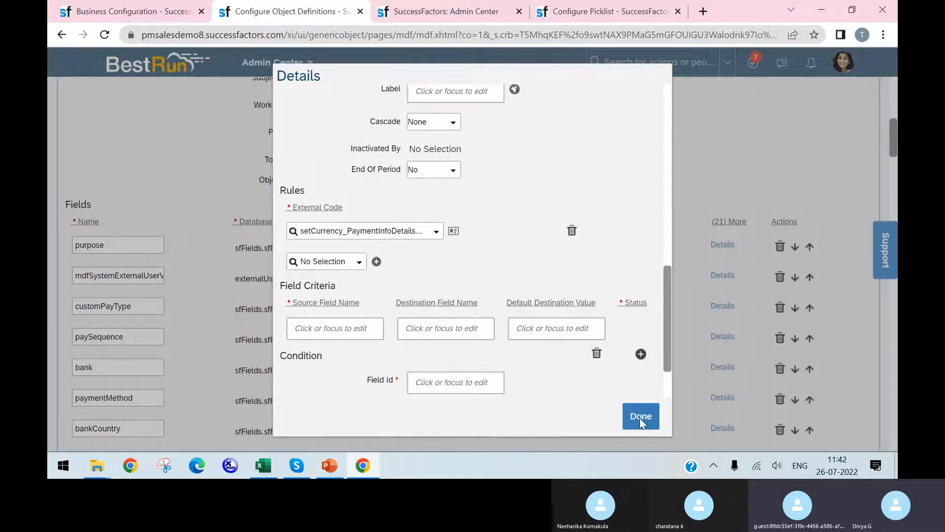
key(Escape)
Examine the customPayType field's details, including its label, rules, field criteria and condition, and close them
drag(78, 241, 315, 271)
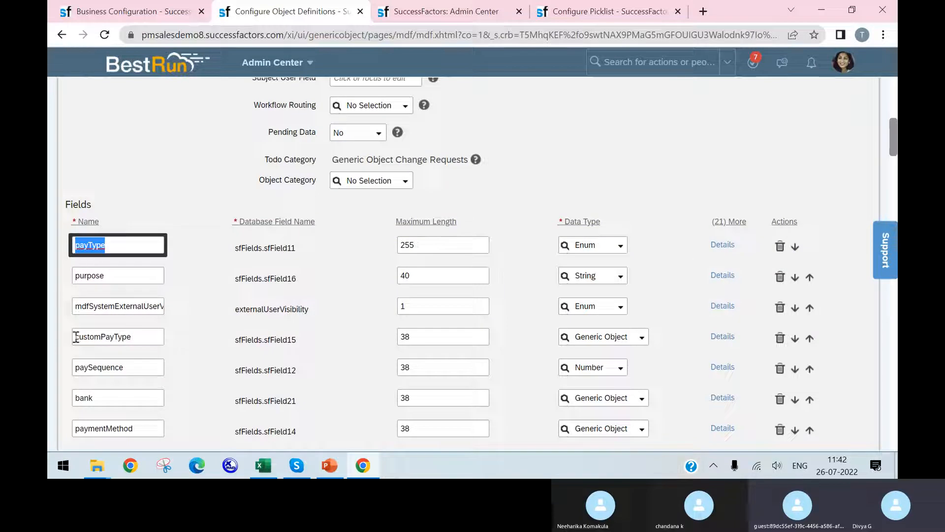
drag(76, 336, 141, 339)
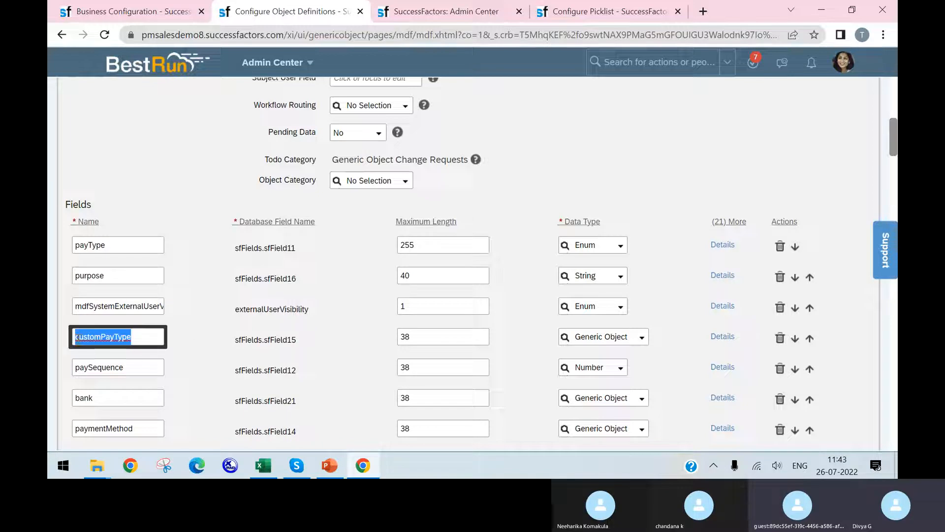
click(140, 337)
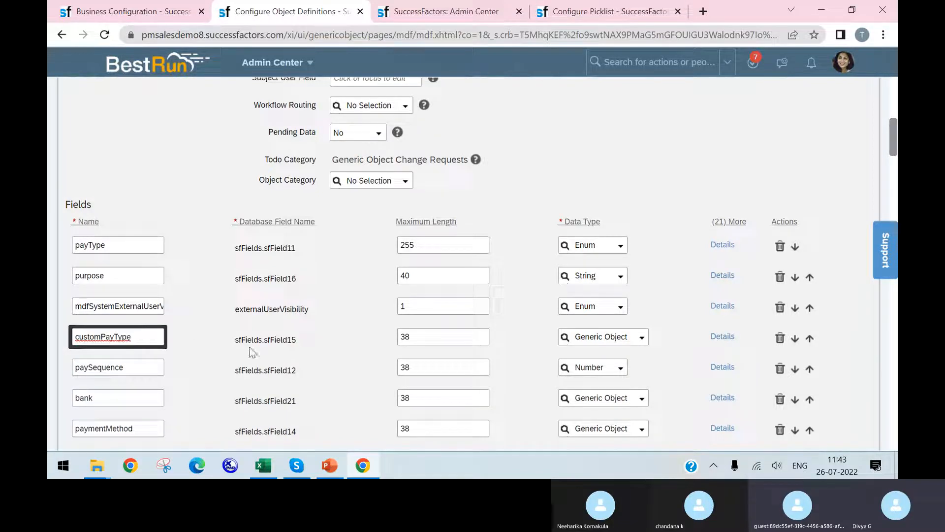
click(721, 336)
scroll(497, 296, down, 13)
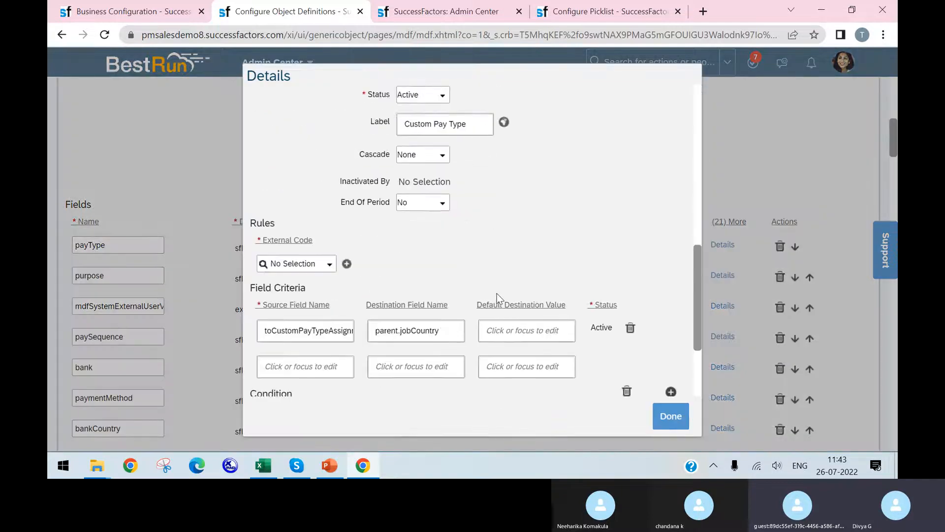
scroll(506, 308, down, 1)
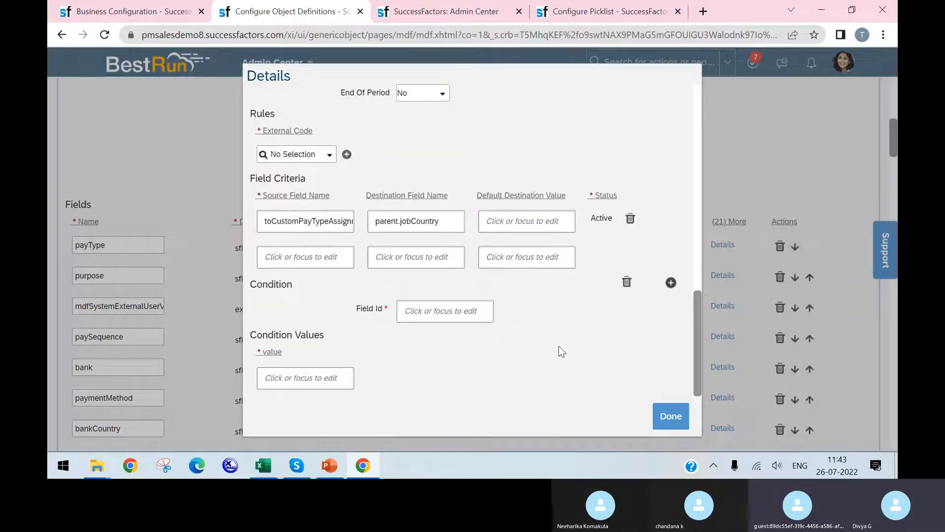
click(668, 414)
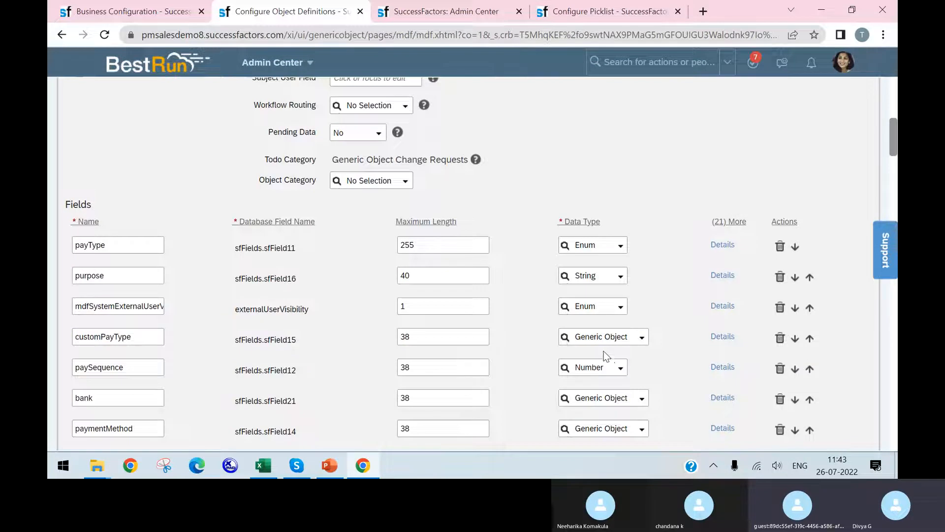
click(126, 337)
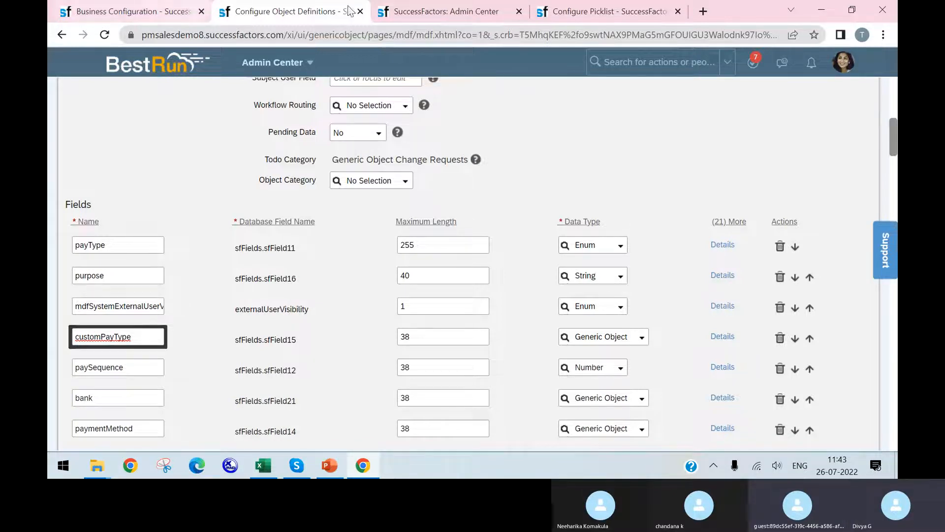
Return to the permission role page, close the page text search and cancel the Permission settings dialog
click(448, 11)
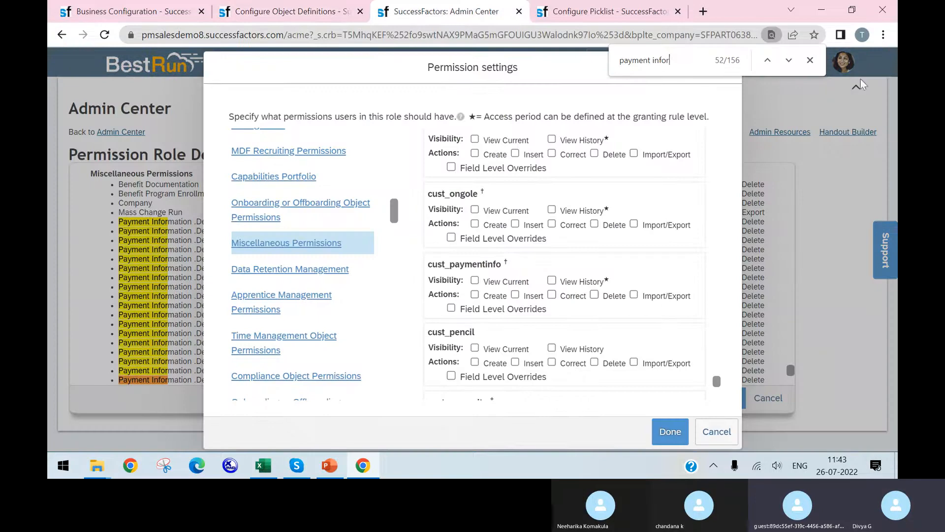
click(809, 59)
click(715, 435)
Search the actions for "manage data" and open Manage Data
click(640, 63)
text(manage dta)
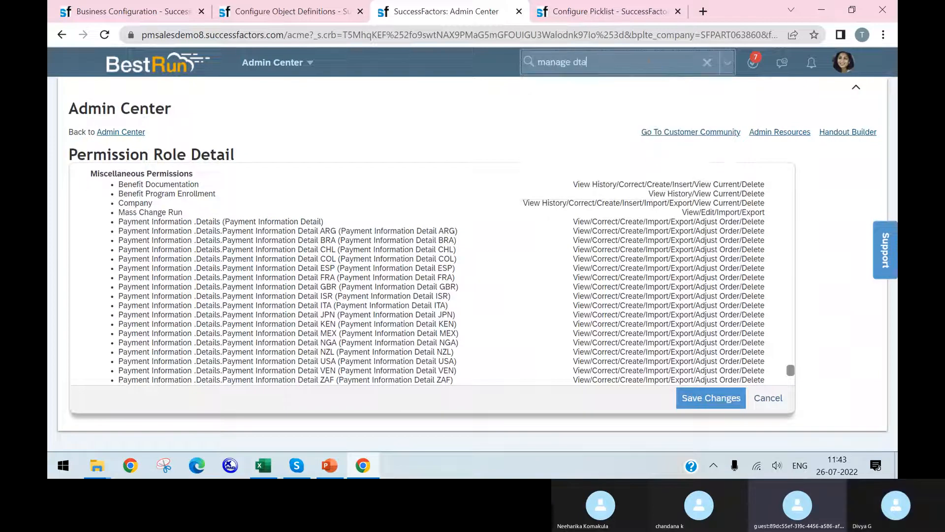
key(BackSpace)
key(BackSpace)
text(a)
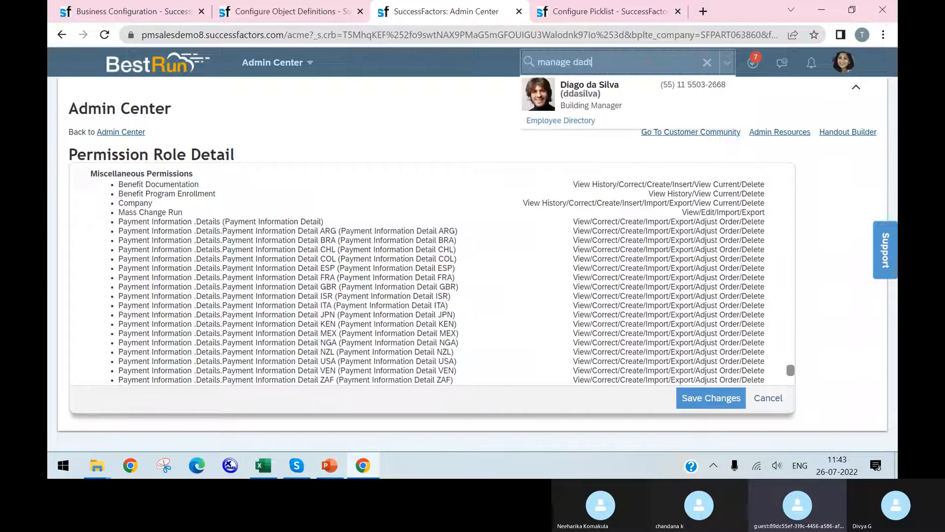
text(ta)
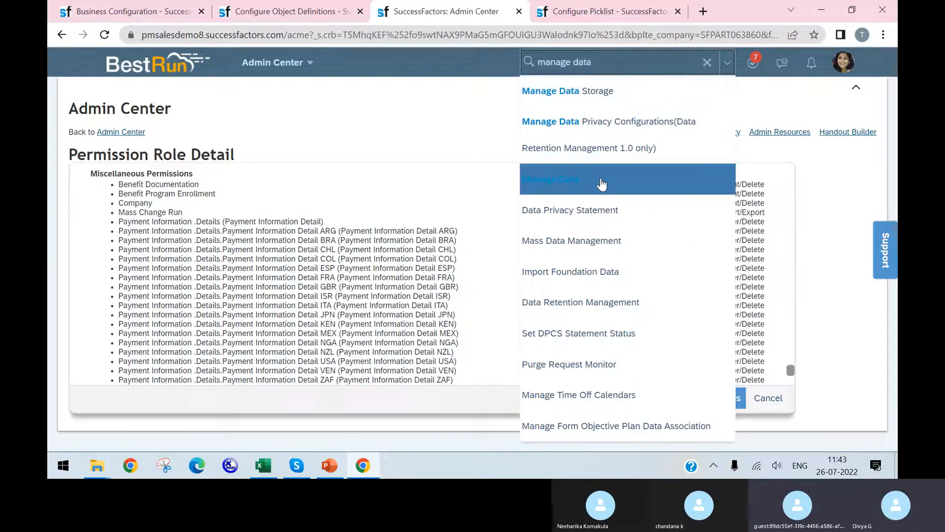
click(561, 180)
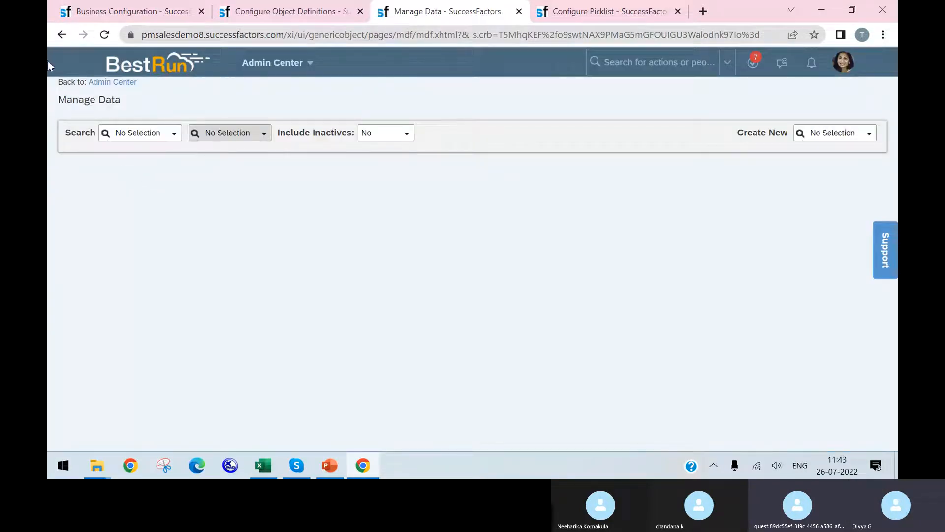
Return to the Payment Information Detail definition and recheck its general settings and field list
click(268, 10)
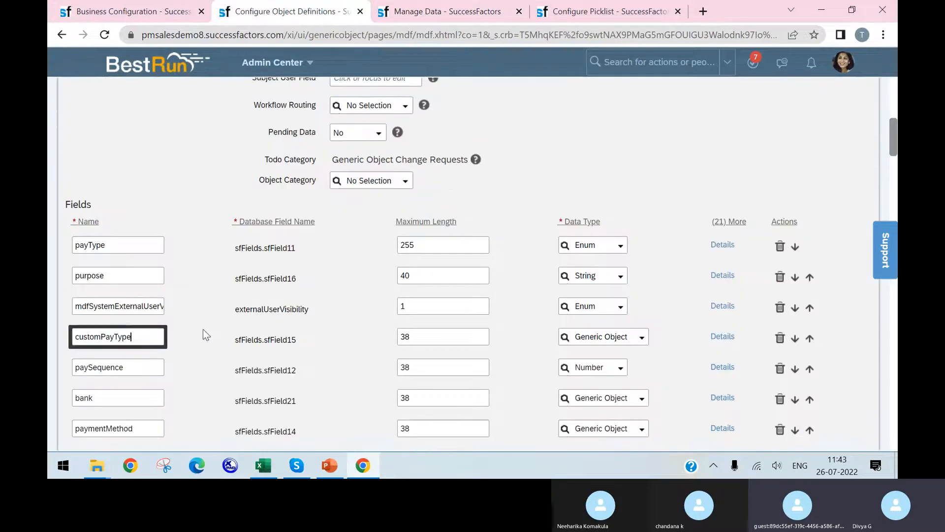
scroll(401, 297, up, 1)
scroll(301, 324, down, 2)
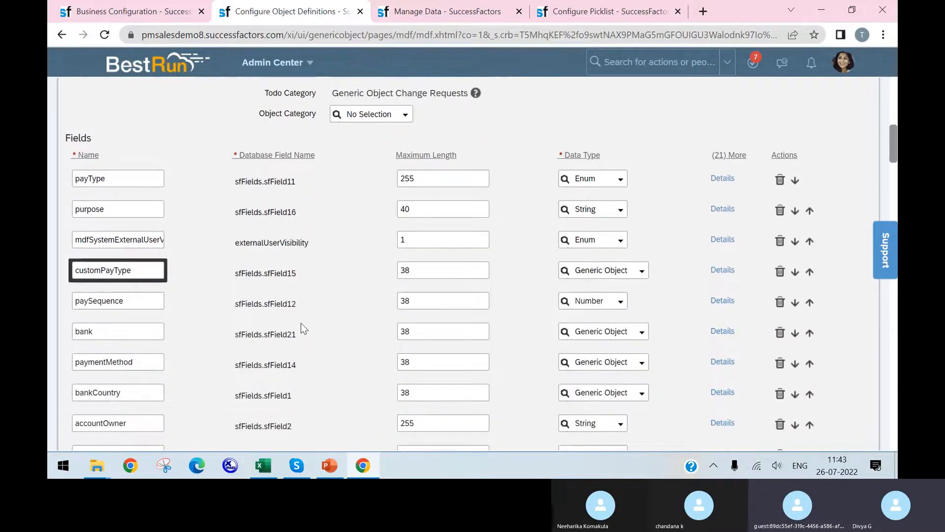
scroll(303, 328, up, 10)
scroll(401, 293, down, 3)
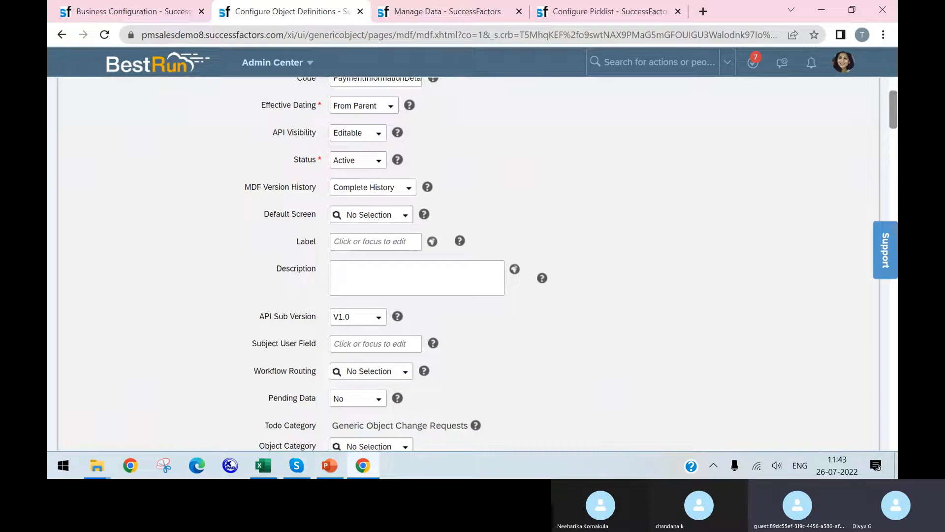
mouse_move(262, 467)
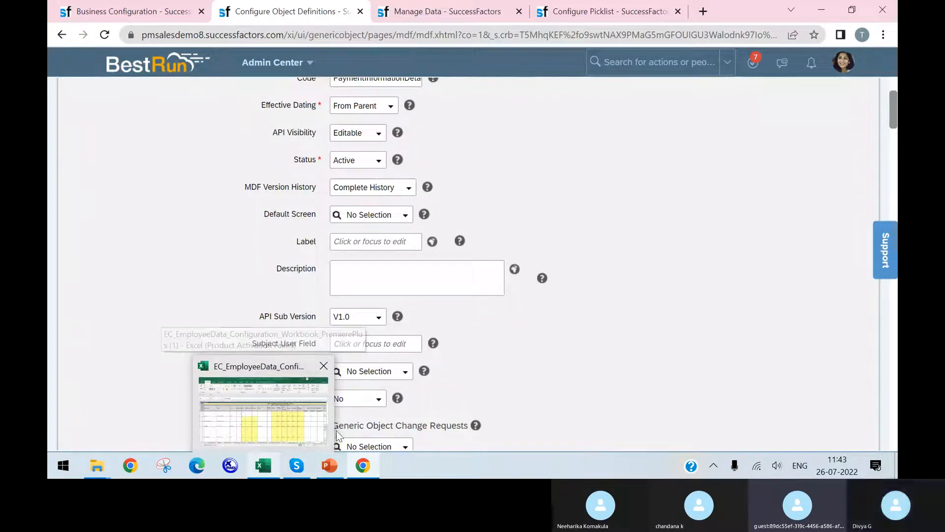
Switch to Manage Data, search the Customized Pay Type object and open its Split (split) record
click(476, 12)
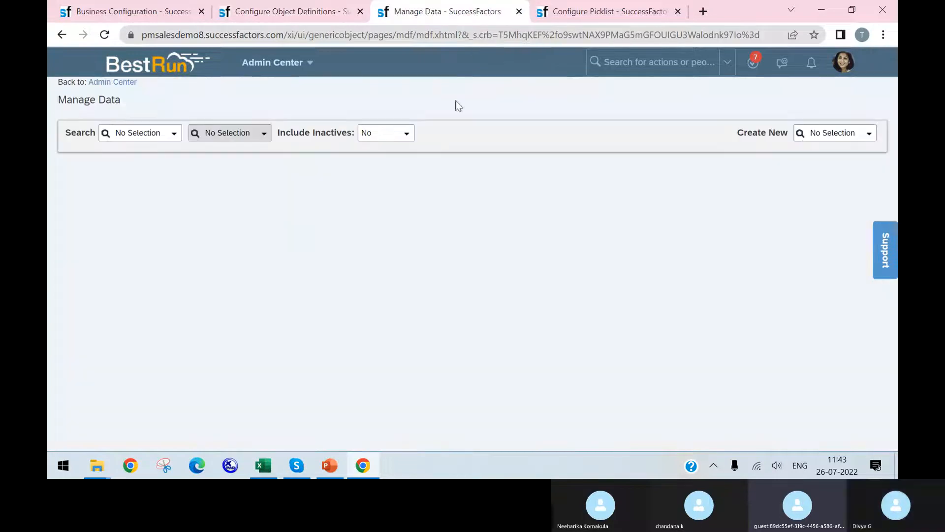
click(172, 135)
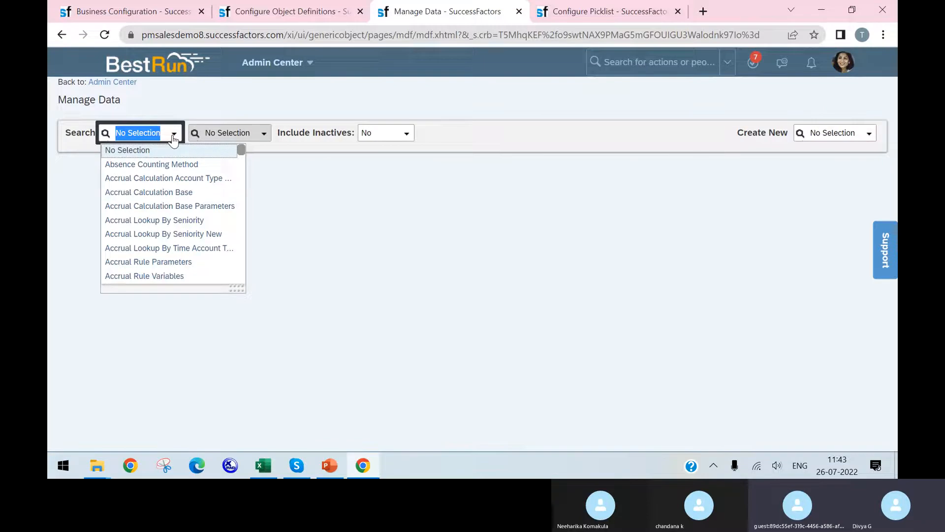
click(289, 10)
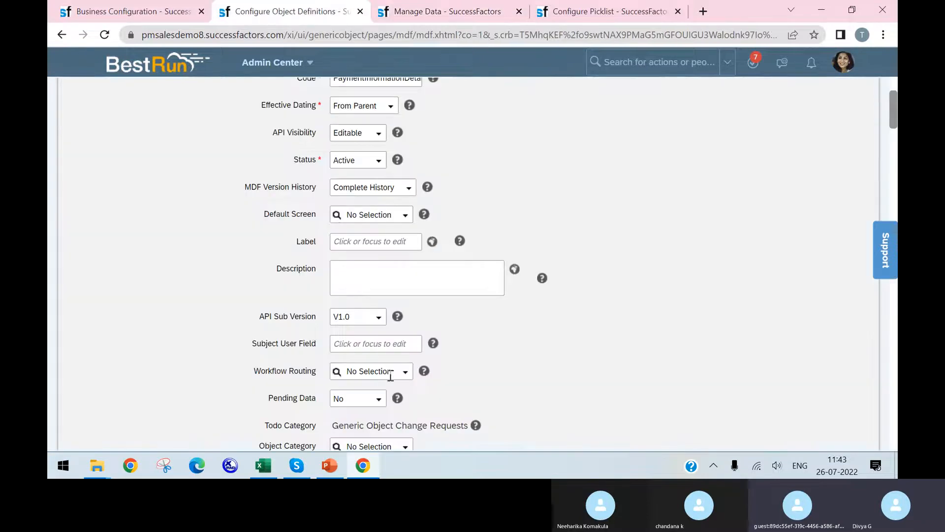
scroll(338, 417, down, 6)
click(443, 11)
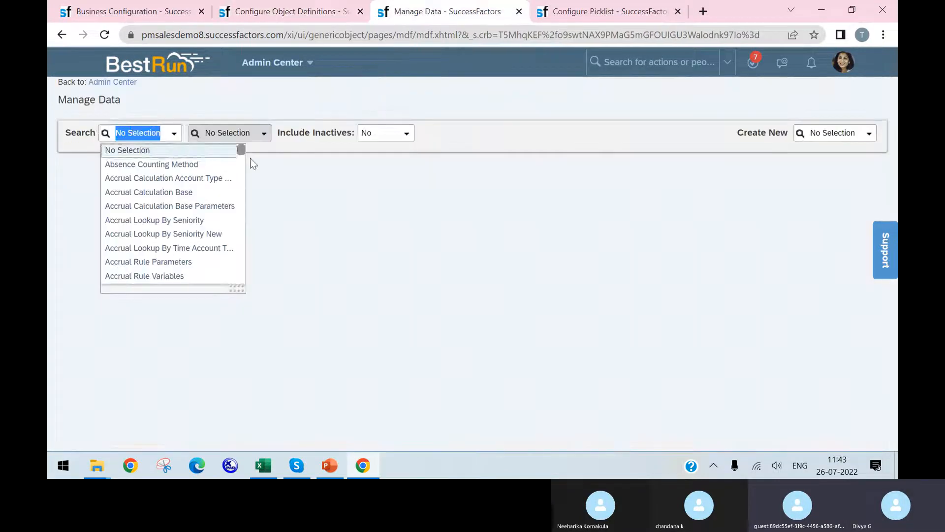
click(134, 126)
text(cust)
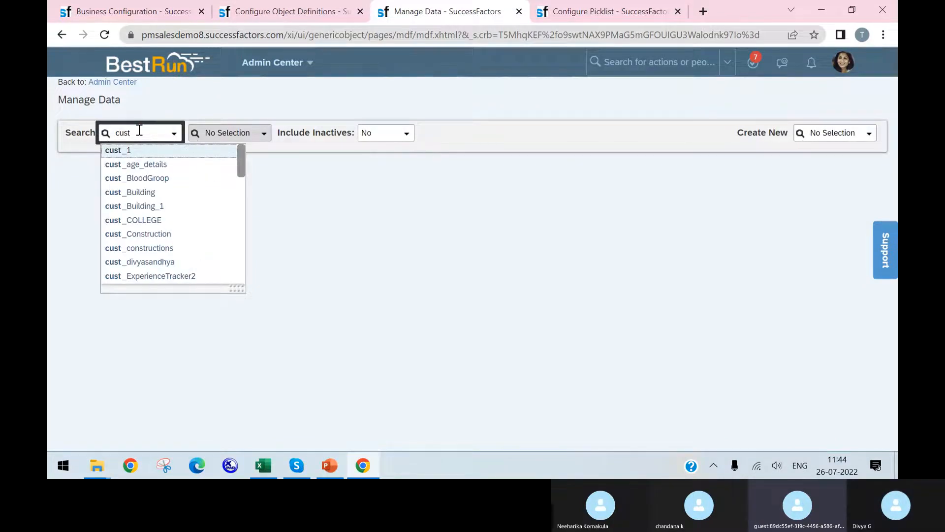
text(omi)
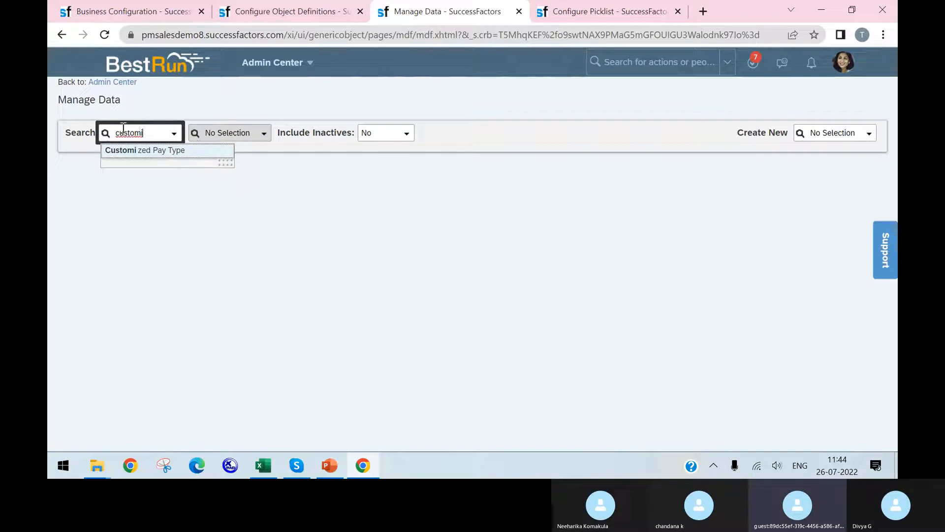
click(147, 152)
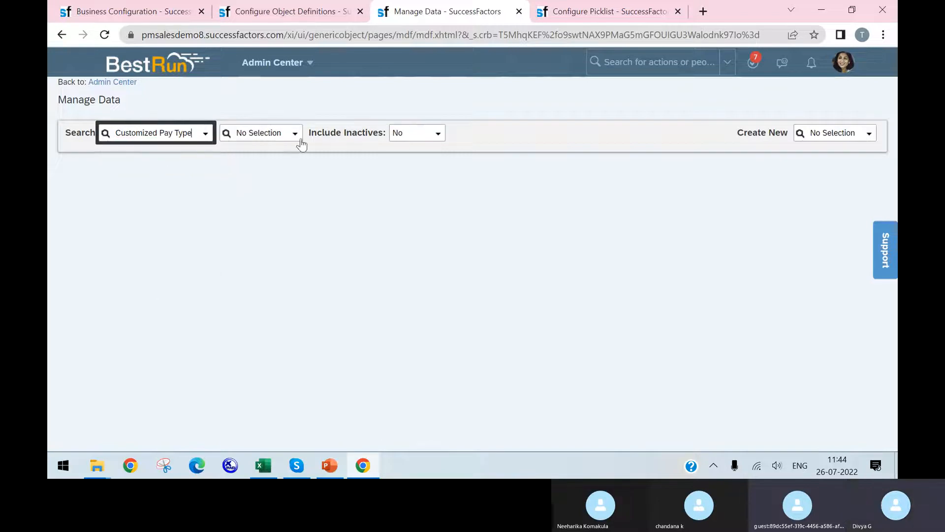
click(295, 133)
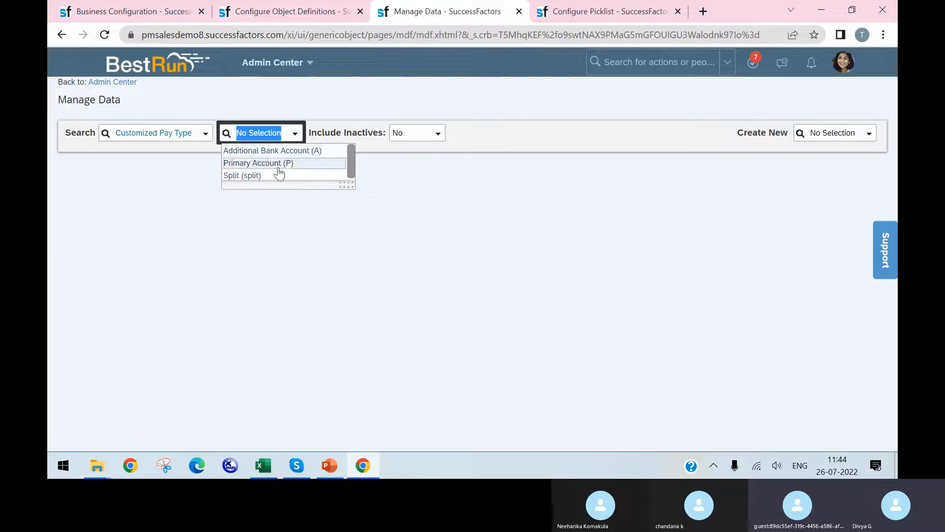
click(256, 177)
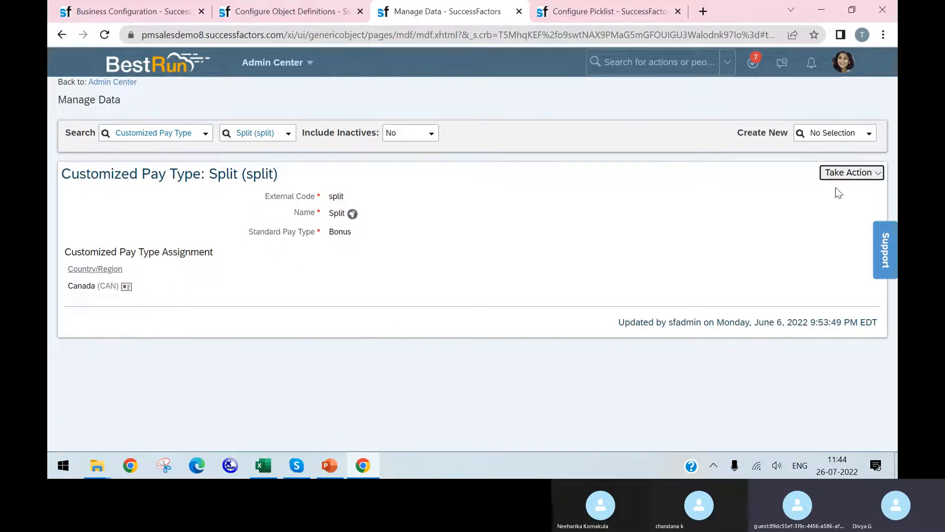
Start creating a new Customized Pay Type record in Manage Data
click(861, 139)
text(csutomize)
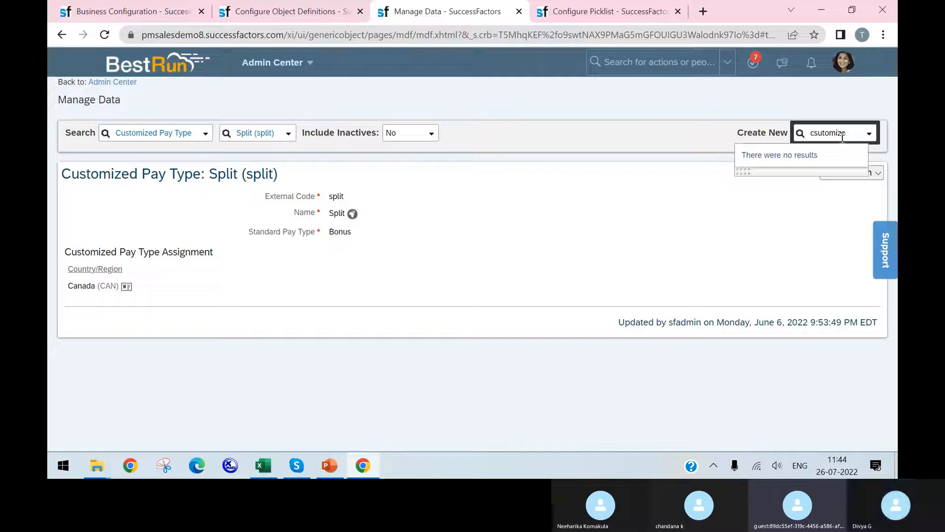
key(BackSpace)
key(BackSpace)
key(BackSpace)
key(BackSpace)
key(BackSpace)
key(BackSpace)
key(BackSpace)
text(customi)
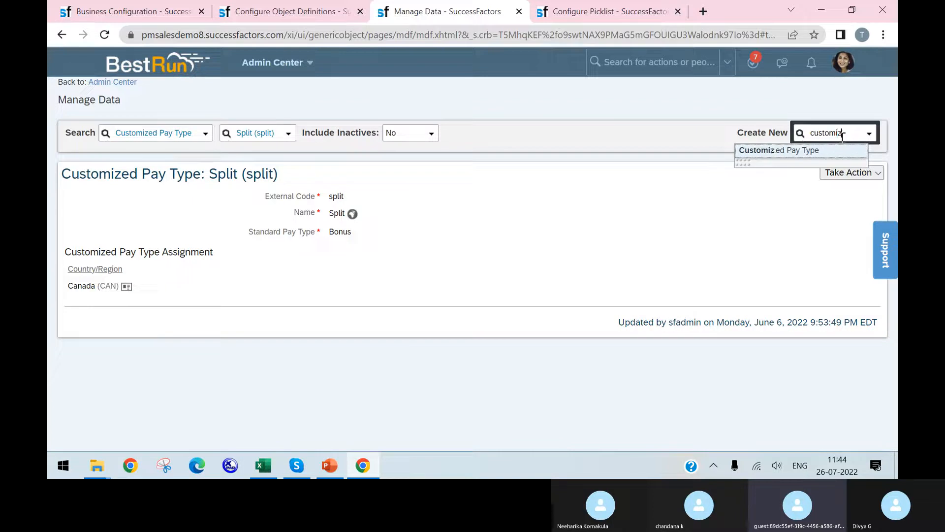
click(830, 150)
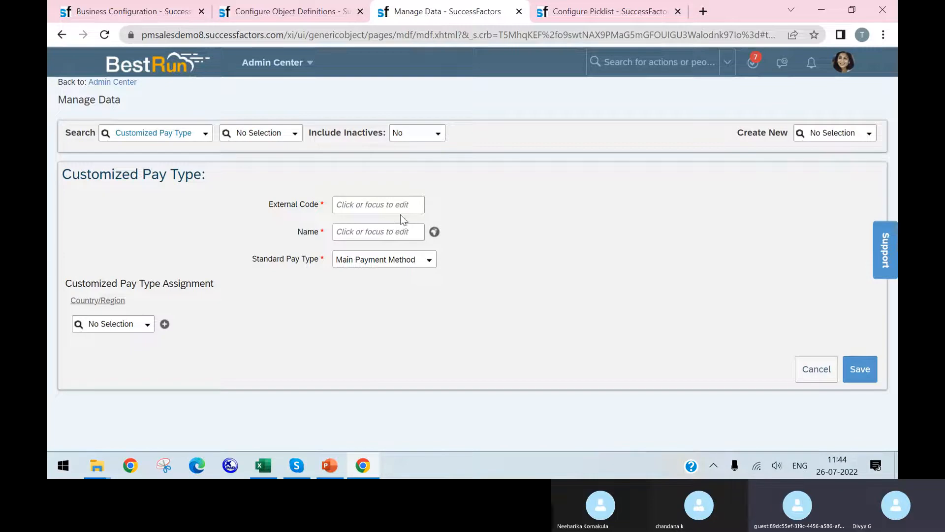
Assign Algeria (DZA) to the pay type and enter external code 1234, name sfdg and standard pay type Bonus
click(146, 324)
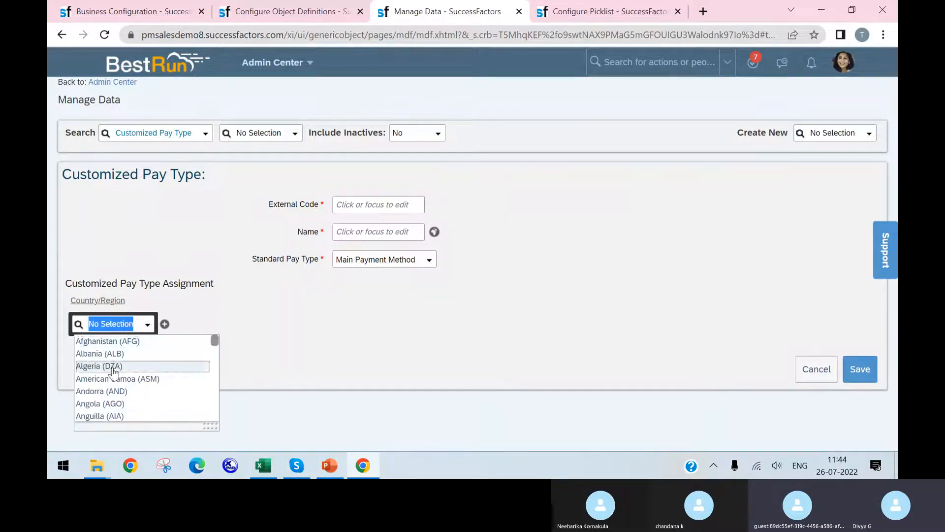
click(113, 367)
click(391, 204)
text(1234)
click(396, 231)
text(sfdg)
click(421, 259)
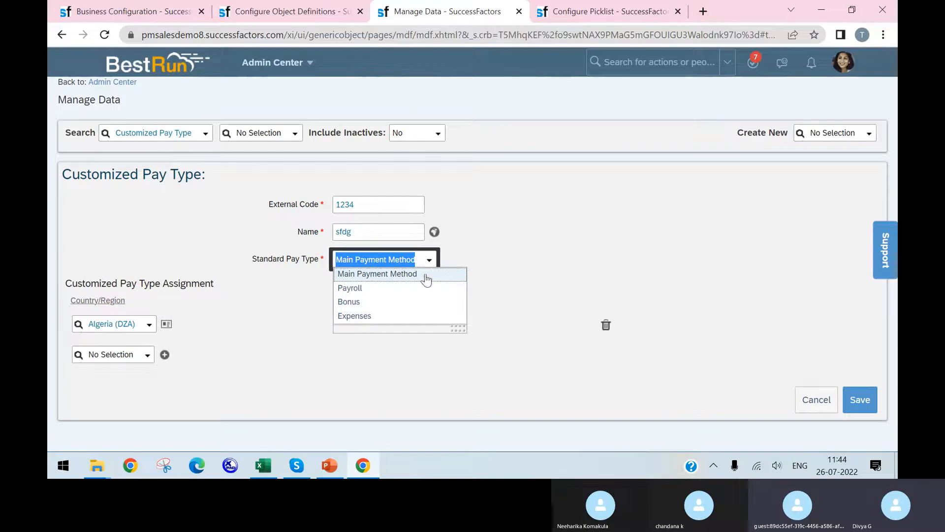
click(408, 302)
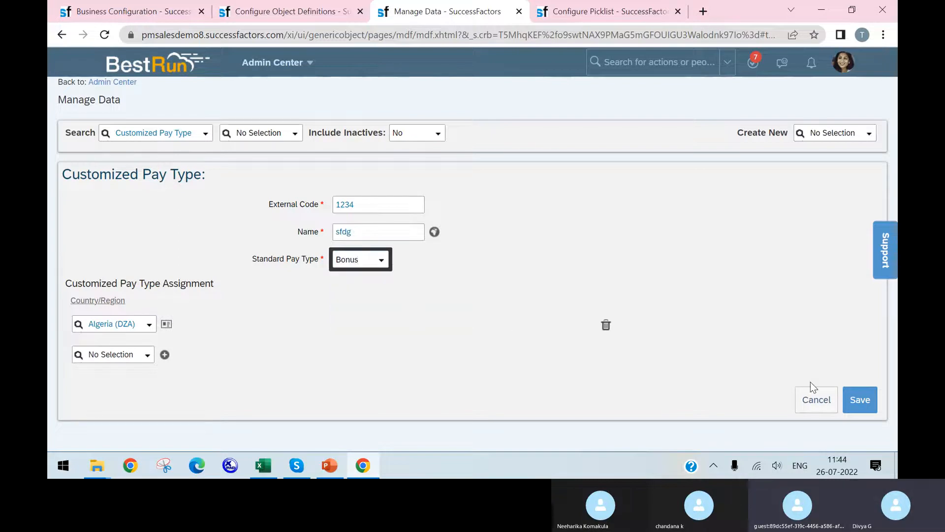
Try to save the new pay type, dismiss the error, change its external code to 12341345 and try saving again
click(870, 402)
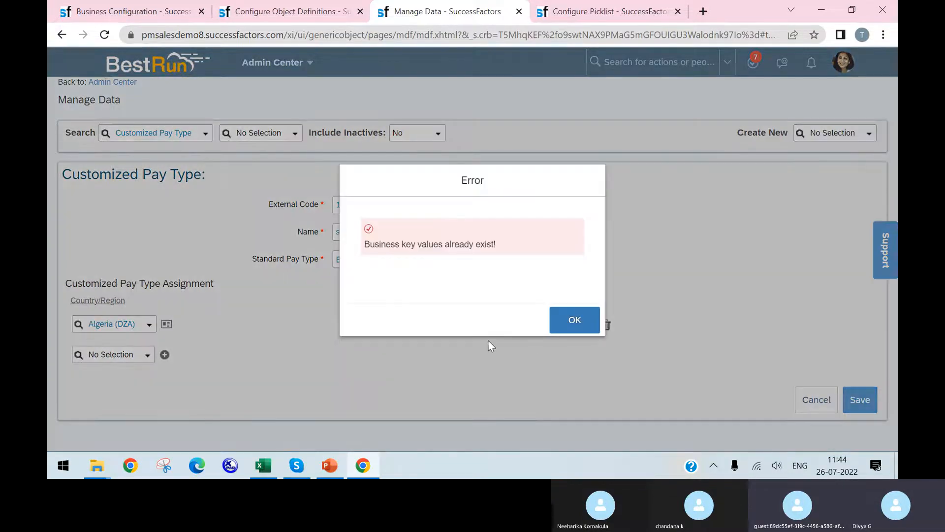
click(583, 323)
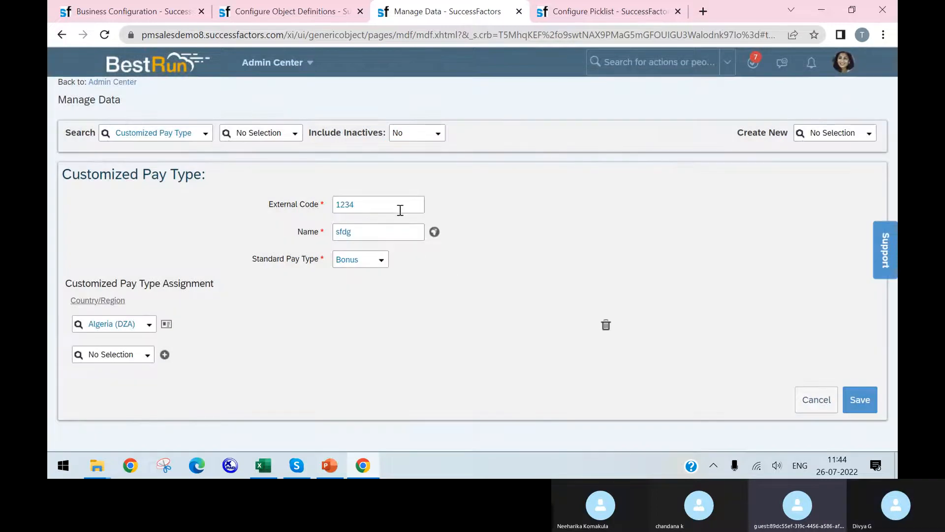
click(381, 208)
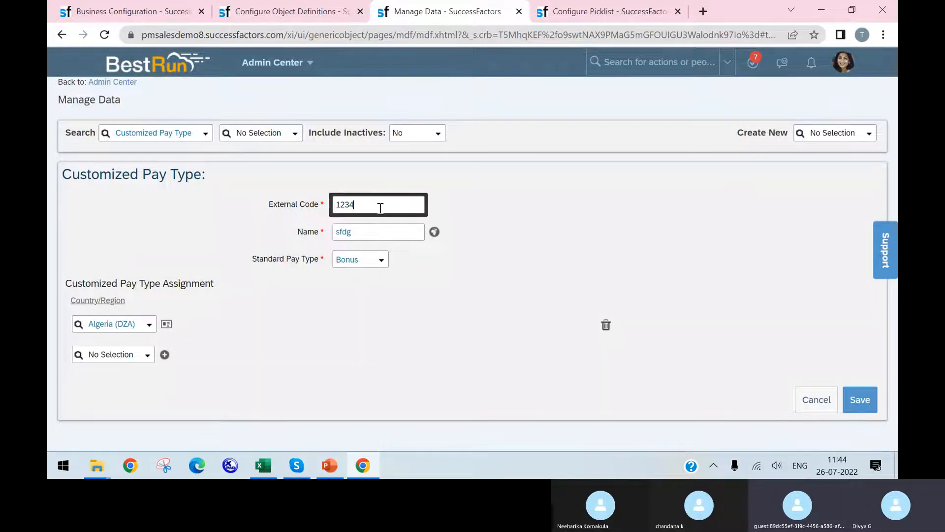
text(1345)
click(864, 399)
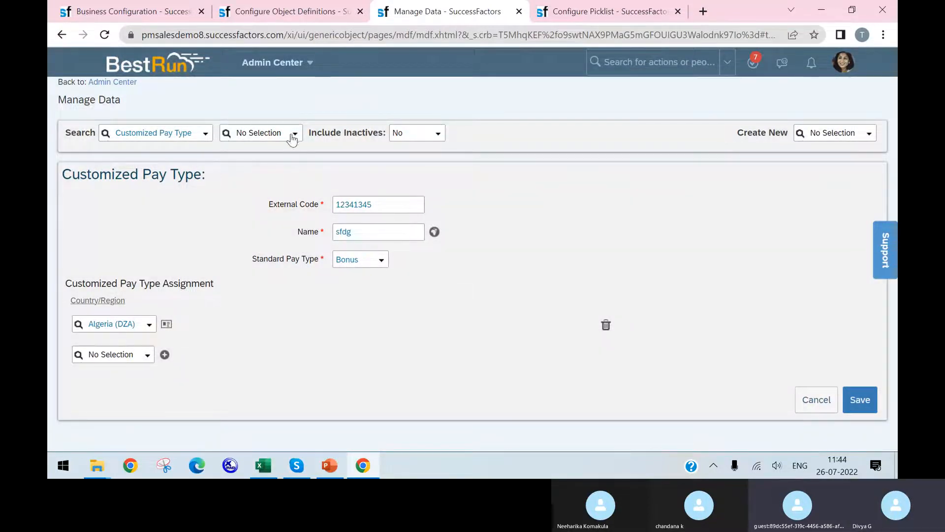
Reload the Manage Data page, discarding the unsaved entry, and list the existing Customized Pay Type records
click(110, 34)
click(533, 110)
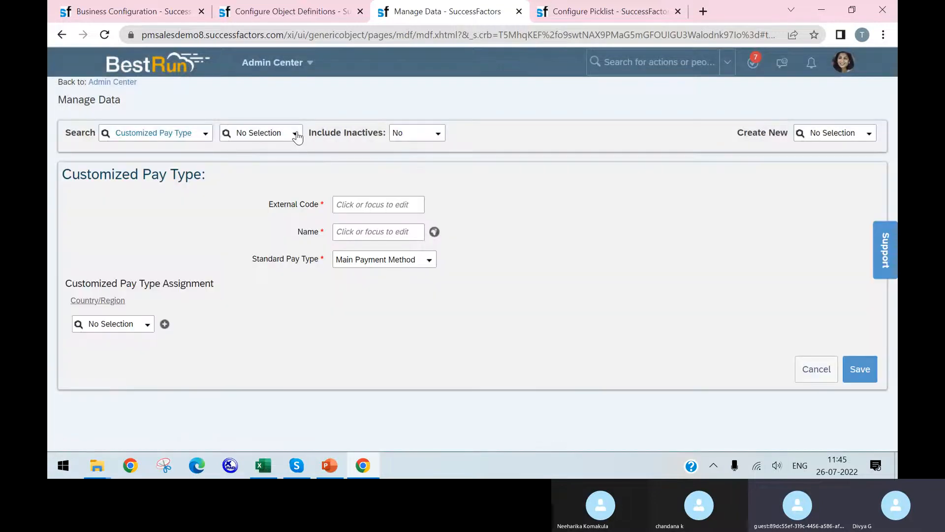
click(296, 133)
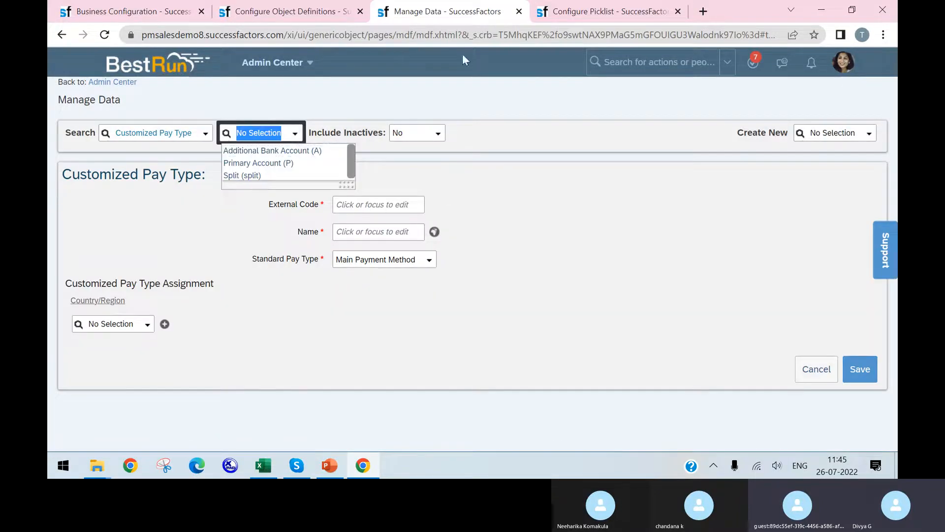
Switch to the Configure Picklist page, search the actions for "role" and look through the full list of matching actions
click(598, 10)
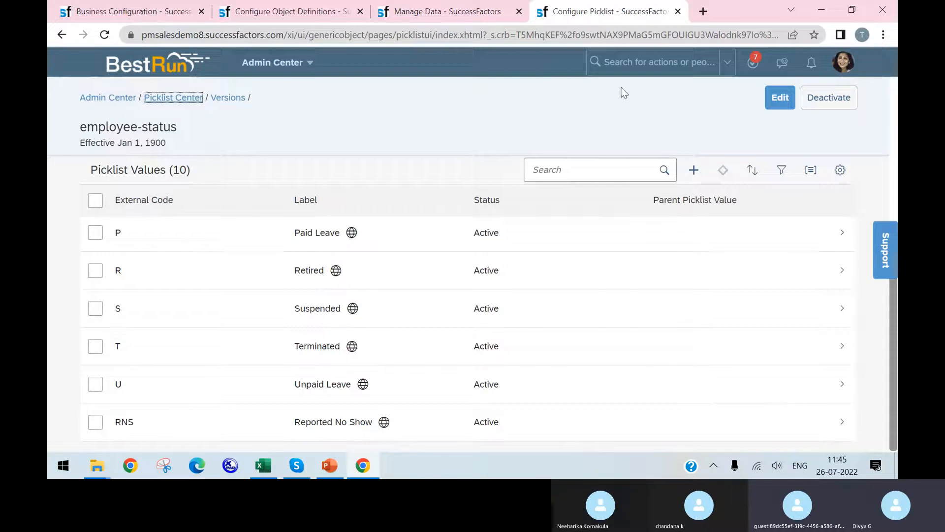
scroll(400, 291, up, 7)
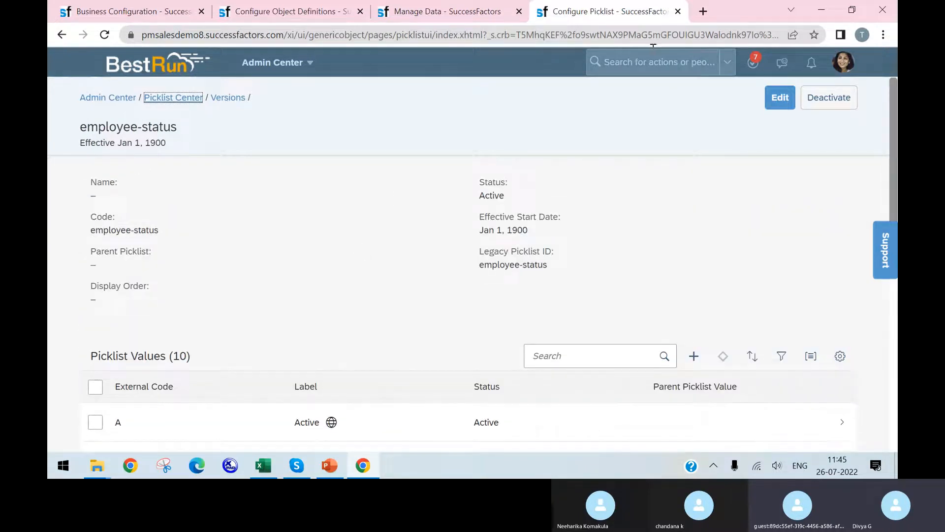
click(647, 62)
text(role)
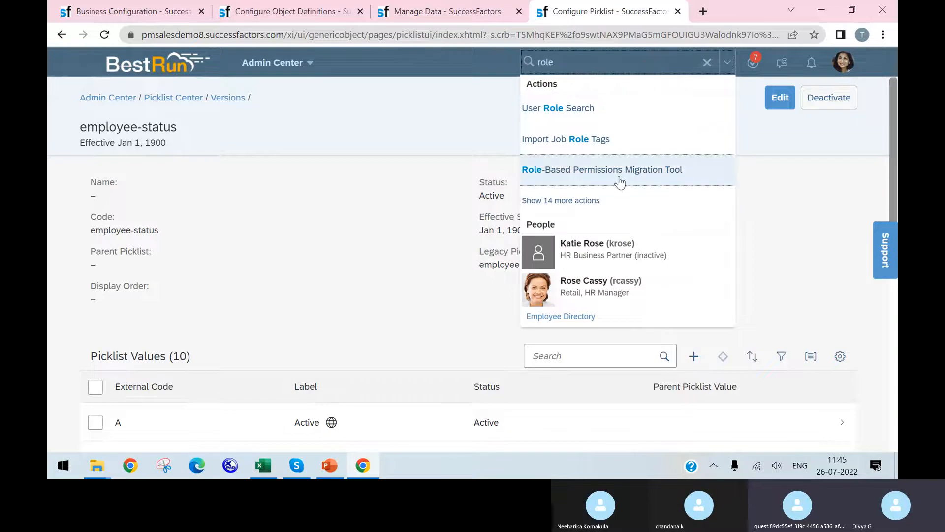
click(567, 202)
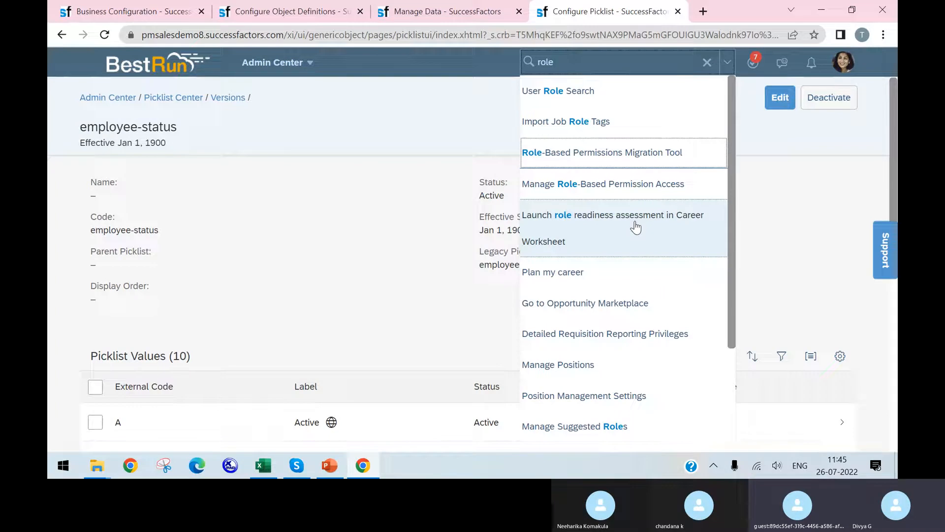
scroll(635, 227, down, 3)
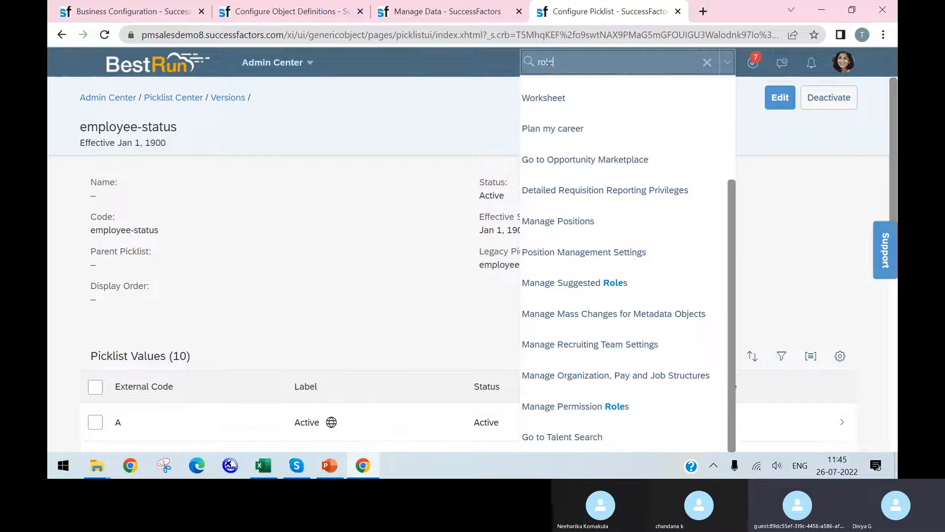
Return to Manage Data and view the Primary Account (P) and Additional Bank Account (A) Customized Pay Type records
click(419, 11)
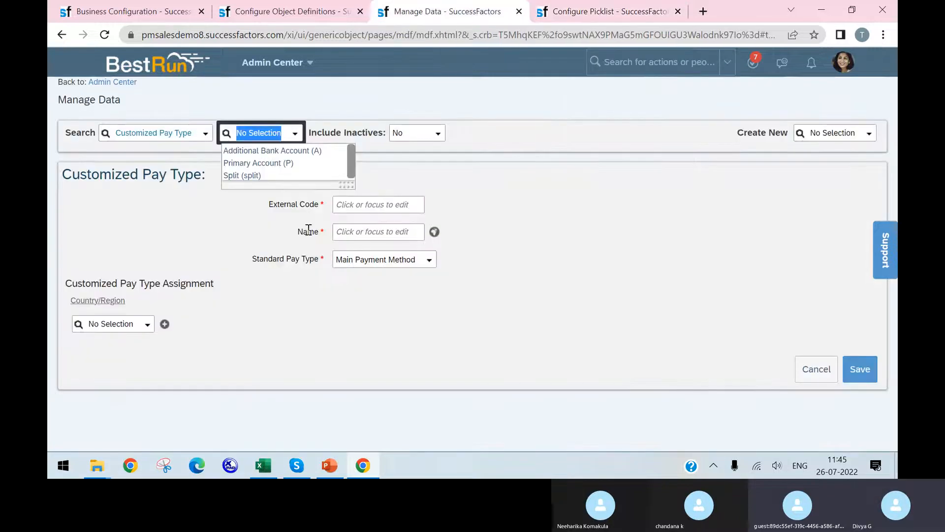
click(587, 11)
click(433, 11)
click(231, 214)
click(289, 137)
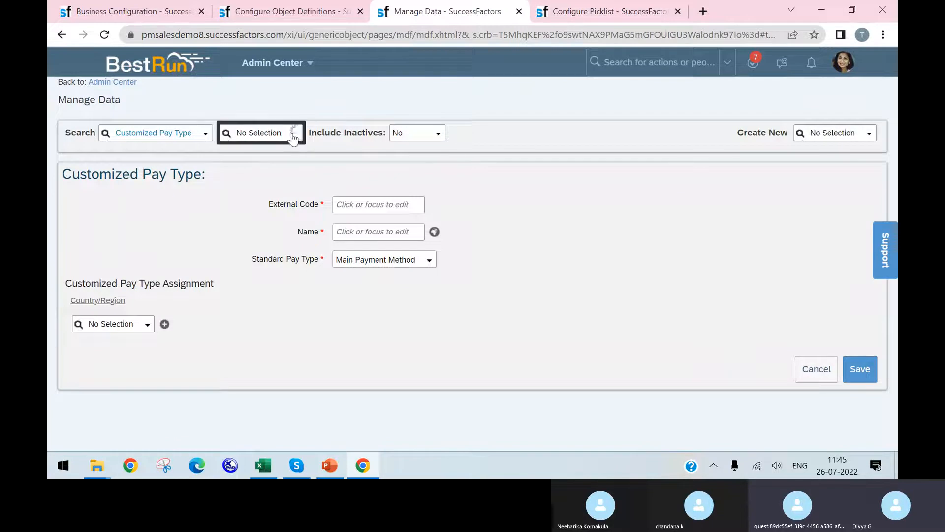
click(287, 167)
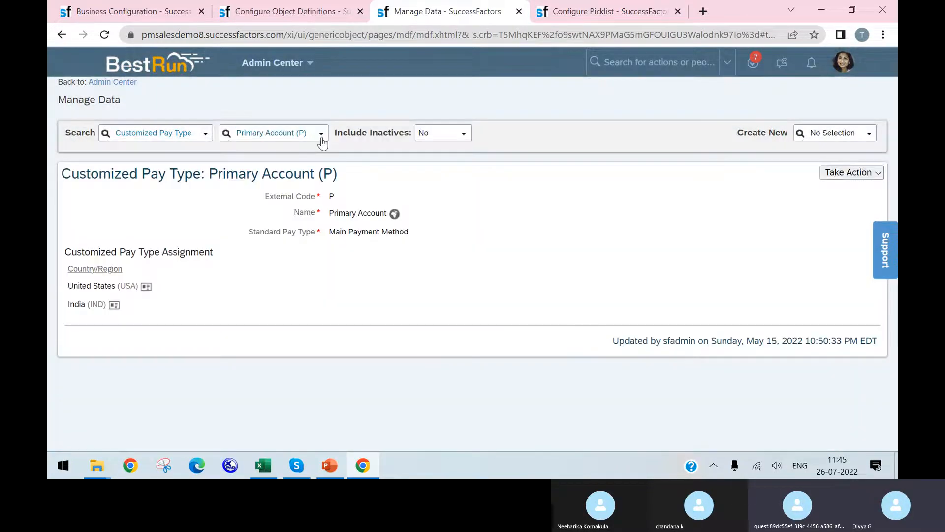
click(320, 135)
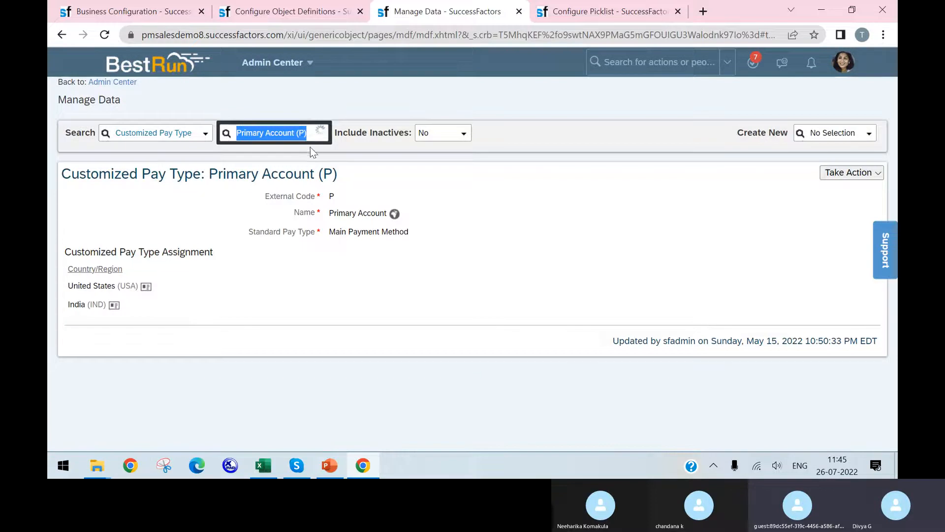
click(309, 151)
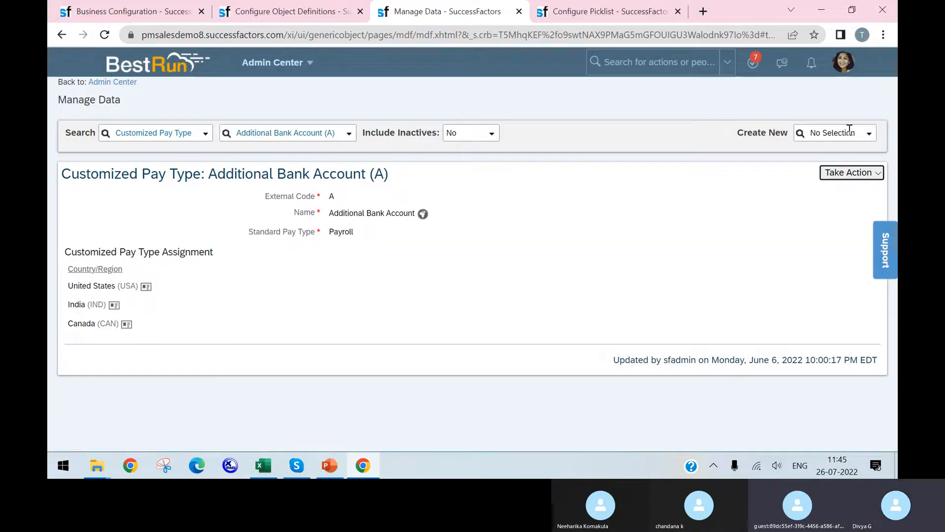
Start a blank Customized Pay Type record and review its external code, name, standard pay type and country/region assignment fields
click(849, 129)
text(cu)
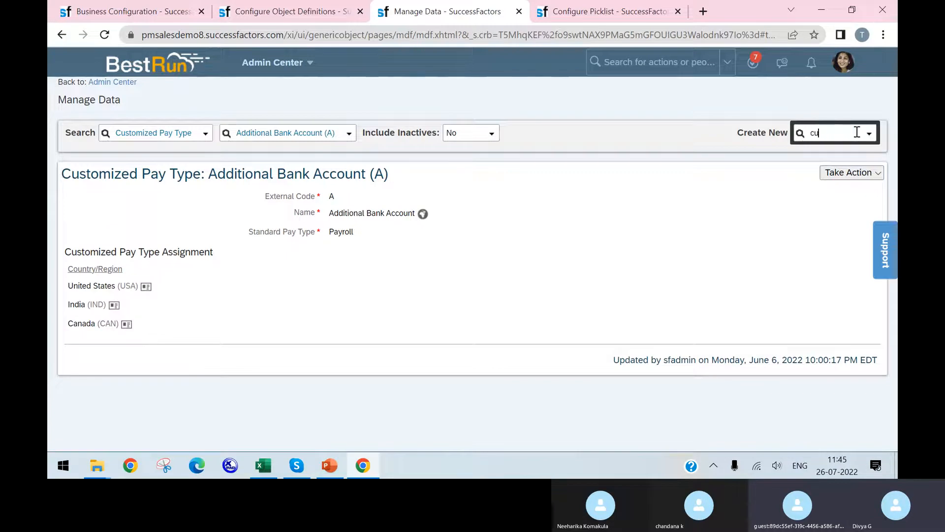
text(stomized)
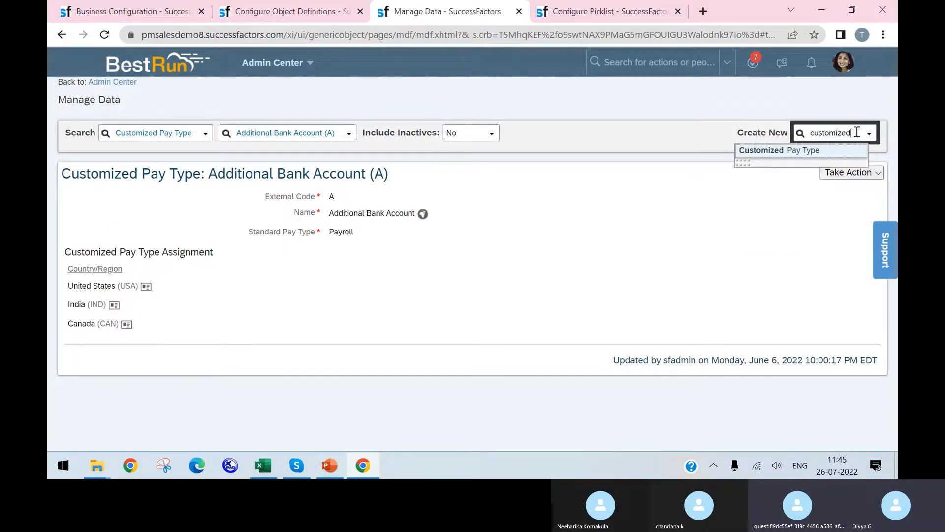
click(814, 154)
click(399, 204)
click(404, 238)
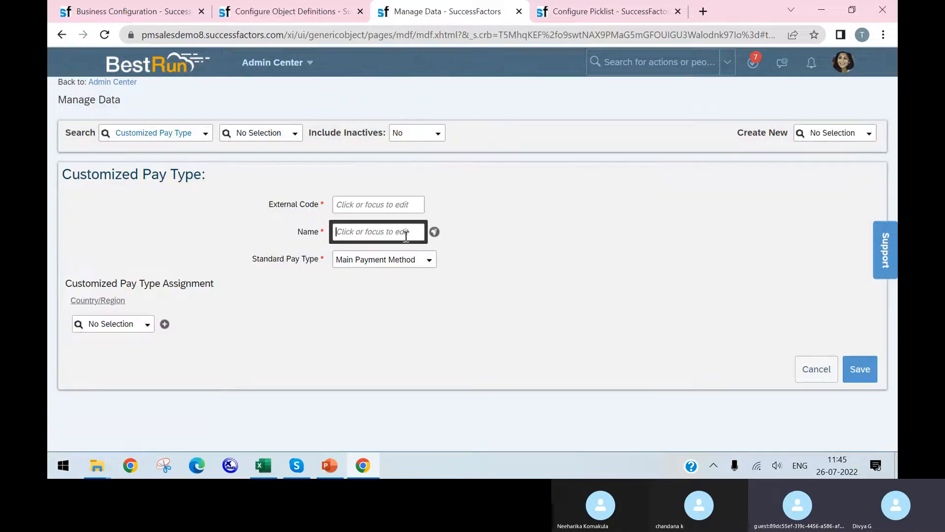
click(398, 261)
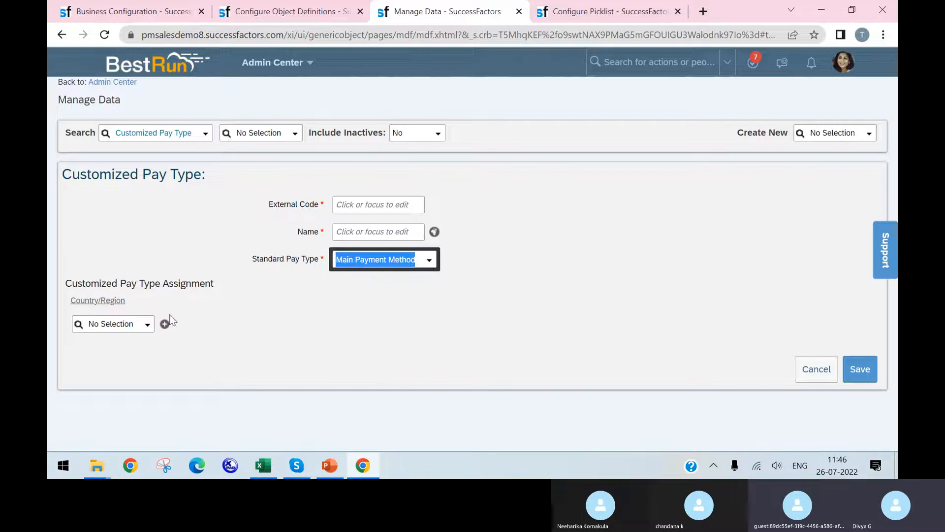
click(148, 330)
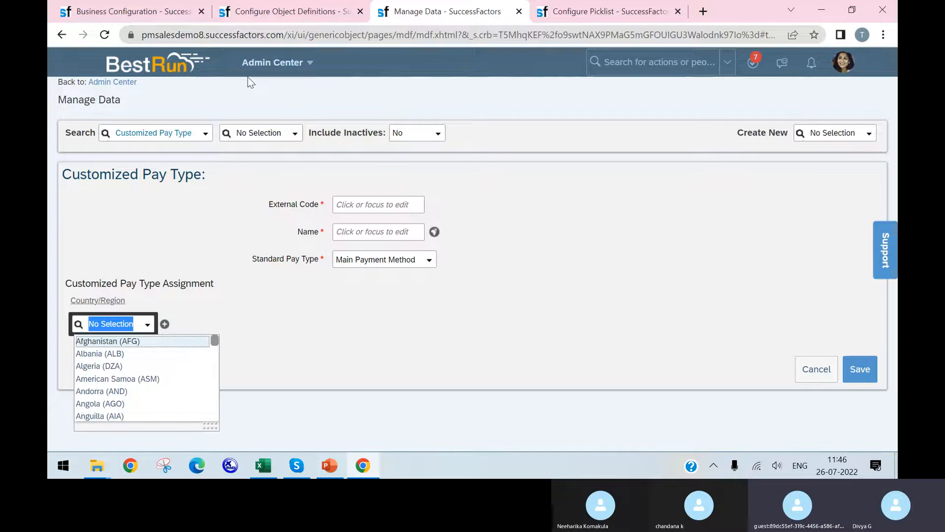
Switch to Configure Object Definitions, search the object definitions for "payment method" and open the Payment Method definition
click(309, 12)
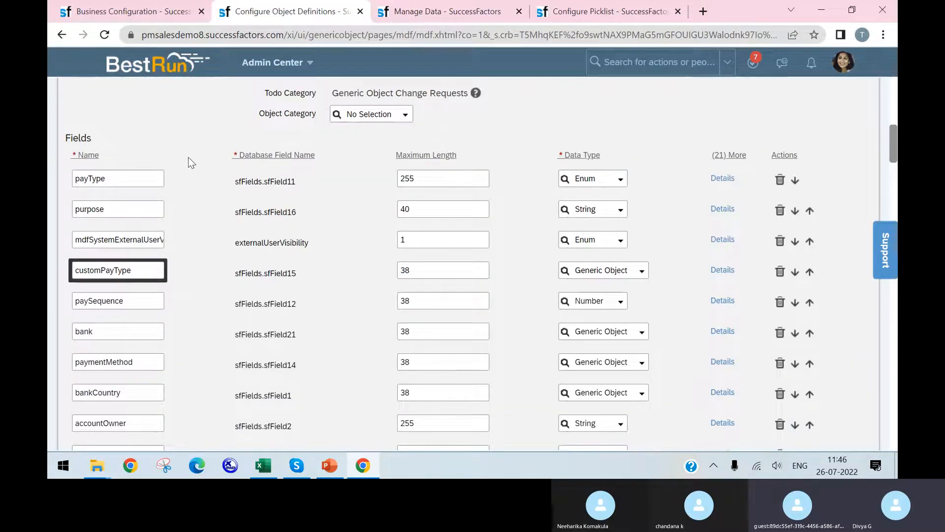
scroll(260, 228, up, 10)
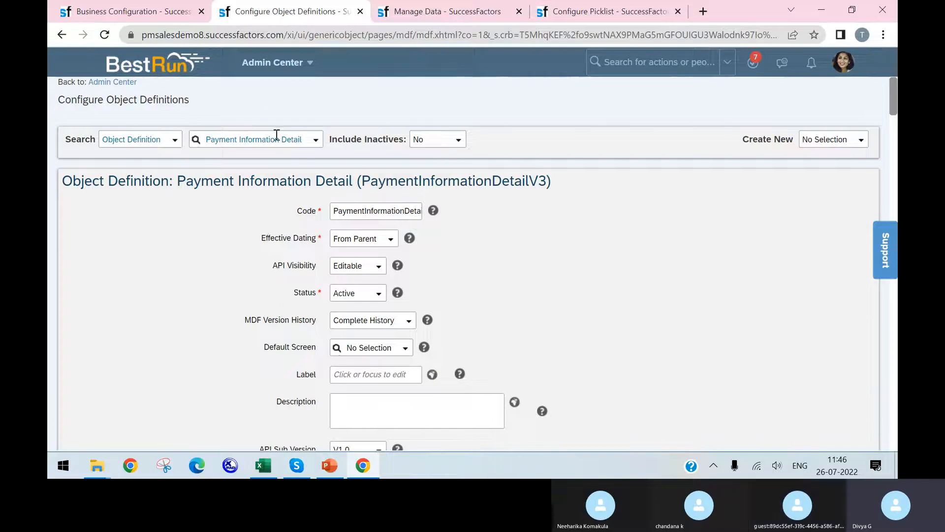
click(278, 138)
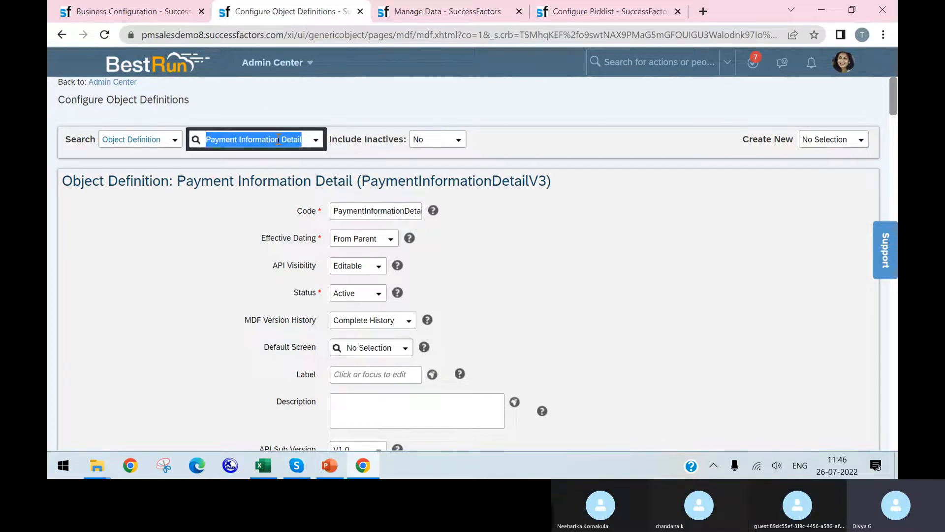
text(pay)
text(ment method)
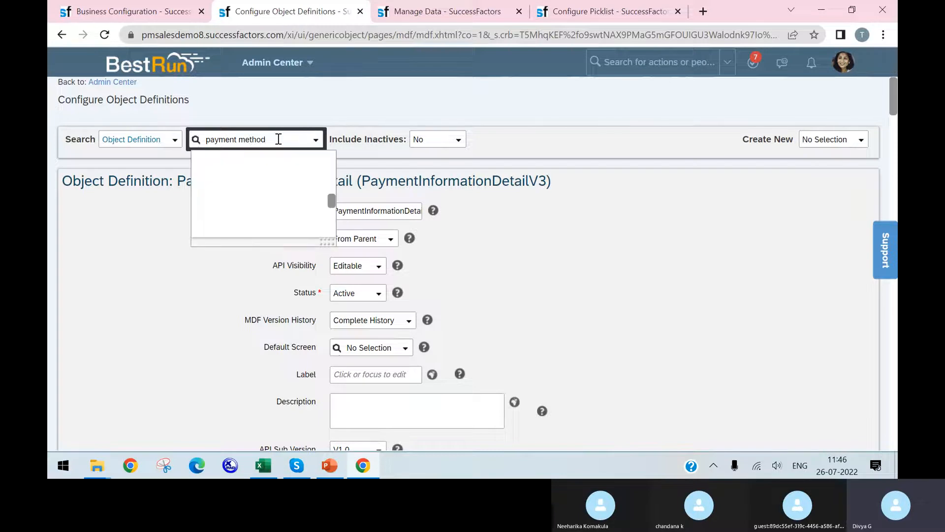
scroll(301, 209, down, 5)
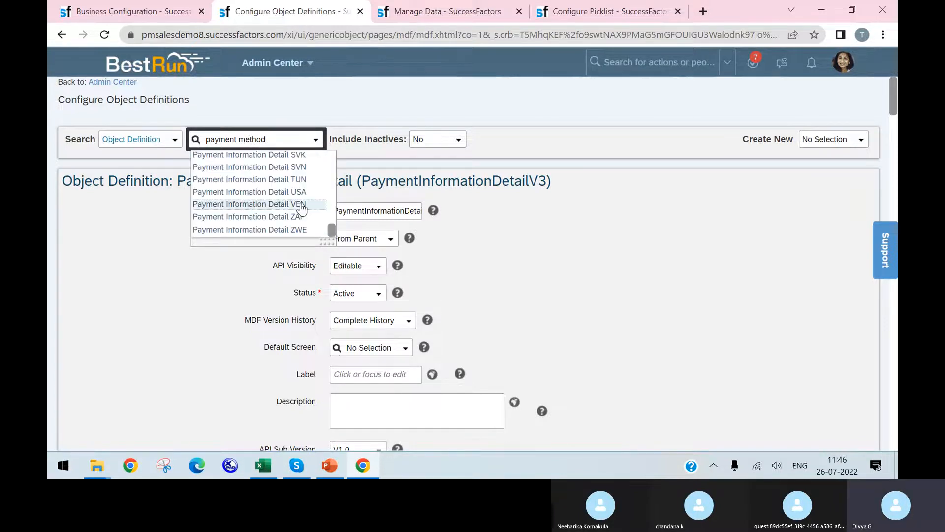
scroll(303, 226, up, 5)
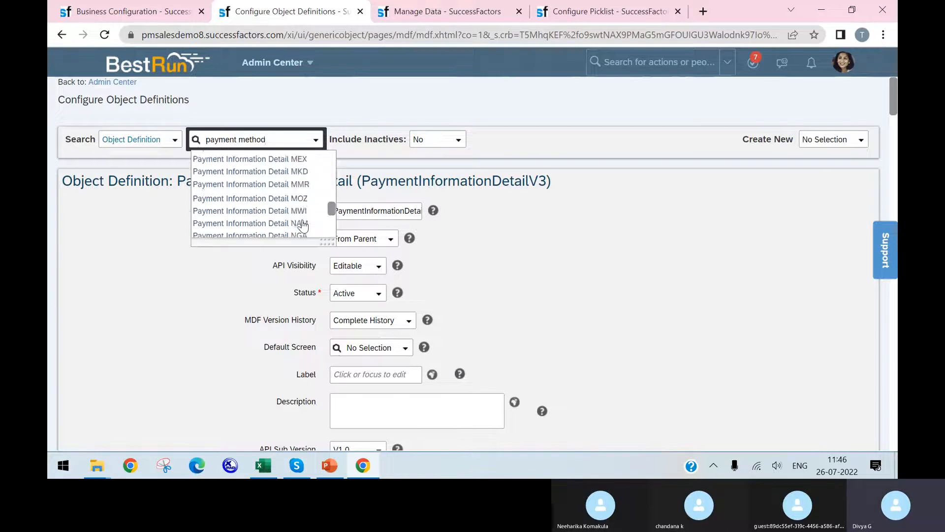
scroll(303, 225, up, 10)
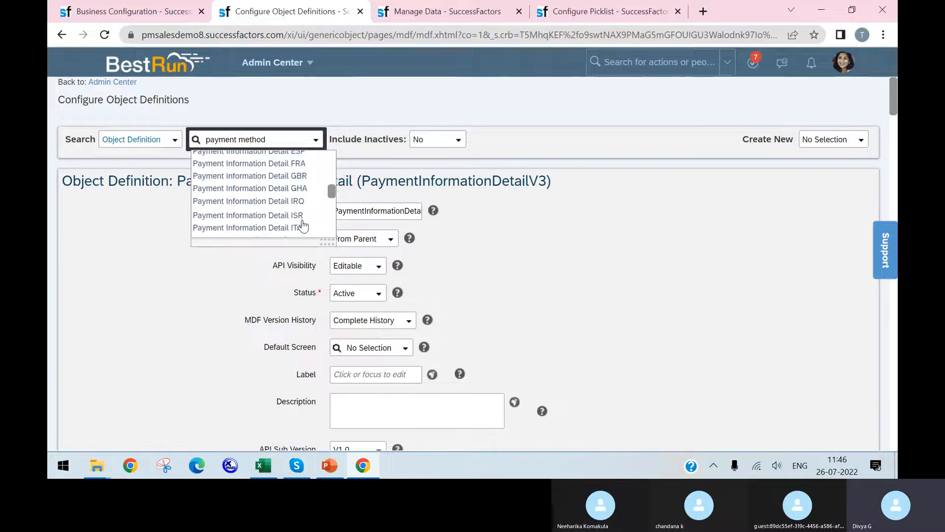
scroll(303, 226, down, 3)
scroll(302, 225, up, 3)
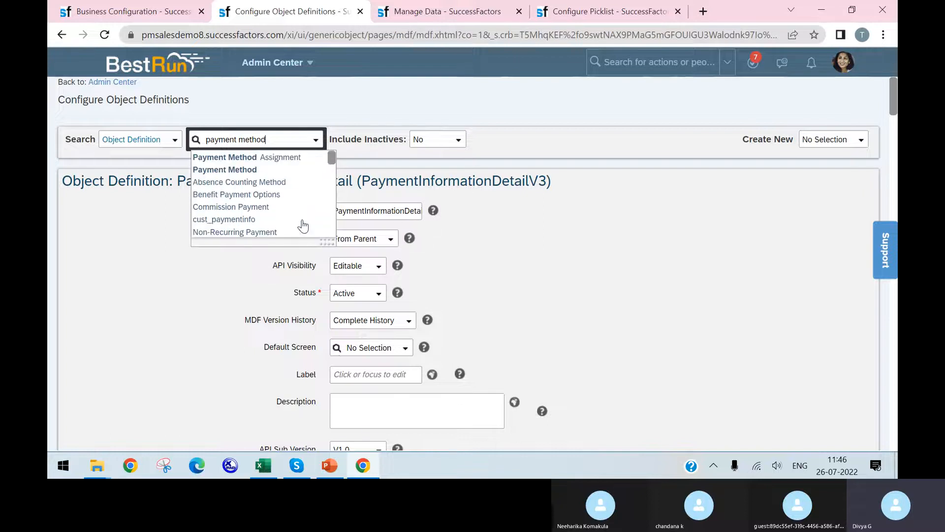
click(276, 170)
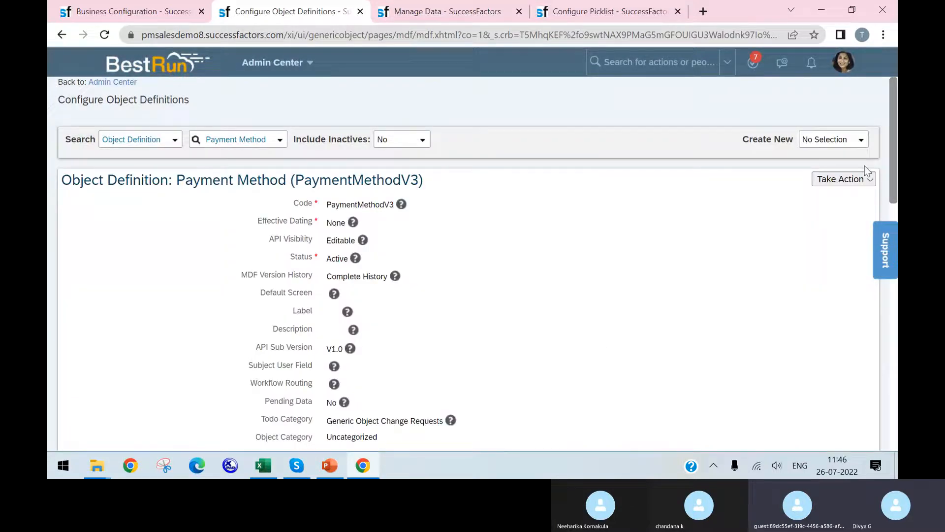
Put the Payment Method object definition into correction mode and examine its general settings and field list
click(843, 179)
click(760, 194)
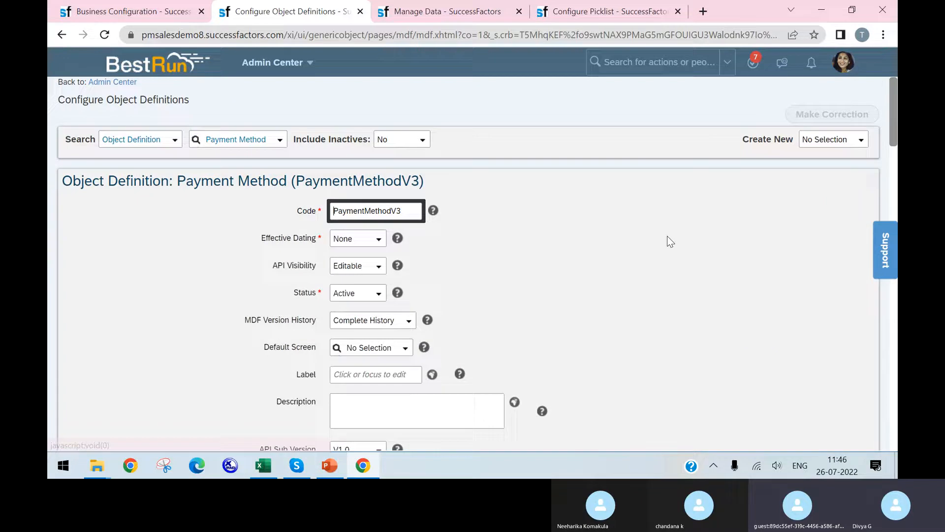
scroll(666, 237, down, 5)
scroll(234, 323, down, 6)
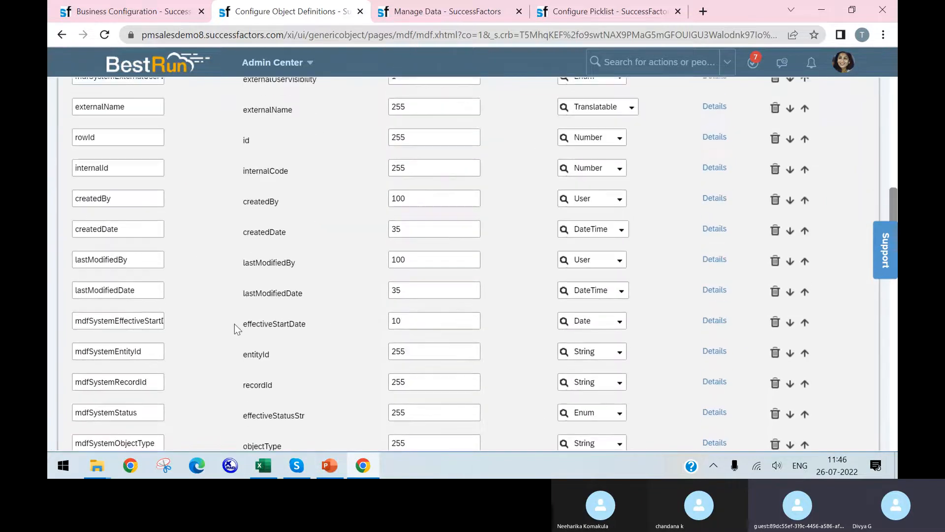
scroll(344, 335, up, 3)
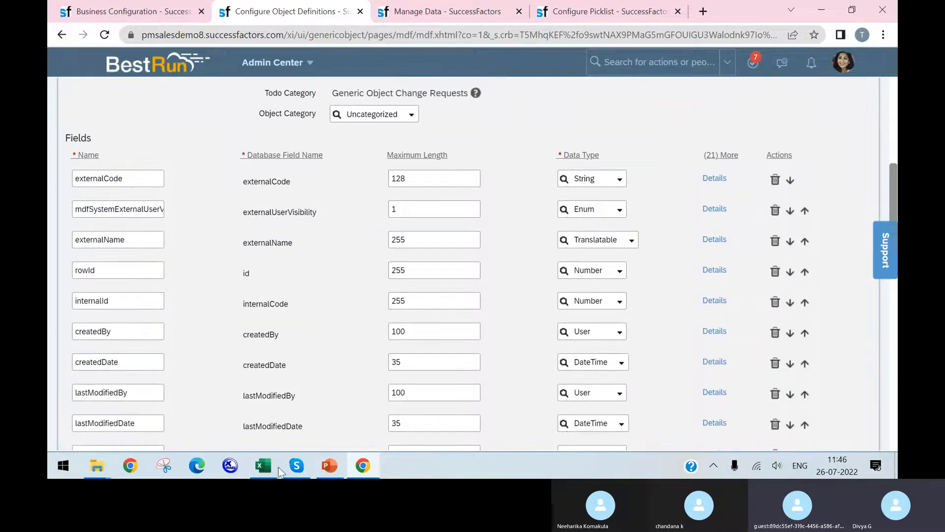
scroll(442, 325, up, 8)
scroll(425, 116, down, 2)
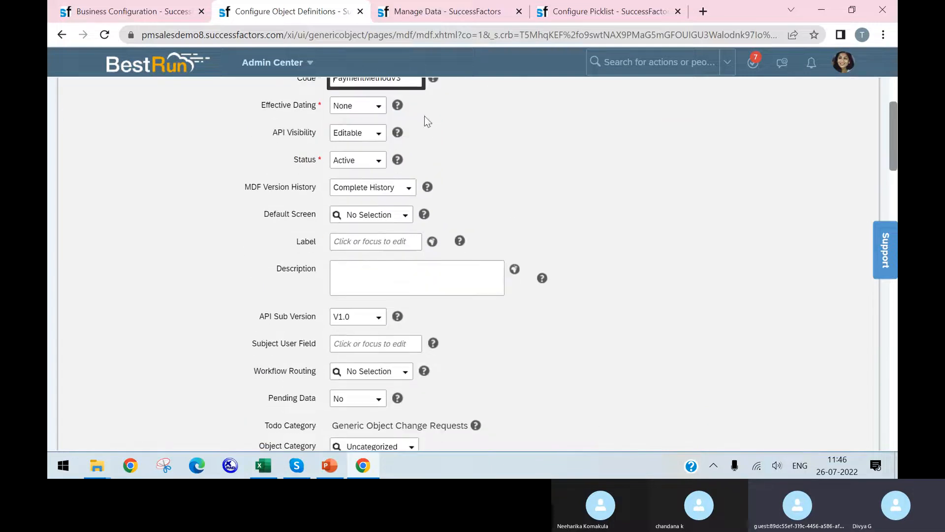
Return to Manage Data, choose Payment Method as the object to search and list its existing records
click(433, 7)
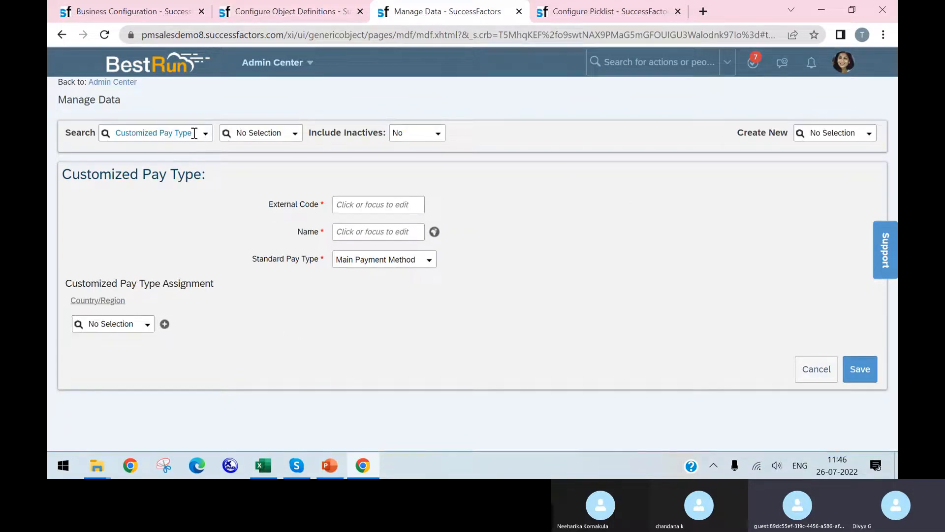
click(192, 132)
double_click(193, 133)
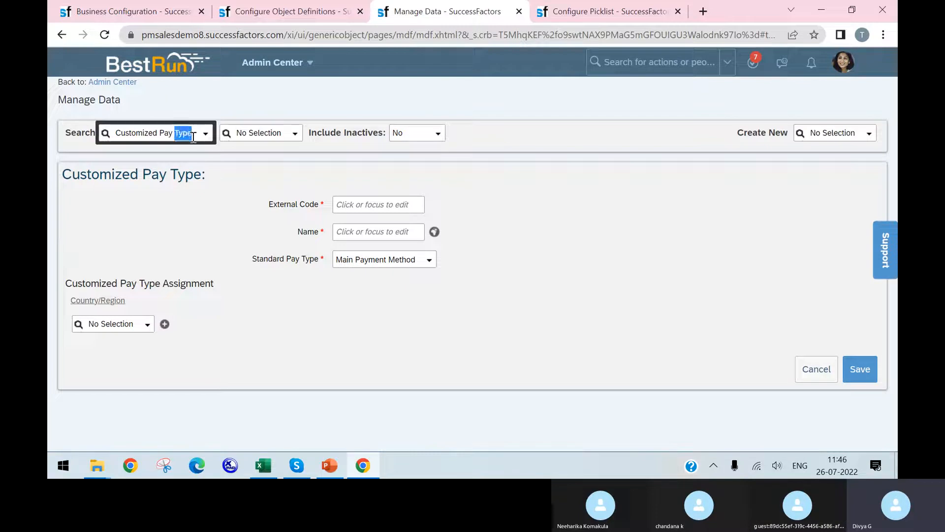
click(205, 137)
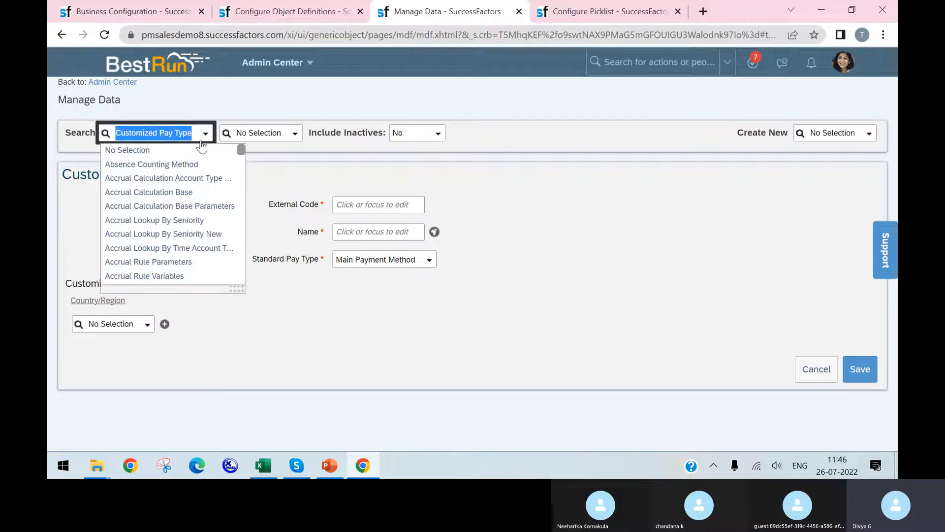
text(payment methd)
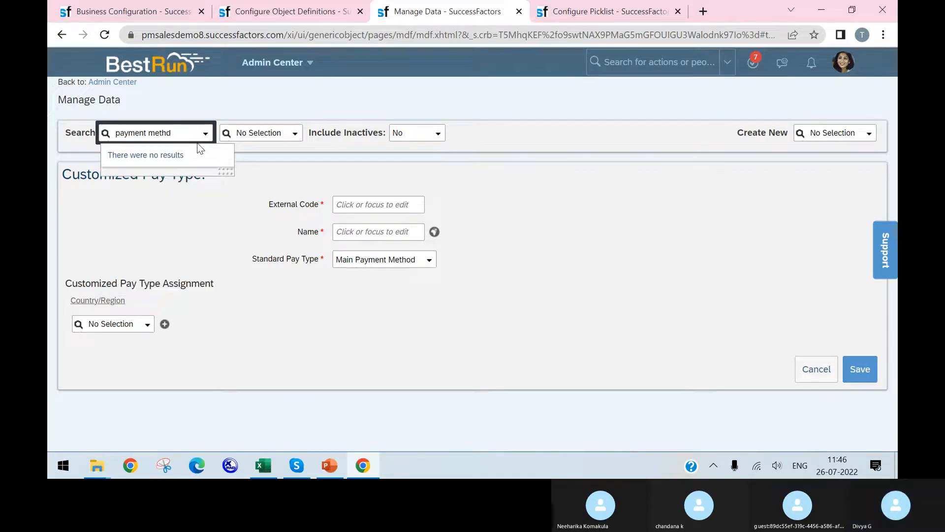
key(BackSpace)
click(199, 149)
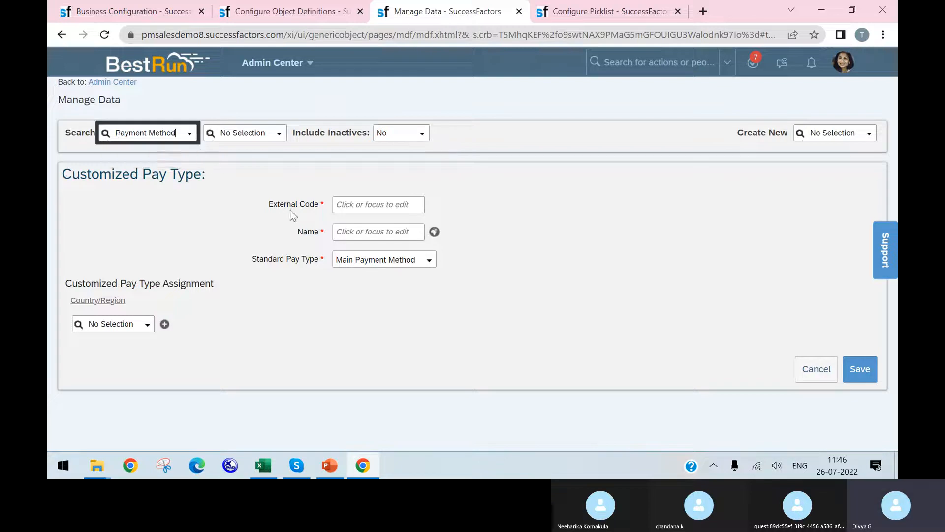
click(270, 133)
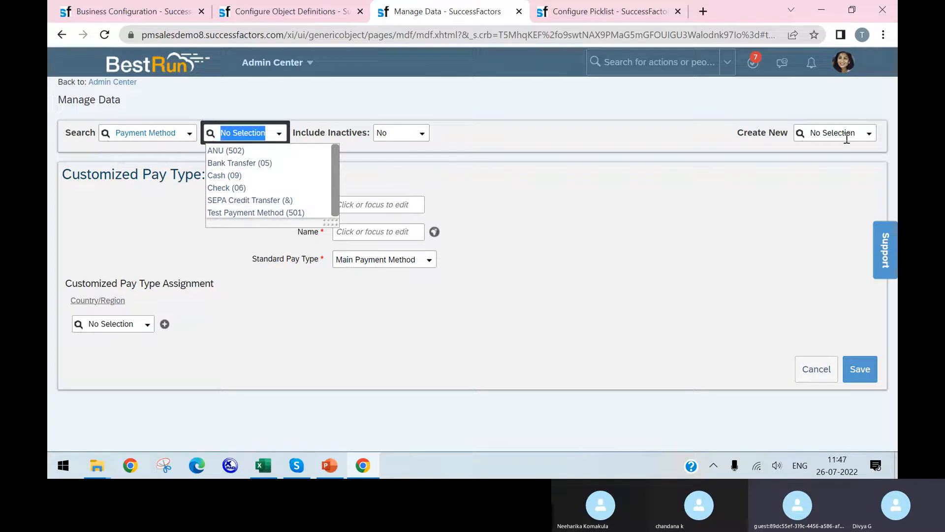
Start a new Payment Method record in Manage Data and check its external code and external name fields
click(869, 134)
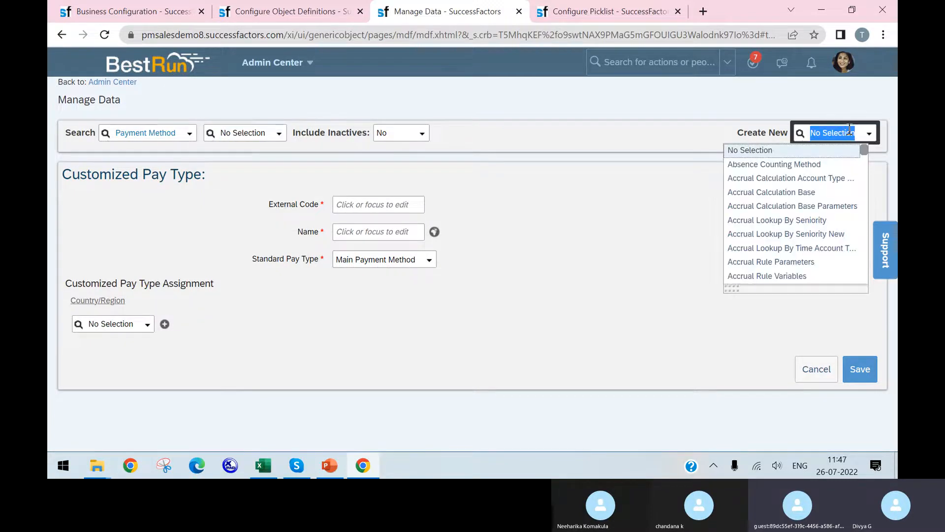
text(payment)
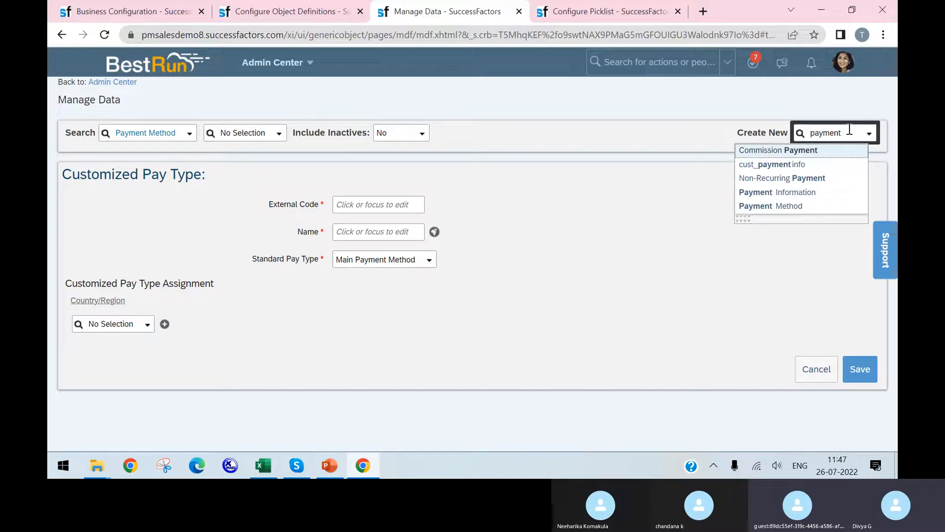
click(793, 207)
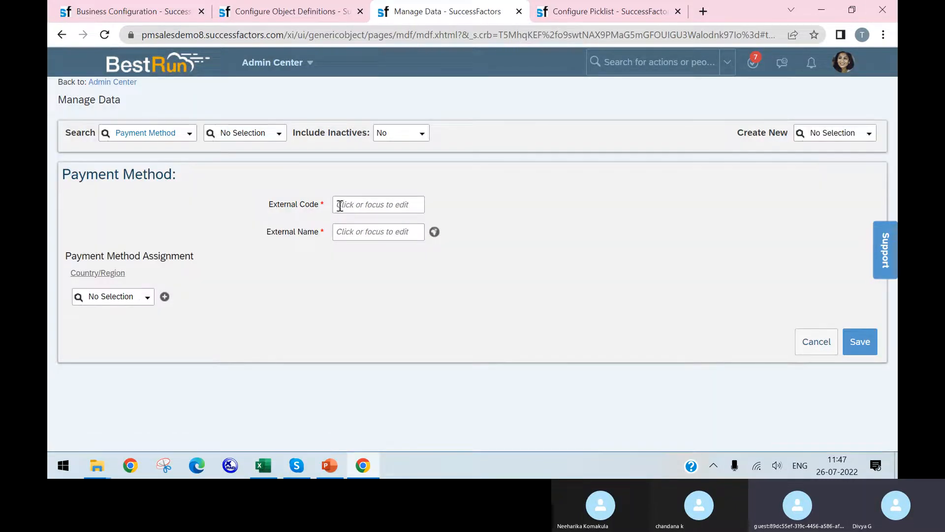
click(340, 206)
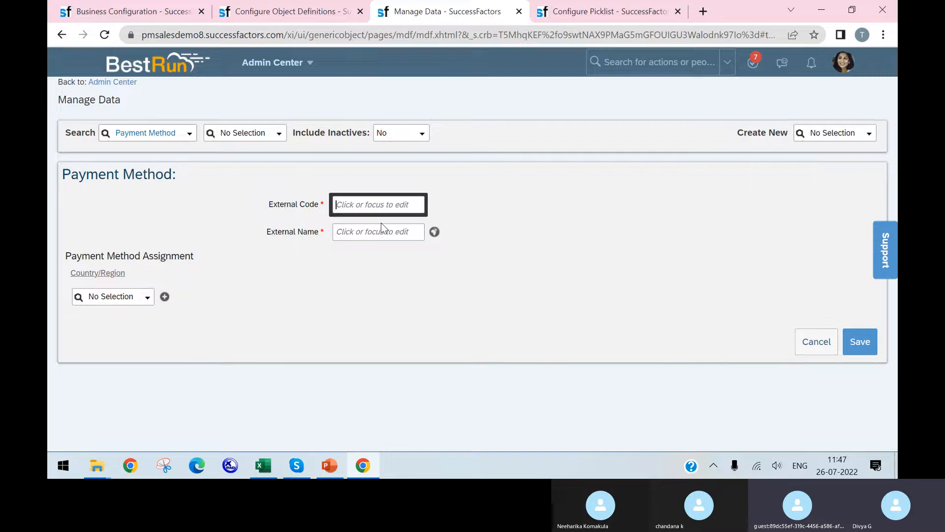
click(360, 234)
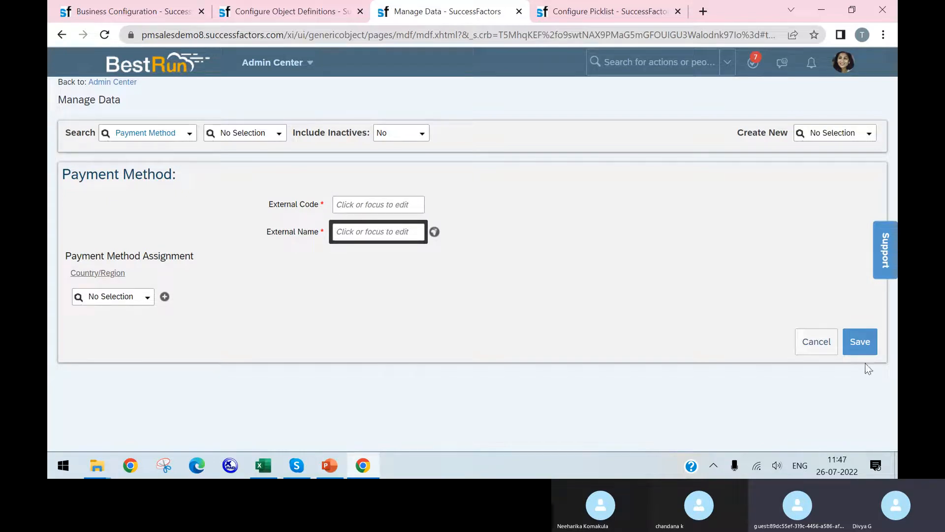
Enter Fixed as both the external code and external name of the new payment method and save the record
click(344, 203)
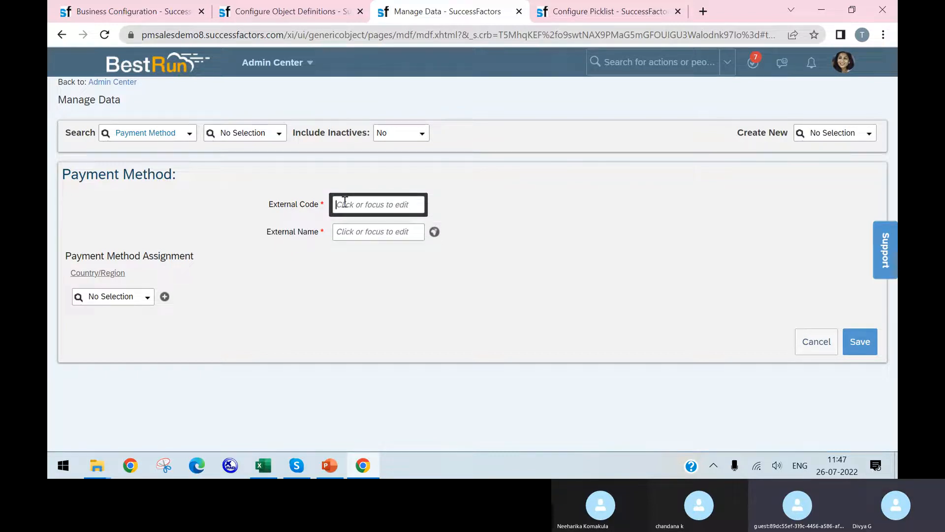
text(P)
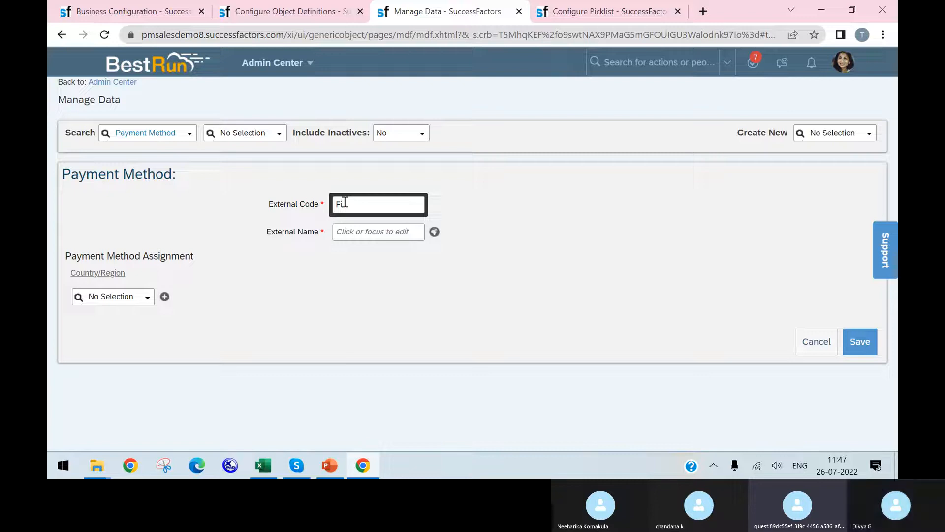
click(420, 234)
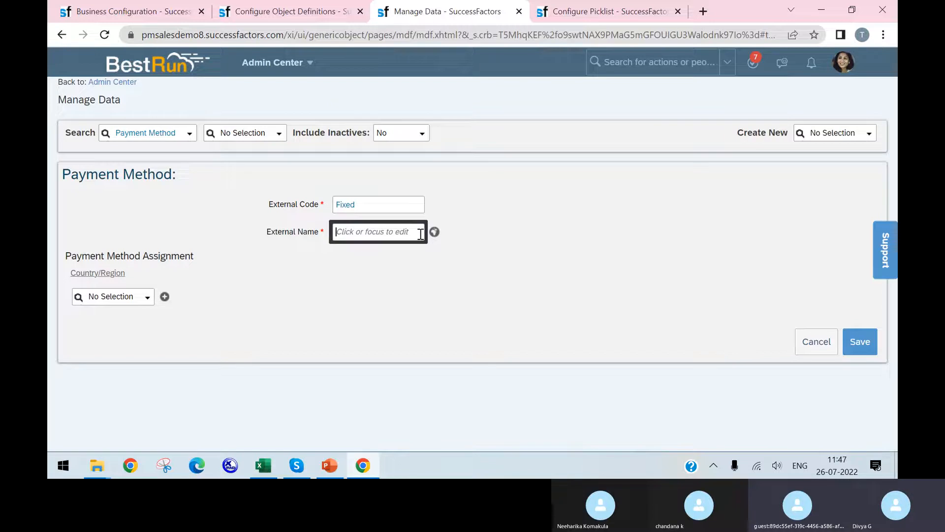
text(Fixe)
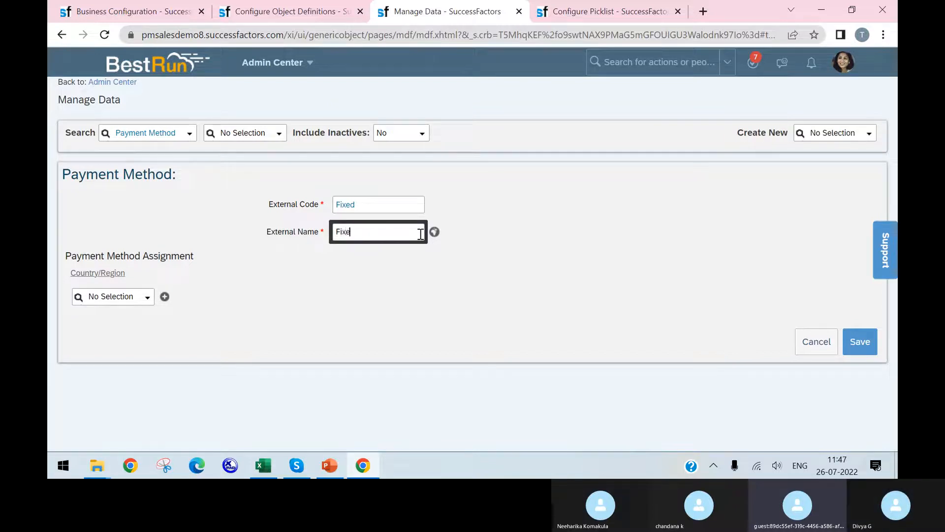
text(d)
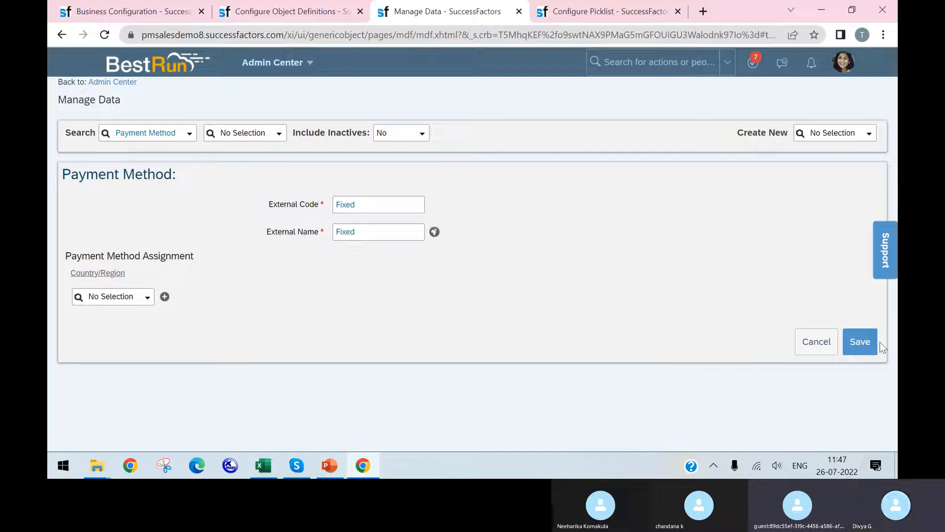
click(876, 344)
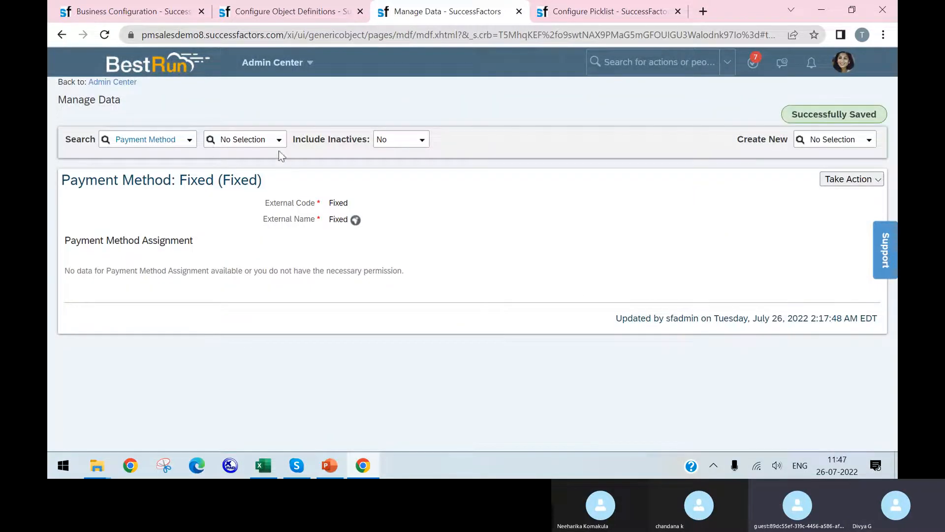
Refresh the Payment Method record list in Manage Data and check it for the new Fixed record
click(278, 146)
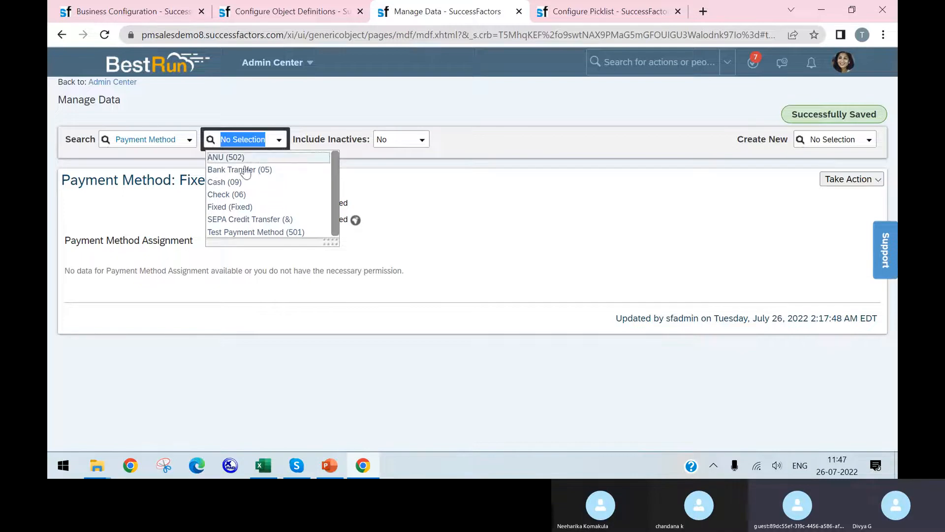
click(105, 34)
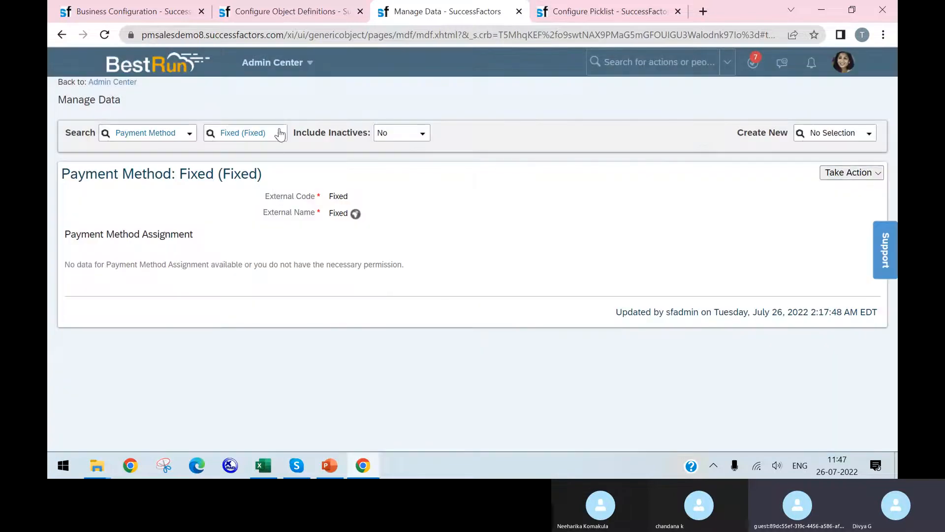
click(280, 133)
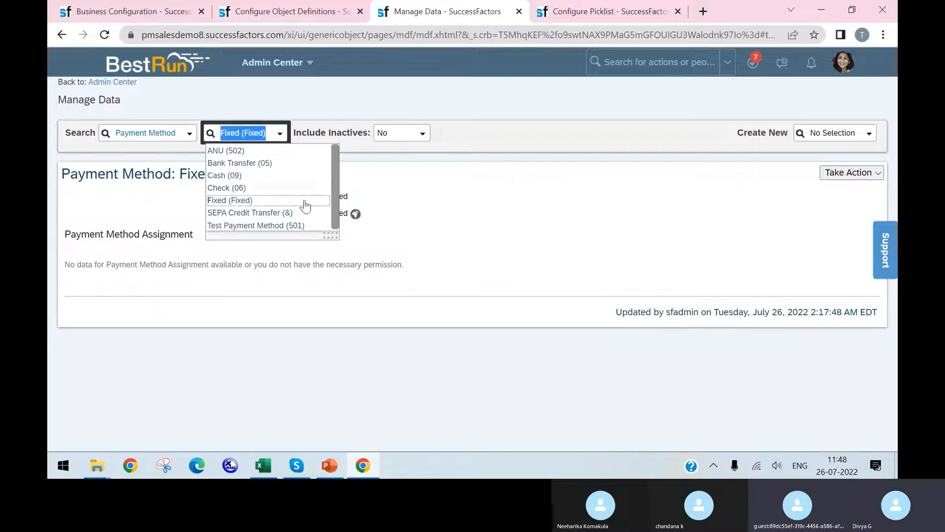
click(477, 221)
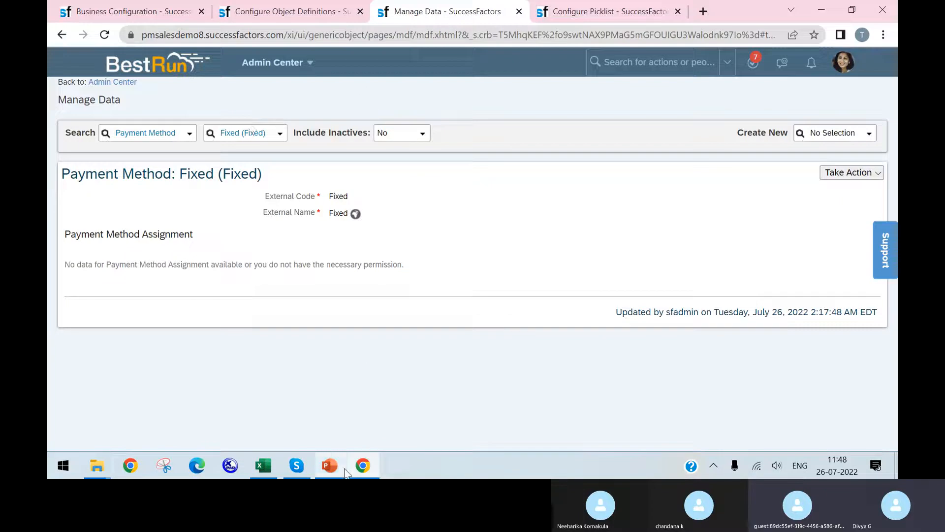
Review the Payment info / Bank Details checklist in PowerPoint and return to Manage Data in Chrome
mouse_move(330, 470)
click(360, 408)
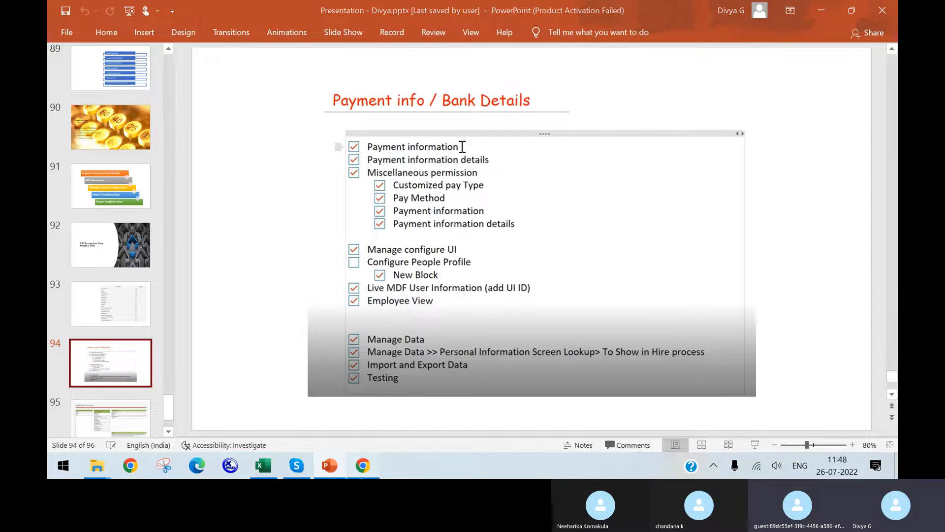
click(362, 475)
click(286, 21)
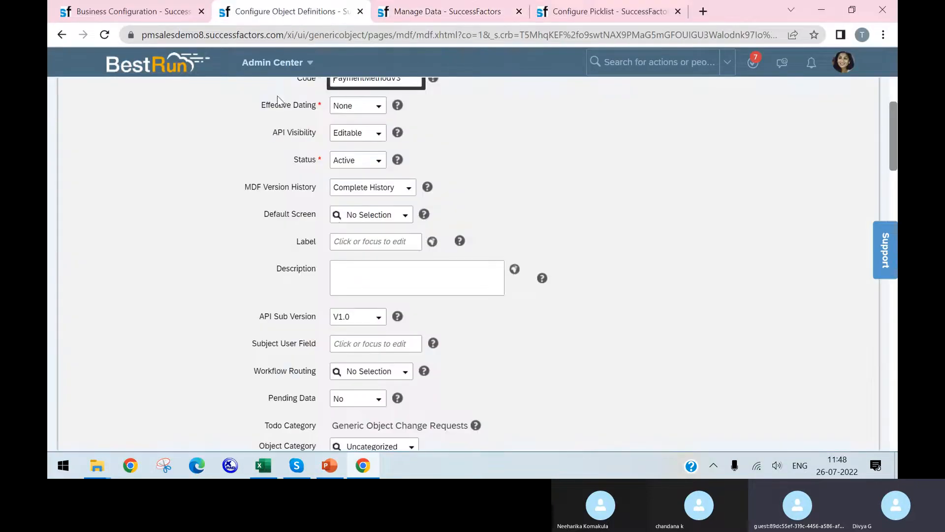
click(430, 19)
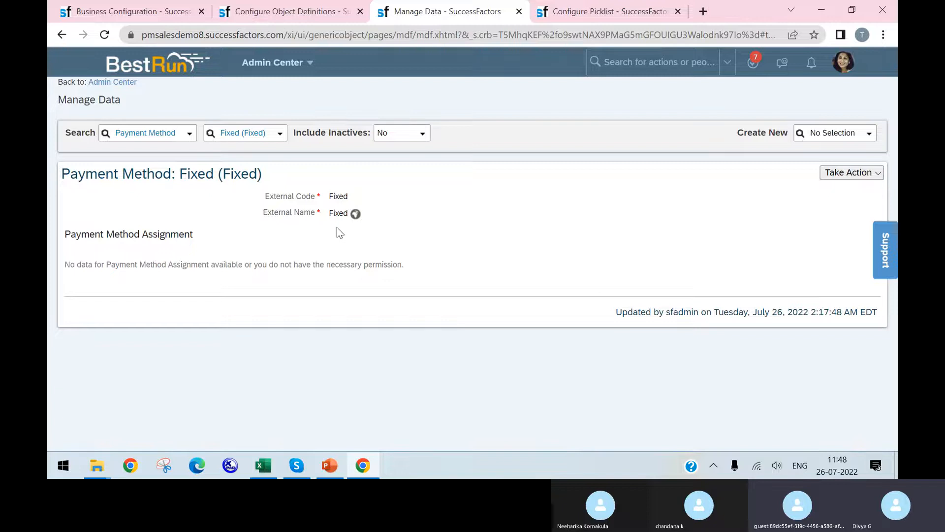
Choose Customized Pay Type as the object to search in Manage Data and list its existing records
click(177, 136)
text(custiom)
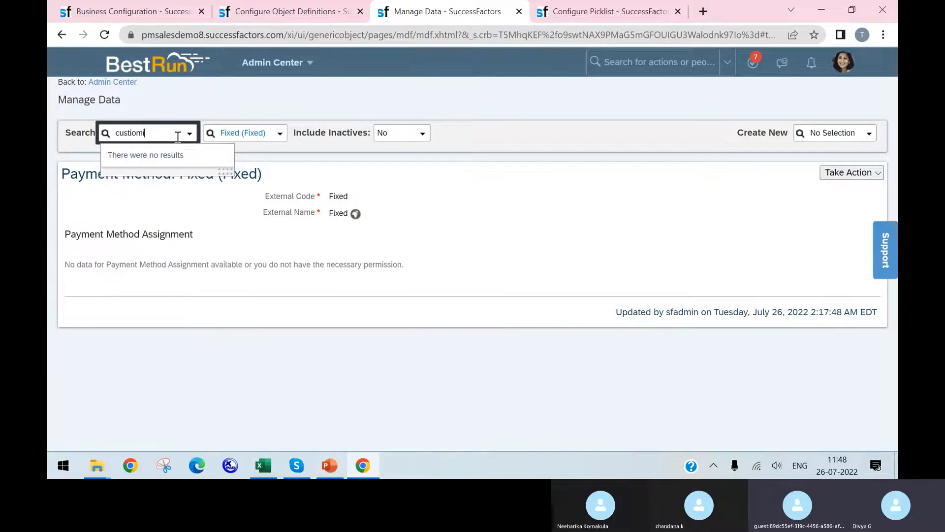
text(ized)
key(BackSpace)
key(BackSpace)
key(BackSpace)
key(BackSpace)
text(o)
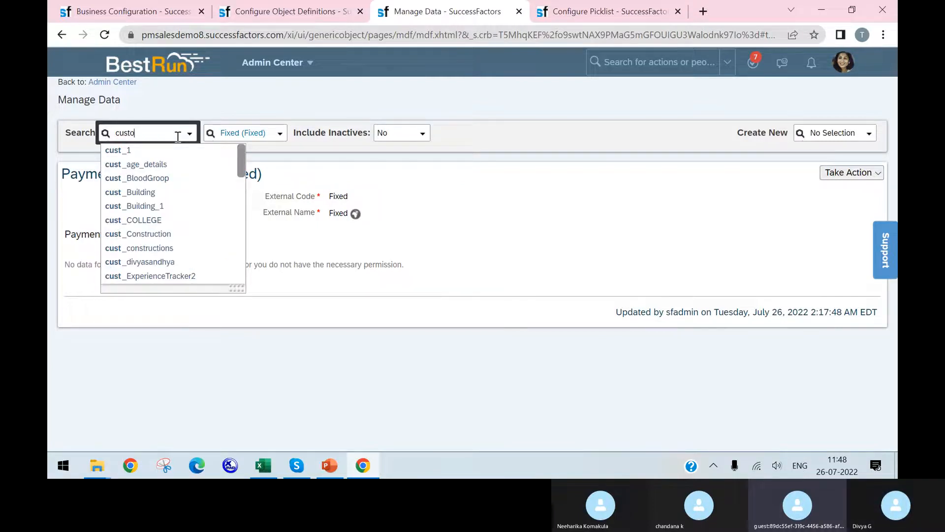
text(mize)
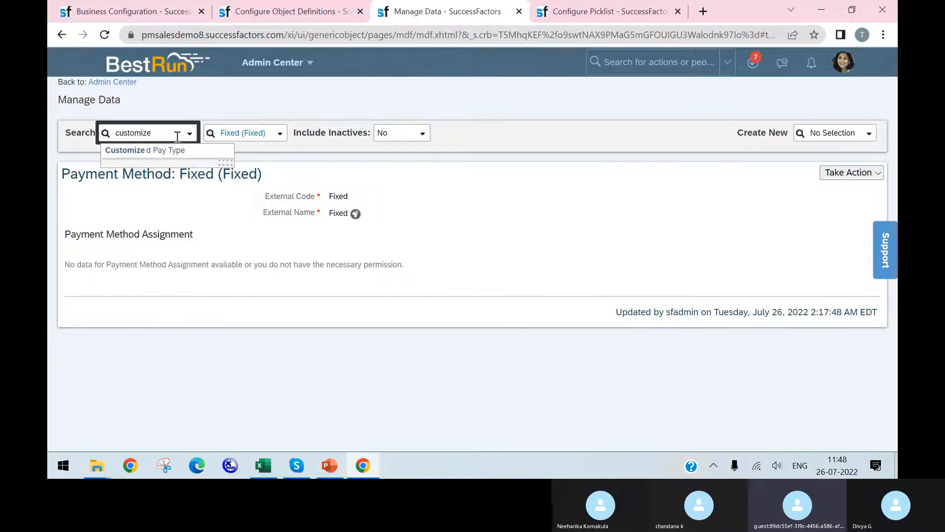
key(Return)
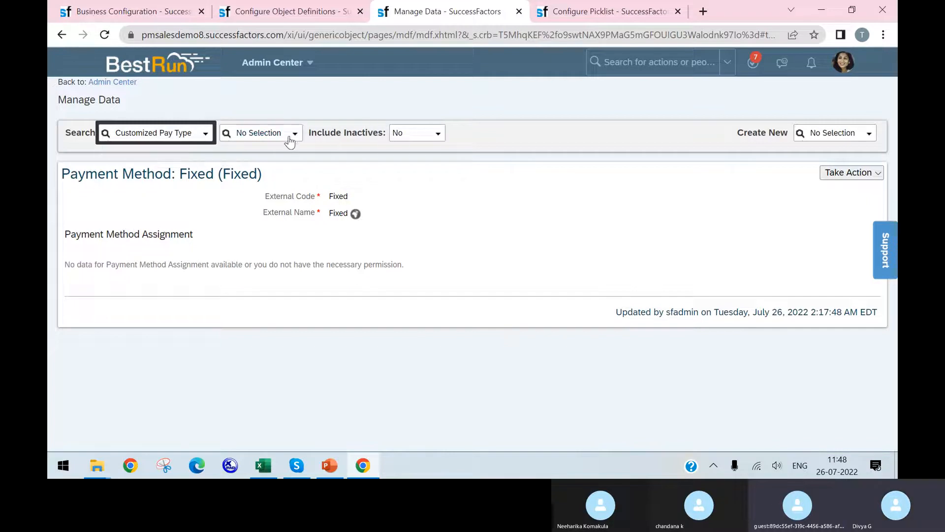
click(292, 133)
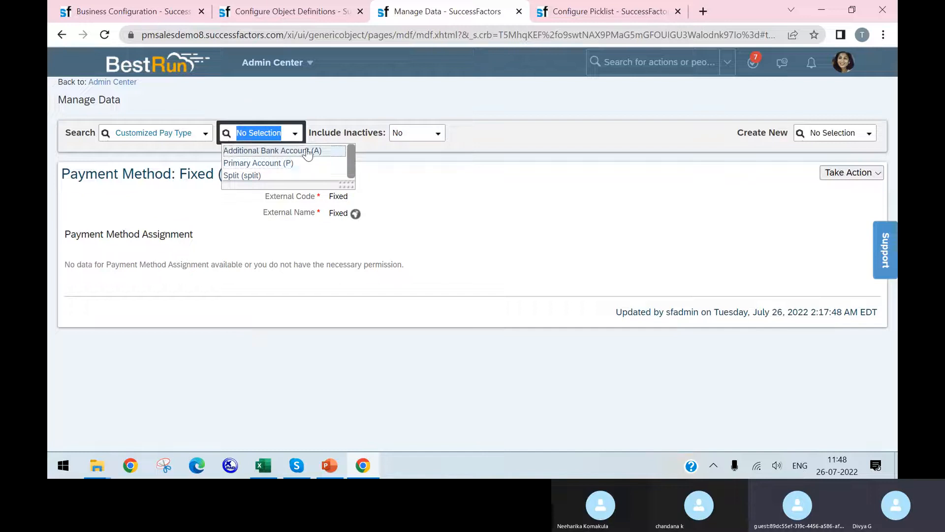
Try to create a Customized Pay Type with sea as external code and name and Main Payment Method as standard pay type
click(868, 135)
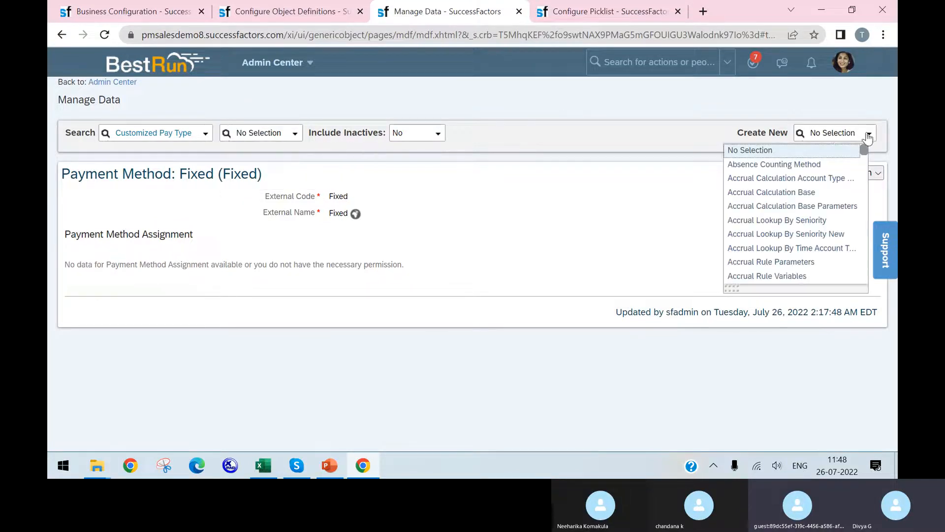
click(841, 133)
text(customized)
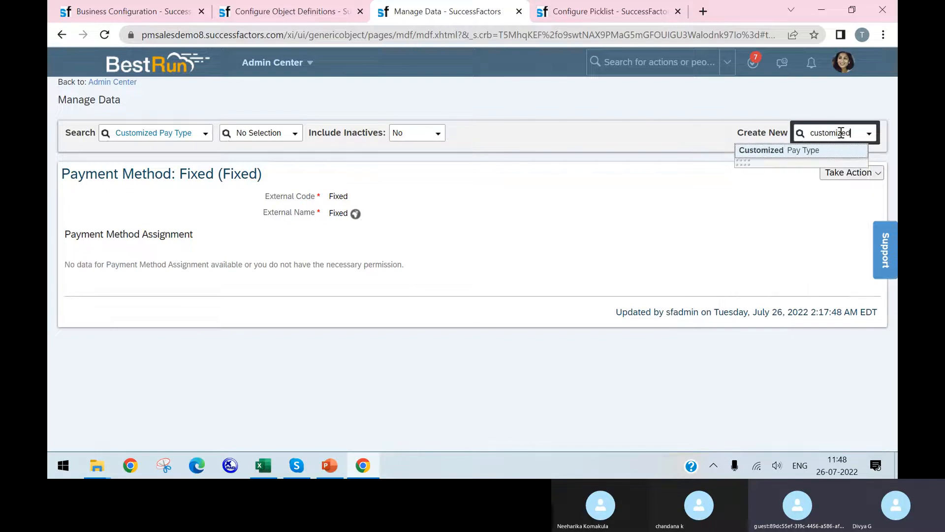
click(849, 150)
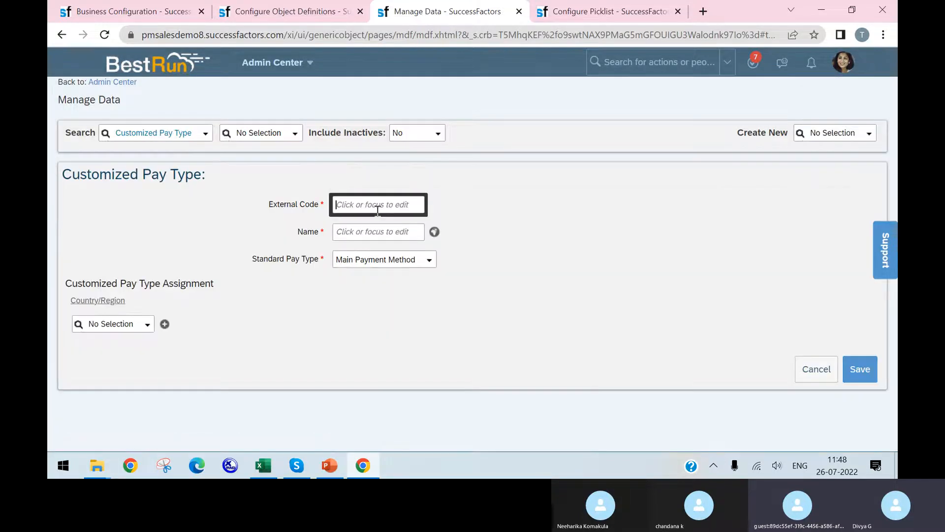
text(s)
click(402, 235)
text(sea)
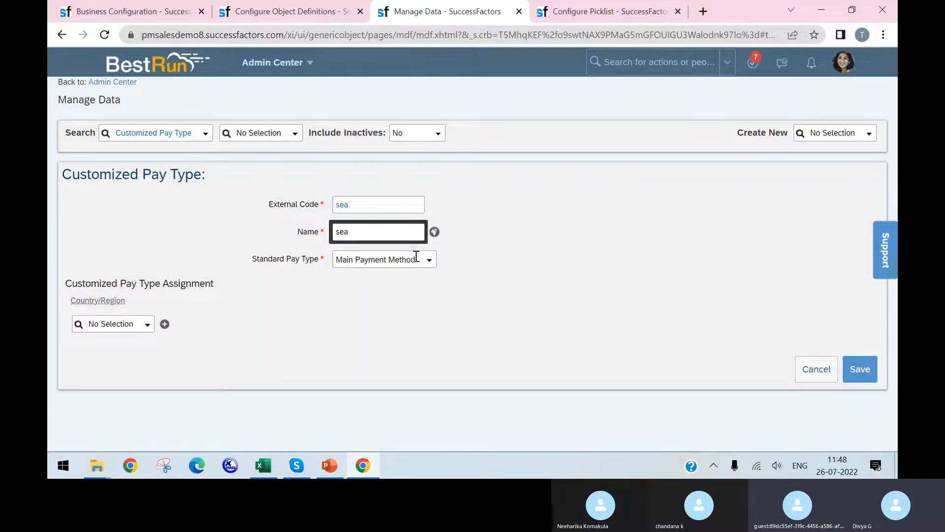
click(416, 257)
click(542, 291)
click(861, 370)
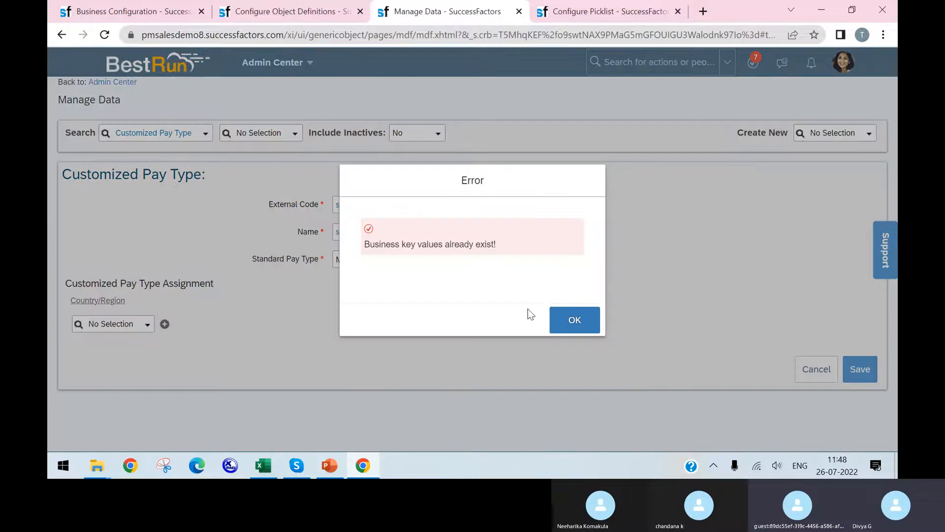
Try to save the new pay type with external code seasfsdf, and reload the page to discard the entry
click(559, 329)
click(378, 203)
text(sfsdf)
click(860, 369)
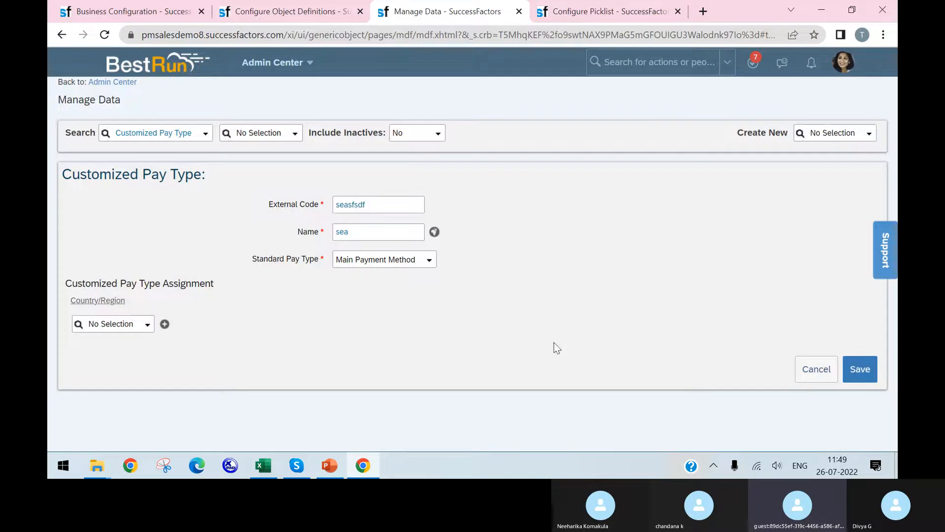
click(104, 34)
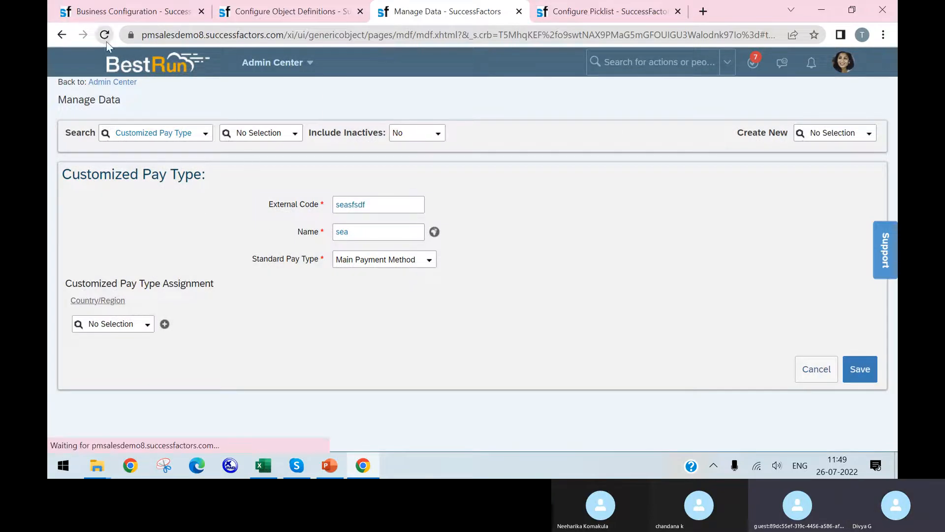
click(545, 112)
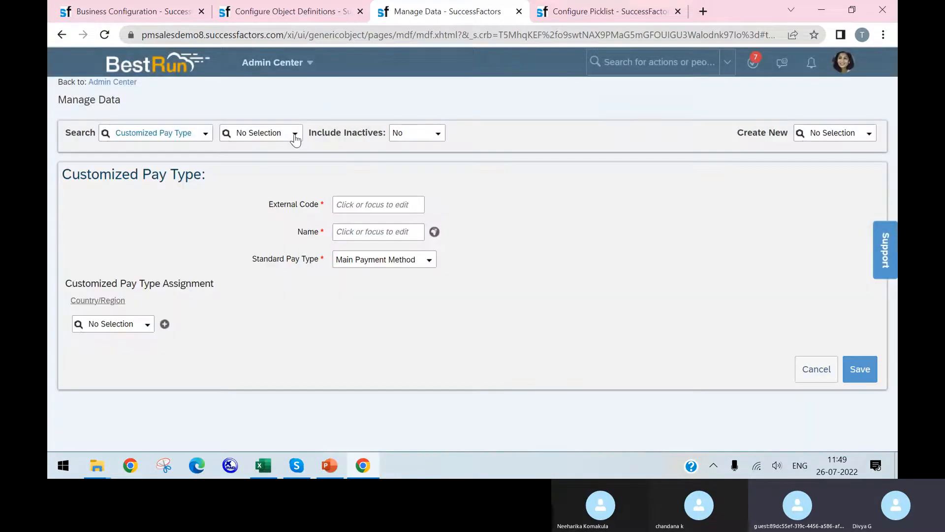
Open the Split record of Customized Pay Type and put it into correction mode
click(295, 138)
click(296, 140)
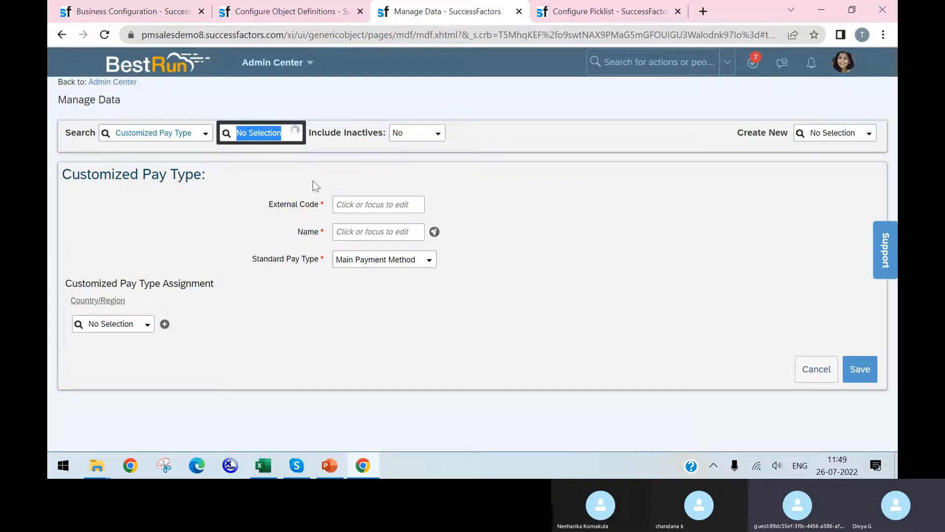
click(292, 164)
click(316, 140)
click(297, 173)
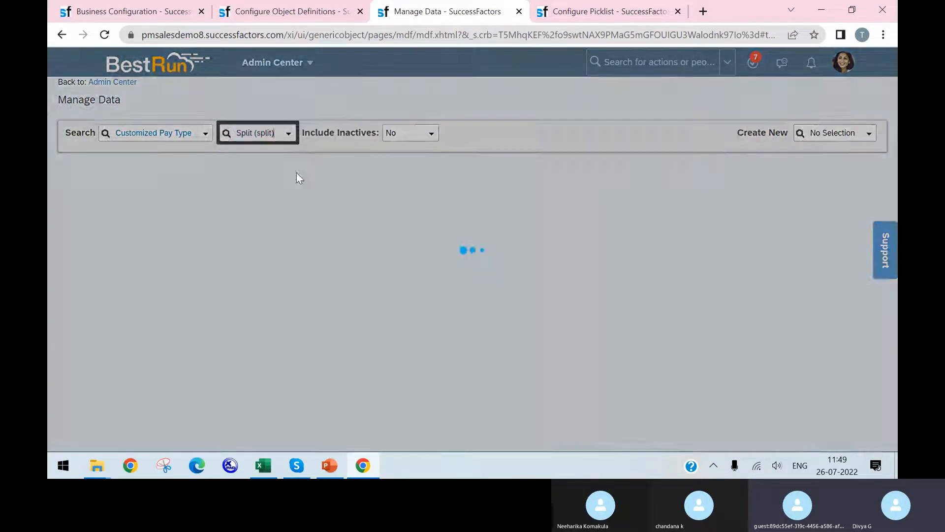
click(291, 139)
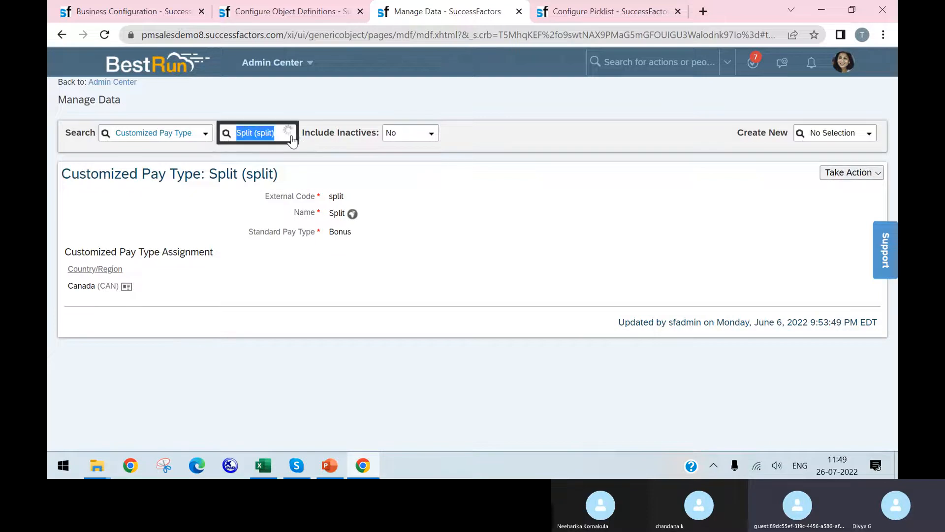
click(840, 172)
click(761, 190)
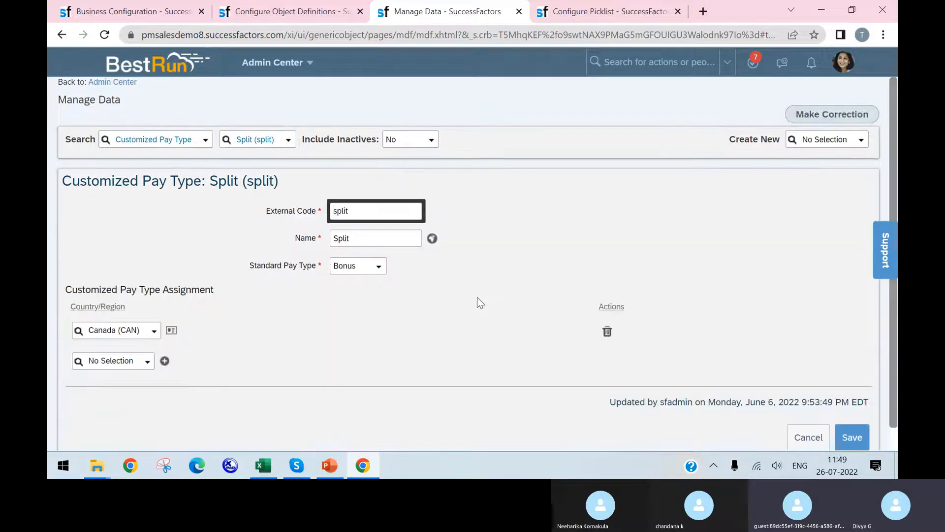
Try to save the Split pay type with Bonus as its external code, and reload the page to discard the change
scroll(476, 297, down, 1)
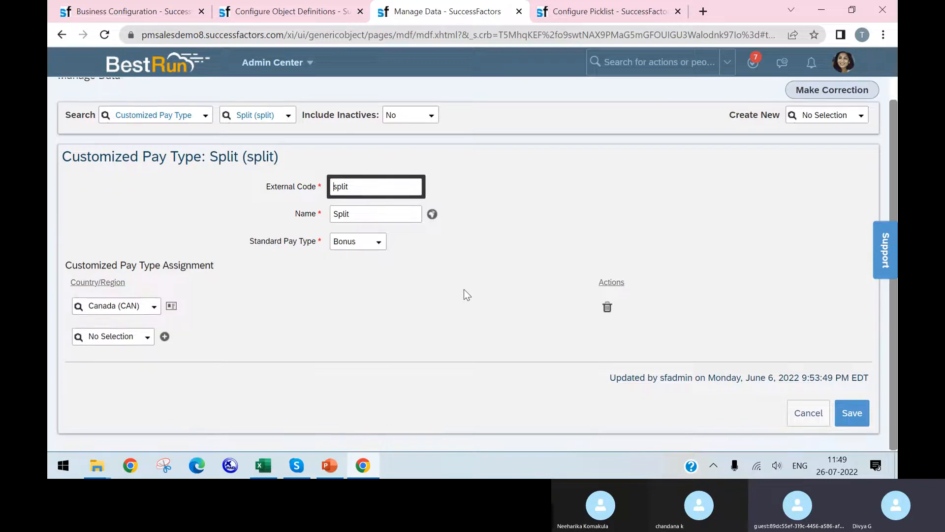
double_click(381, 192)
text(Binu)
key(BackSpace)
key(BackSpace)
key(BackSpace)
key(BackSpace)
text(Bonus)
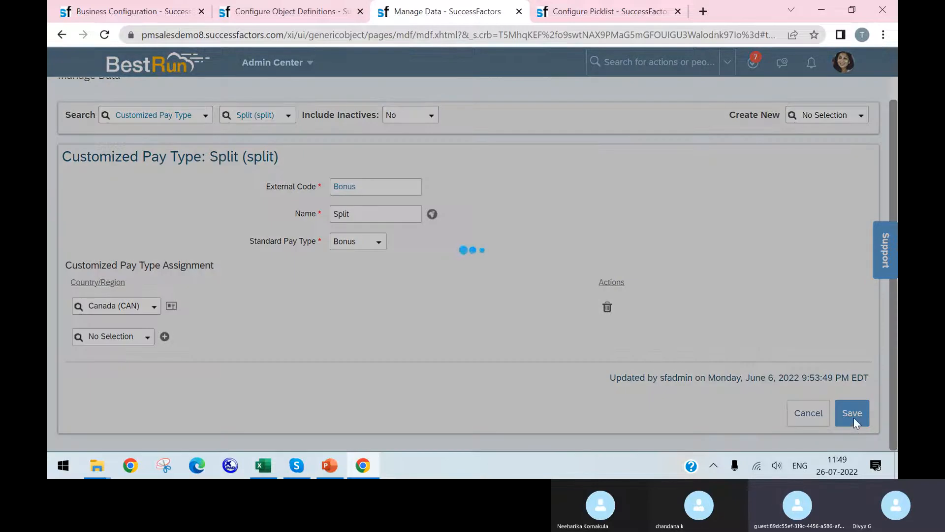
click(852, 414)
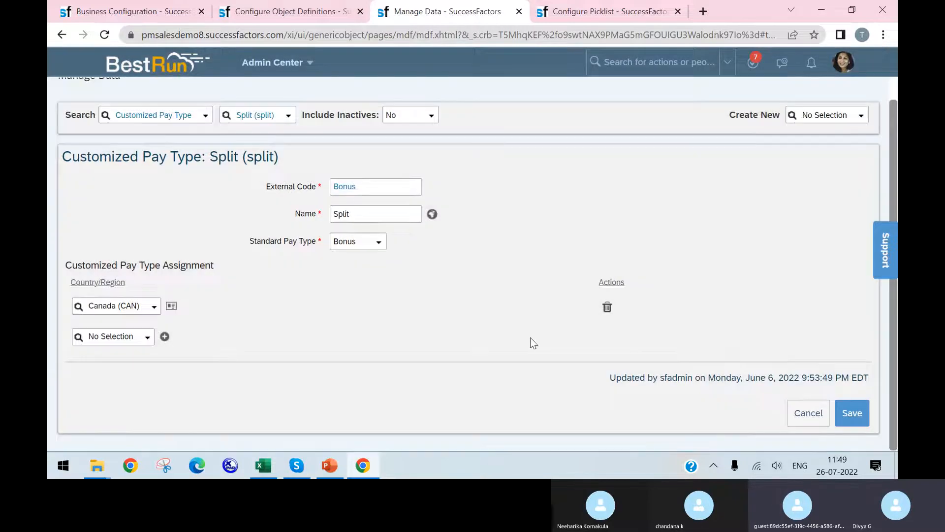
click(102, 32)
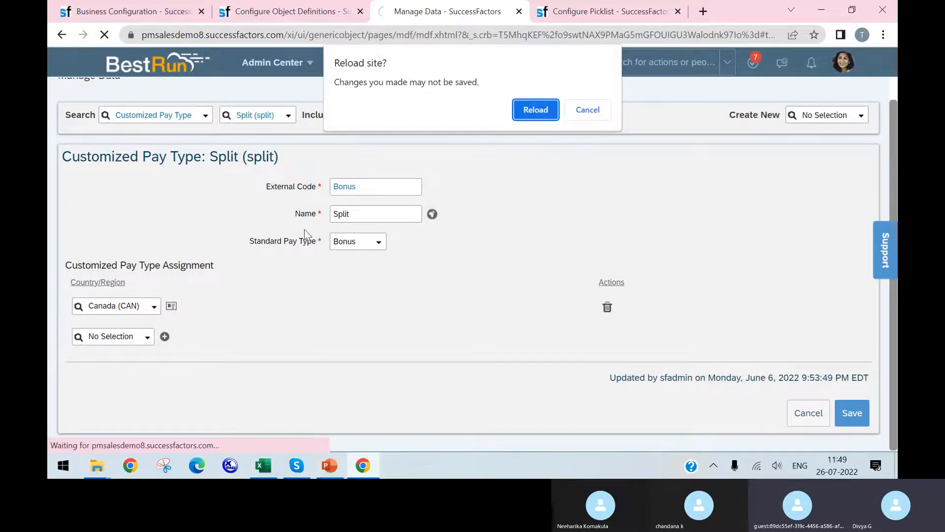
click(533, 107)
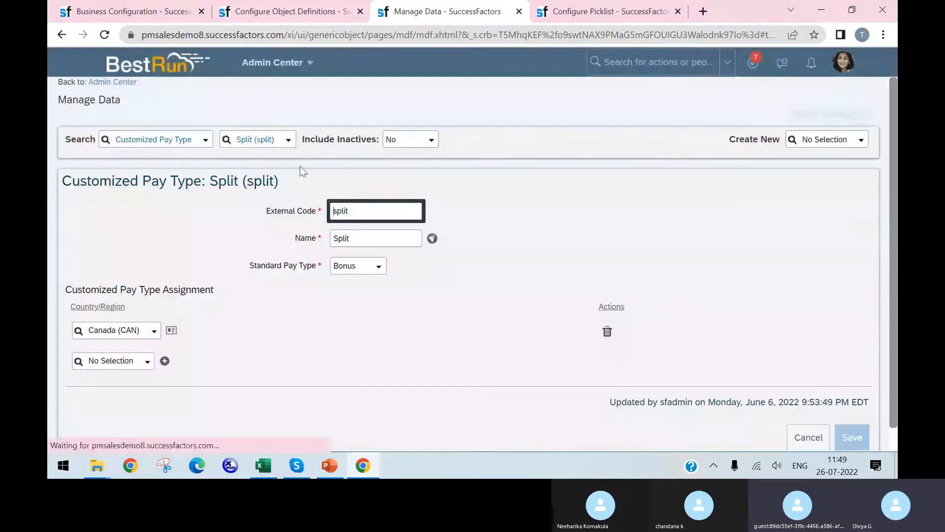
Check the list of pay type records and set the Split record's external code and name to Bonus
click(291, 142)
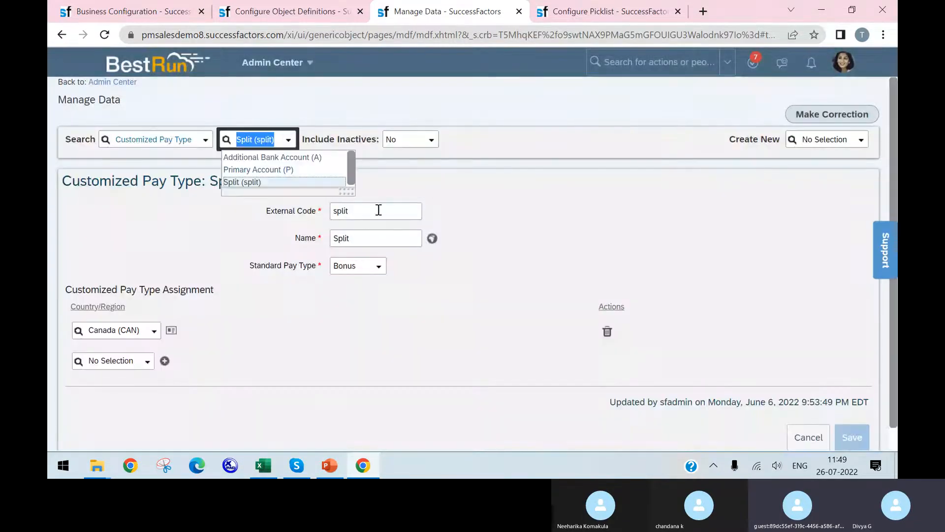
click(418, 217)
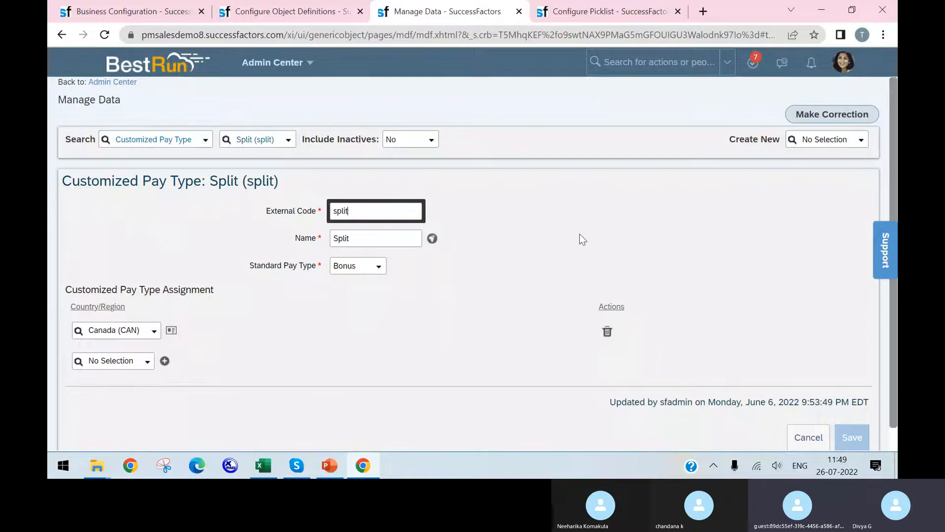
double_click(379, 209)
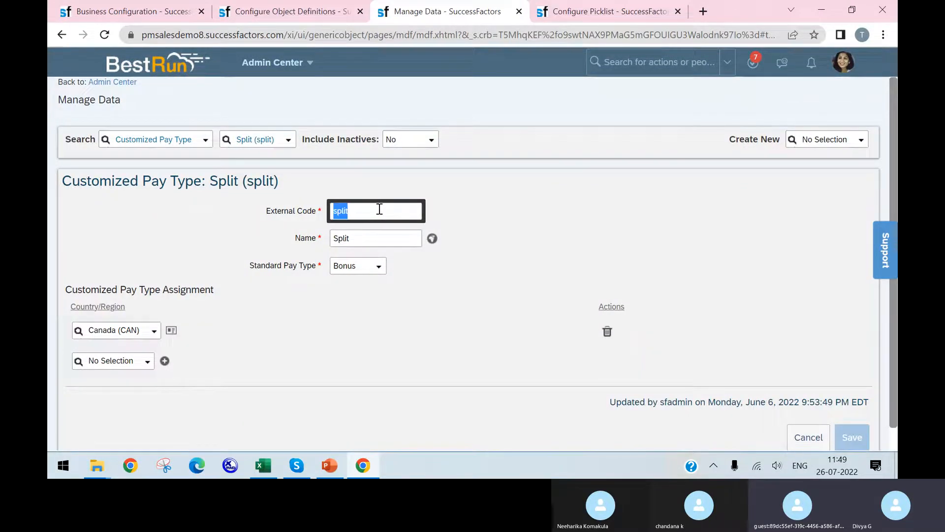
text(Bonus)
click(376, 235)
double_click(376, 236)
text(Bonus)
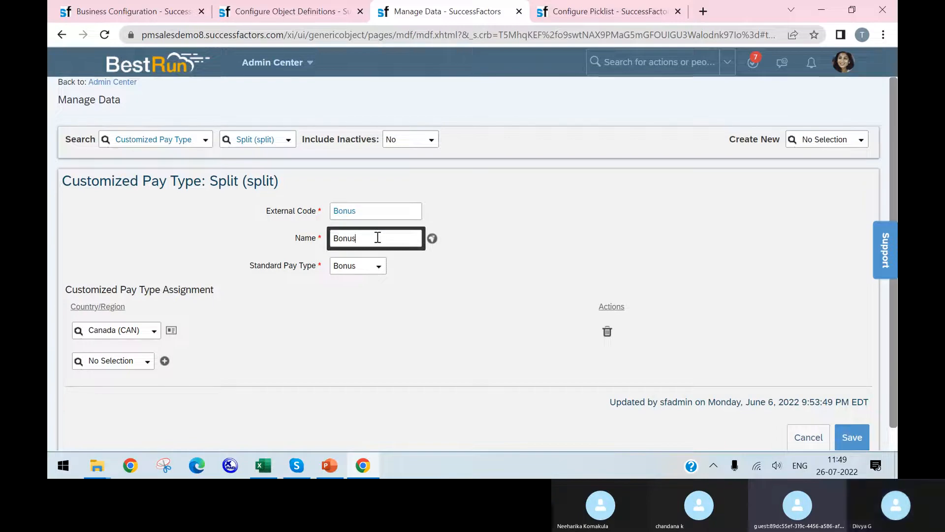
click(453, 309)
Set the default translation of the pay type's name to Bonus and save the corrected Customized Pay Type record
click(431, 239)
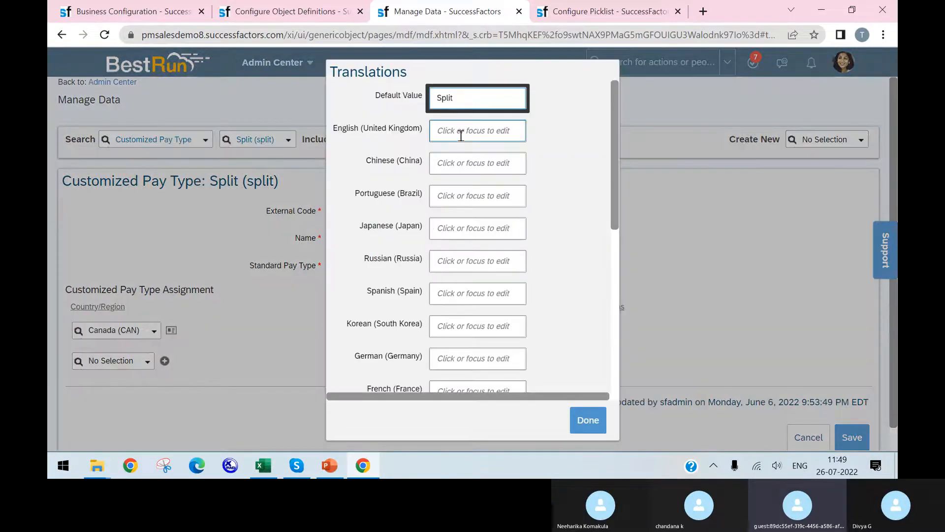
double_click(462, 101)
text(Bonus)
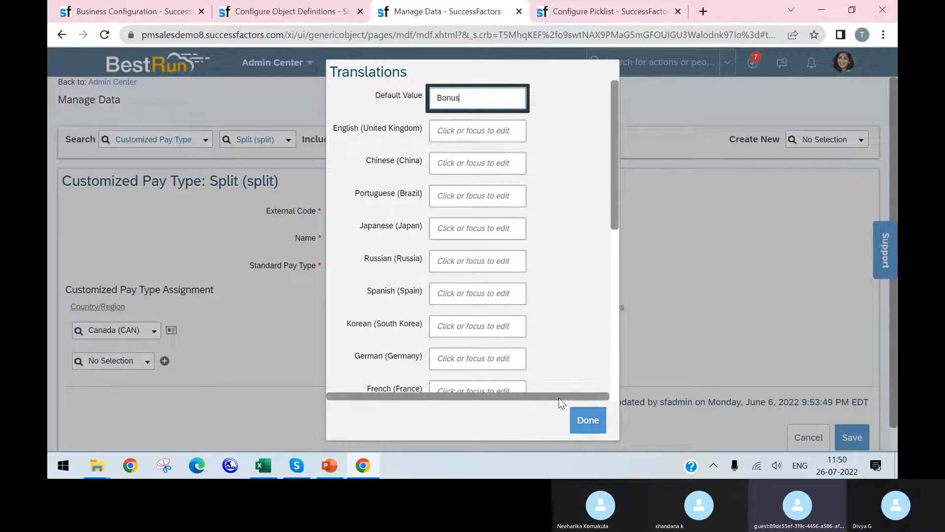
click(588, 419)
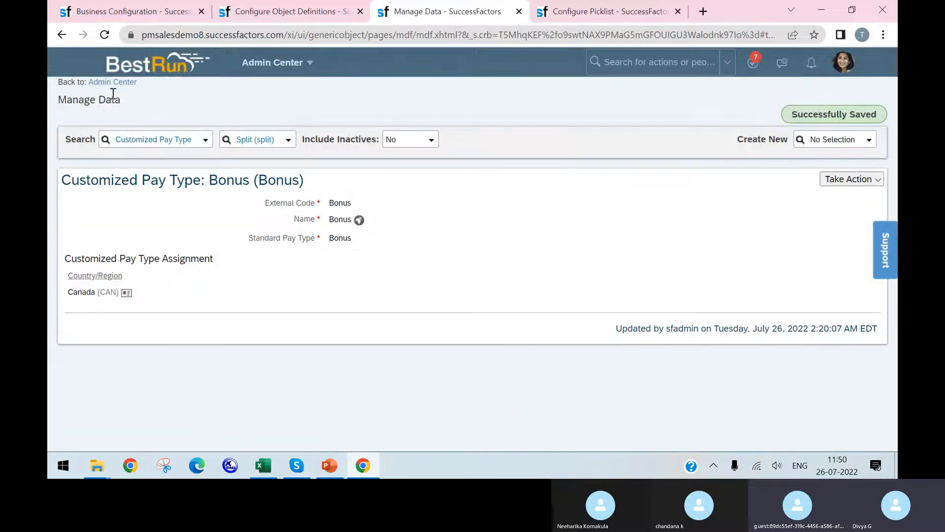
Reload the Configure Object Definitions and Manage Data pages, cancelling the reload of Business Configuration
click(104, 18)
click(104, 34)
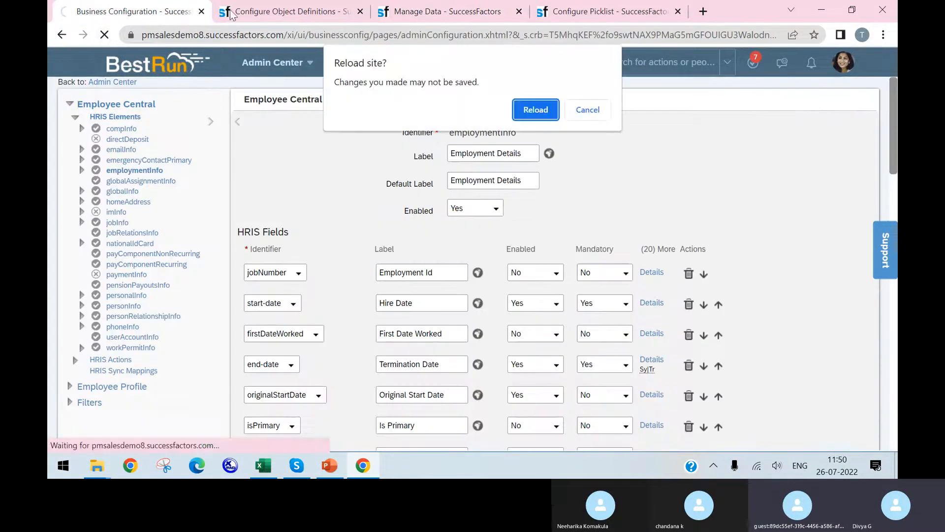
click(597, 111)
click(285, 10)
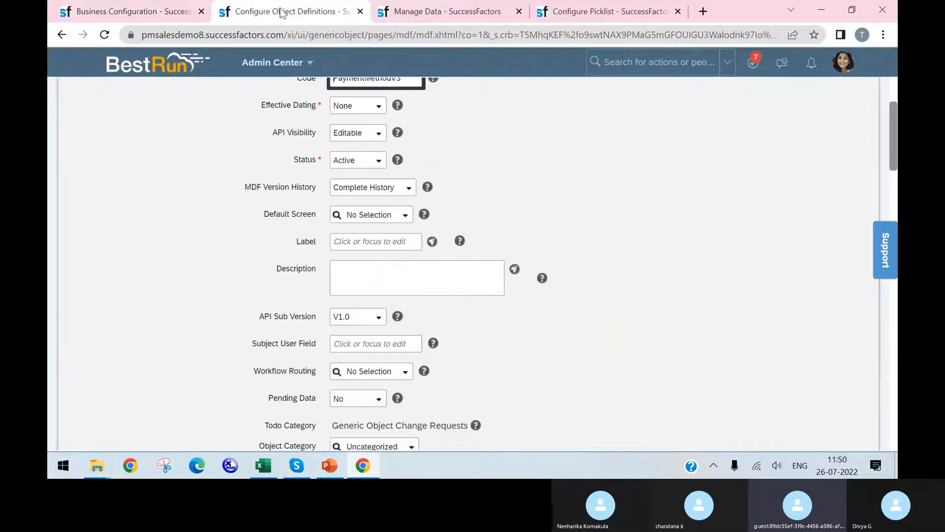
click(102, 37)
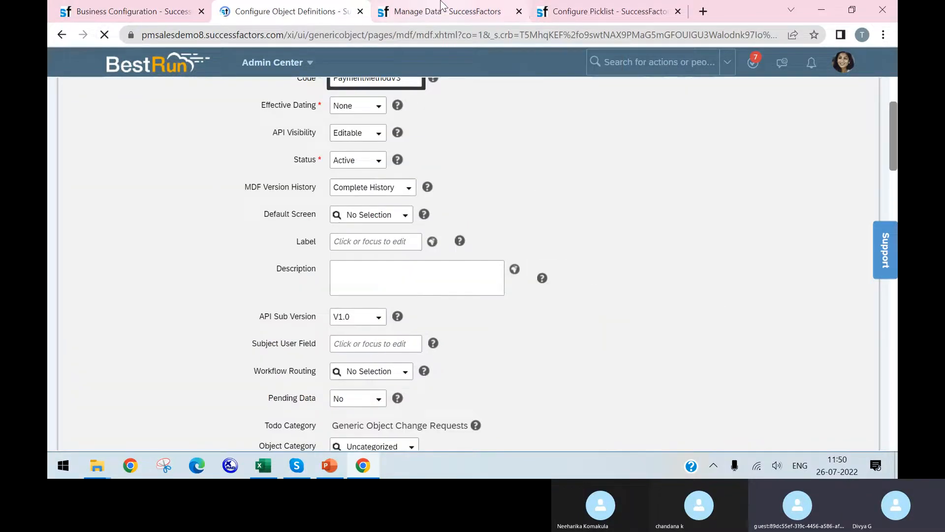
click(440, 9)
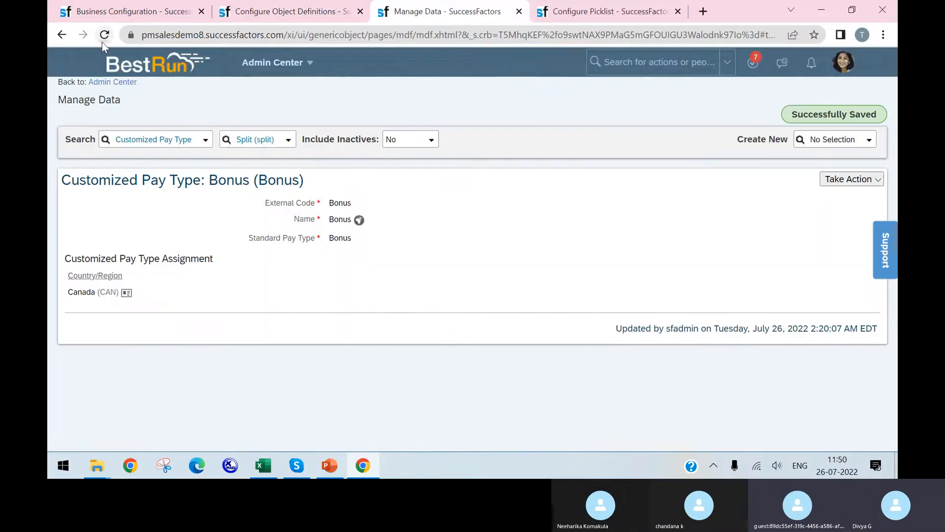
click(104, 35)
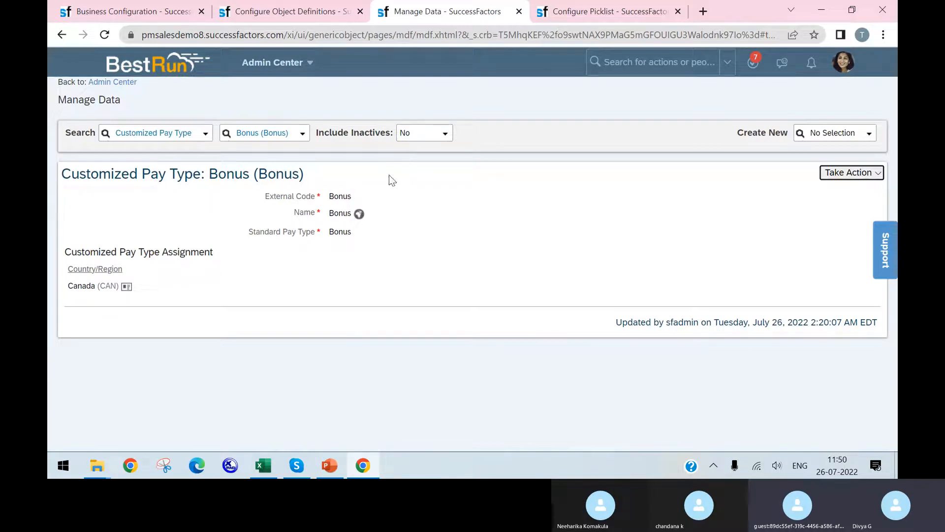
Review the open SuccessFactors pages, and switch to Excel to look through the workbook's Employment Info, Job Info and Work Permit sheets
click(177, 14)
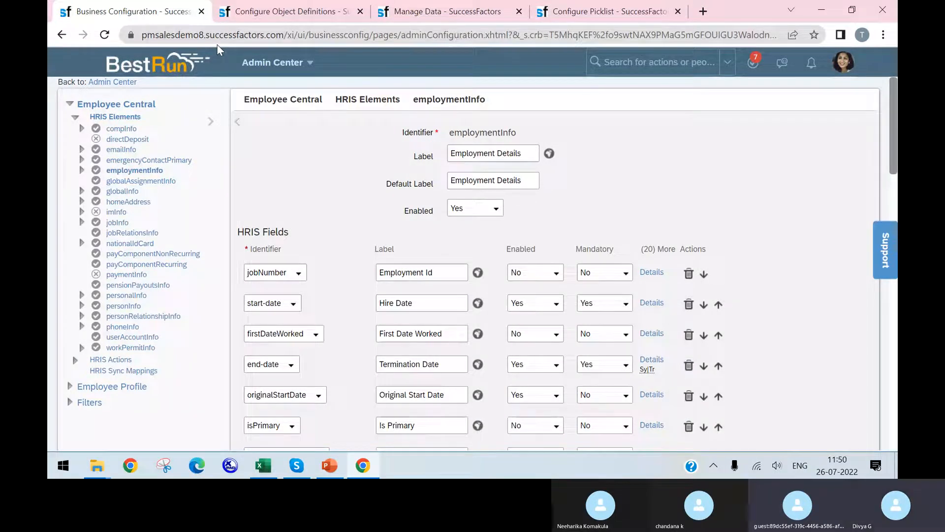
click(297, 15)
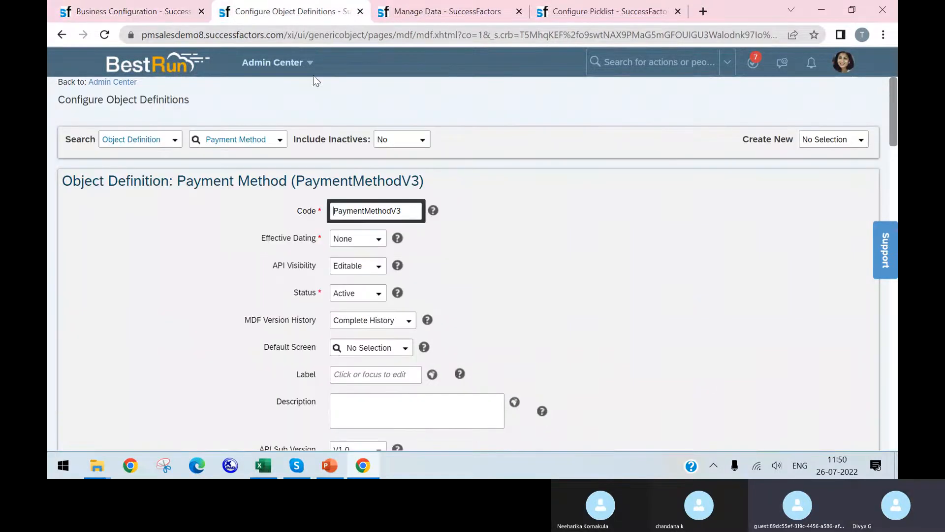
click(502, 7)
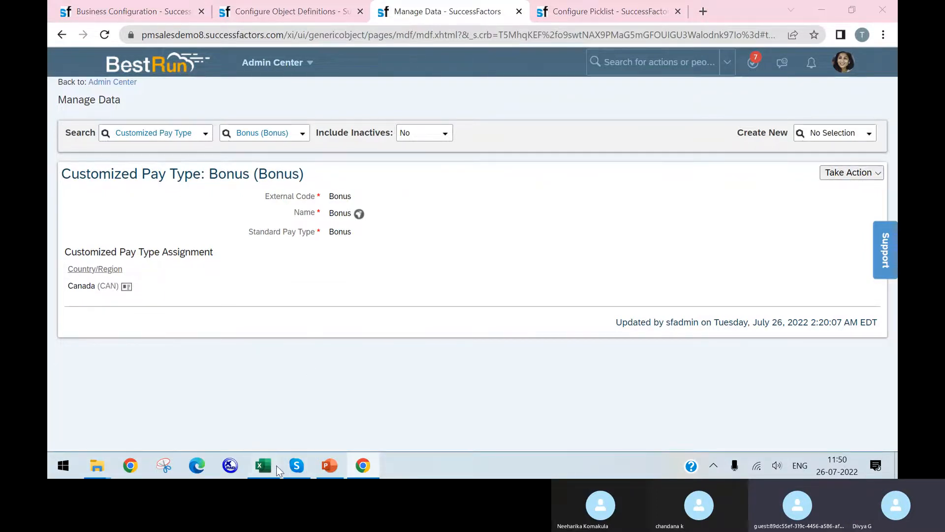
click(264, 465)
click(579, 429)
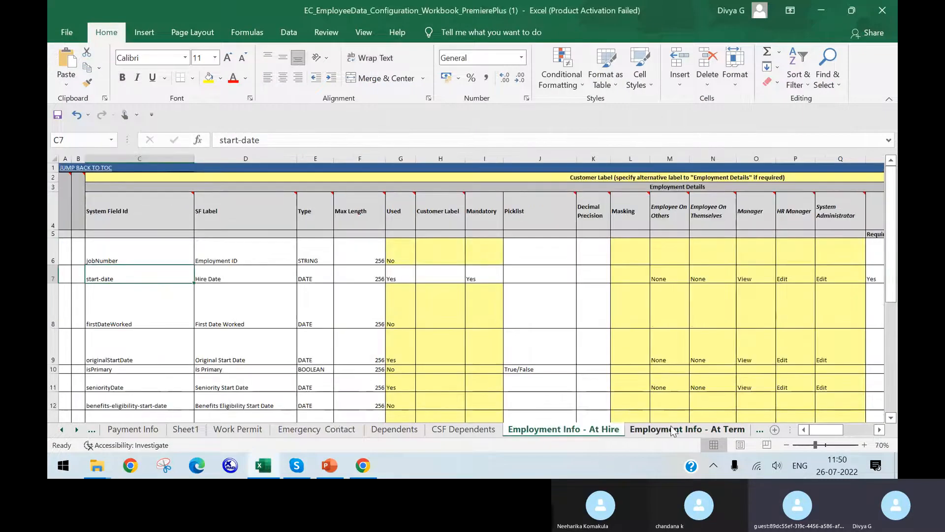
click(681, 428)
click(759, 430)
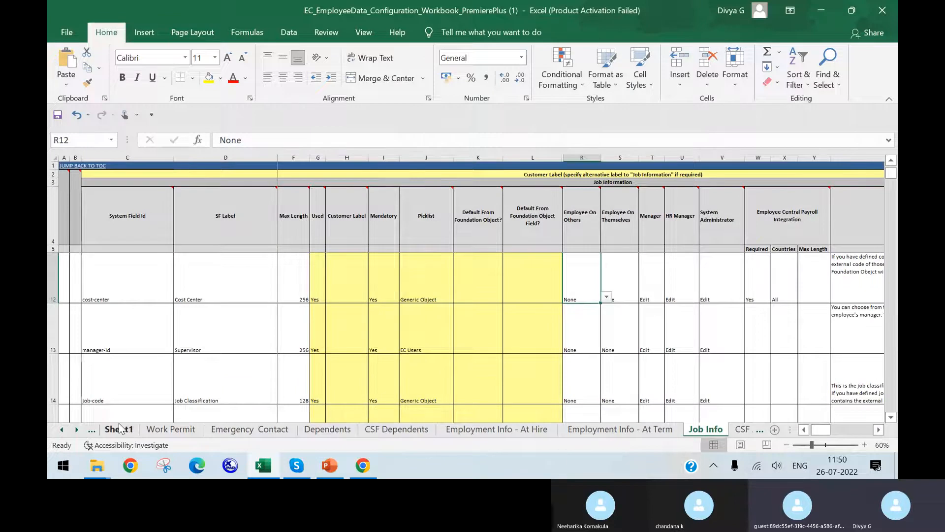
click(177, 429)
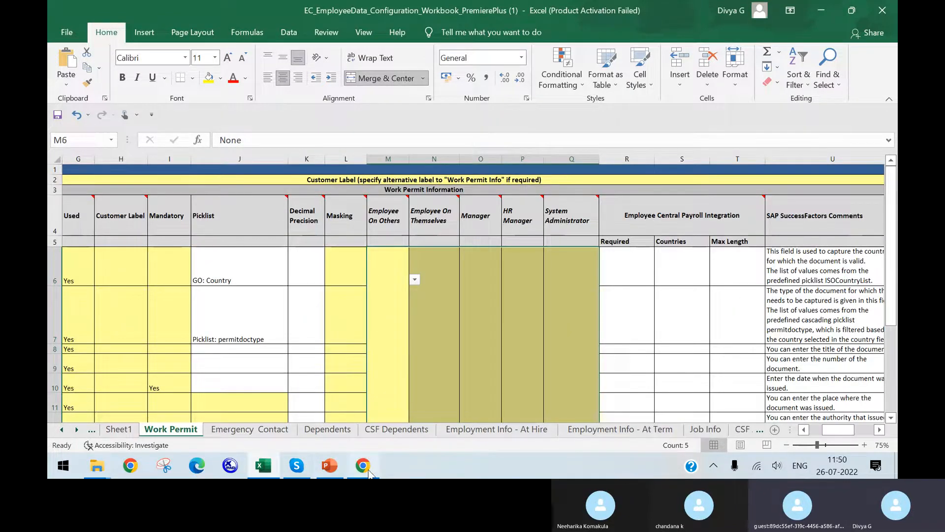
Switch back to Chrome and view the globalInfo and paymentInfo HRIS elements in Business Configuration
click(363, 465)
click(143, 12)
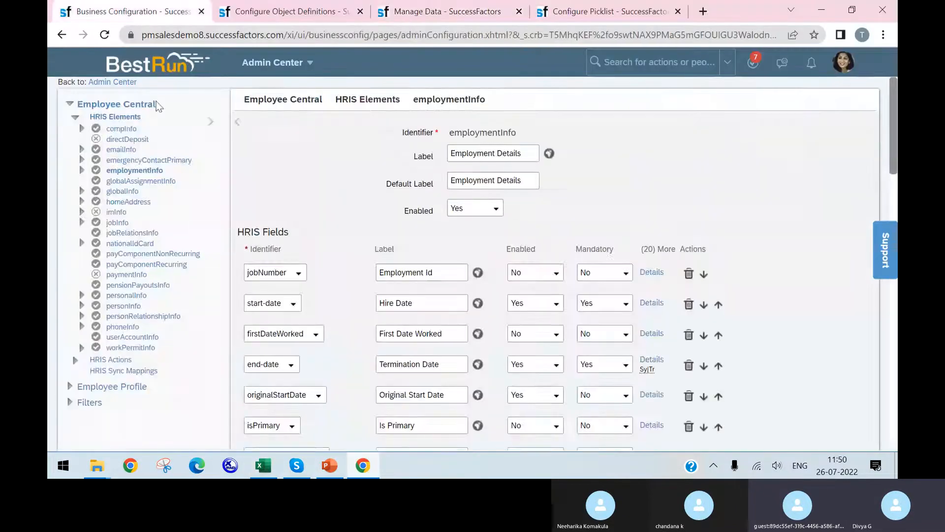
click(123, 192)
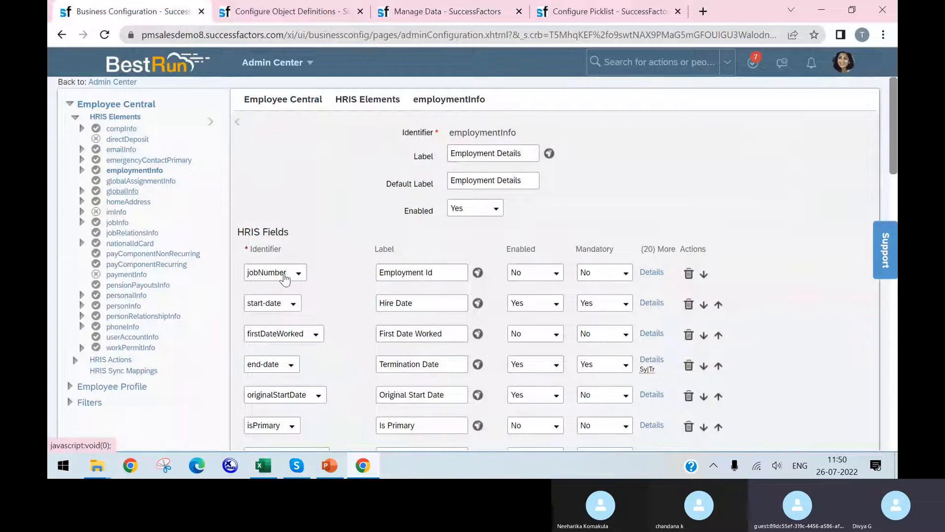
click(522, 322)
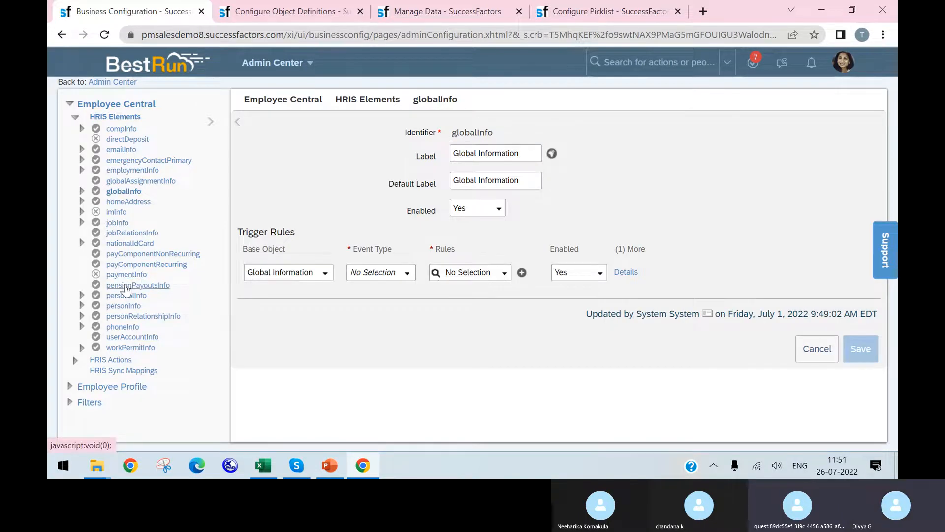
click(129, 275)
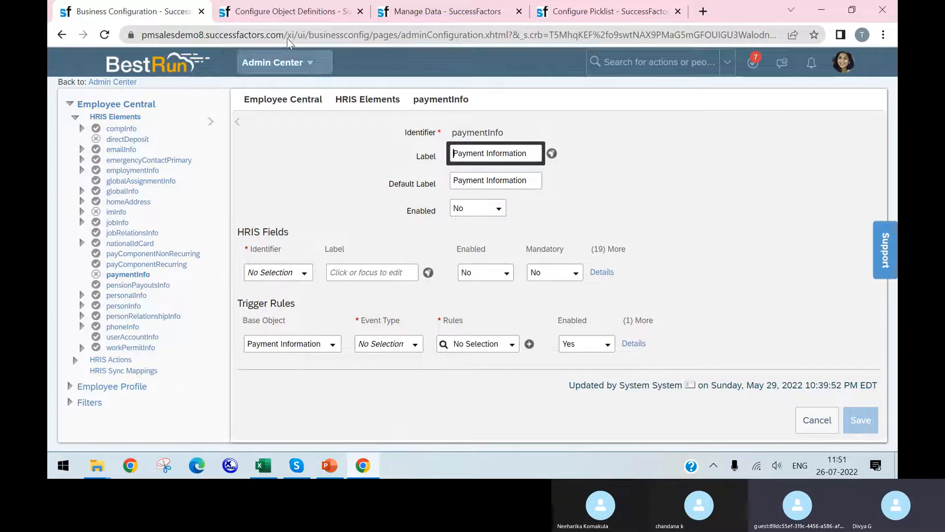
In Configure Object Definitions, search for payment information, open the Payment Information object definition and put it into correction mode
click(309, 2)
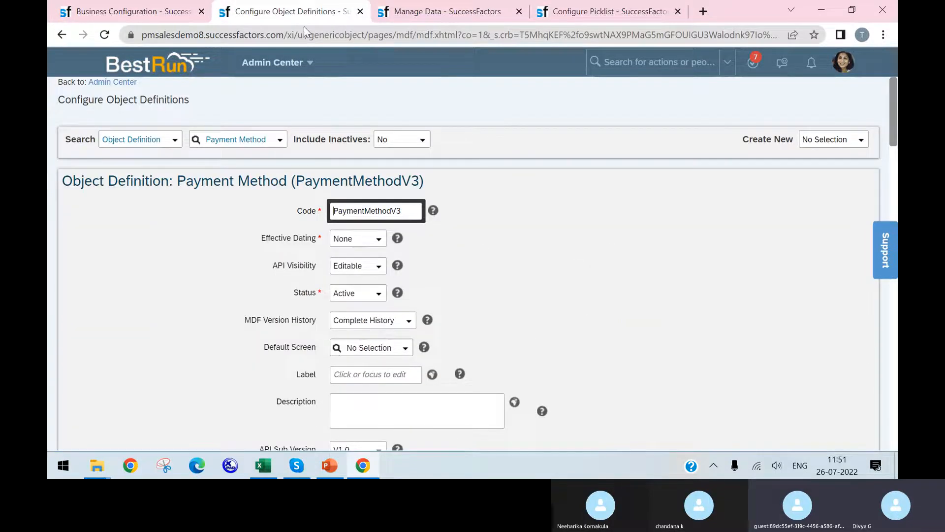
click(268, 138)
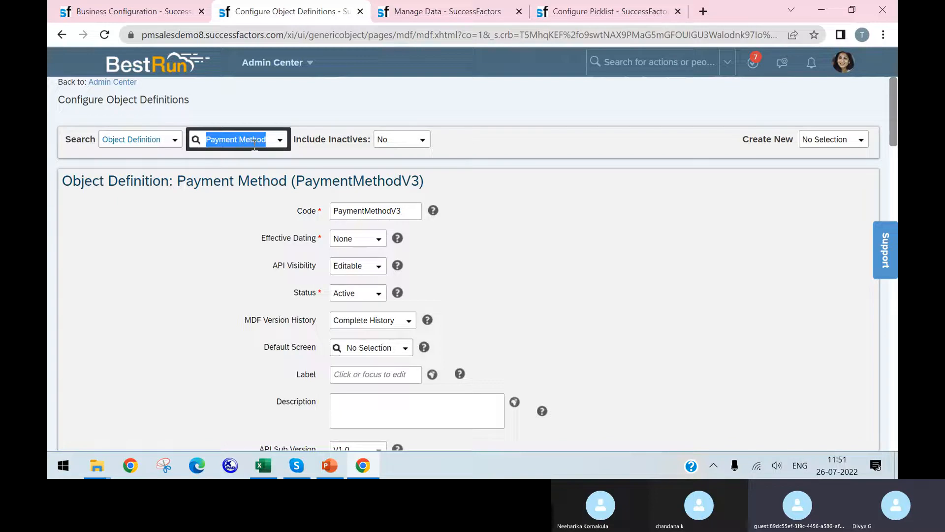
text([ayme)
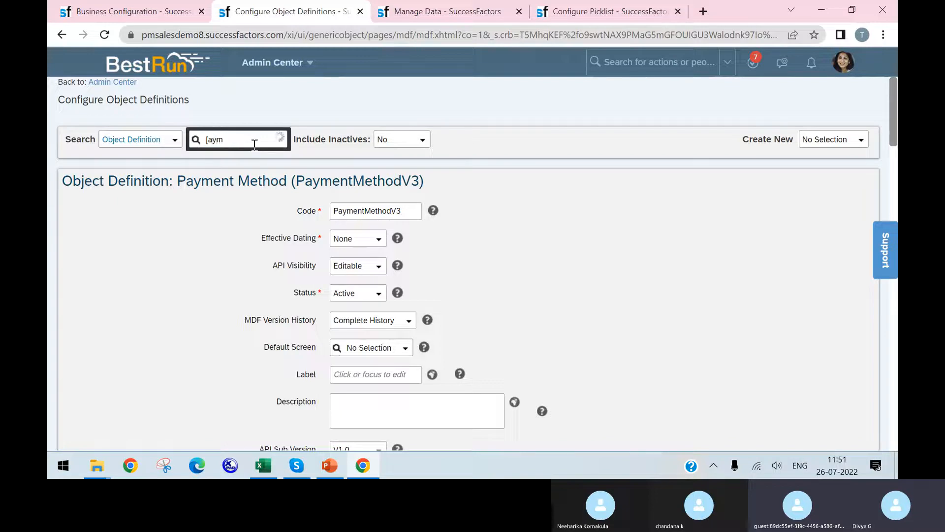
key(BackSpace)
key(BackSpace)
text(paym)
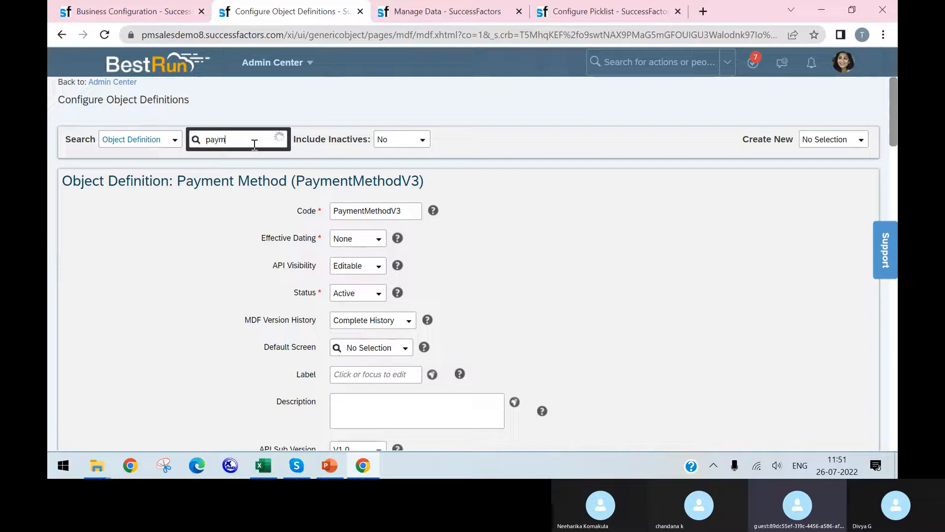
text(ent inf)
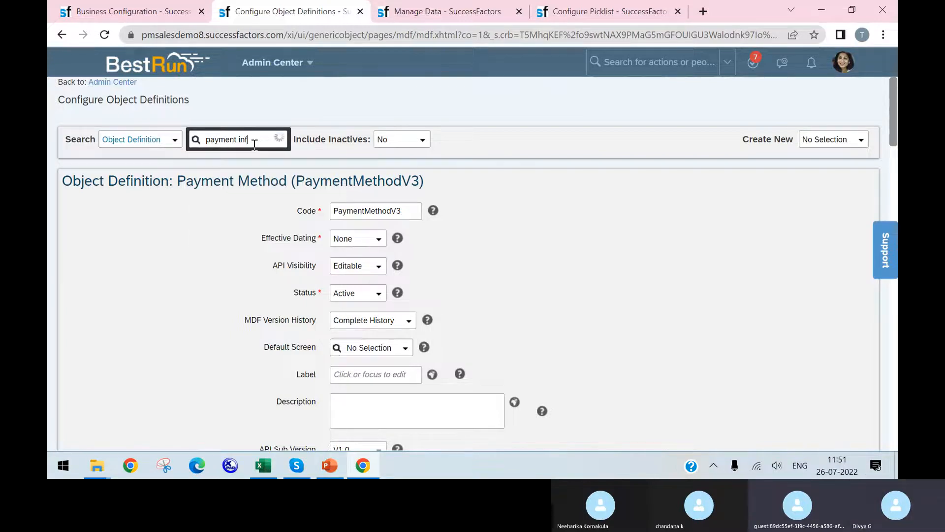
text(ormation)
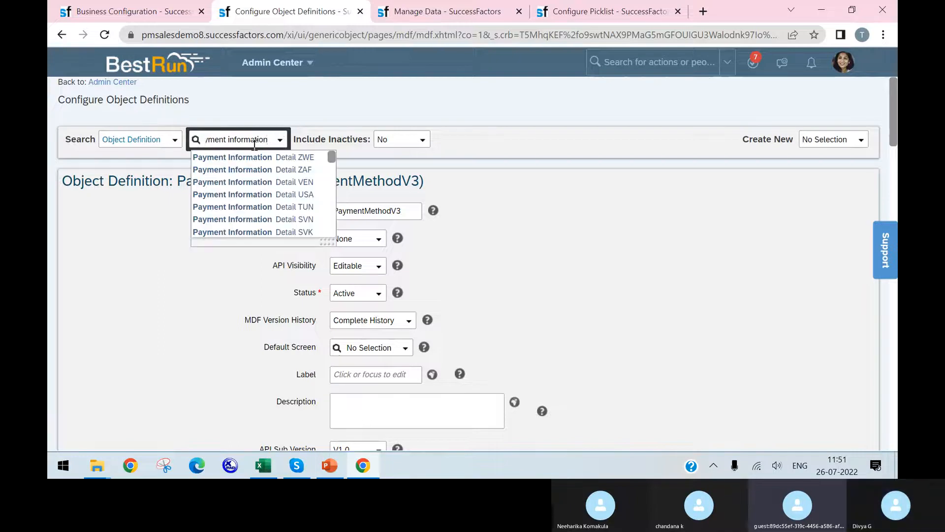
scroll(275, 202, down, 5)
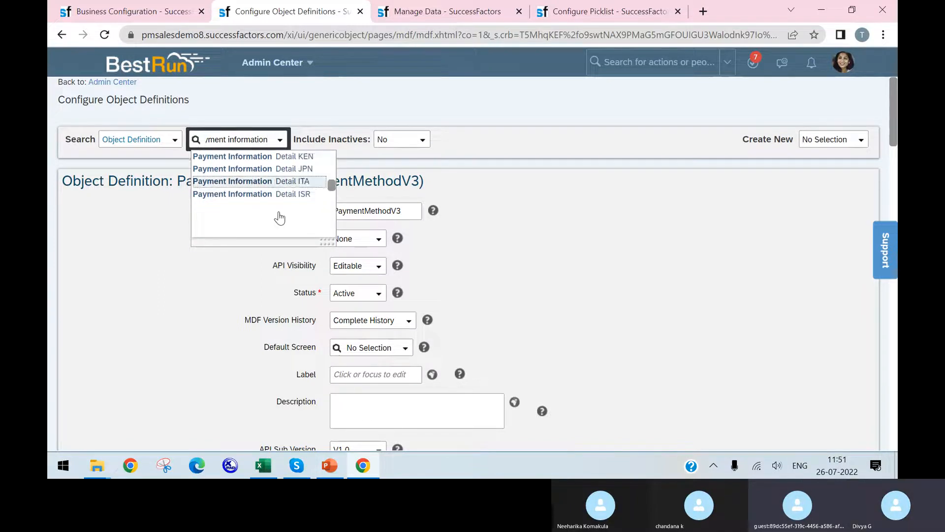
scroll(279, 224, down, 6)
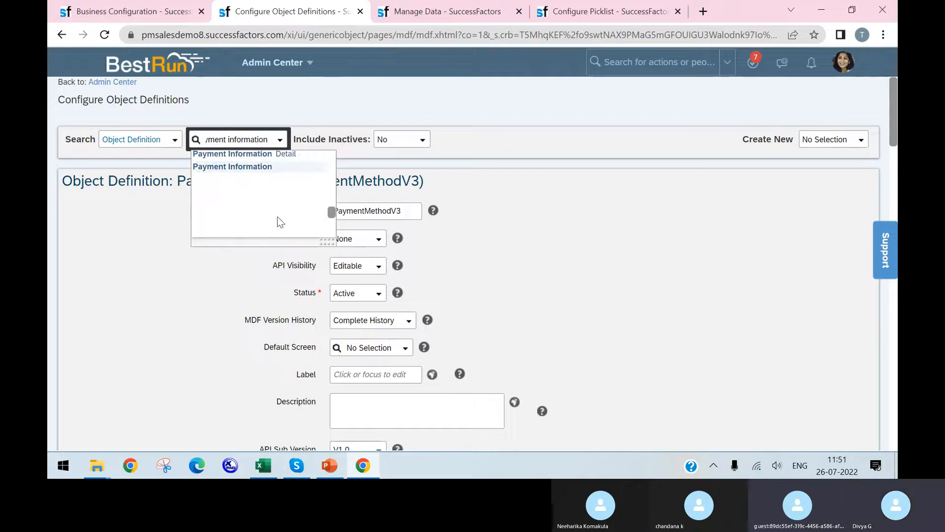
click(274, 167)
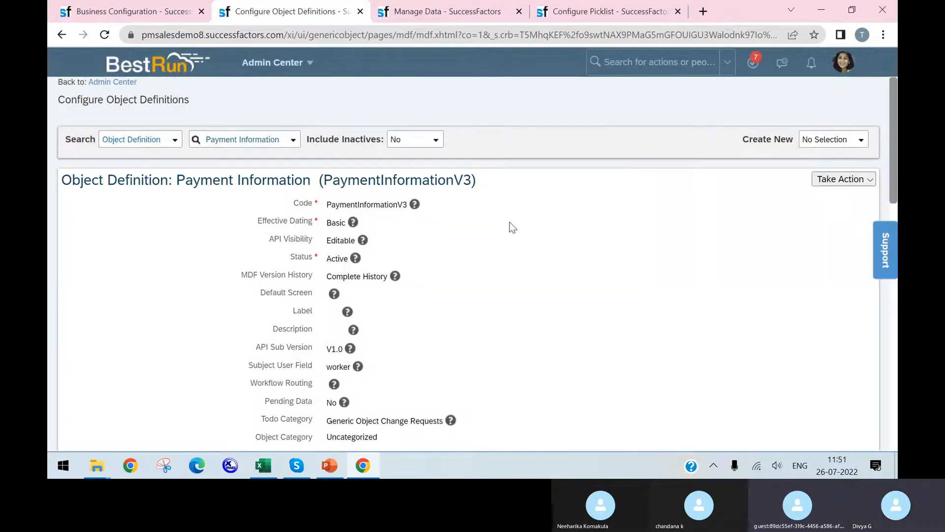
click(842, 178)
click(736, 194)
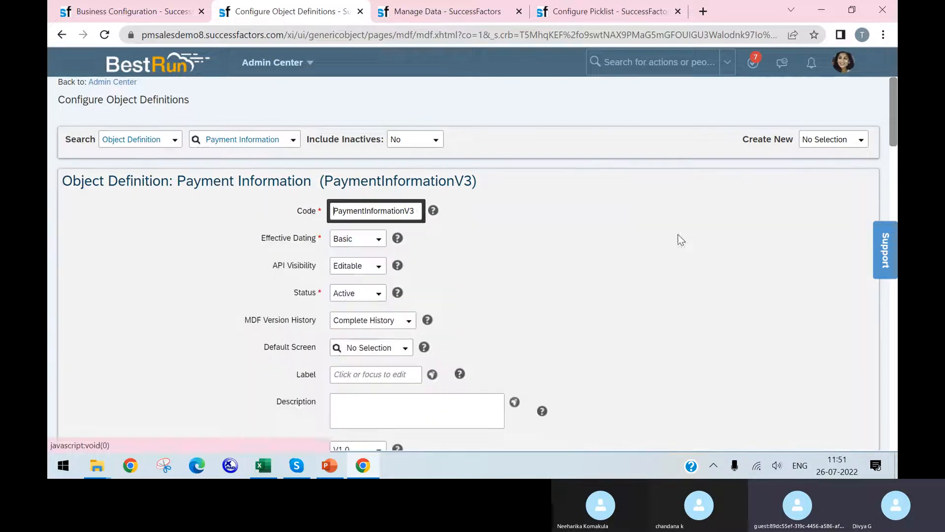
Try to change the object definition's code to PaymentInformationV34, and dismiss the error
scroll(588, 252, down, 1)
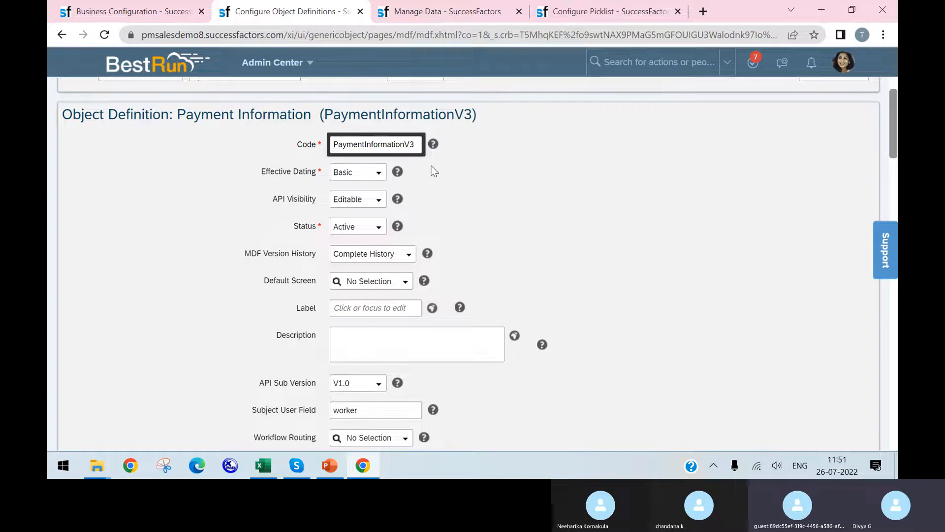
text(4)
click(451, 216)
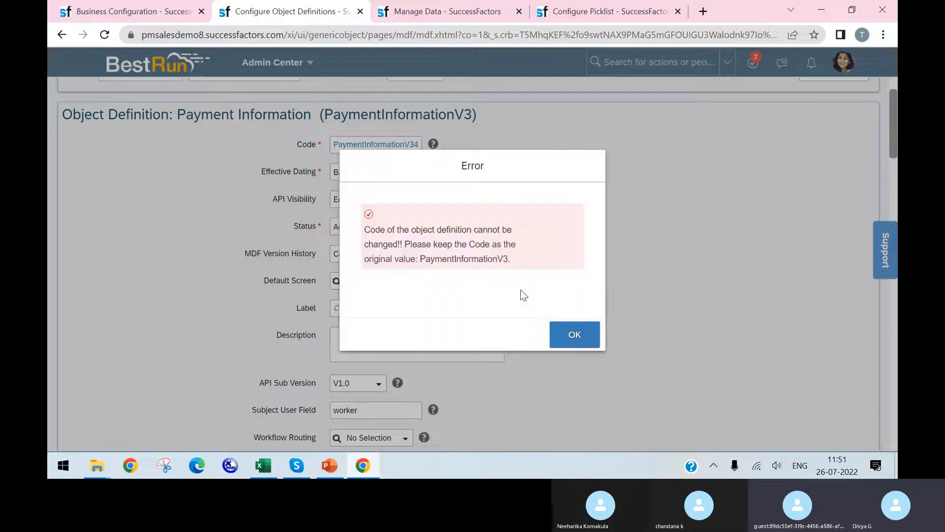
click(590, 330)
scroll(470, 218, down, 1)
double_click(414, 144)
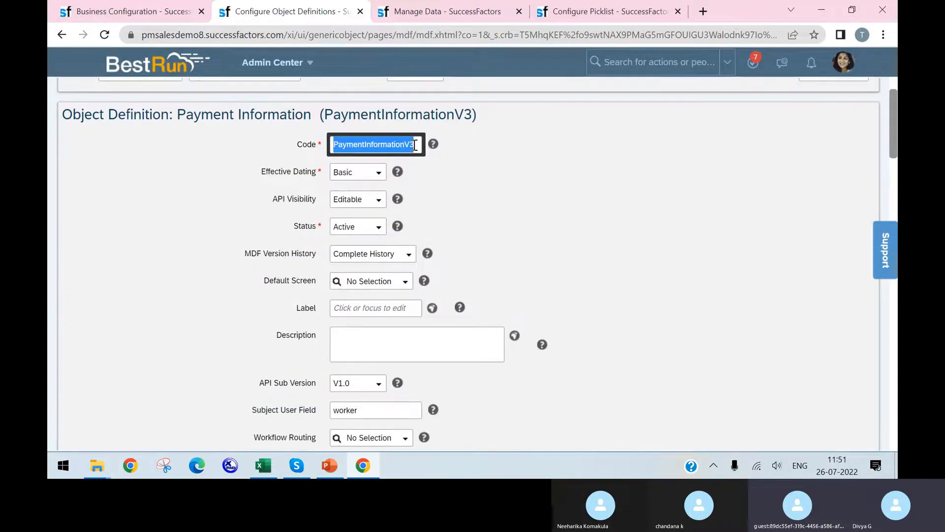
click(528, 209)
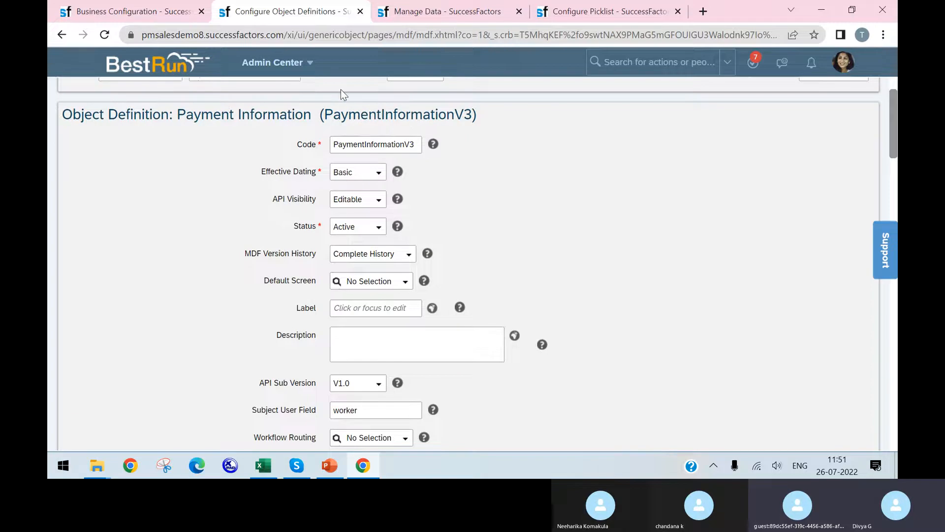
Set the Payment Information object definition's label to Payment Info
scroll(601, 196, down, 2)
scroll(386, 162, down, 1)
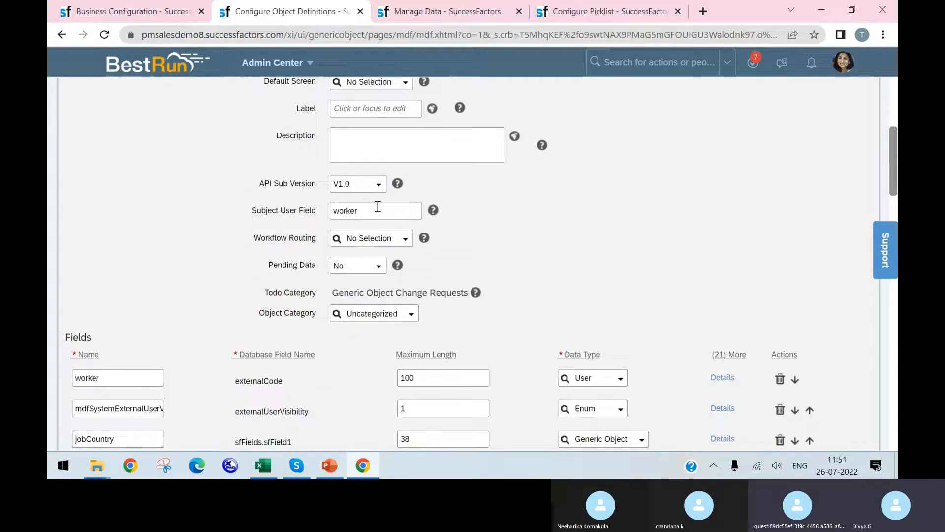
scroll(421, 257, up, 1)
click(394, 174)
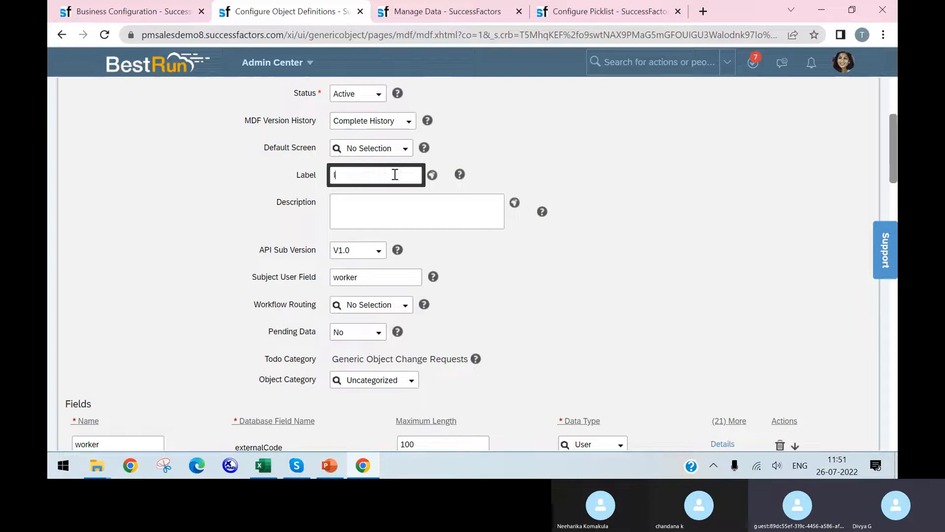
text(Payme)
text(nt O)
text(Info)
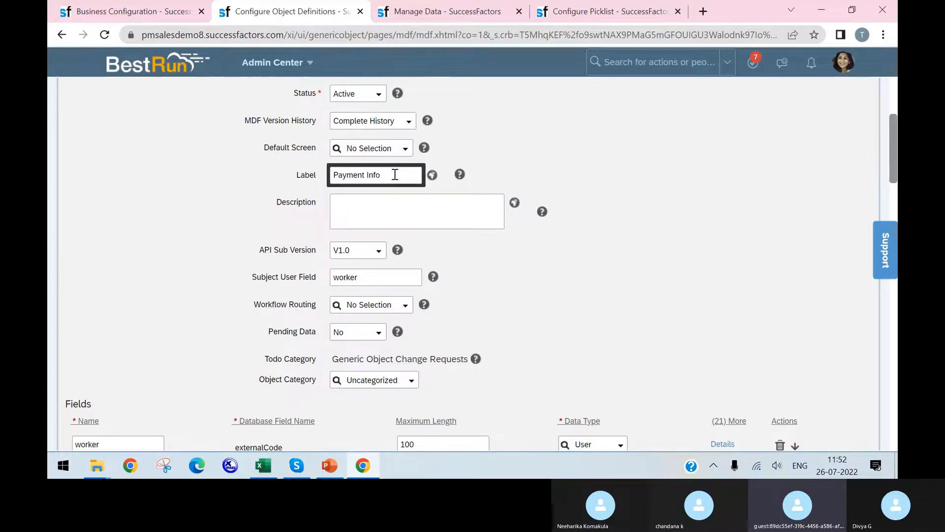
Review the details of the jobCountry field in the Payment Information object definition, and close them
click(601, 263)
scroll(602, 264, down, 5)
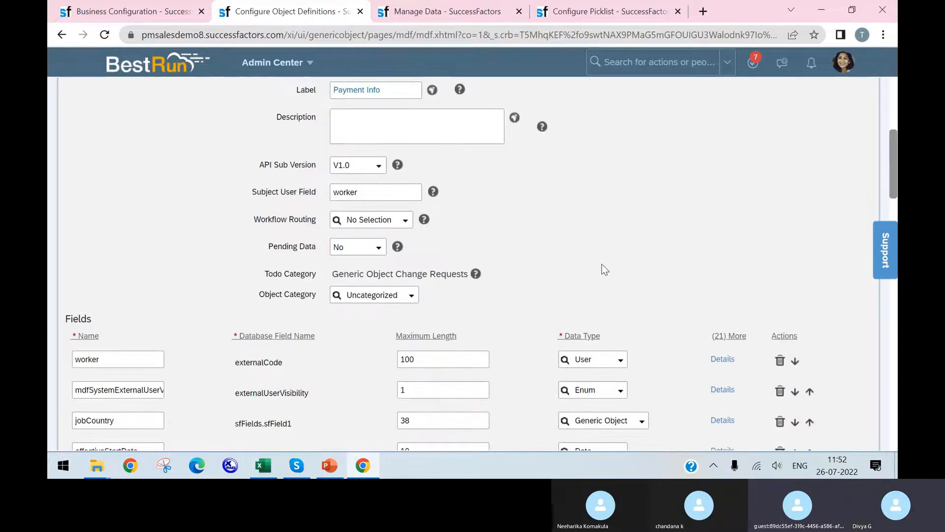
scroll(602, 268, up, 5)
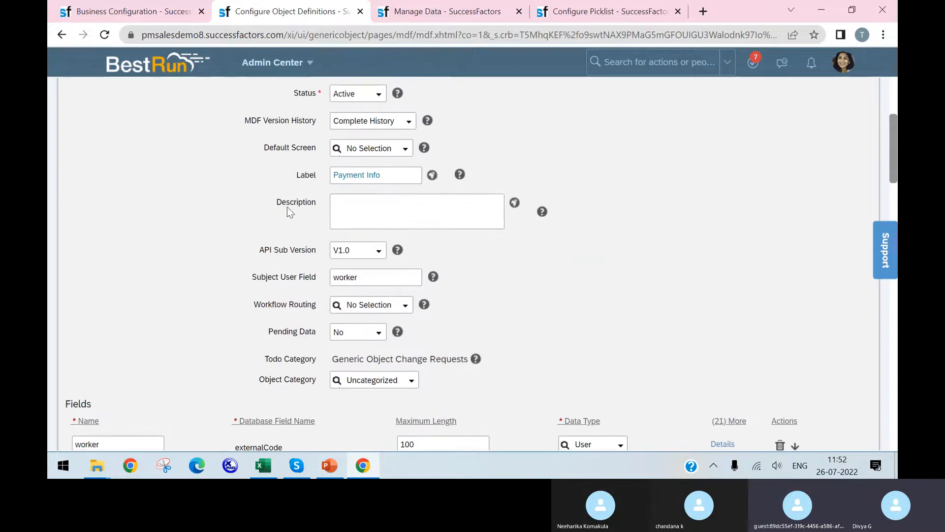
scroll(373, 251, down, 4)
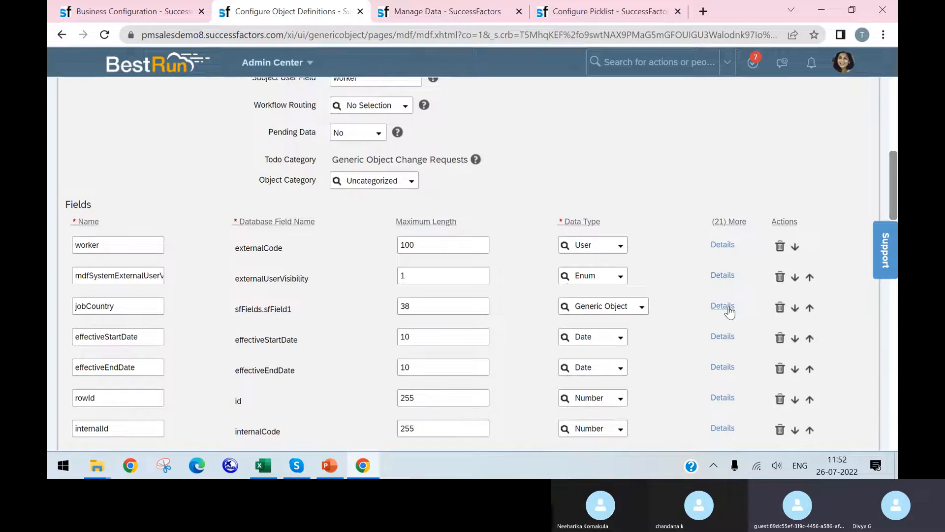
click(712, 311)
scroll(473, 266, down, 4)
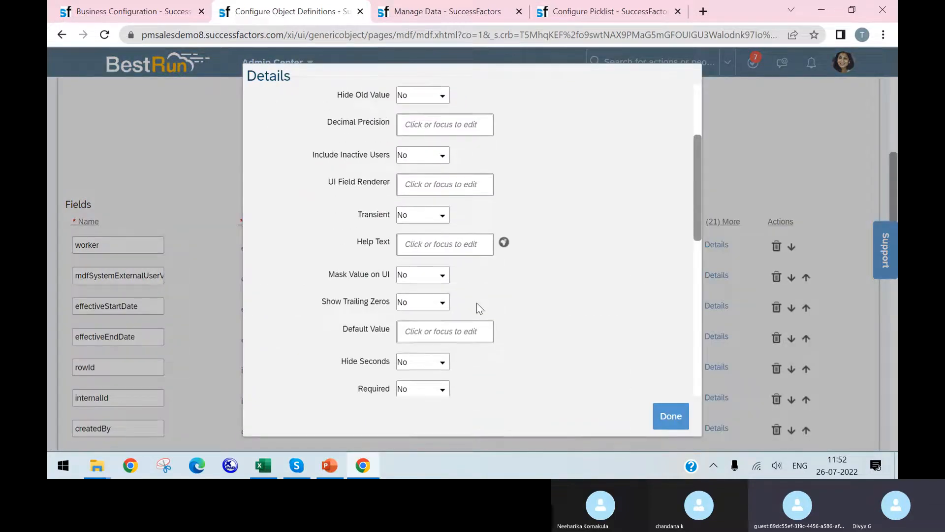
scroll(477, 302, down, 3)
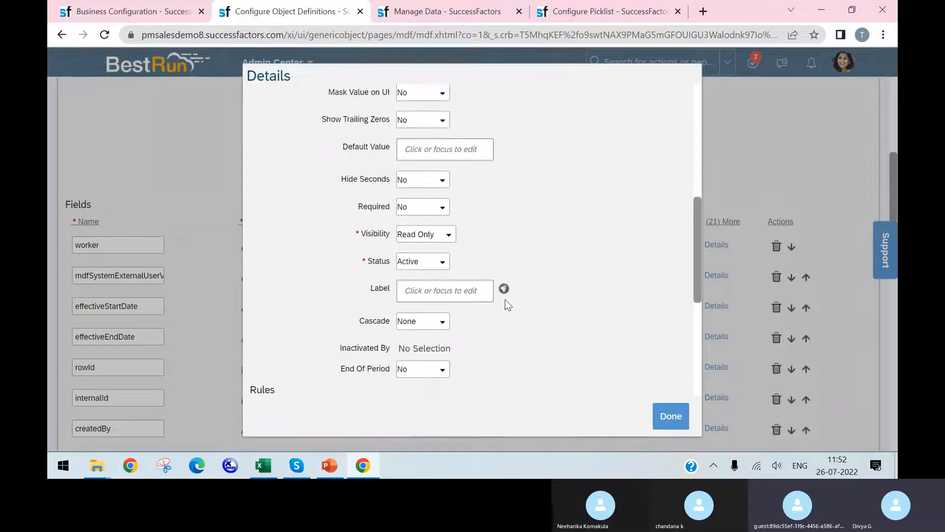
click(682, 420)
scroll(635, 389, up, 1)
scroll(622, 376, up, 4)
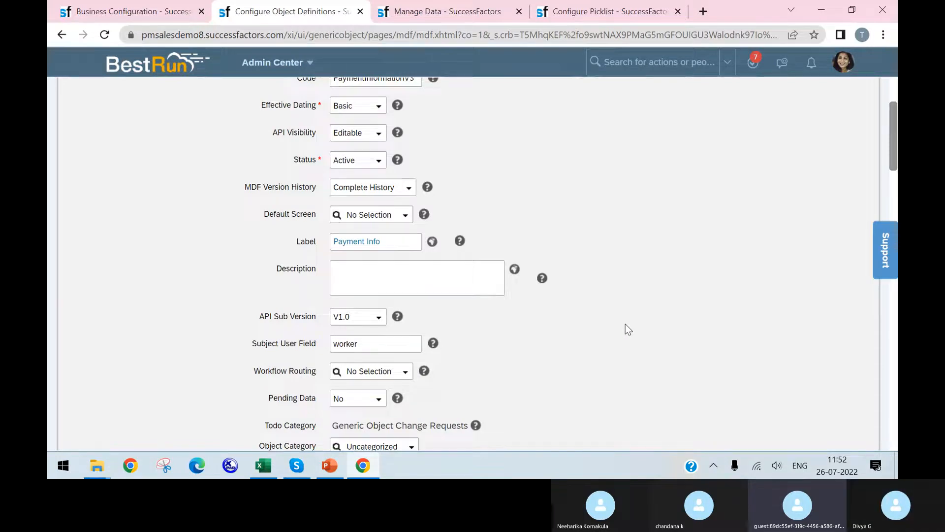
scroll(568, 299, up, 3)
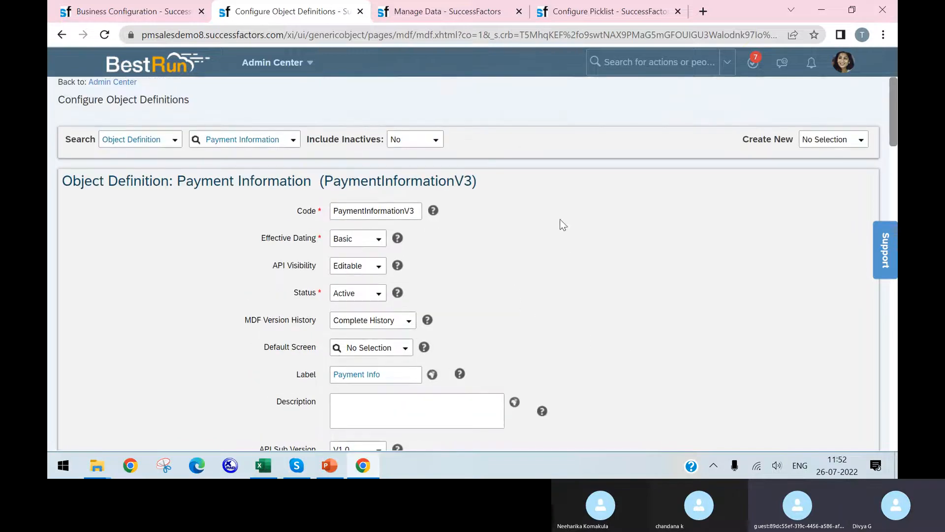
Switch to PowerPoint to check the Payment info / Bank Details checklist, and return to the Payment Information object definition in Chrome
click(436, 19)
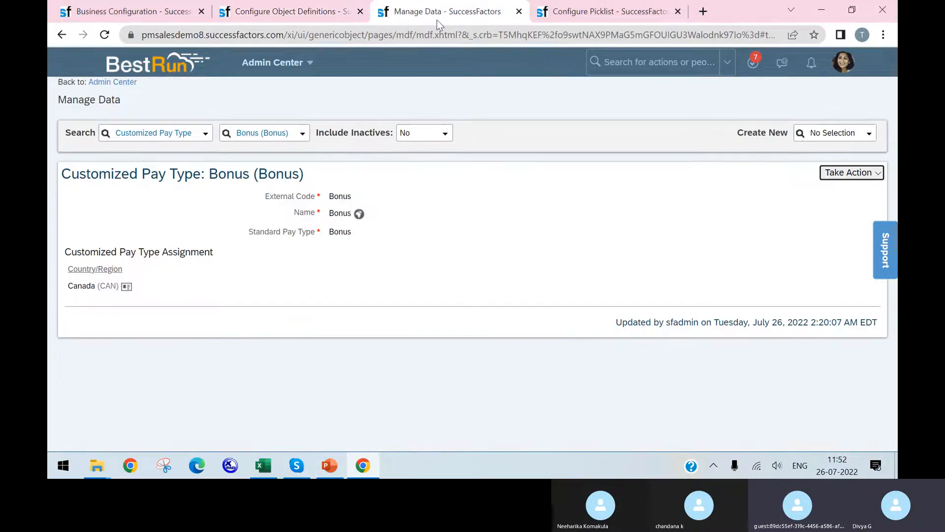
click(259, 470)
click(365, 468)
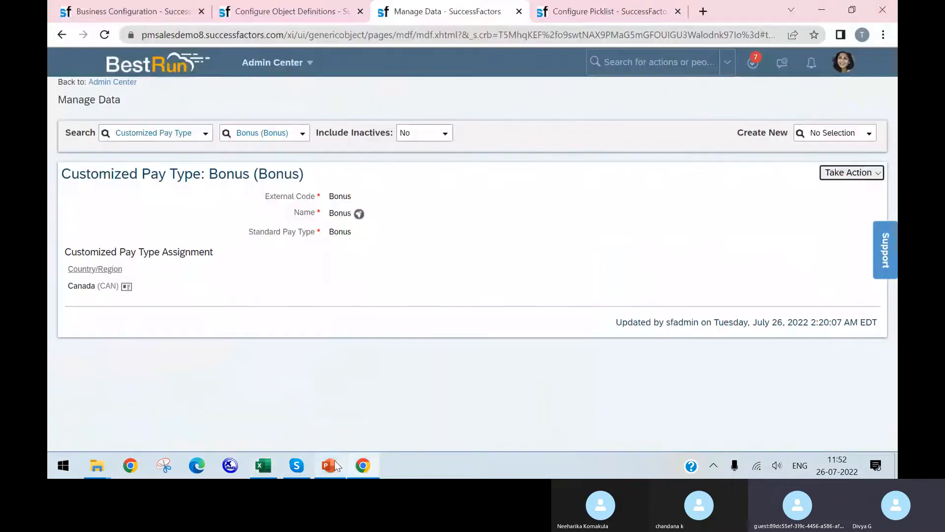
click(330, 465)
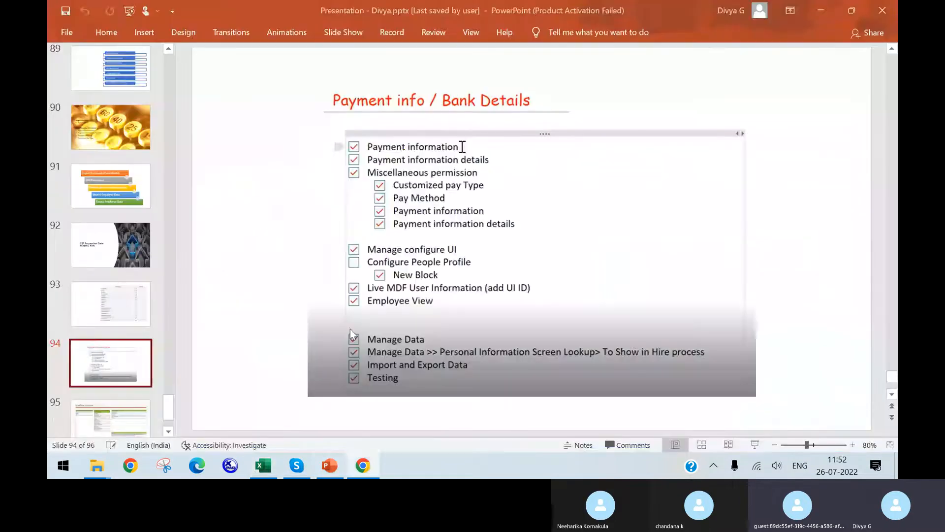
click(364, 465)
right_click(364, 465)
click(269, 15)
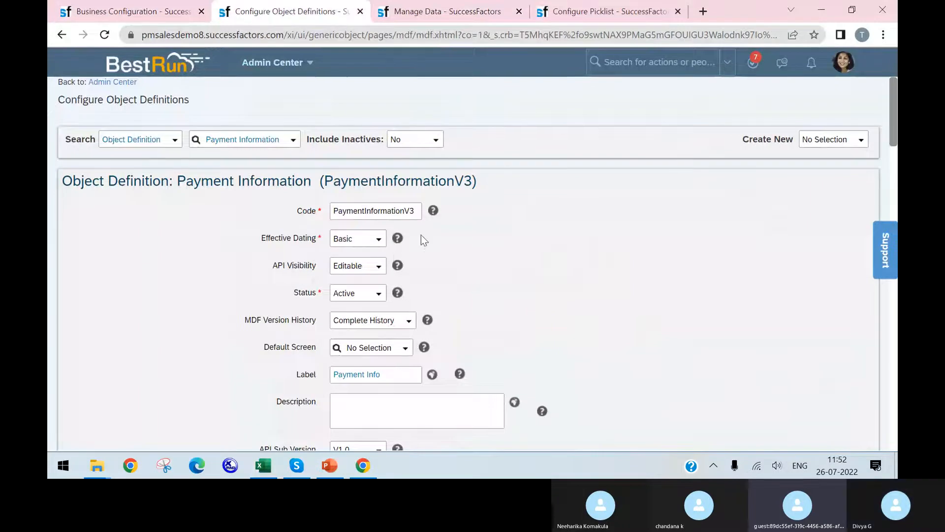
Examine the Payment Information object definition's name, code, label and list of fields
scroll(422, 238, down, 2)
scroll(460, 202, down, 3)
scroll(457, 214, down, 3)
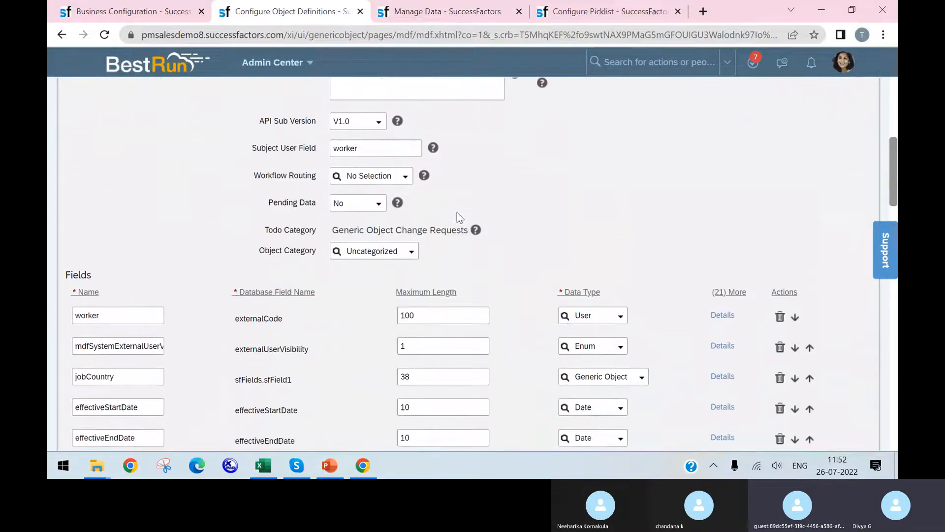
scroll(489, 173, up, 7)
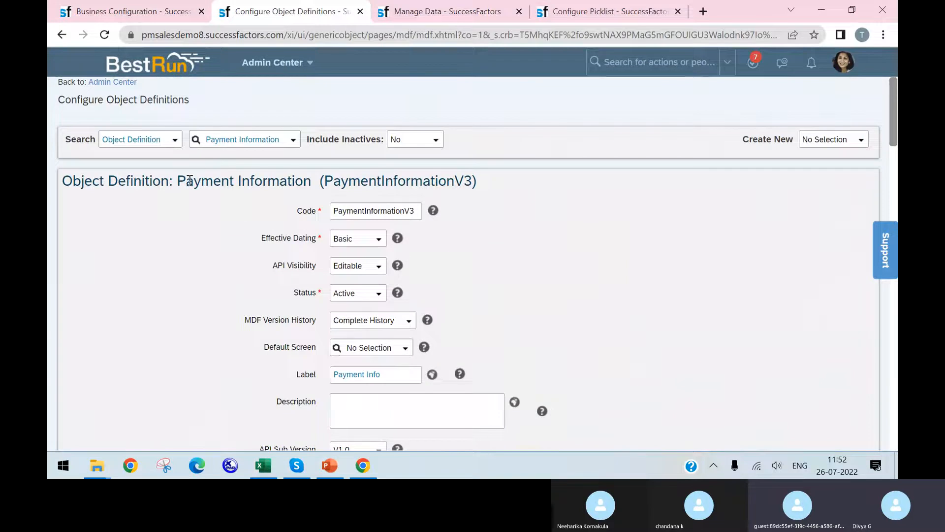
drag(185, 182, 453, 176)
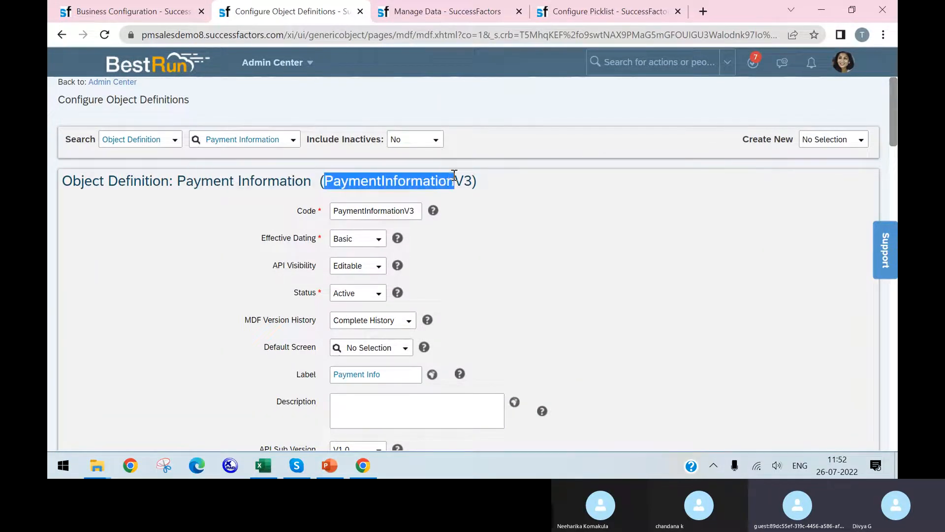
drag(419, 210, 403, 215)
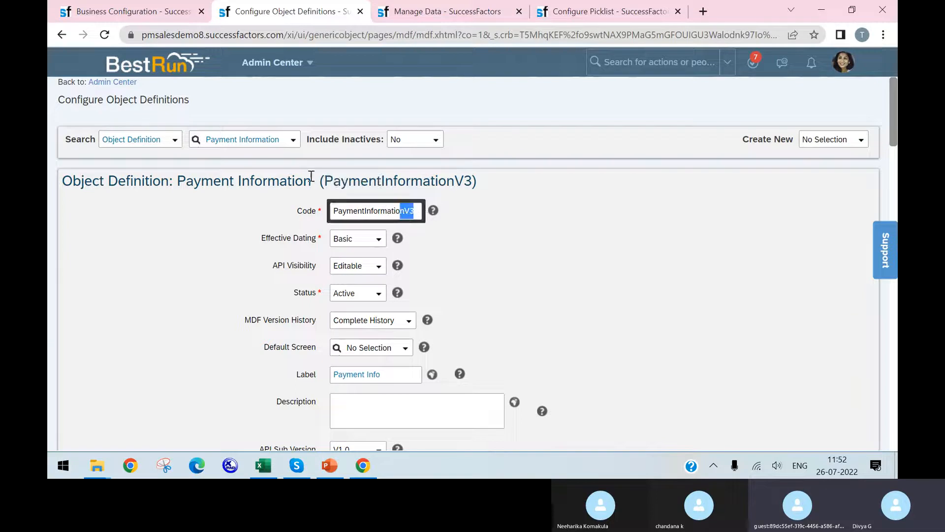
click(307, 182)
scroll(344, 268, down, 1)
click(397, 304)
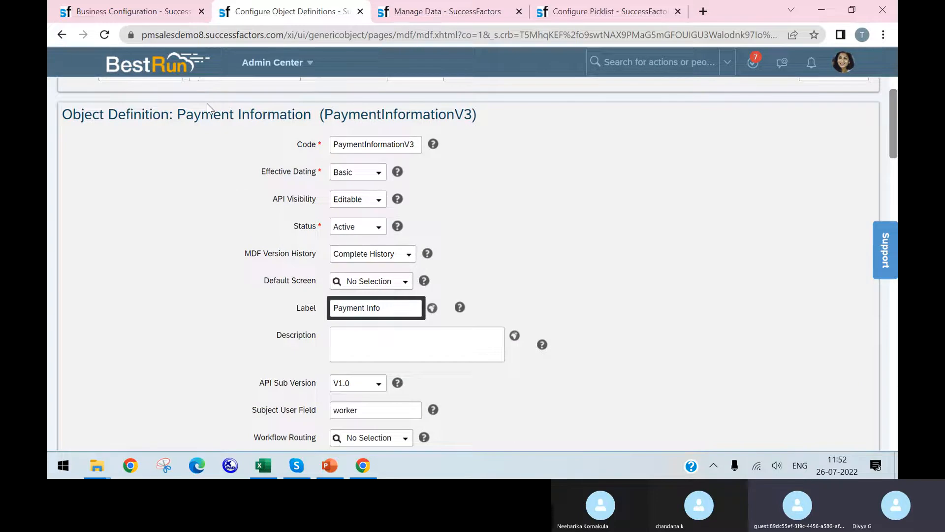
click(270, 124)
scroll(394, 306, down, 10)
scroll(114, 321, down, 3)
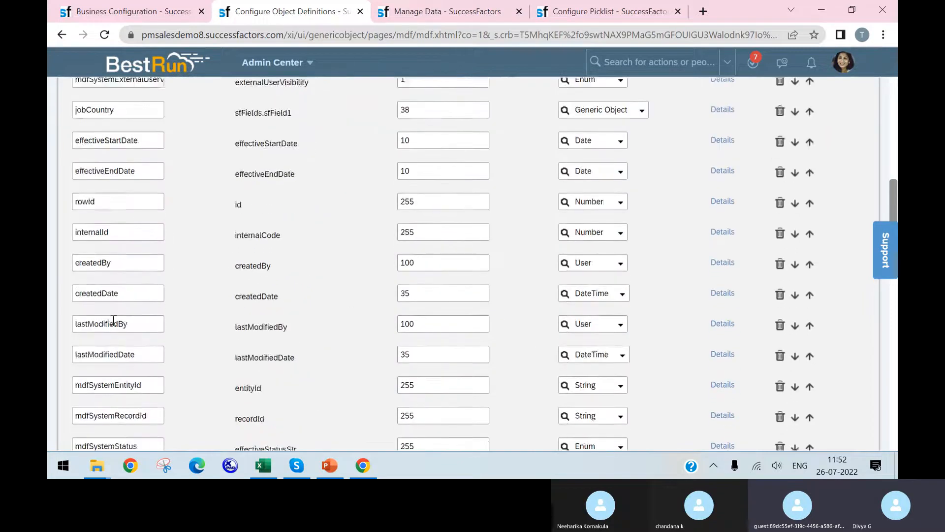
scroll(114, 321, down, 1)
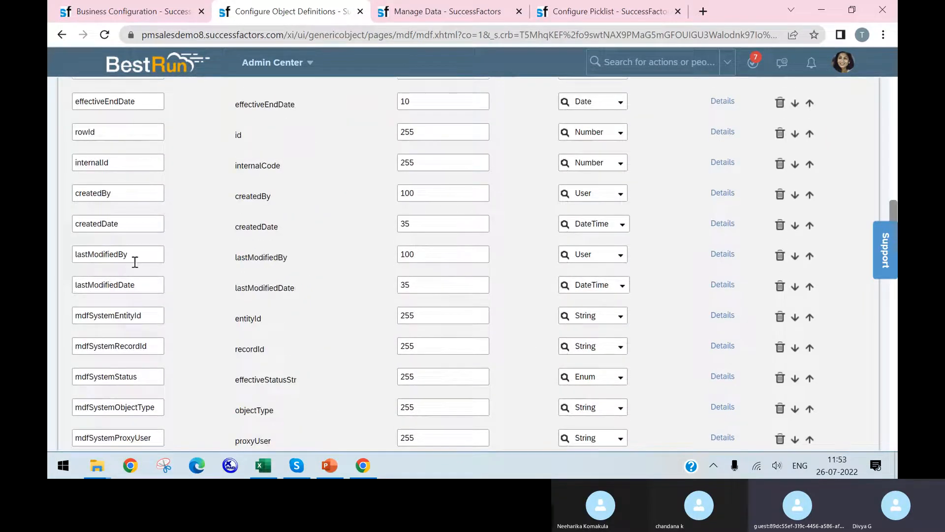
scroll(154, 179, up, 4)
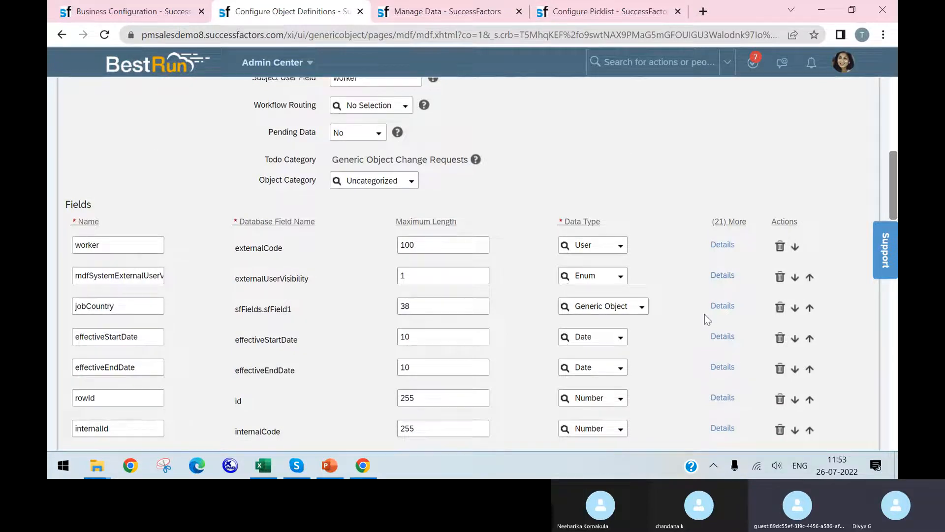
Inspect the visibility, status and label settings of the jobCountry field, and close its details without entering a label
click(722, 307)
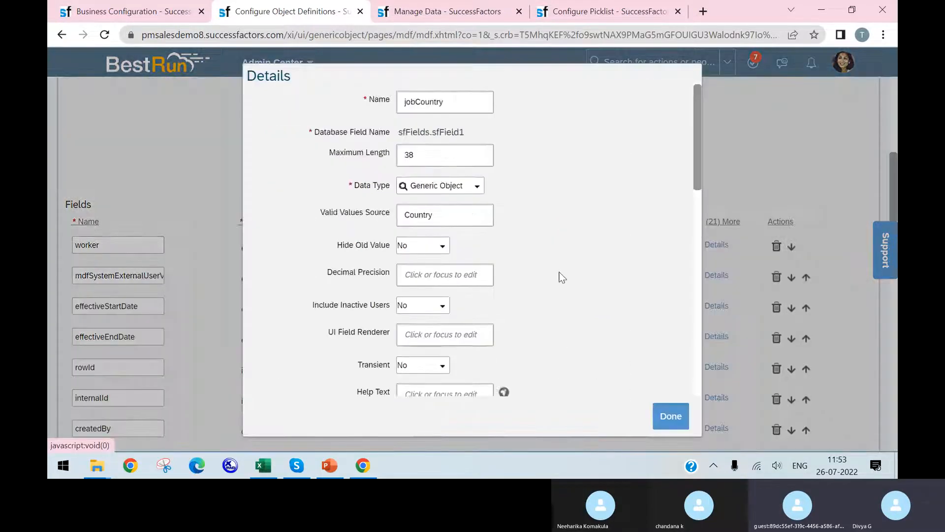
scroll(480, 286, down, 5)
scroll(448, 297, down, 2)
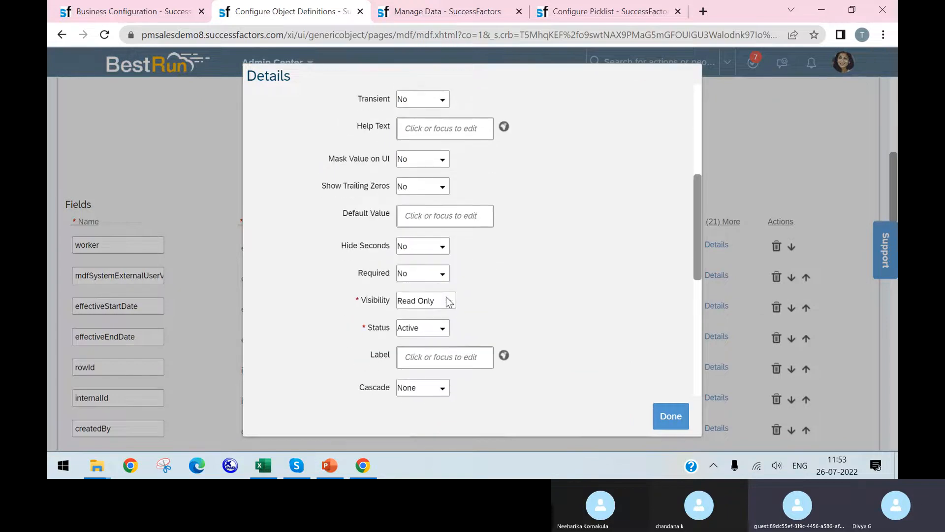
click(433, 358)
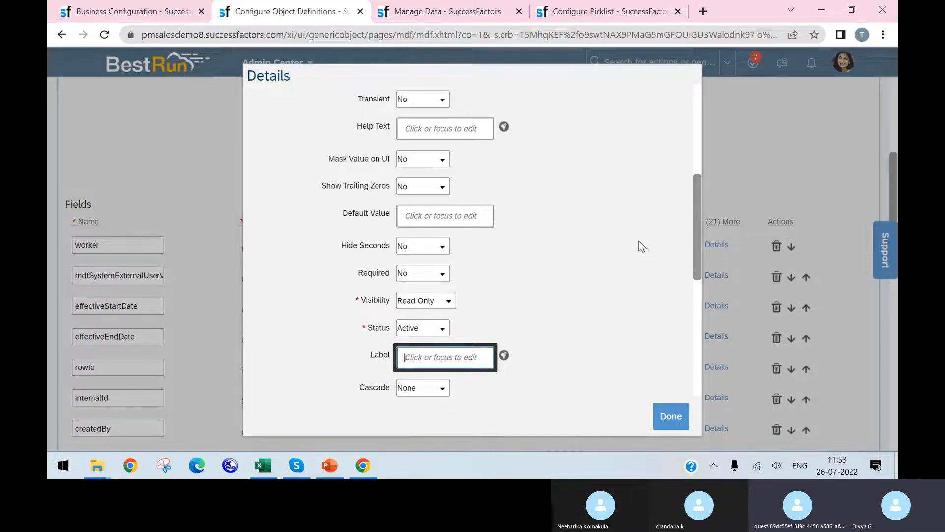
click(769, 181)
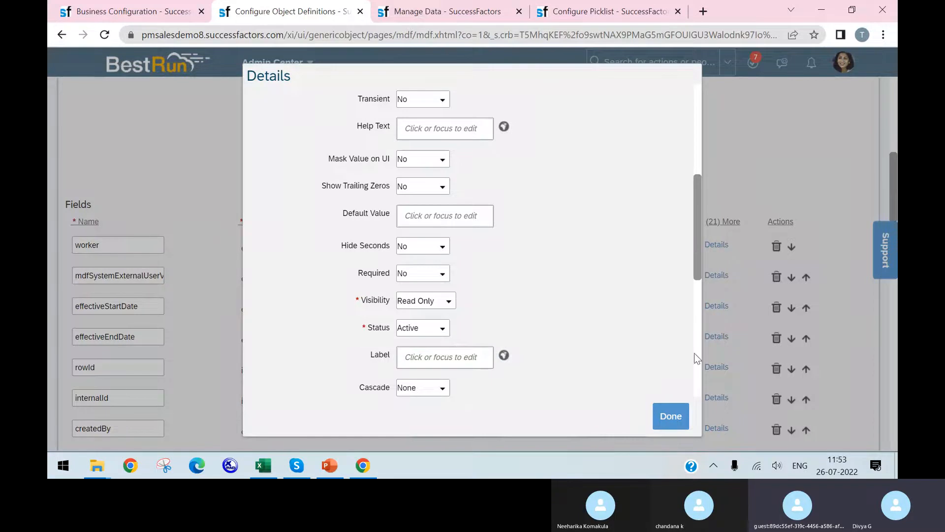
click(672, 417)
From the Manage Data page, search the actions for export employee and open Employee Export
click(473, 11)
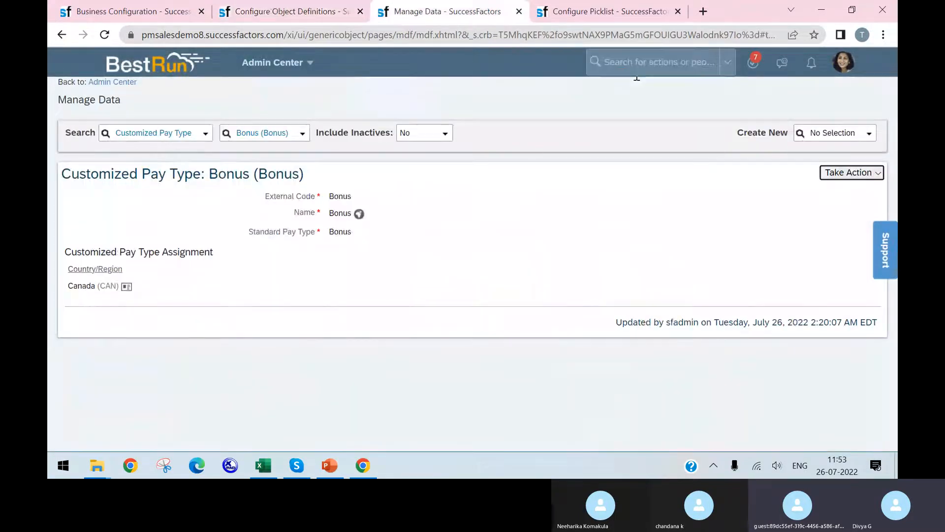
click(637, 63)
text(ex)
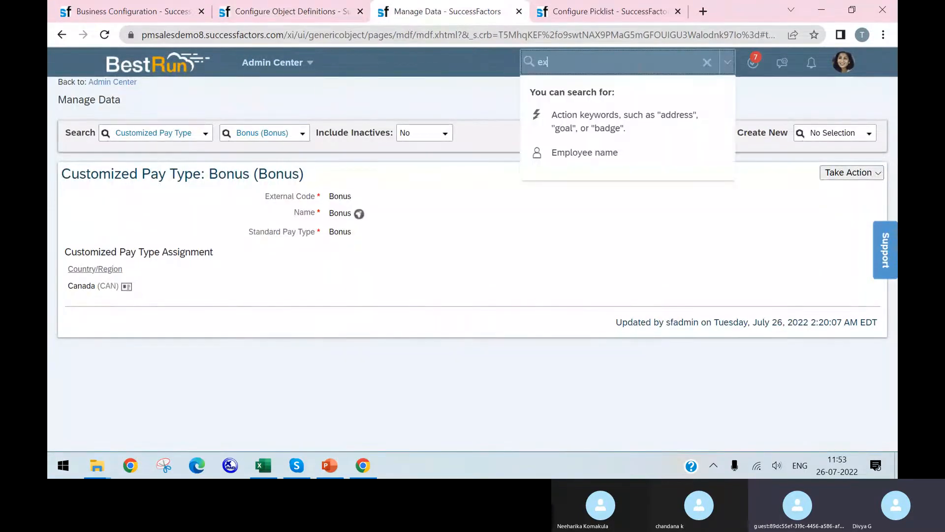
text(port employee)
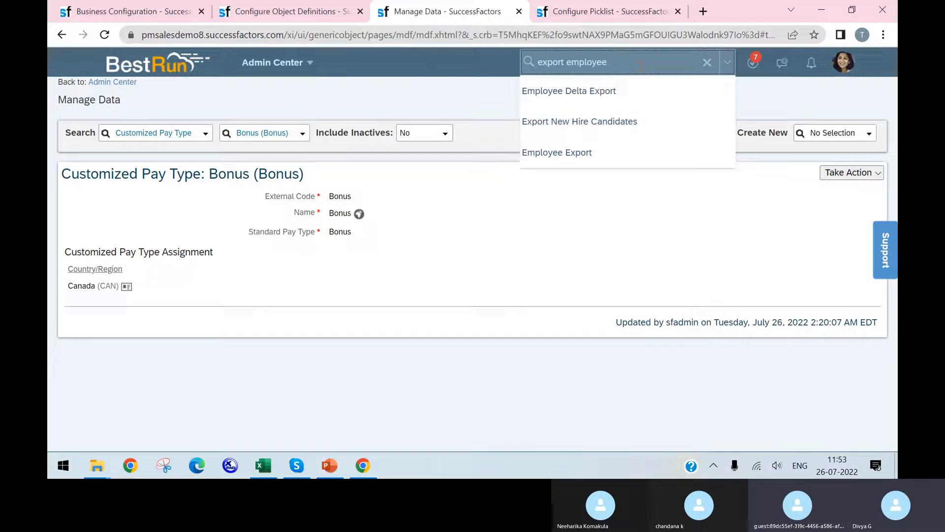
click(598, 151)
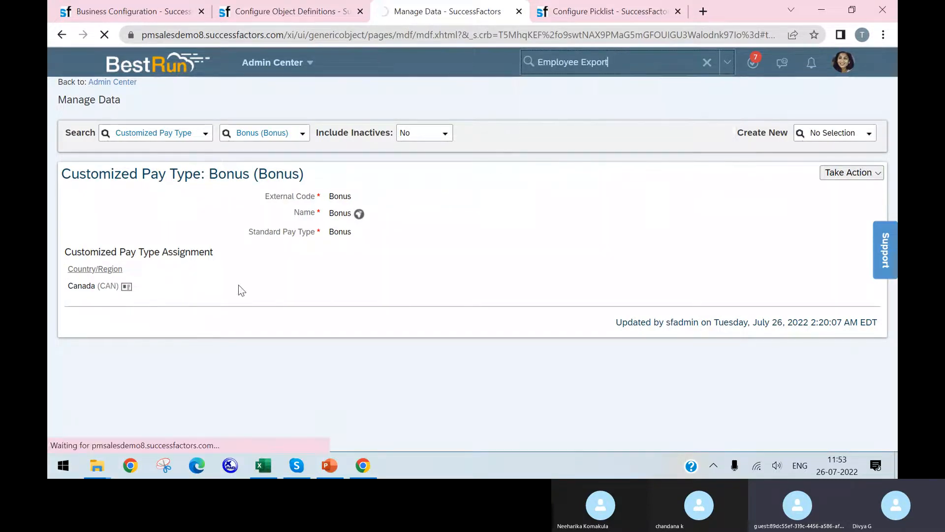
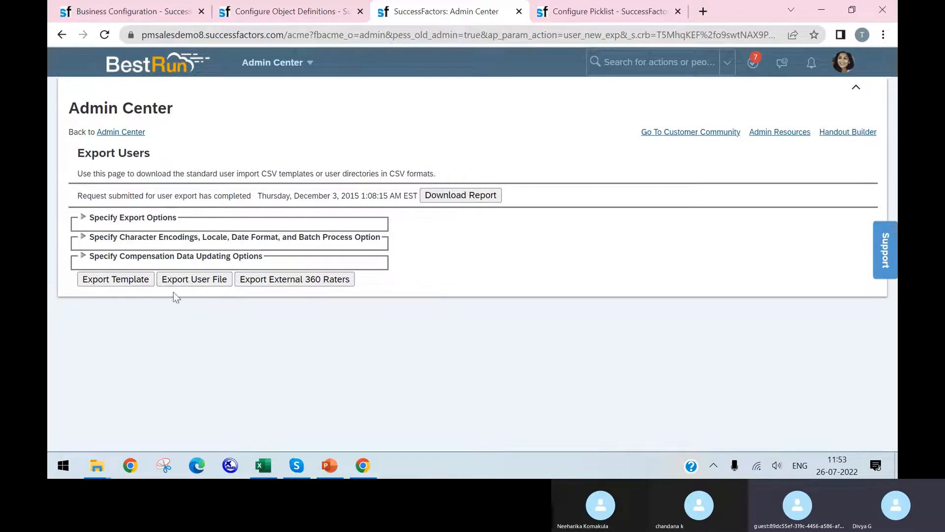
Export the user file from the Export Users page, and open the Downloads folder in File Explorer
click(207, 282)
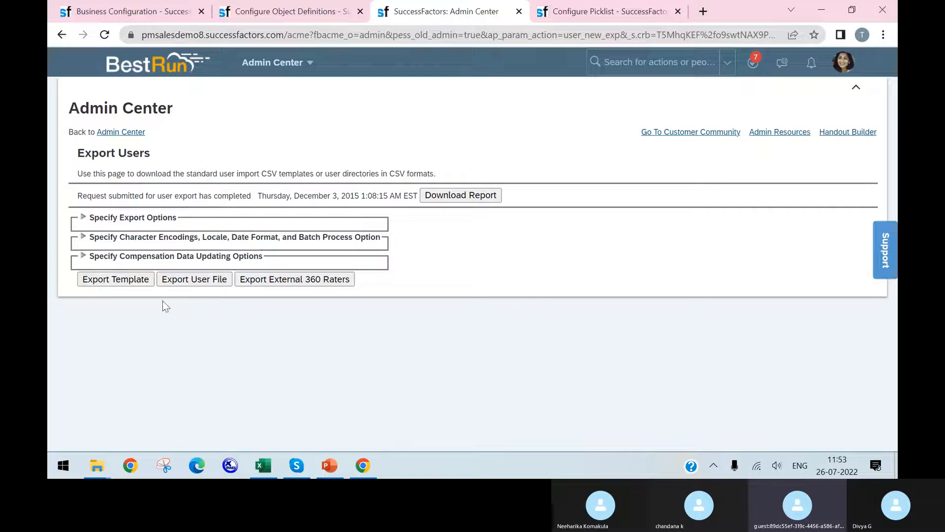
click(124, 436)
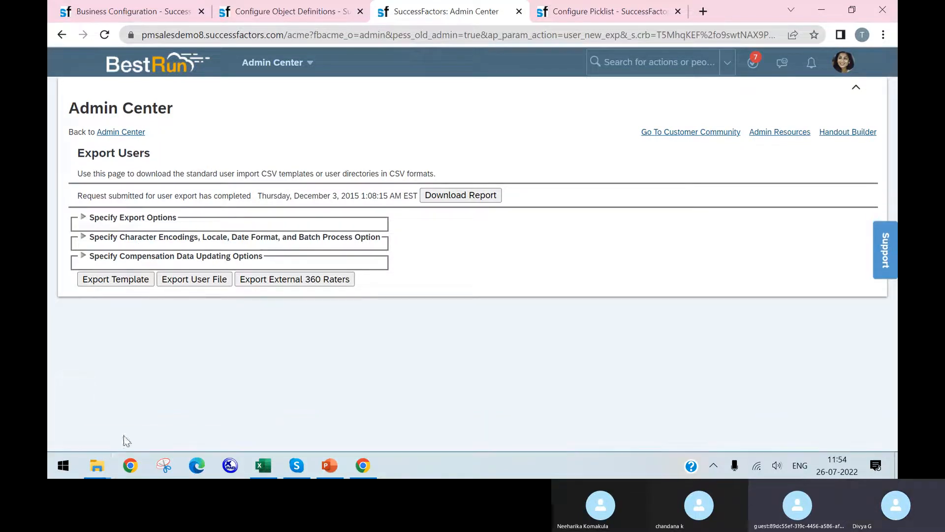
mouse_move(98, 467)
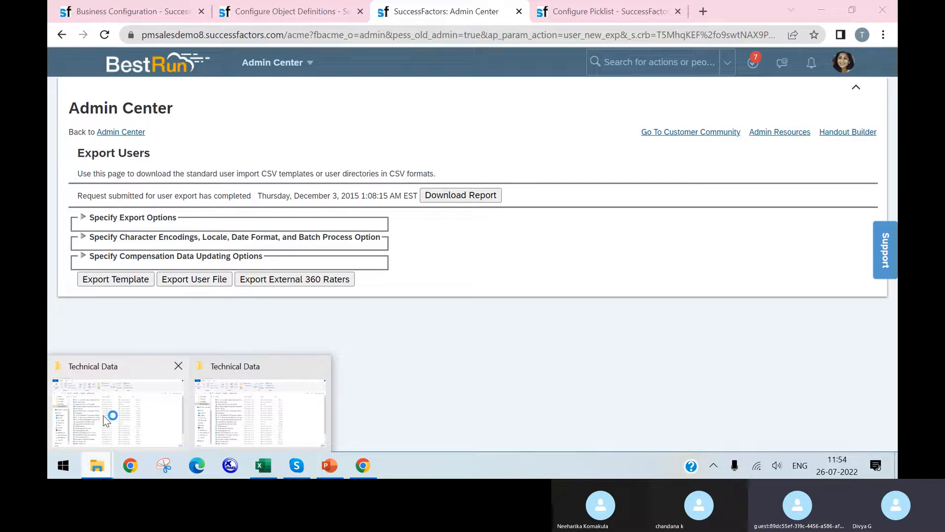
click(106, 421)
click(113, 296)
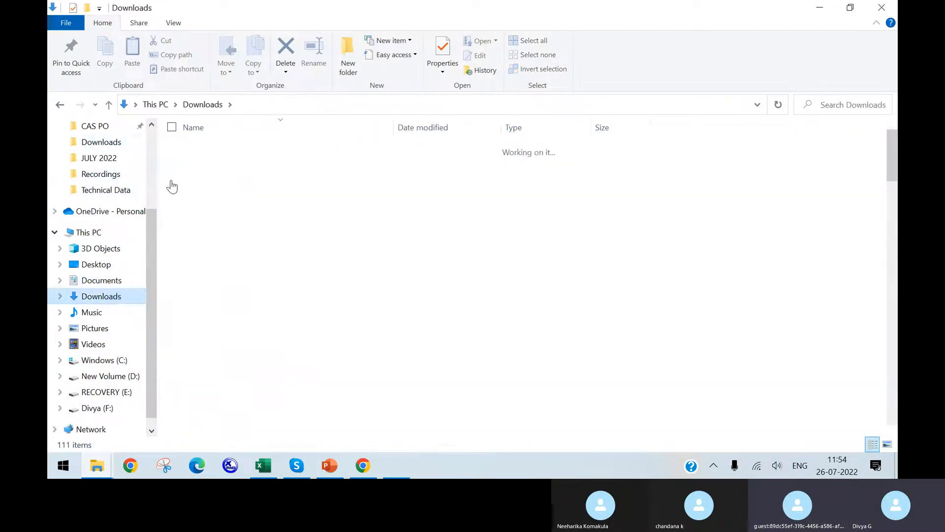
Extract the UserDirectorySFPART063860 (5) archive into Downloads, replacing all existing files, and open the extracted UserDirectory_SFPART063860_293 file
double_click(189, 164)
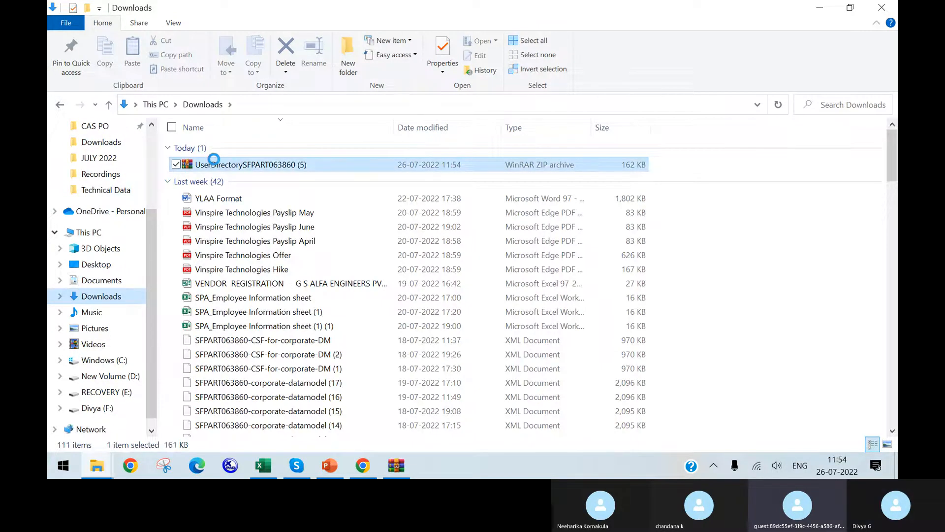
double_click(215, 164)
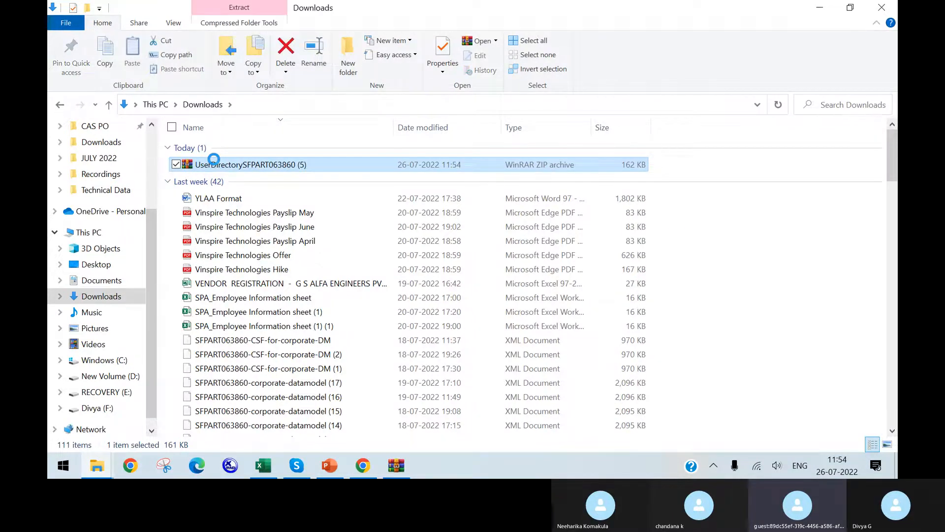
right_click(214, 161)
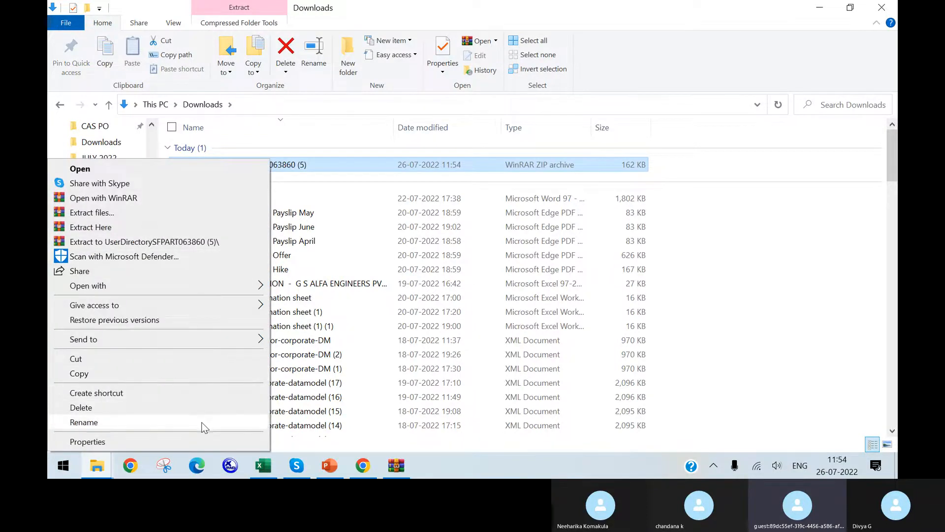
click(167, 227)
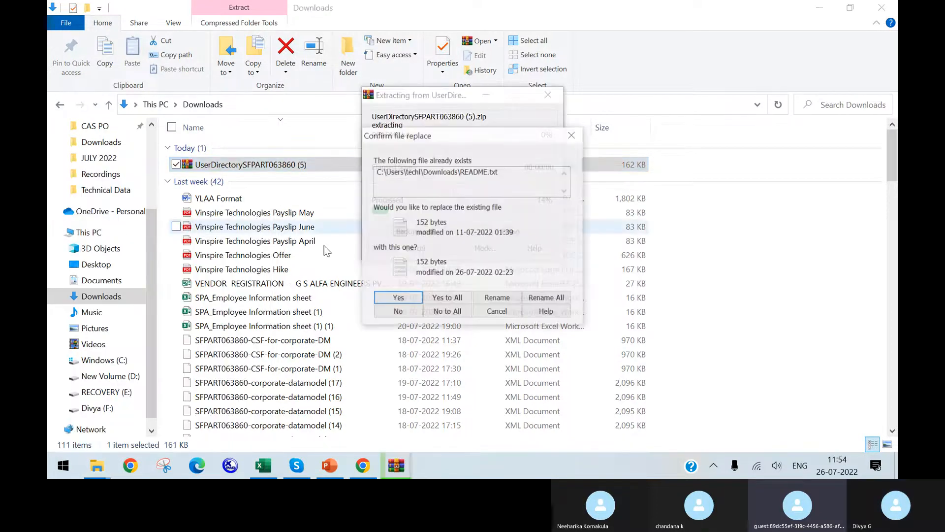
click(461, 301)
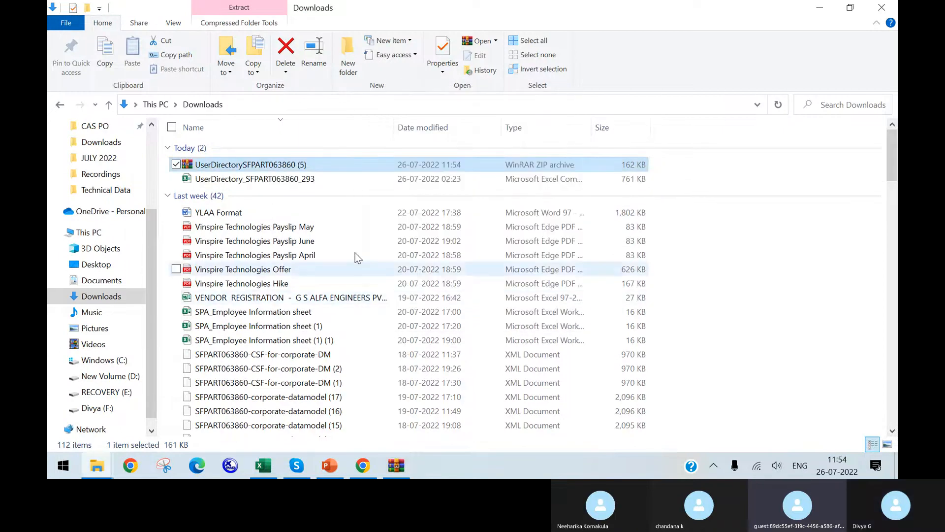
click(253, 181)
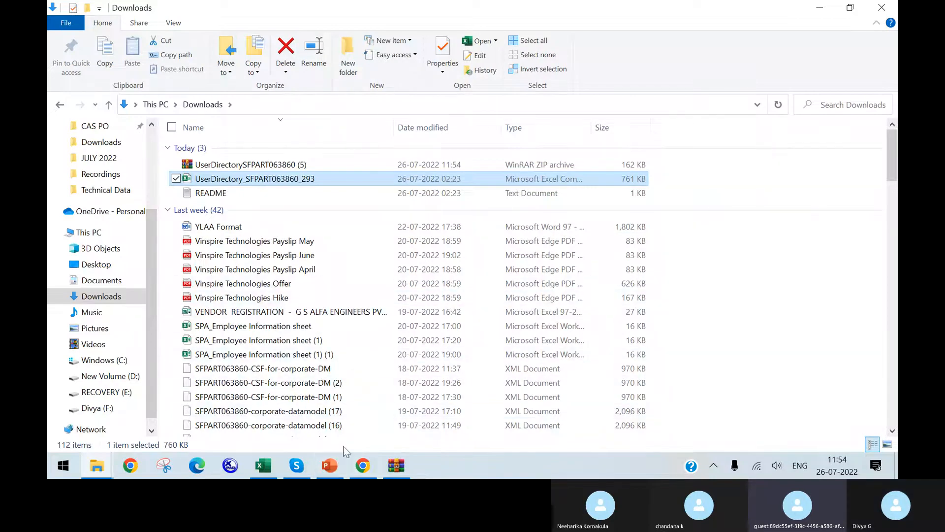
click(364, 466)
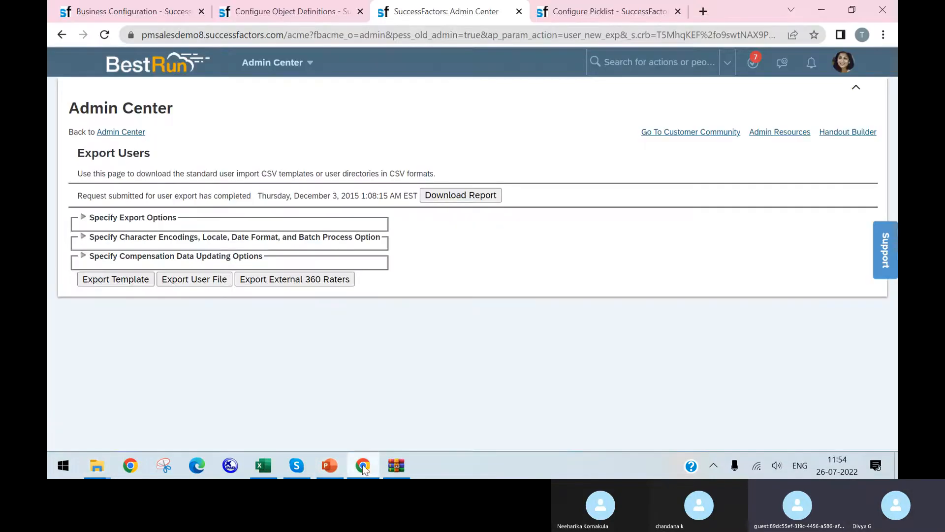
click(262, 465)
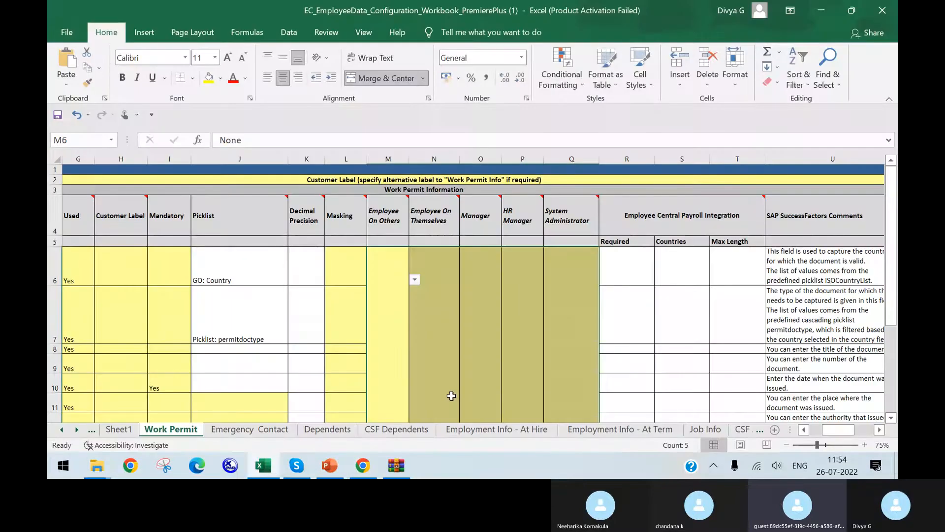
click(353, 268)
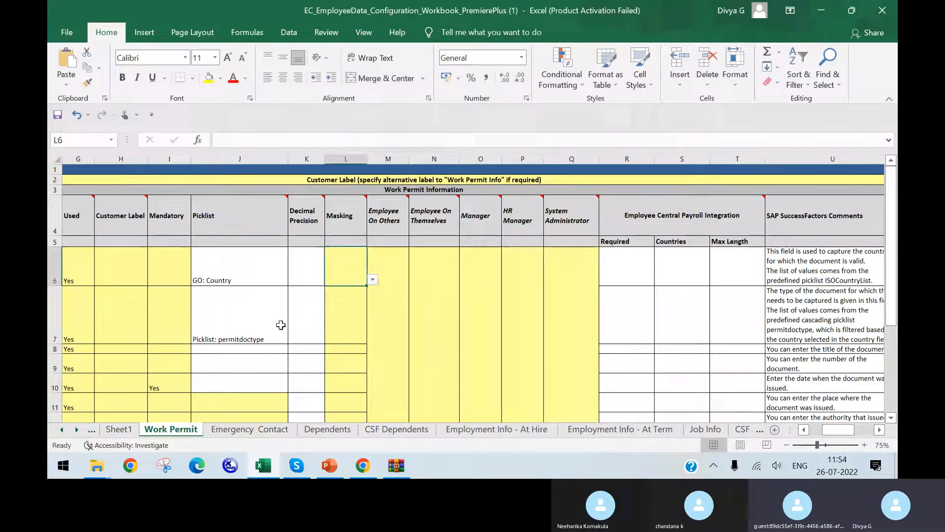
click(281, 325)
key(F2)
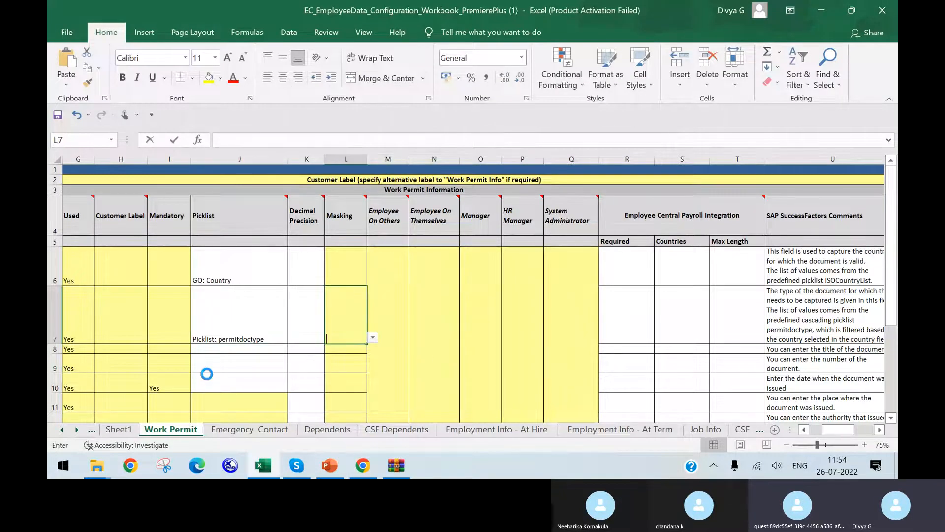
click(205, 375)
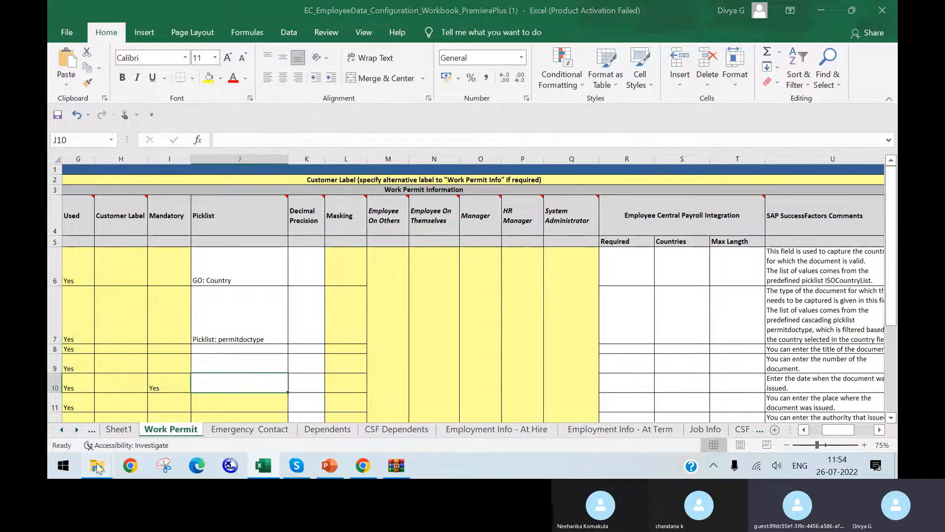
mouse_move(97, 466)
click(170, 406)
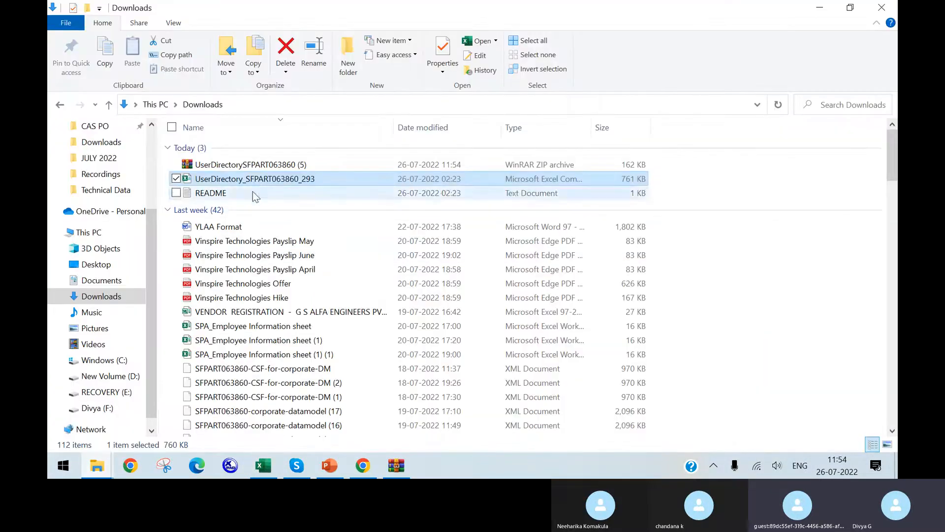
Switch to the UserDirectory_SFPART063860_293 file in Excel, browse its employee rows, and fit the TITLE column's width to its contents
click(265, 466)
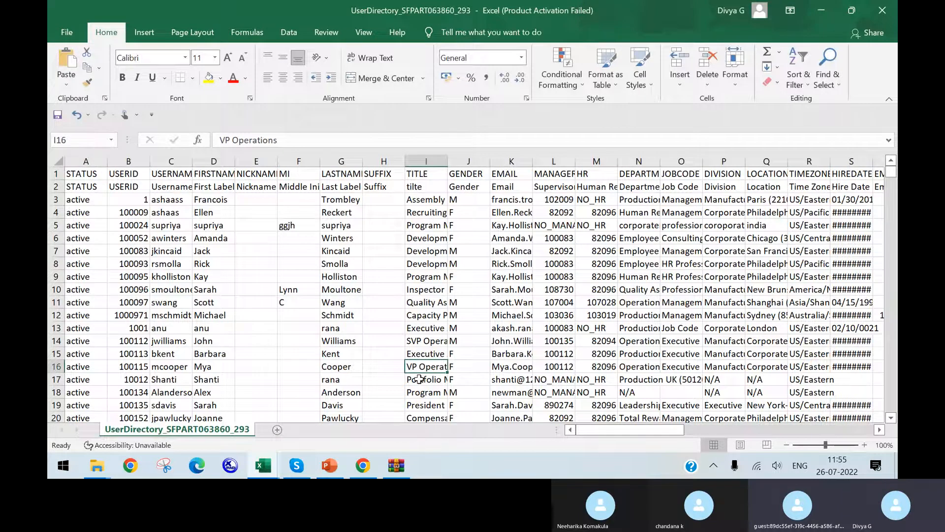
scroll(207, 287, down, 11)
scroll(359, 289, down, 20)
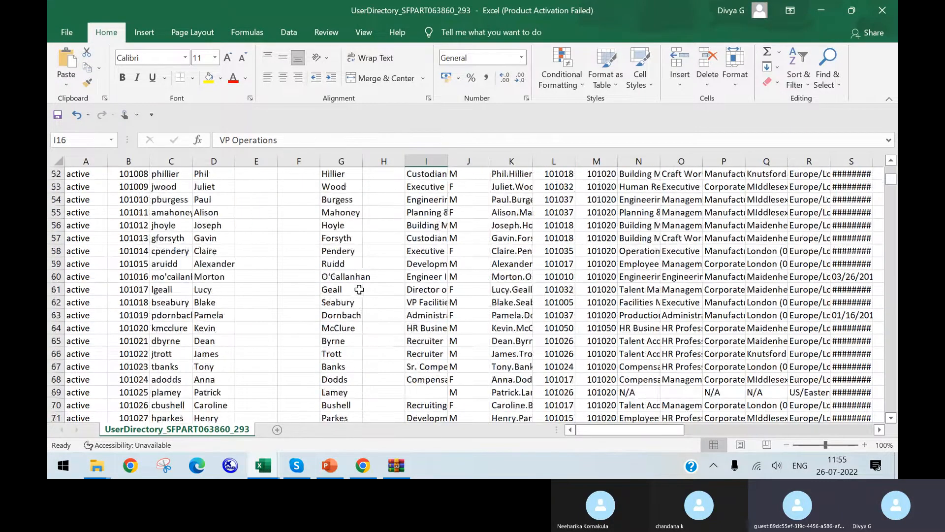
scroll(365, 297, up, 20)
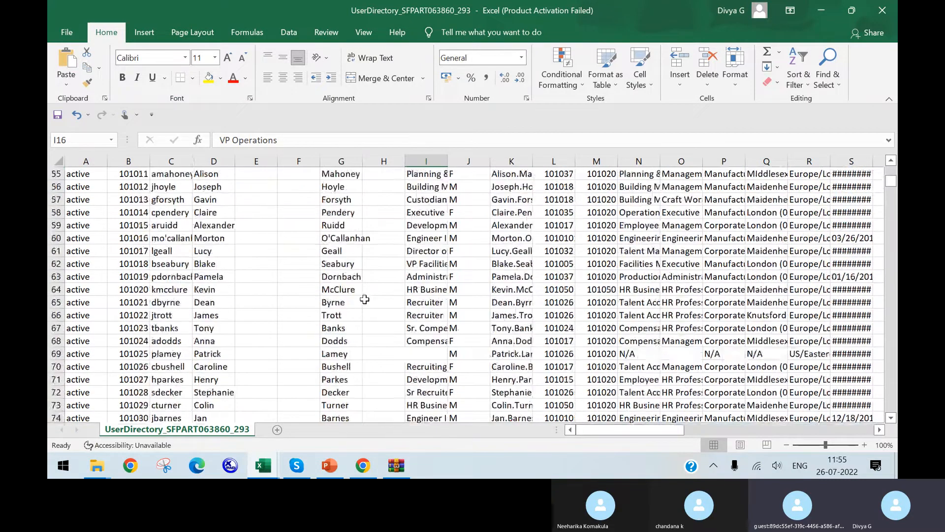
scroll(364, 299, up, 6)
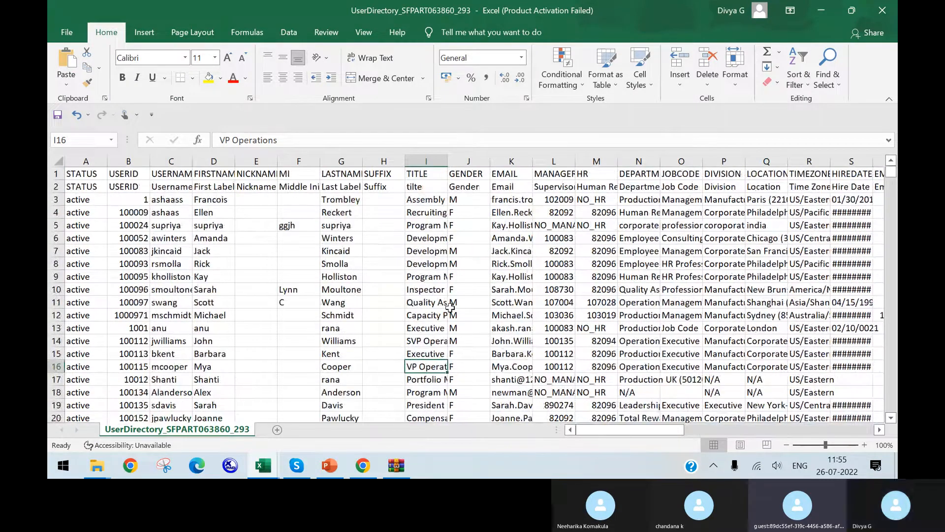
double_click(447, 157)
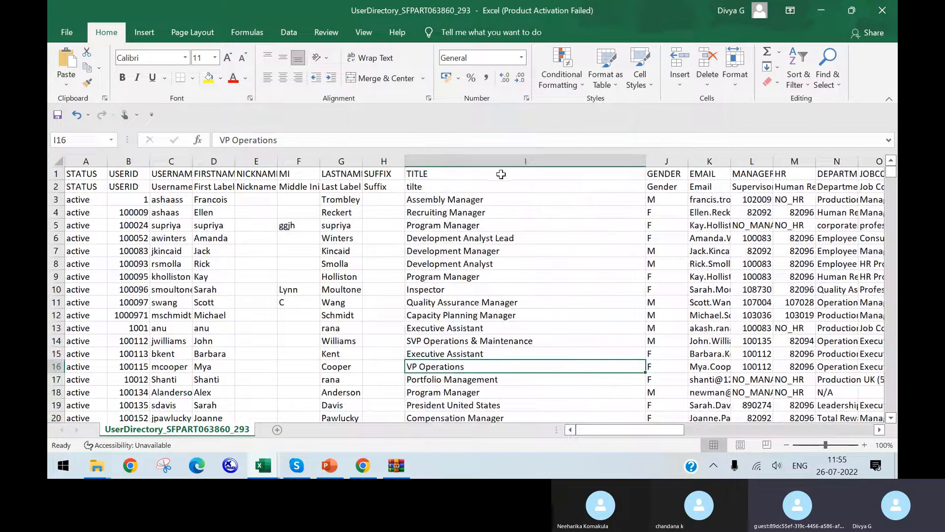
Examine the exported user directory's remaining columns, including the location, address, custom and assignment fields
drag(611, 428, 704, 432)
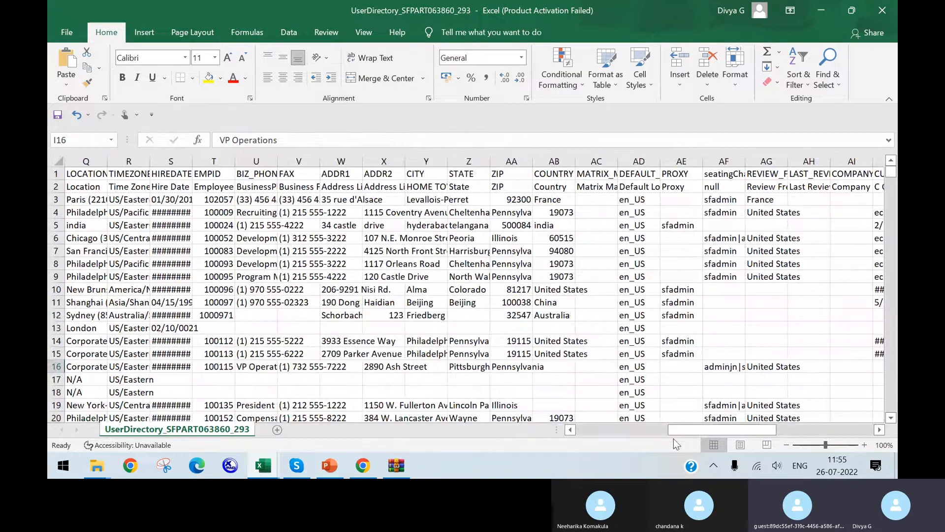
drag(680, 430, 804, 411)
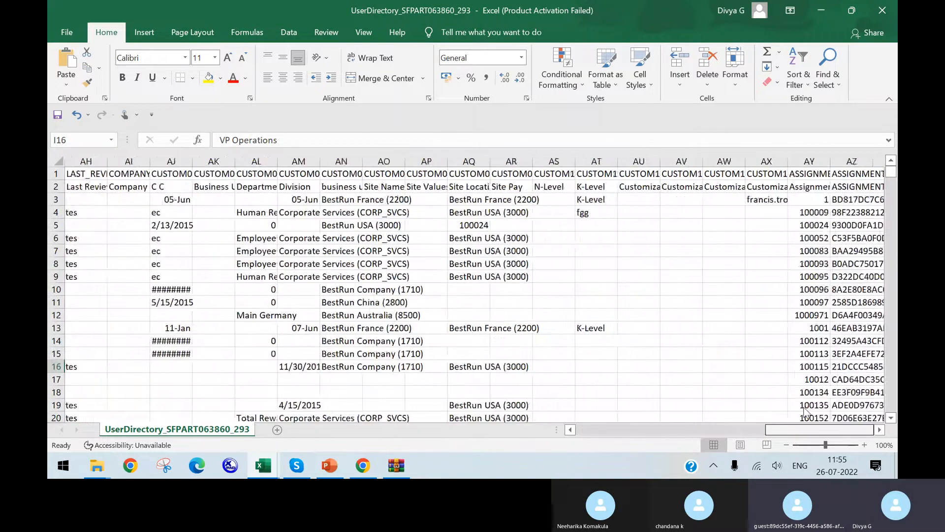
click(472, 224)
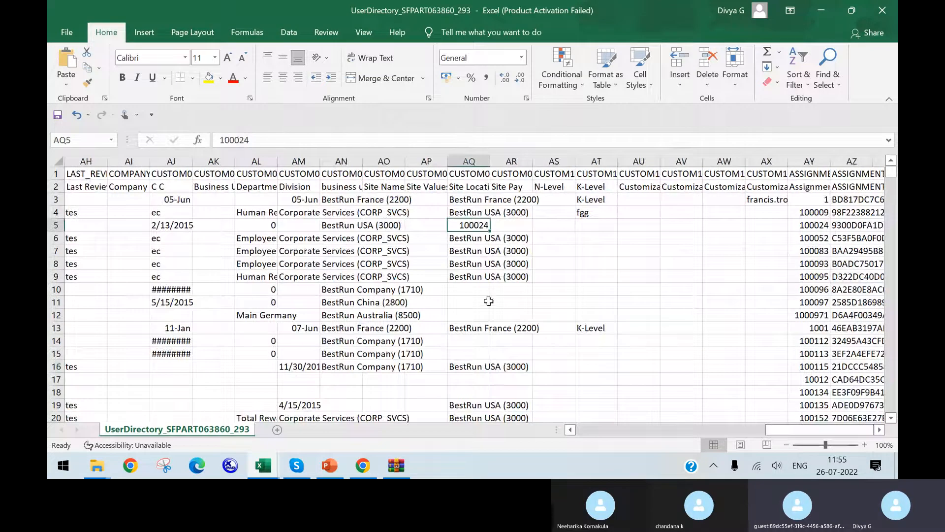
click(481, 332)
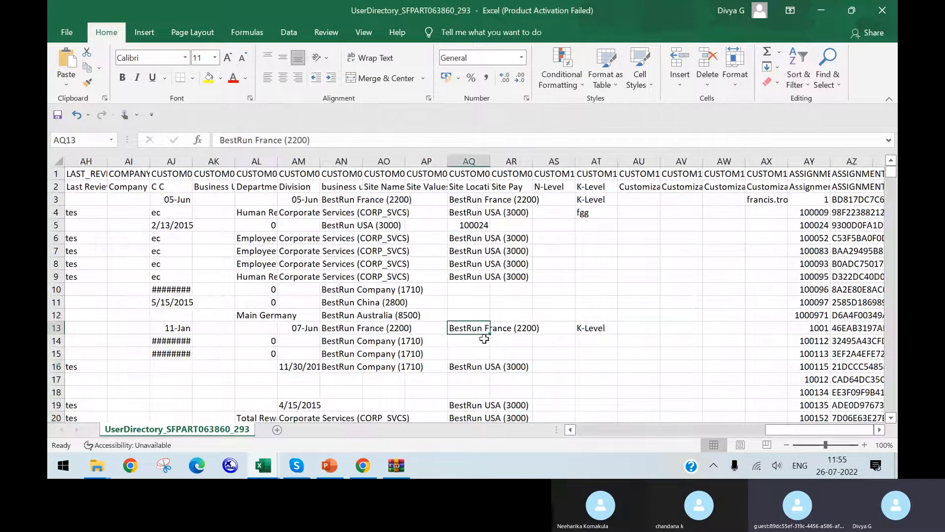
click(492, 277)
drag(815, 433, 612, 444)
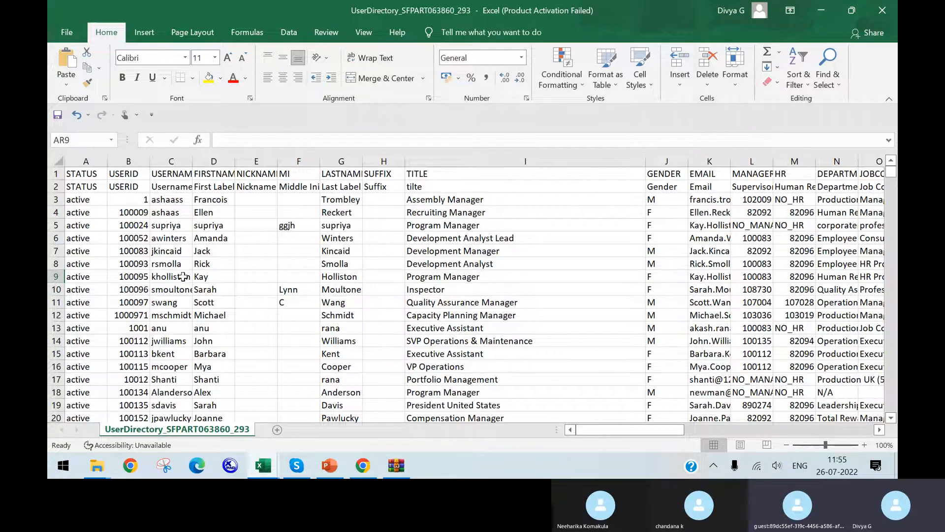
Look through the user IDs and usernames from row 34 onward and check those employees' remaining columns
scroll(302, 313, down, 11)
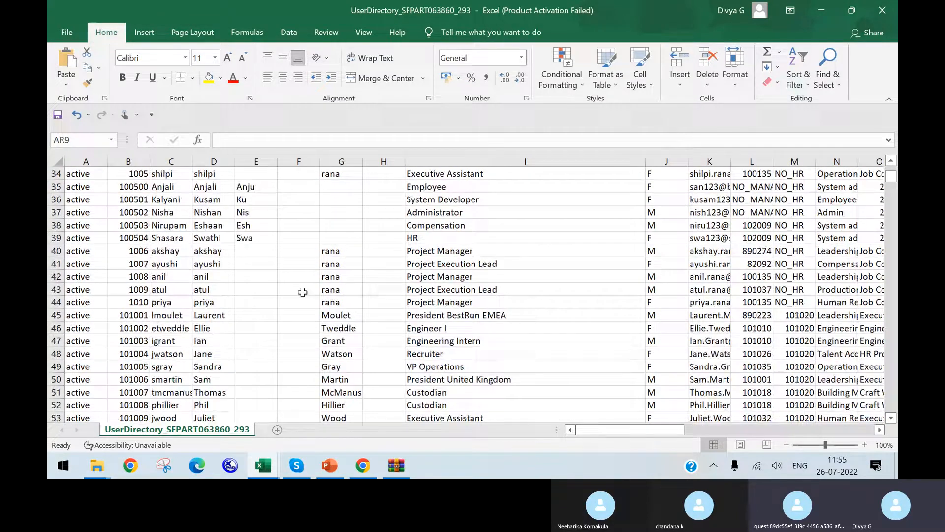
click(138, 311)
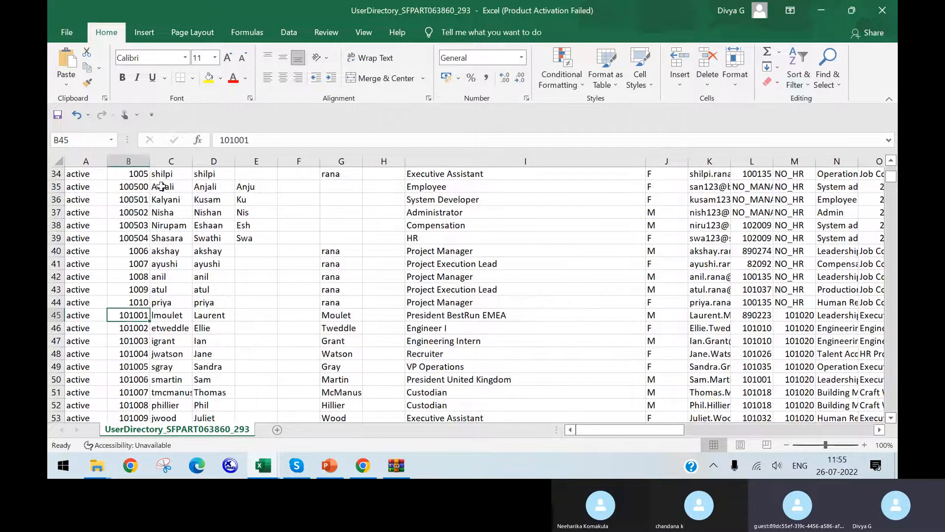
click(165, 175)
key(ctrl+shift+Down)
drag(619, 429, 843, 424)
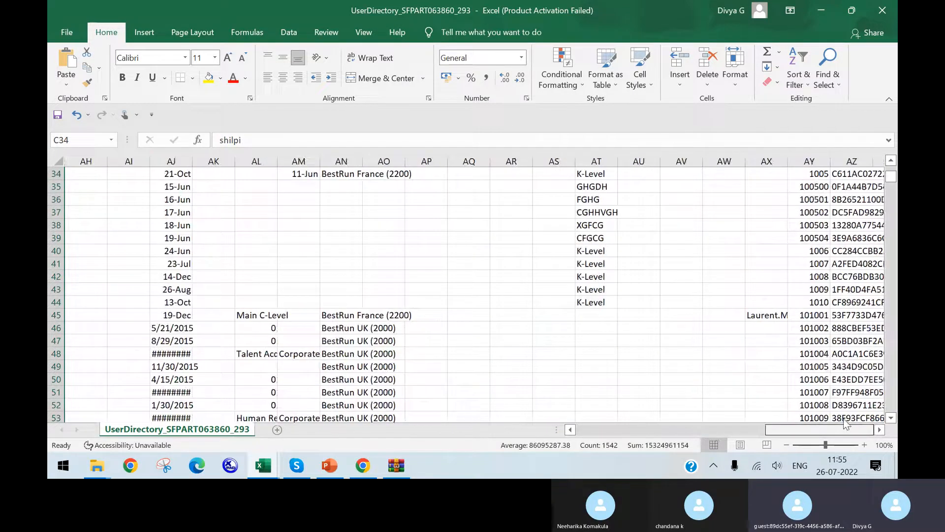
drag(842, 419, 640, 418)
Copy the employee's user ID from cell B53
click(176, 220)
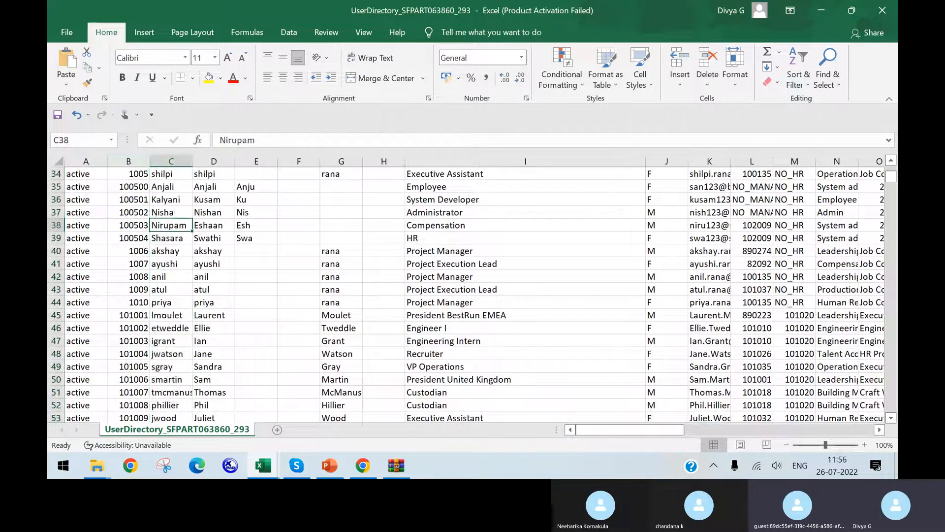
click(130, 225)
key(ctrl+c)
drag(158, 401, 222, 424)
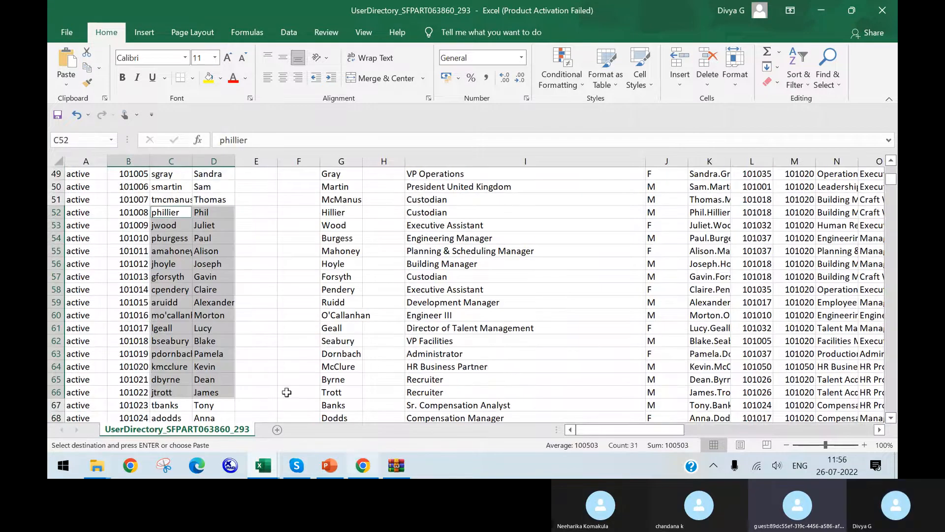
click(137, 226)
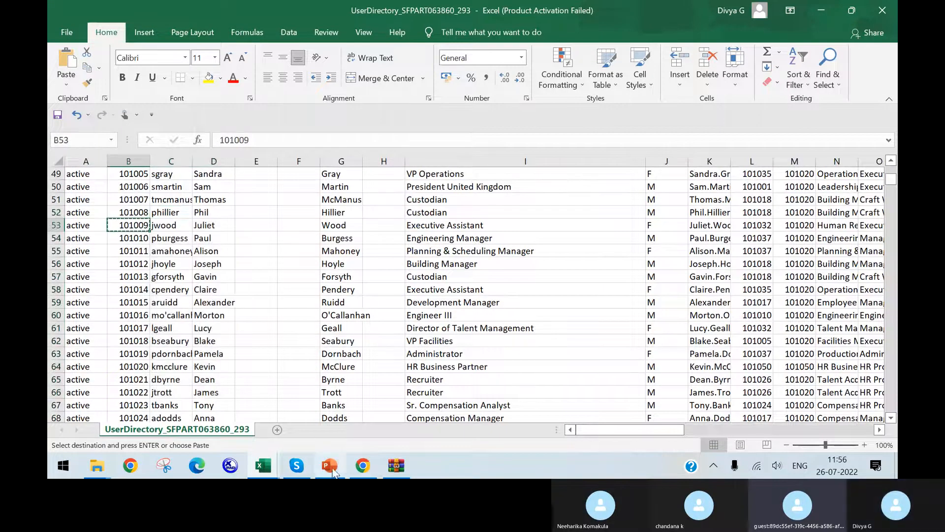
Switch to SuccessFactors in Chrome, search for the copied user ID, and open the matching employee's profile
click(363, 465)
click(654, 62)
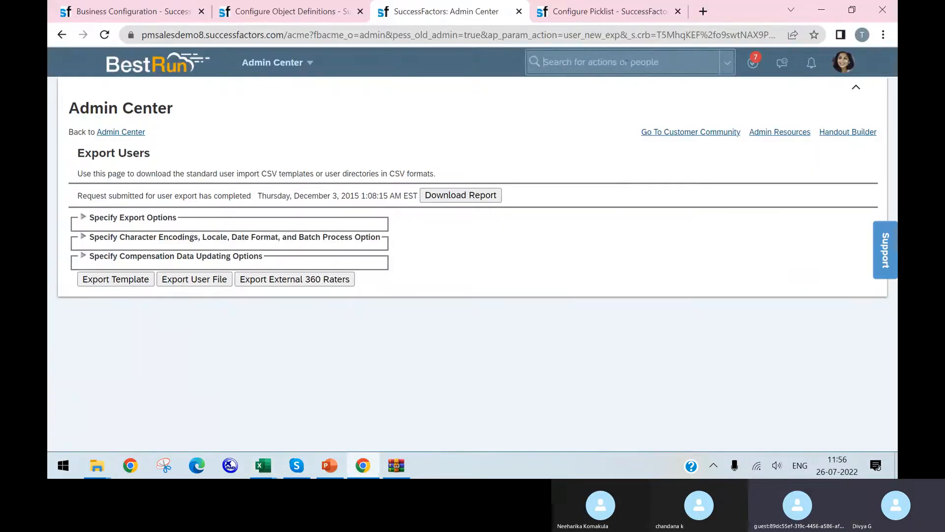
key(ctrl+v)
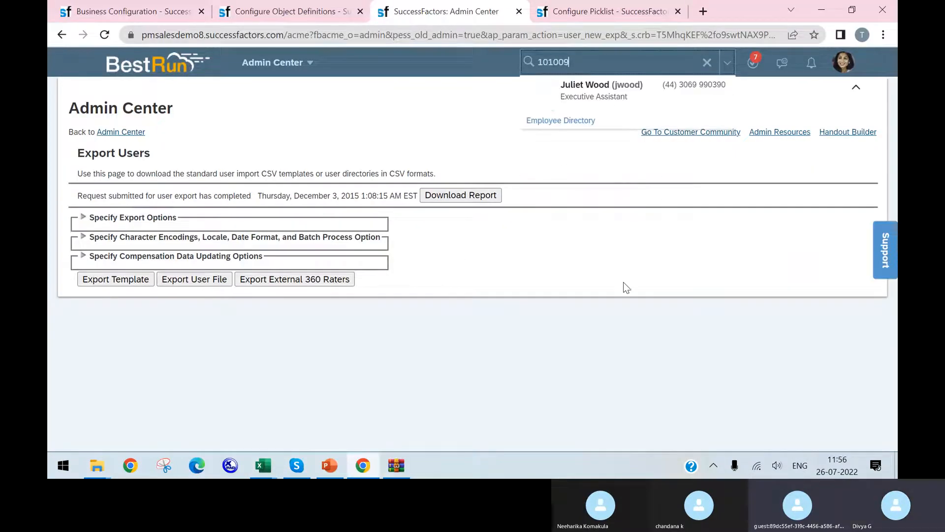
click(610, 93)
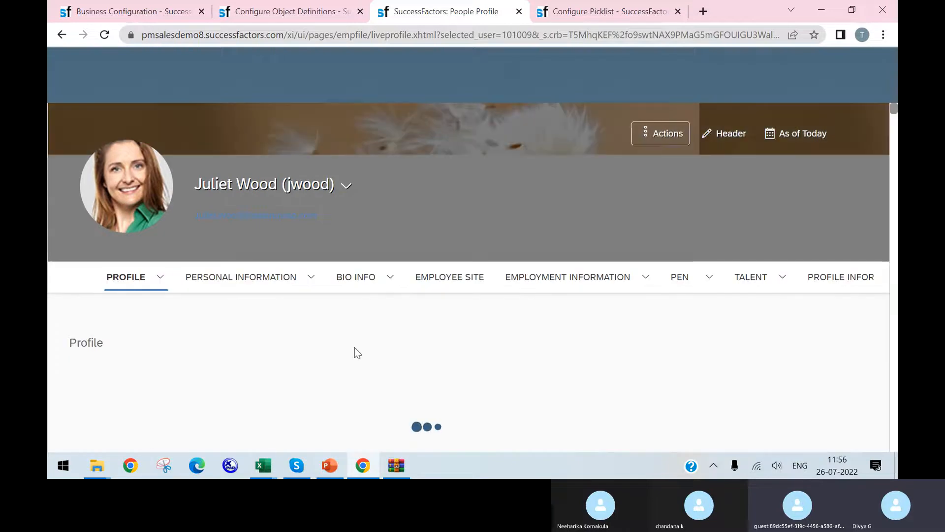
Look through the employee's profile from the live profile details through personal and biographical information to the Employee Site section
scroll(450, 315, down, 3)
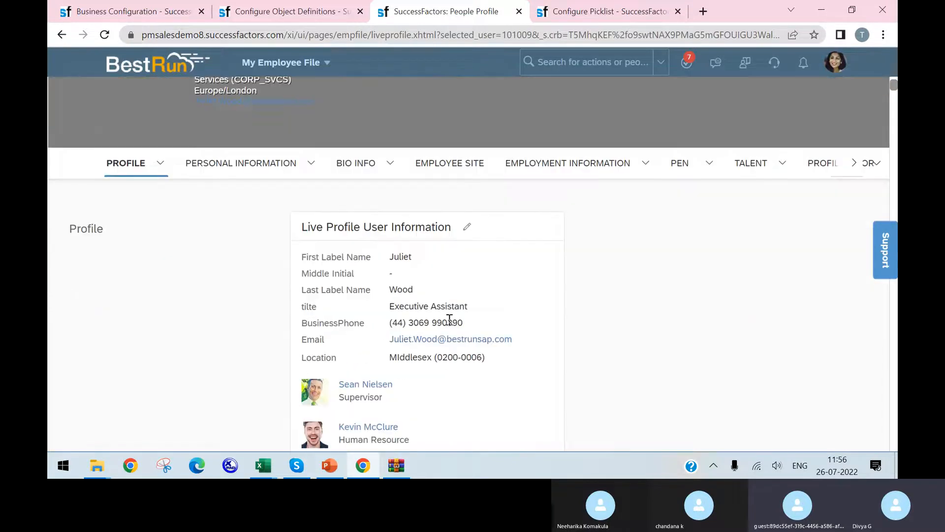
scroll(467, 289, down, 5)
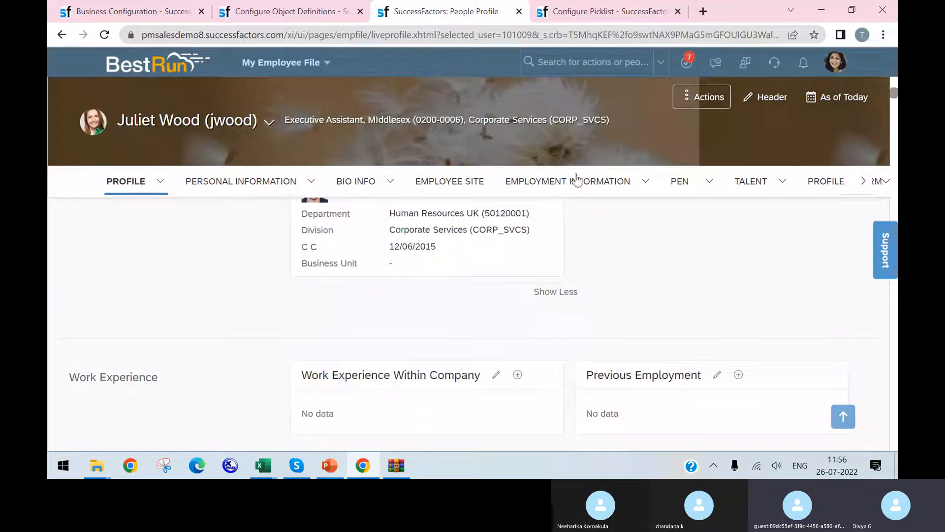
scroll(374, 296, down, 10)
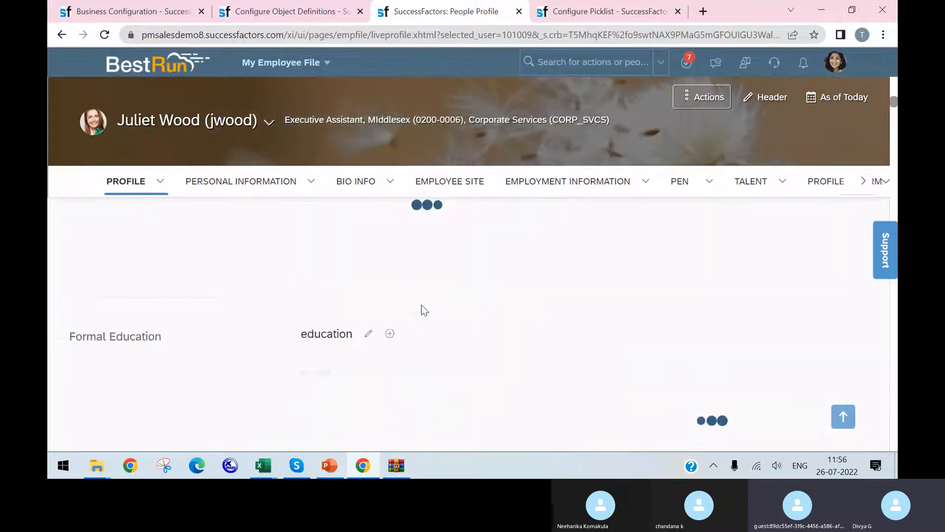
scroll(416, 280, down, 10)
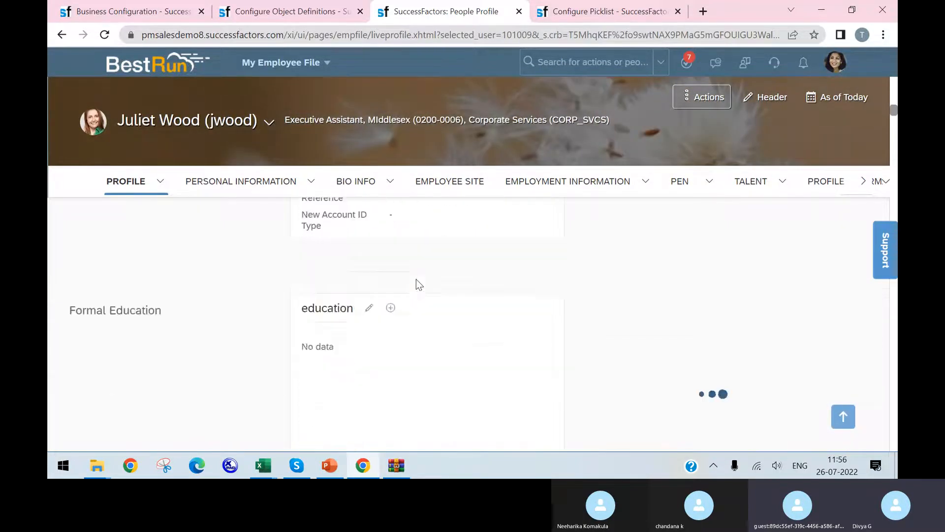
scroll(416, 278, down, 10)
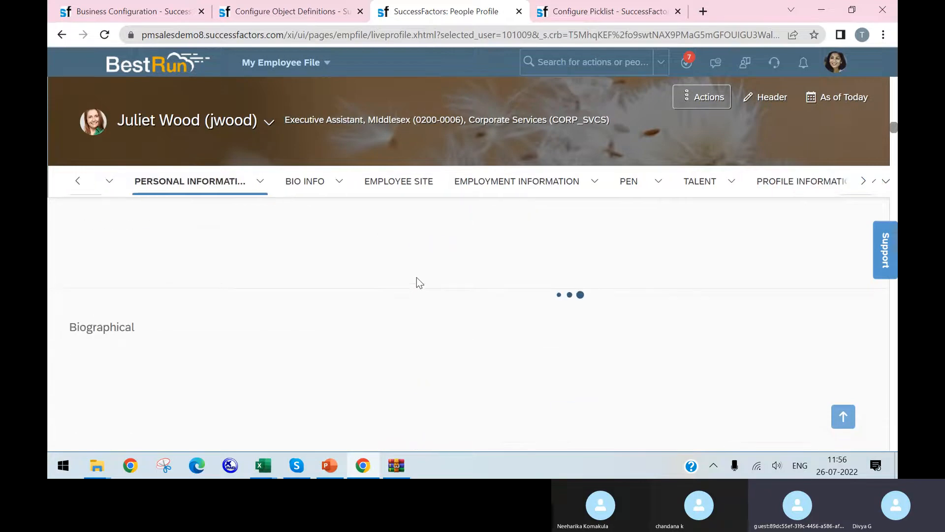
scroll(416, 277, down, 10)
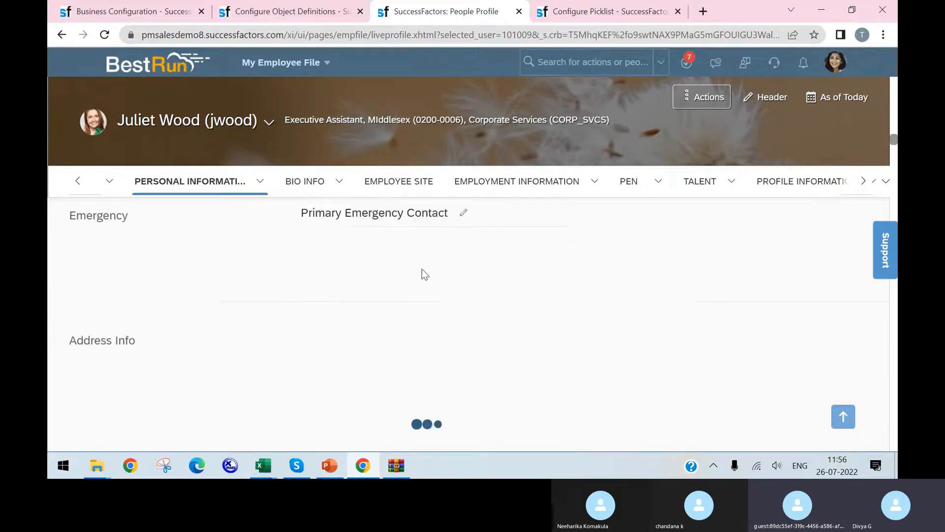
scroll(425, 274, down, 8)
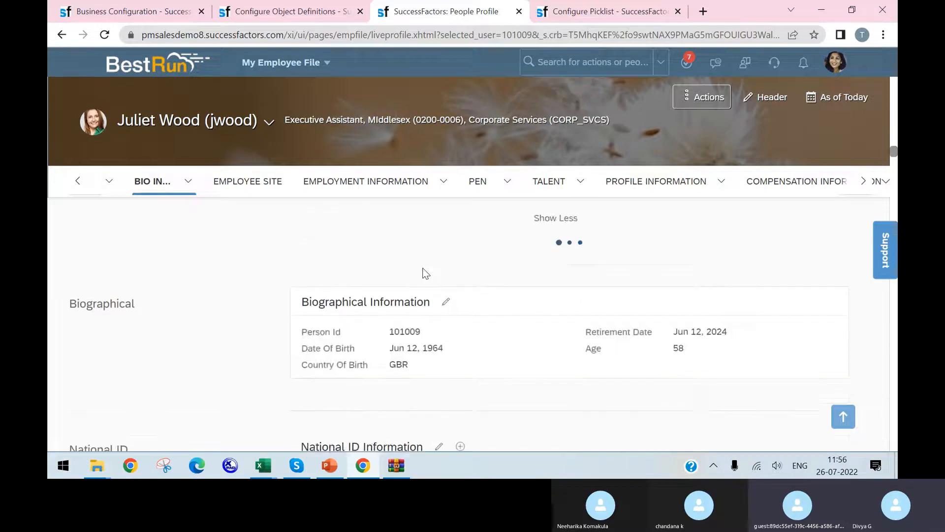
scroll(424, 268, down, 10)
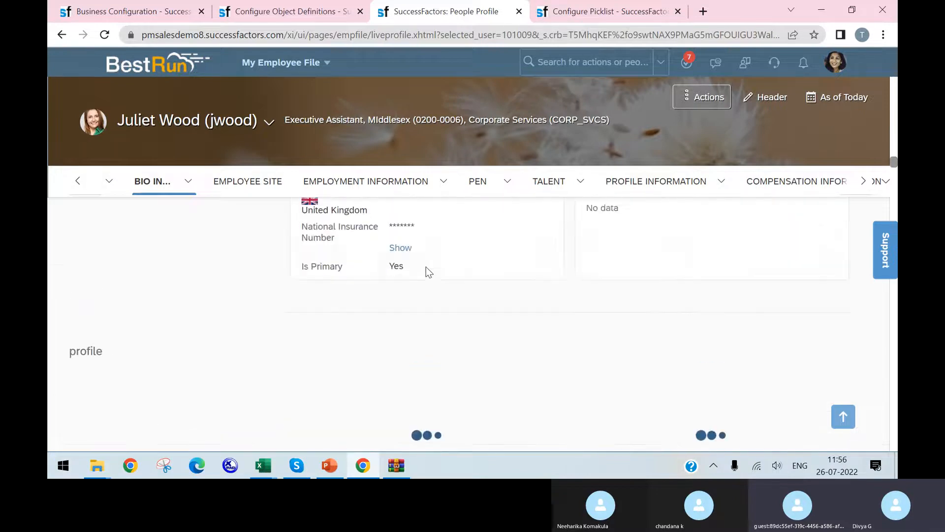
scroll(424, 274, down, 8)
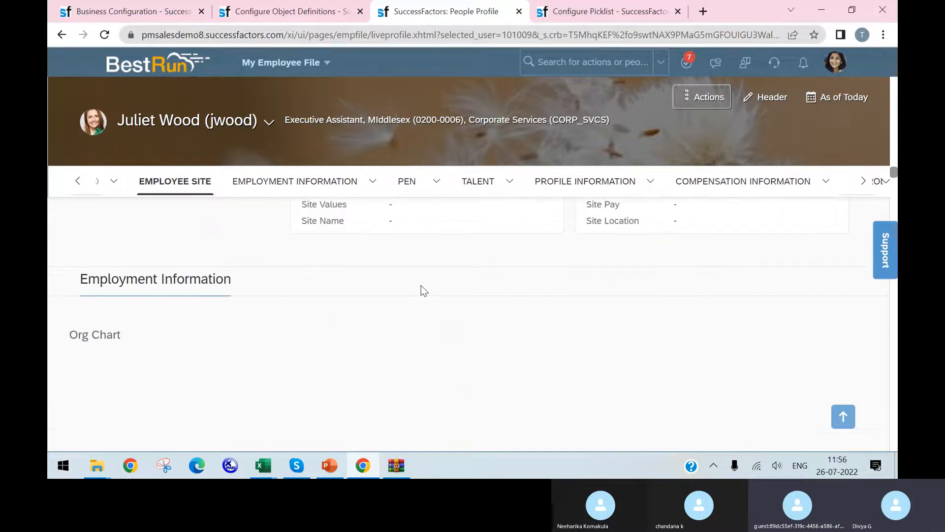
Check which company the employee belongs to in the Organization Information section and highlight its country and code
scroll(422, 286, down, 6)
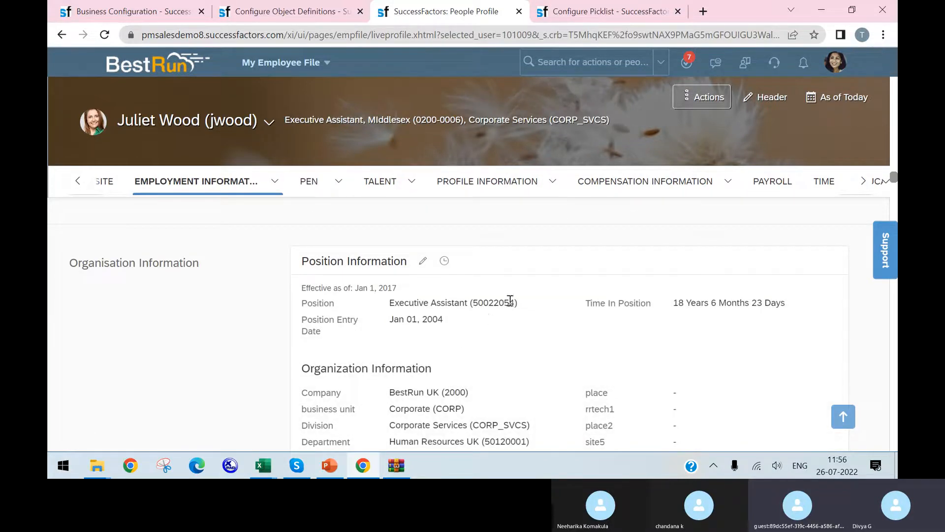
scroll(509, 301, down, 3)
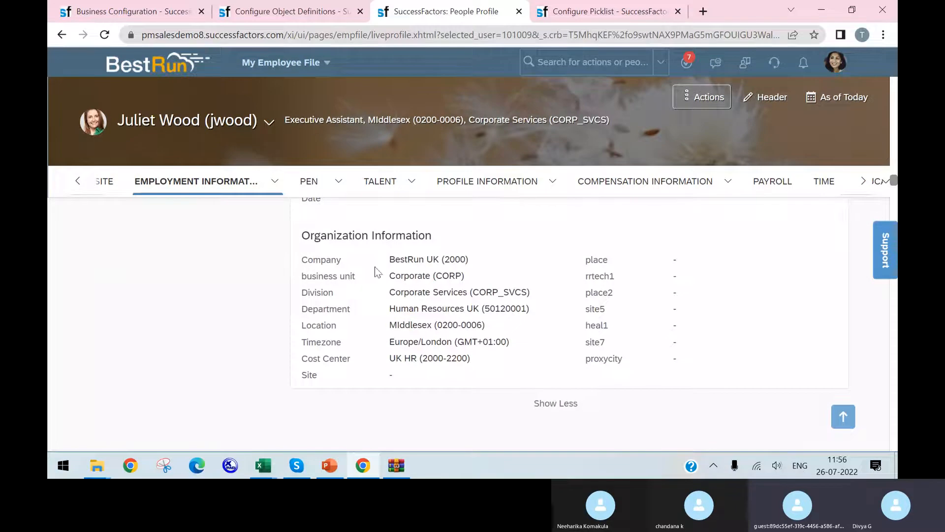
drag(426, 259, 460, 264)
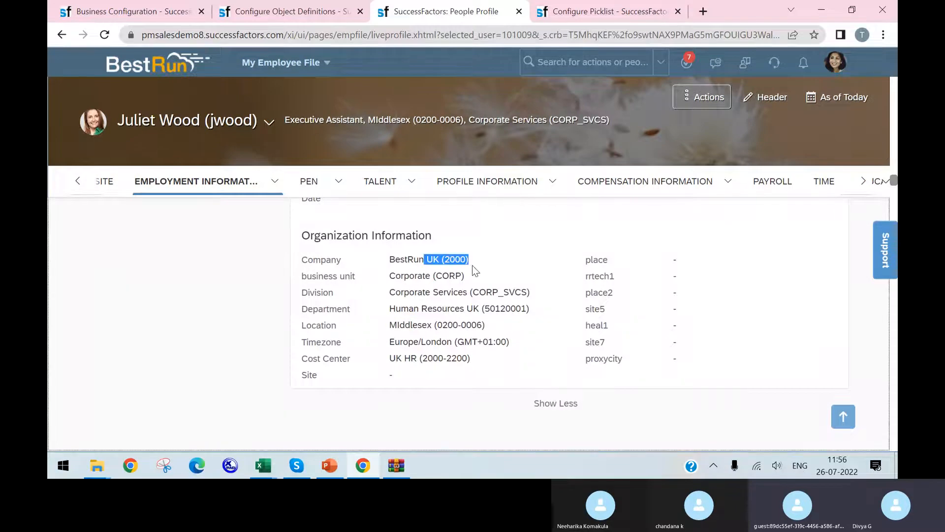
click(472, 270)
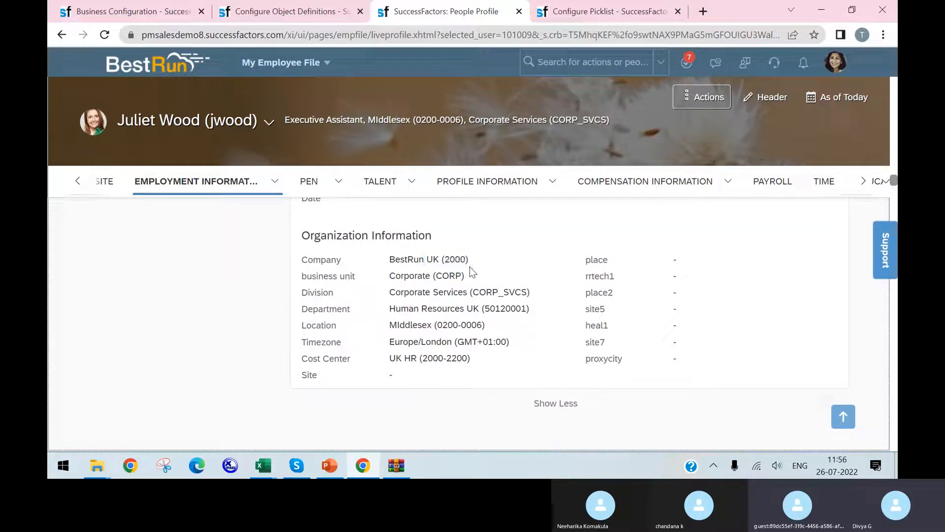
drag(472, 268, 430, 264)
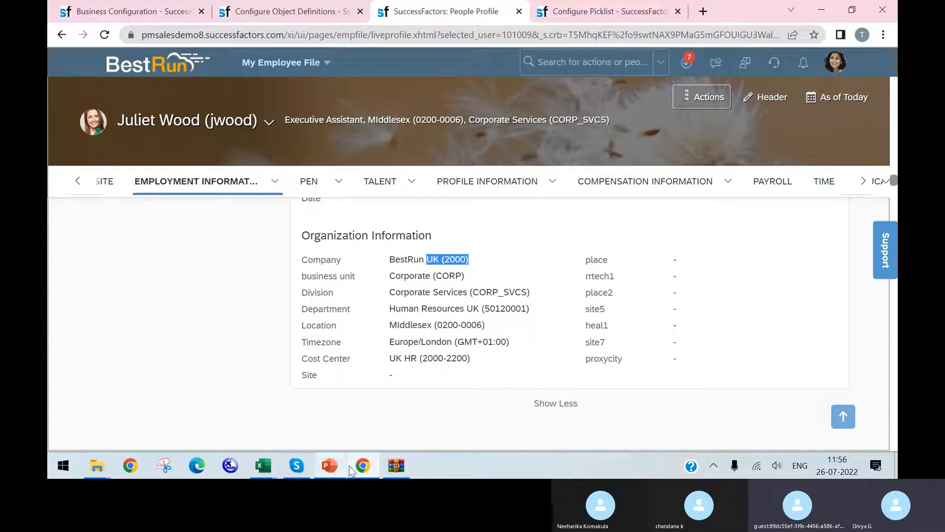
Switch to the EC_EmployeeData_Configuration_Workbook in Excel and return to its Overview sheet
click(263, 465)
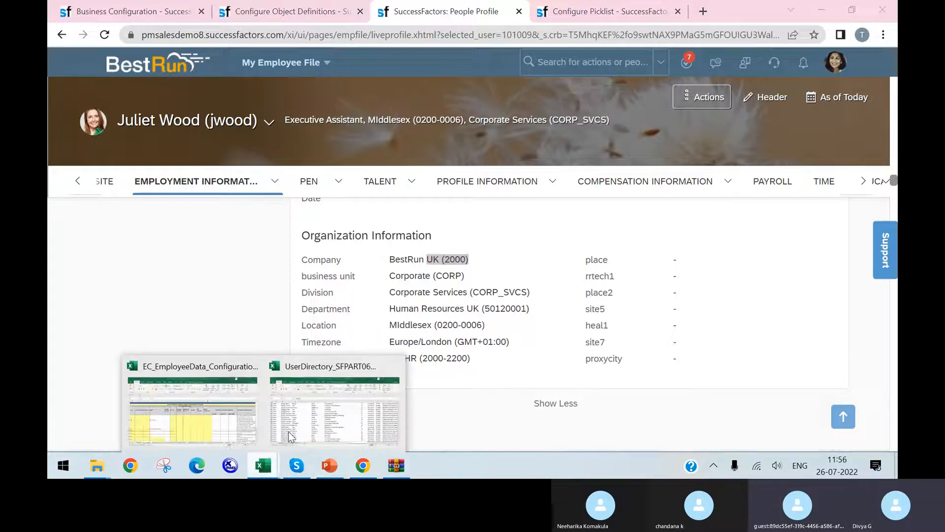
click(224, 417)
click(255, 430)
click(367, 430)
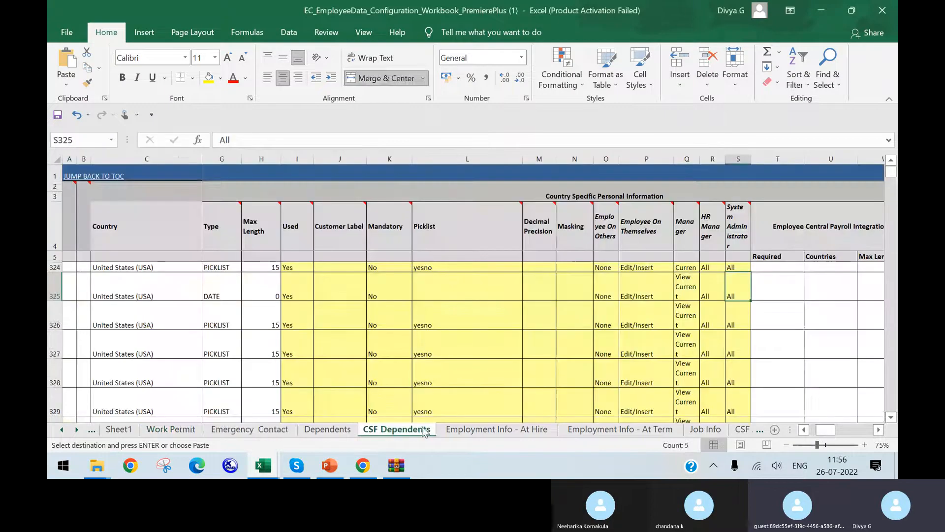
click(61, 429)
click(61, 429)
click(61, 429)
click(61, 429)
click(61, 430)
click(61, 429)
click(125, 429)
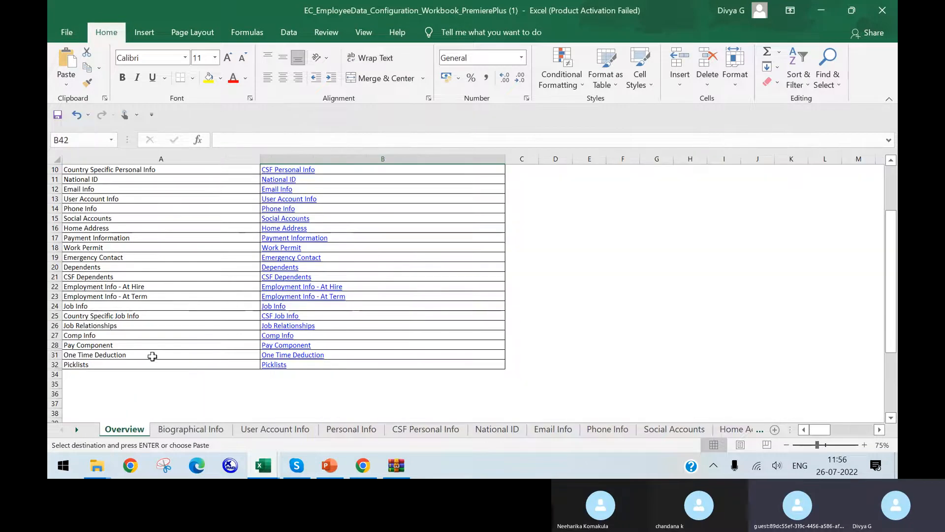
Open the Pay Component sheet from the overview and look through its recurring and Spot Bonus field tables
click(291, 346)
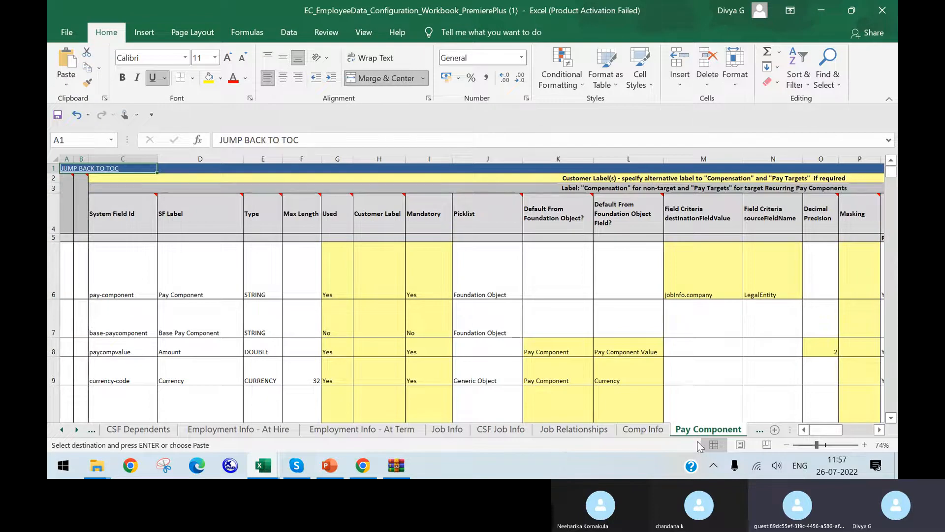
scroll(574, 363, down, 11)
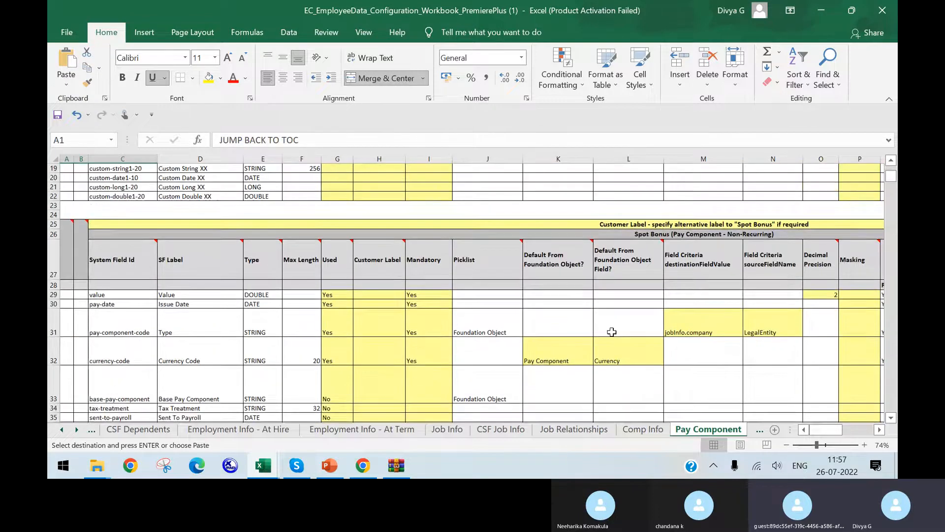
scroll(612, 332, down, 3)
scroll(612, 332, up, 9)
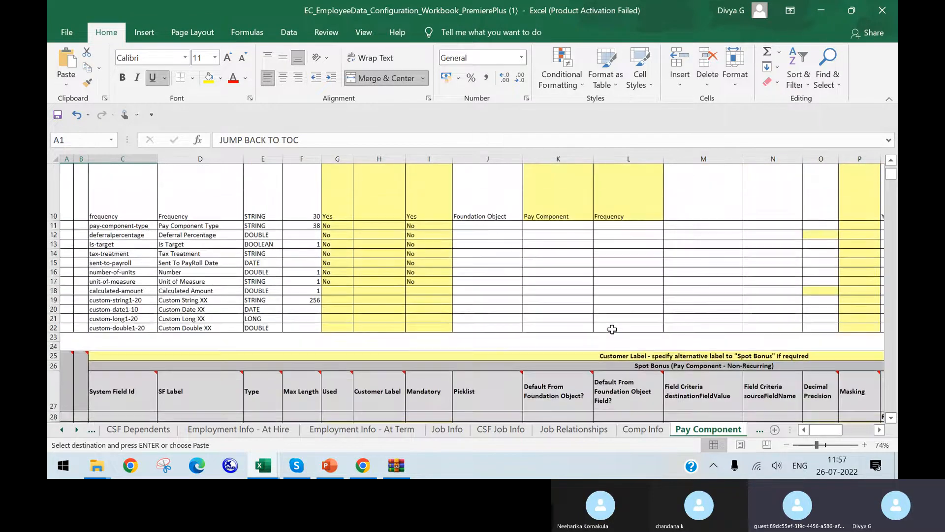
scroll(276, 333, down, 1)
scroll(277, 333, up, 5)
scroll(283, 329, up, 3)
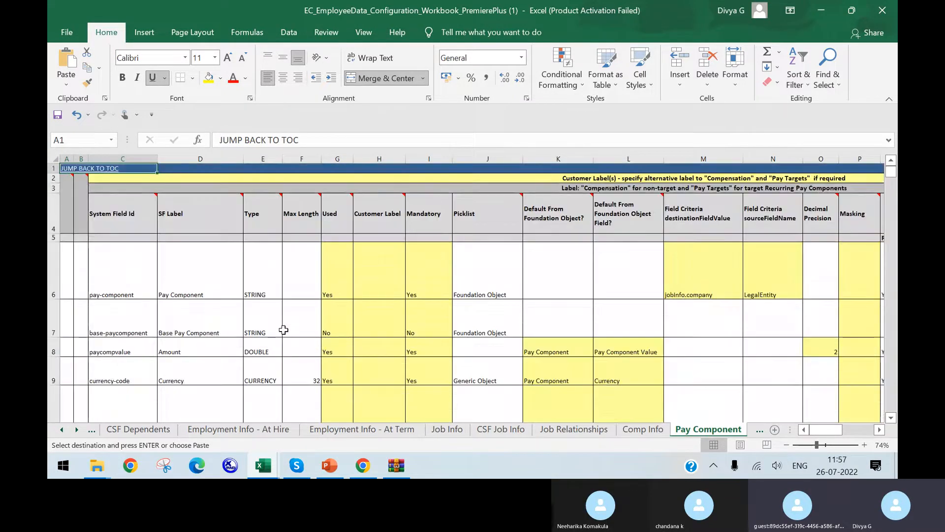
scroll(394, 325, down, 14)
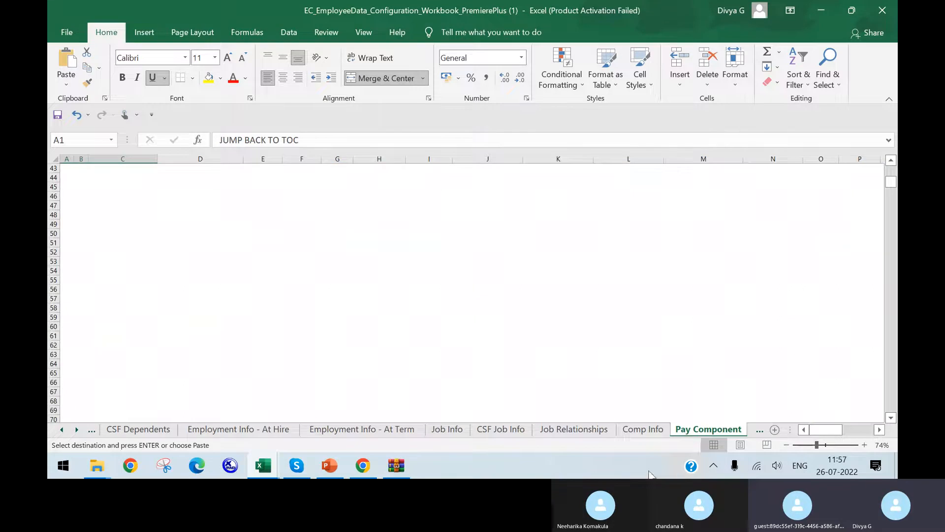
Open the Comp Info sheet and look through its compensation fields from the first column to the custom fields
click(638, 429)
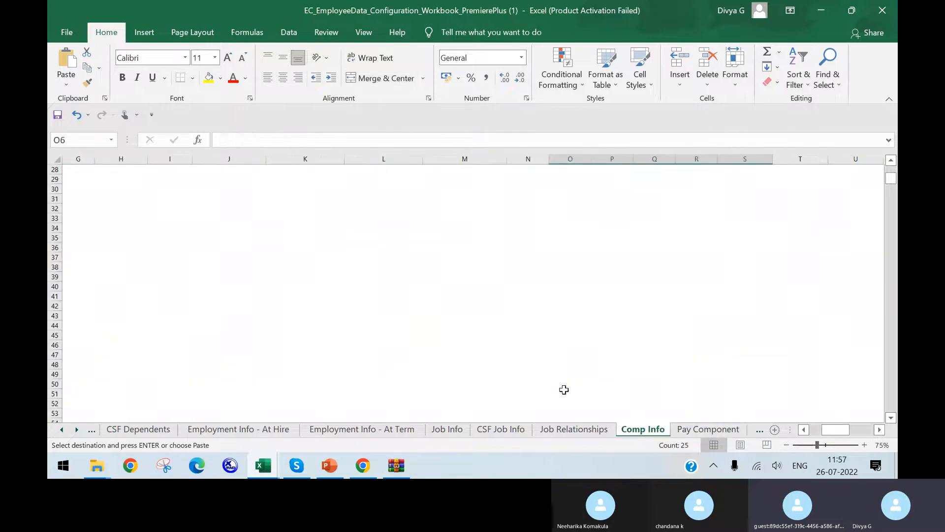
scroll(564, 389, up, 9)
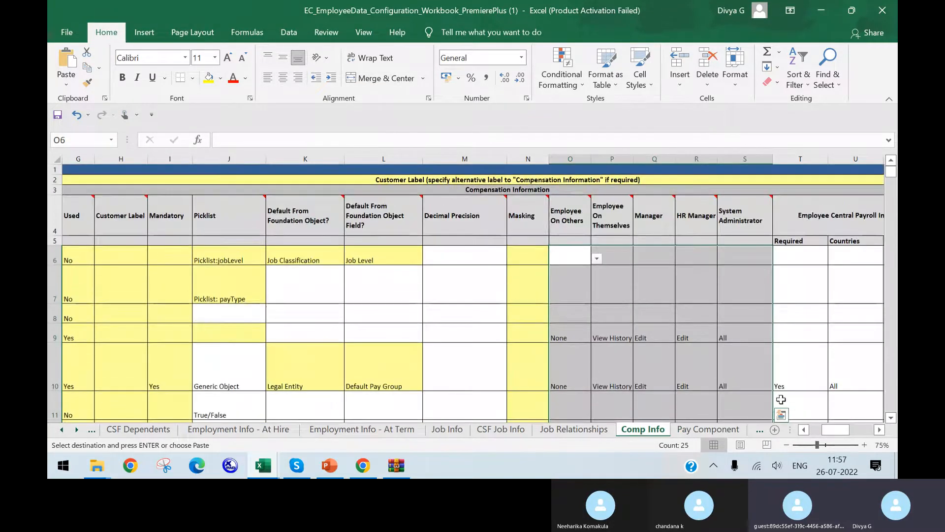
click(803, 430)
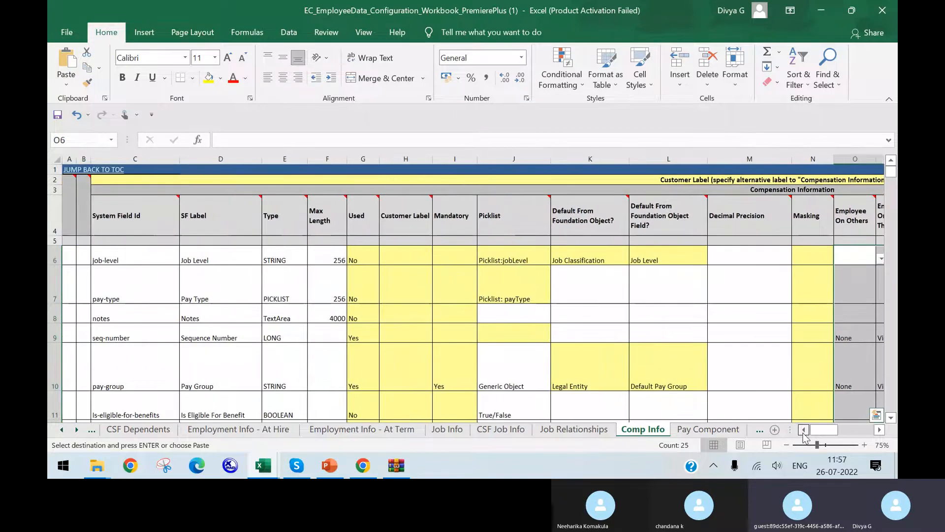
scroll(739, 382, down, 7)
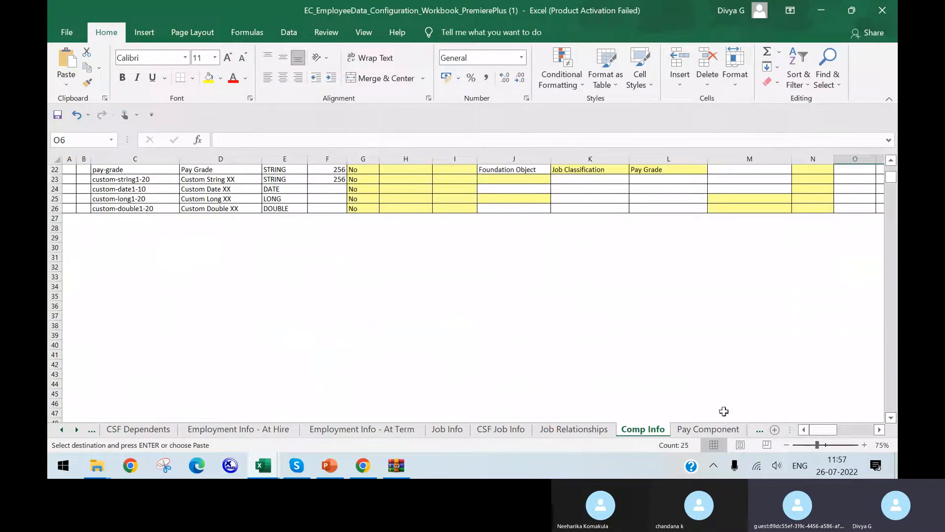
Check the One Time Deduction and Picklists sheets, and go back sheet by sheet to Employment Info - At Term
click(726, 429)
click(758, 429)
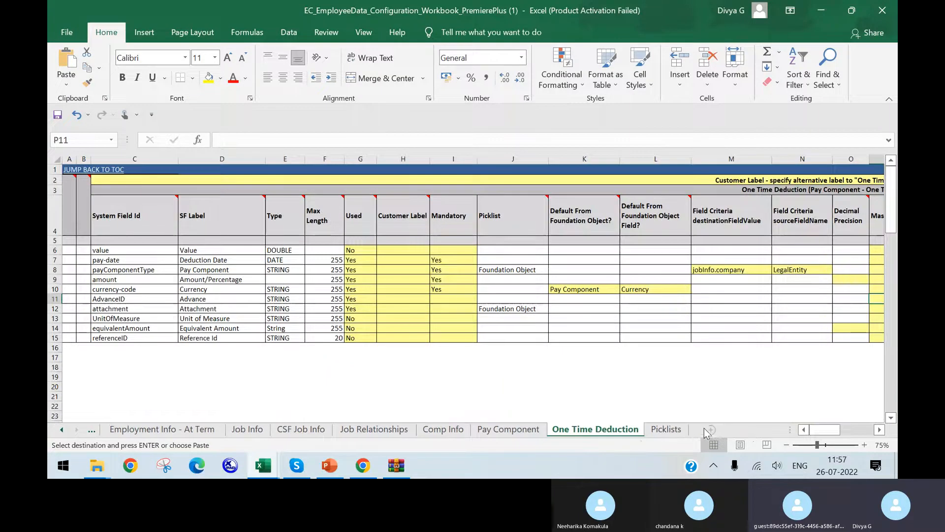
click(662, 429)
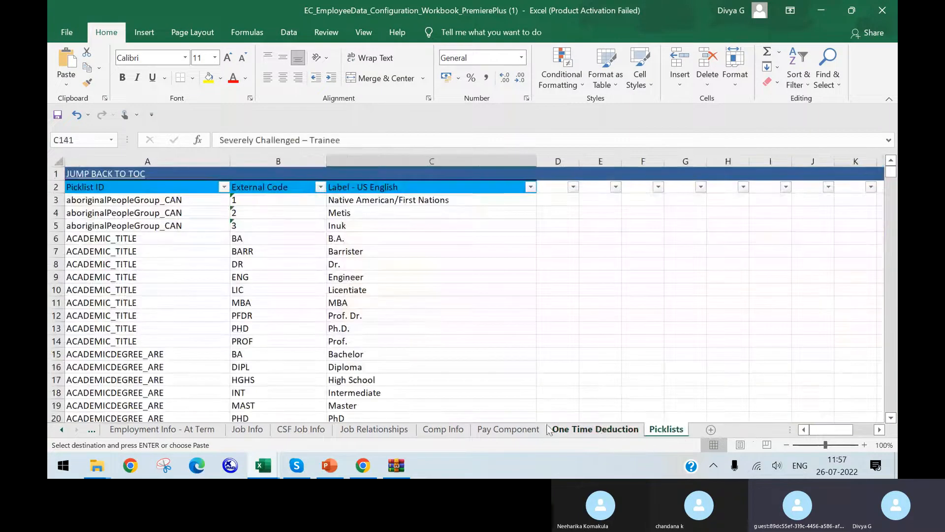
click(554, 429)
click(506, 430)
click(446, 428)
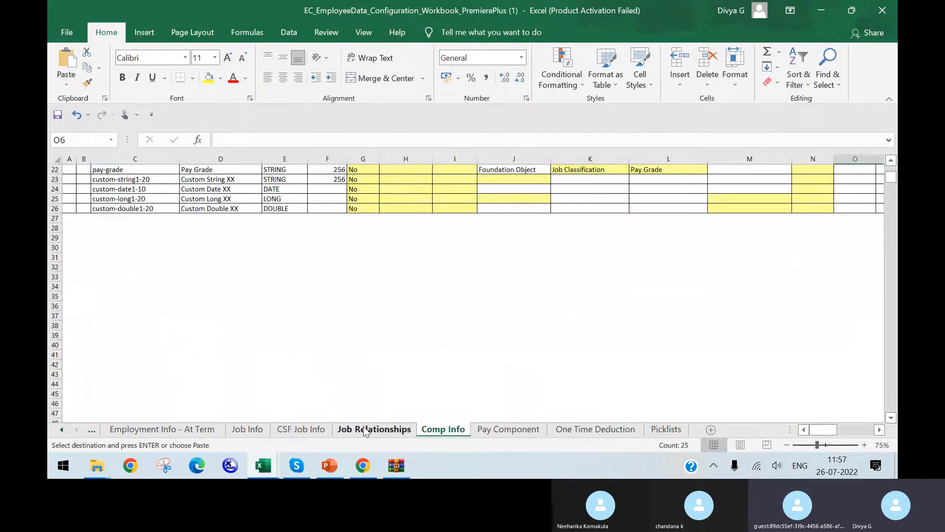
click(364, 429)
click(299, 429)
click(237, 431)
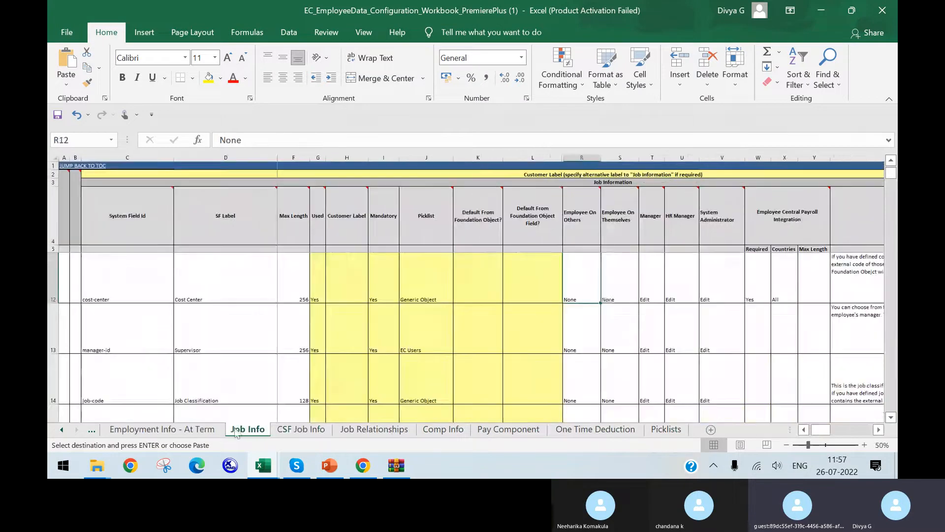
click(162, 430)
Open the Payment Info sheet and look through its payment fields down to the paySequence row
click(61, 429)
click(61, 429)
click(61, 429)
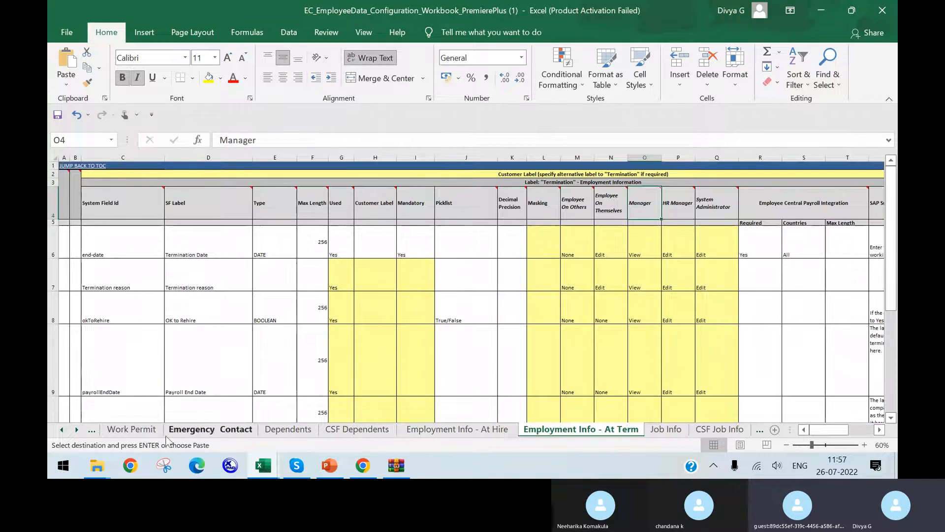
click(62, 430)
click(62, 431)
click(62, 431)
click(62, 430)
click(276, 429)
scroll(231, 333, down, 3)
scroll(231, 333, down, 2)
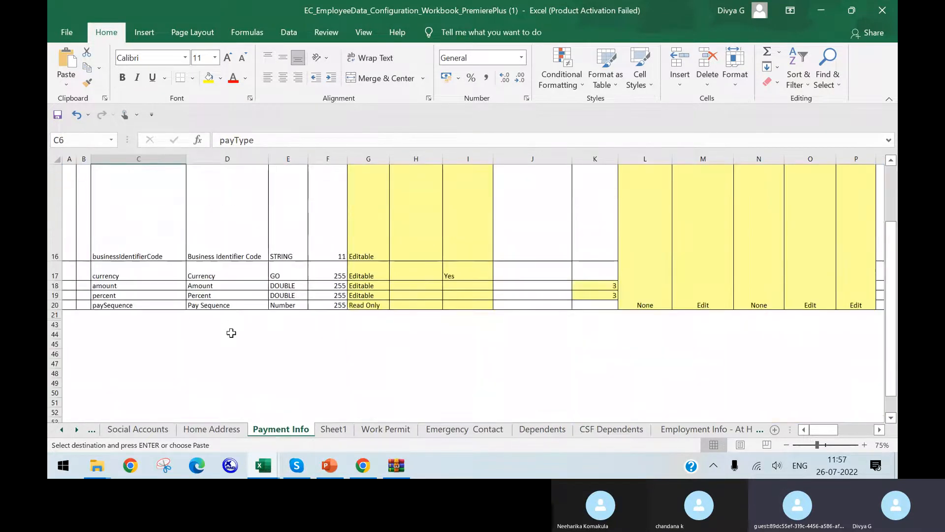
scroll(230, 333, up, 2)
scroll(232, 333, up, 3)
scroll(232, 335, down, 5)
scroll(231, 334, up, 3)
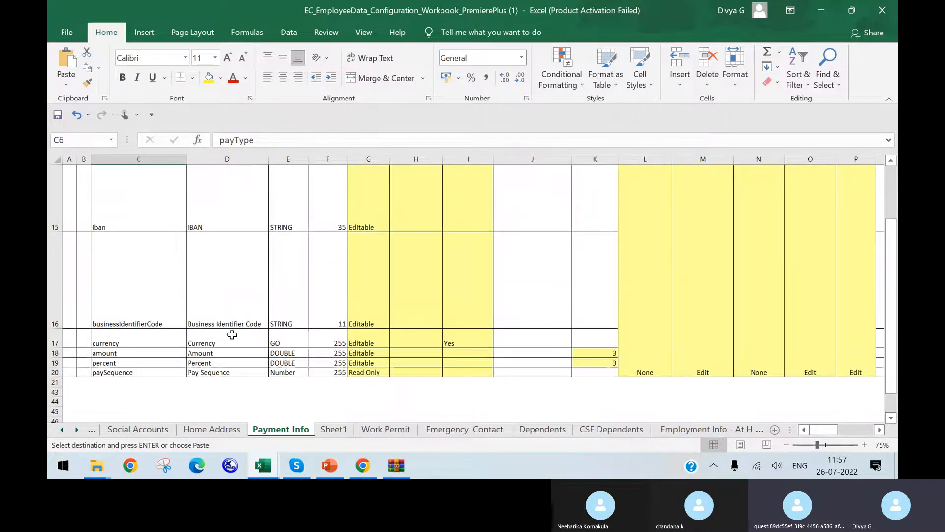
Unhide the rows between 21 and 43 on the Payment Info sheet and go to Canada's Max Length cell, G29
click(56, 372)
drag(55, 373, 53, 392)
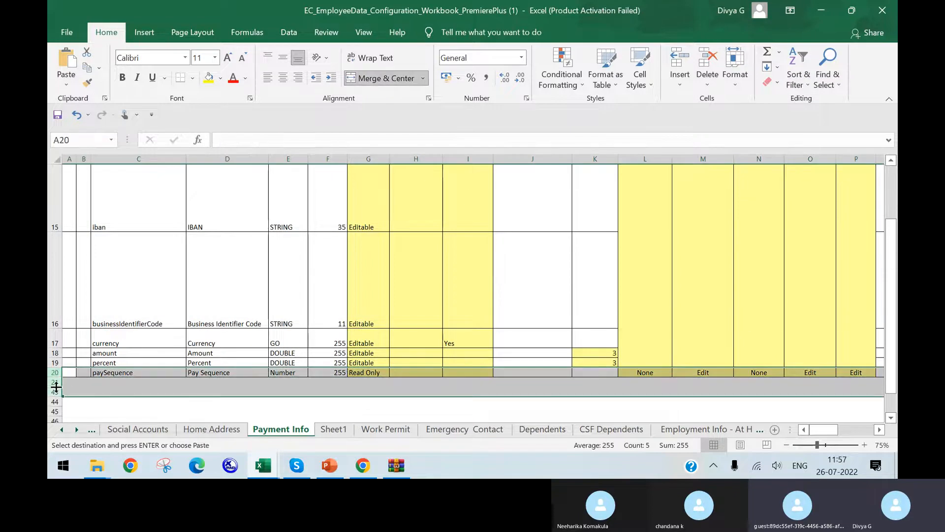
right_click(57, 387)
click(108, 379)
scroll(392, 327, down, 5)
scroll(392, 327, up, 3)
click(382, 274)
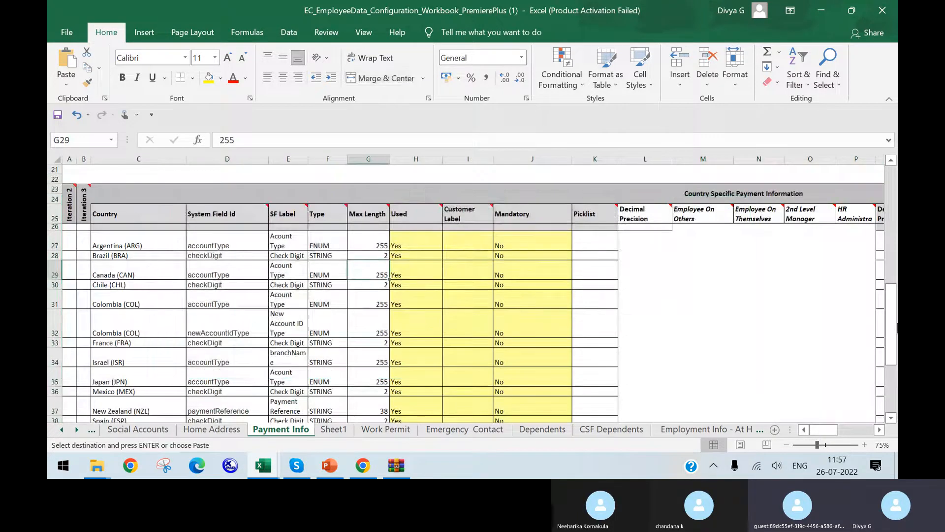
Look through the Country Specific Payment Information rows, comparing the countries and their system field IDs from Argentina to Venezuela
drag(893, 308, 893, 284)
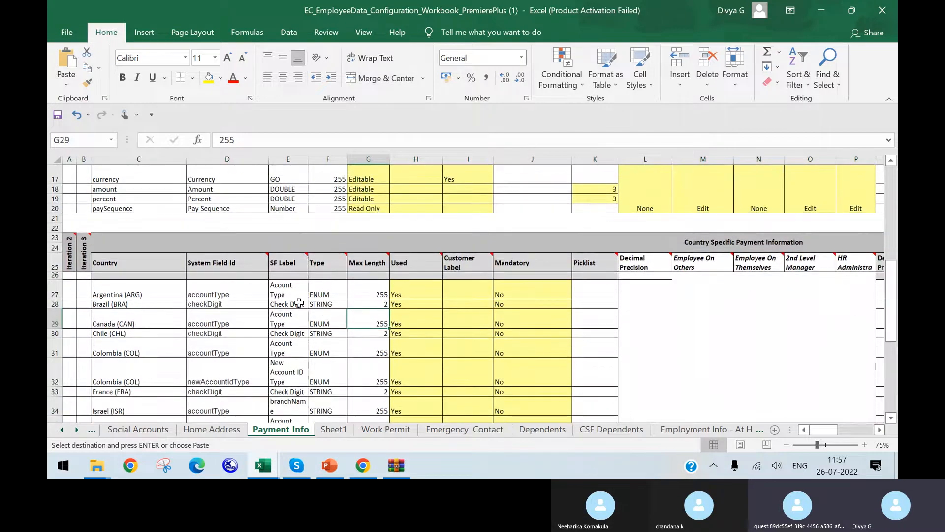
click(134, 296)
click(152, 305)
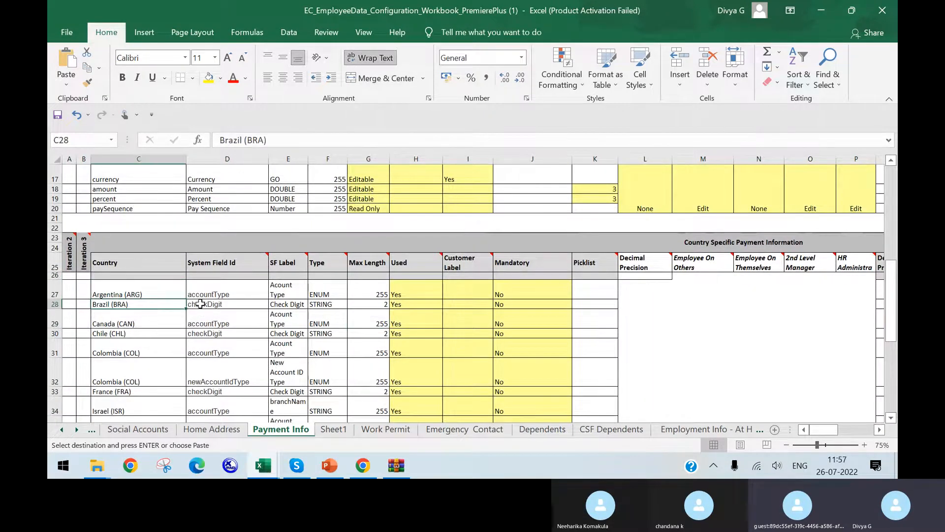
click(212, 295)
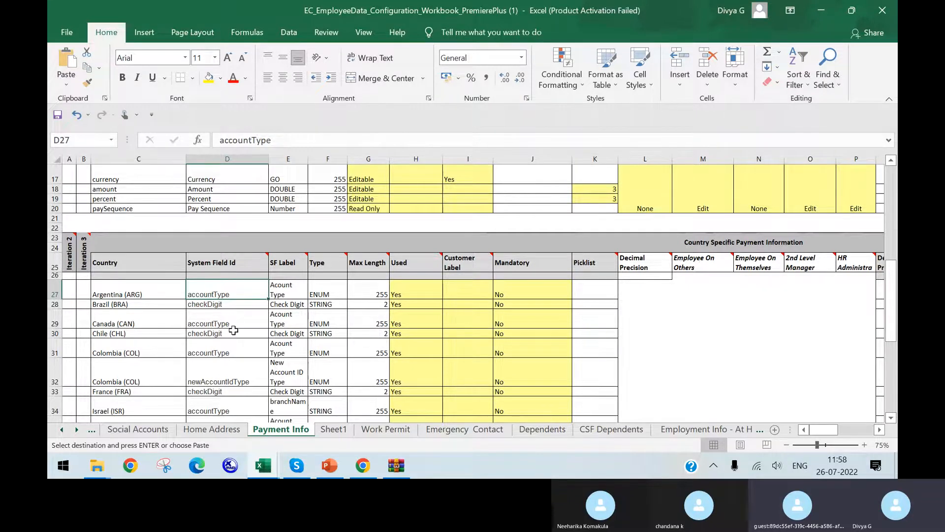
scroll(240, 379, down, 1)
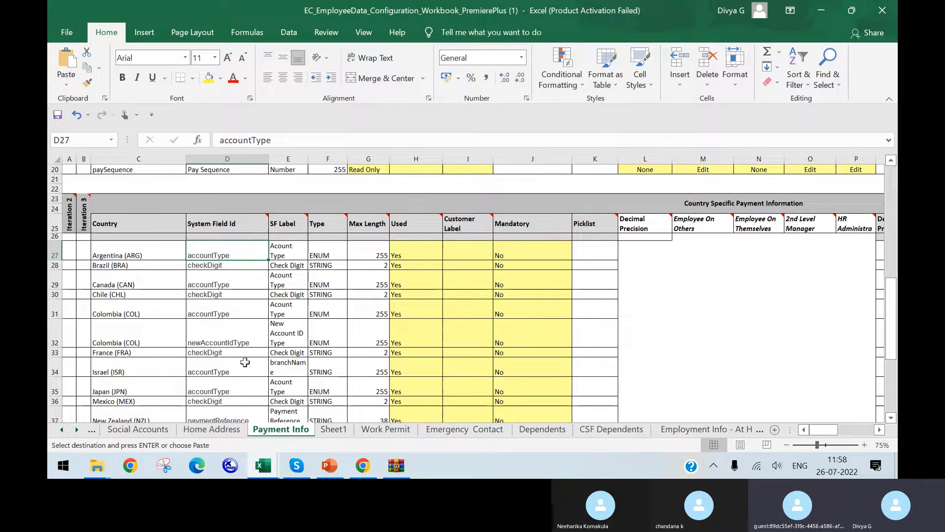
click(237, 372)
scroll(241, 374, down, 2)
click(247, 362)
click(243, 391)
click(247, 420)
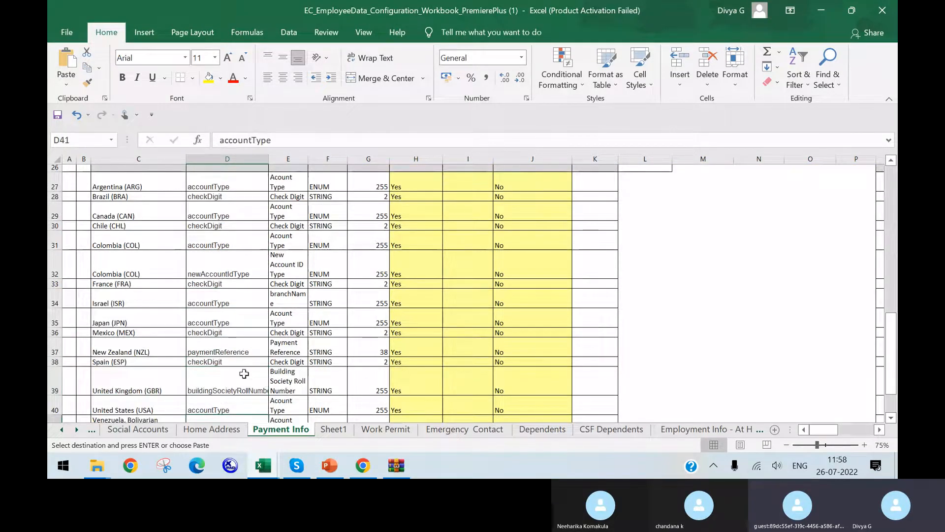
scroll(244, 373, down, 3)
scroll(233, 360, up, 2)
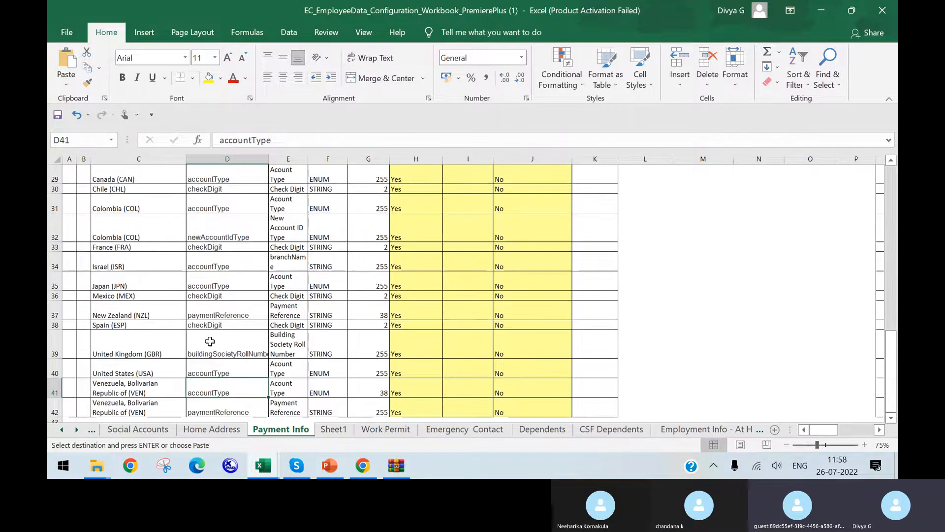
scroll(169, 314, up, 1)
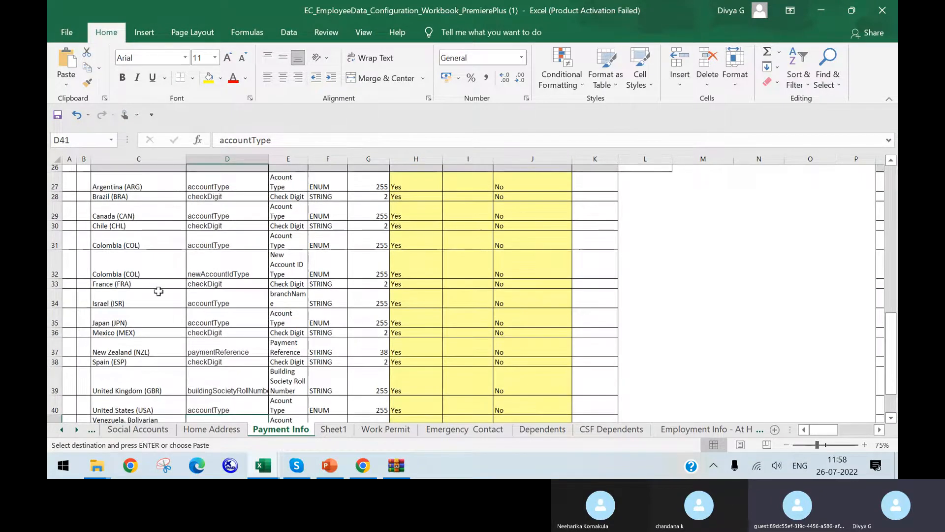
scroll(158, 291, up, 2)
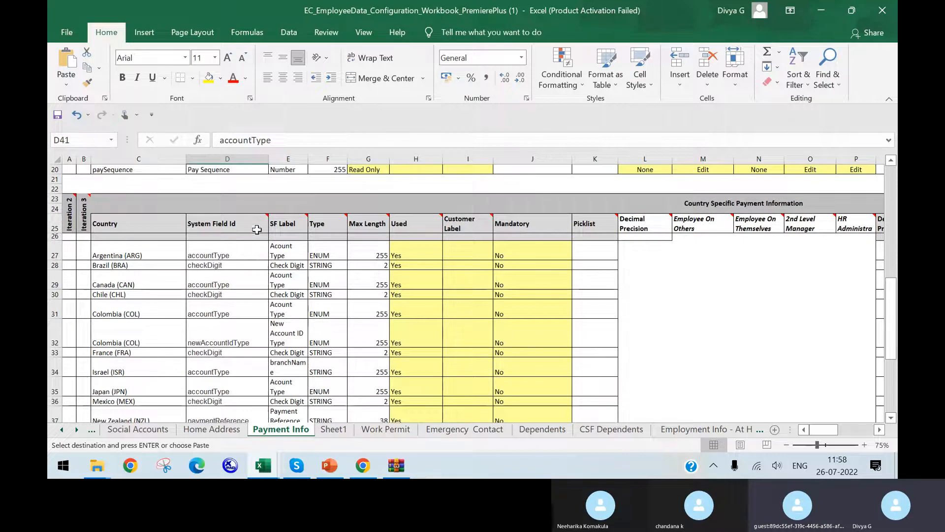
Copy the country-specific payment rows C27:K42 from the Payment Info sheet into a new sheet, starting at cell A1
click(64, 244)
drag(123, 252, 600, 389)
key(ctrl+c)
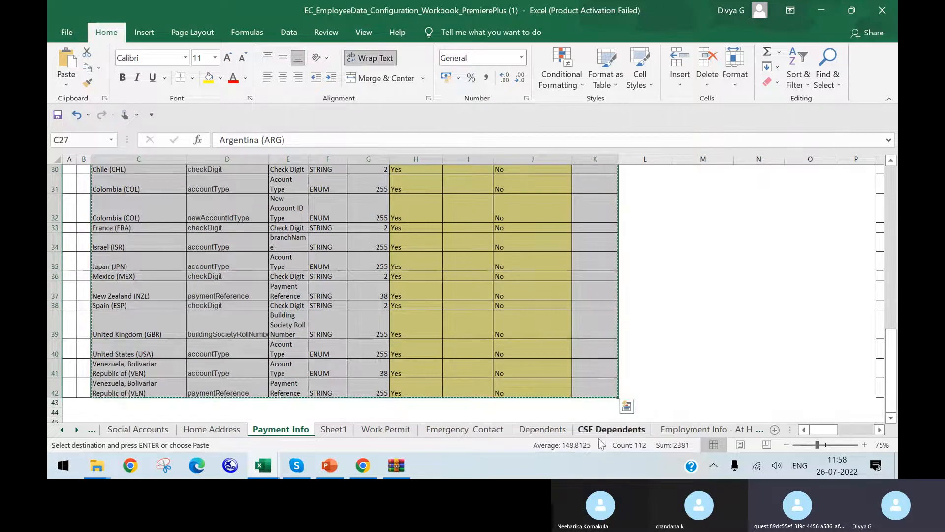
click(688, 431)
click(257, 429)
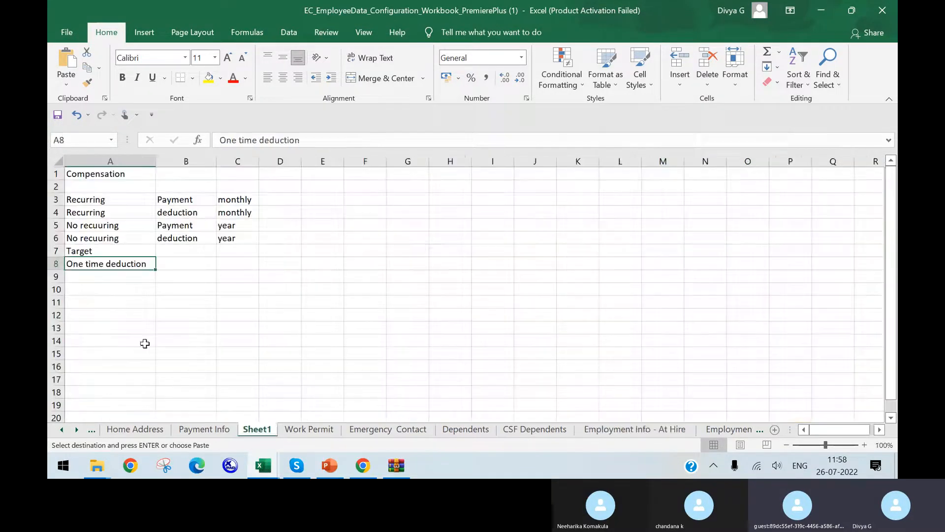
click(775, 430)
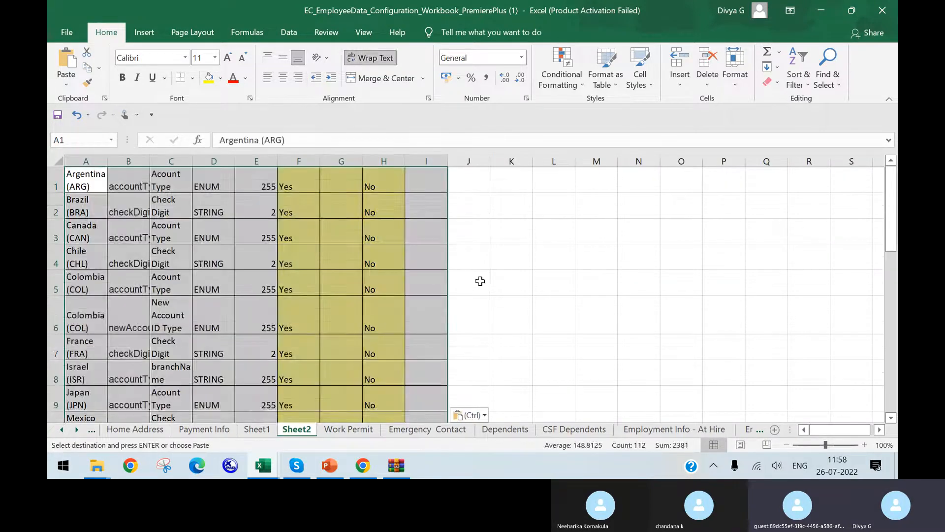
click(479, 280)
Add filters to row 1 of the new sheet and filter column B to show only checkDigit
click(53, 172)
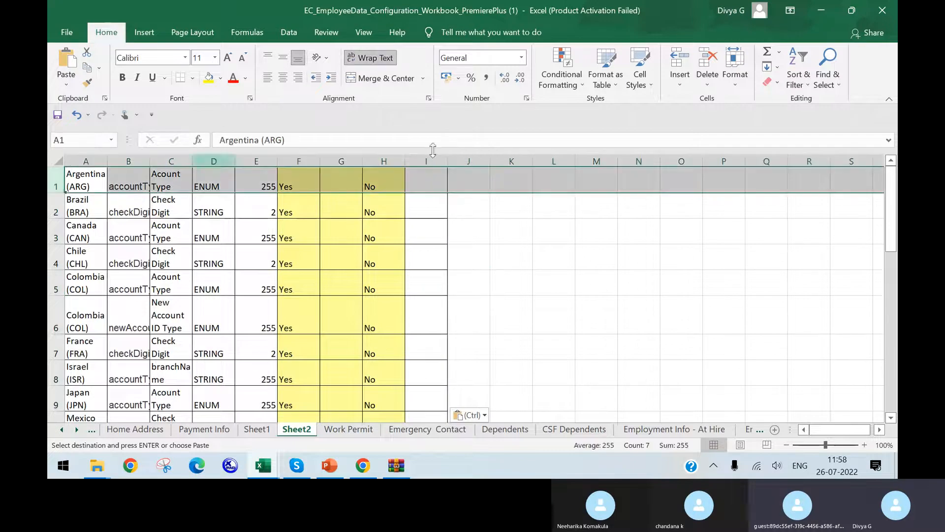
click(798, 83)
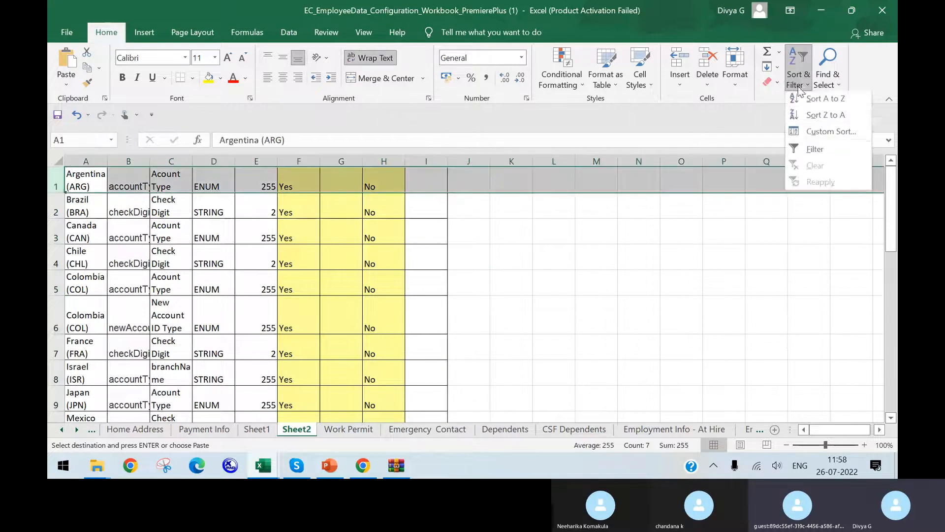
click(816, 148)
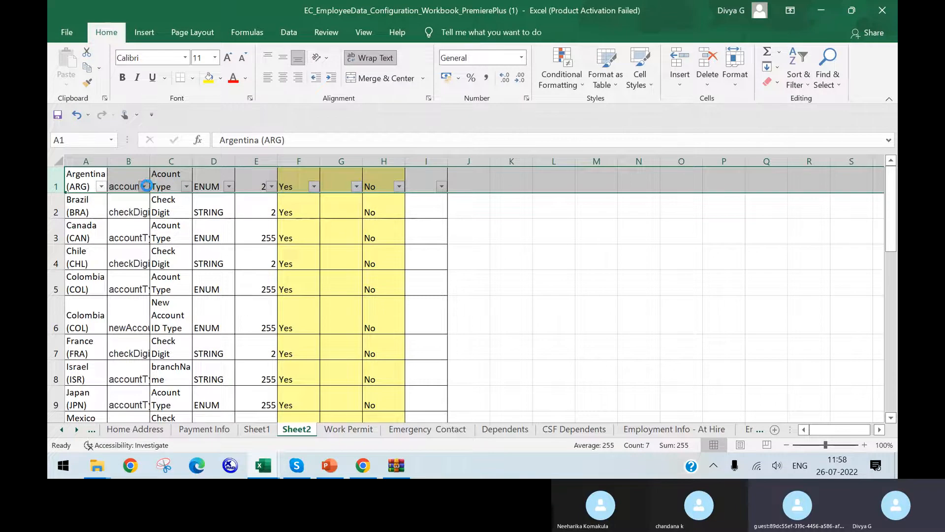
click(144, 186)
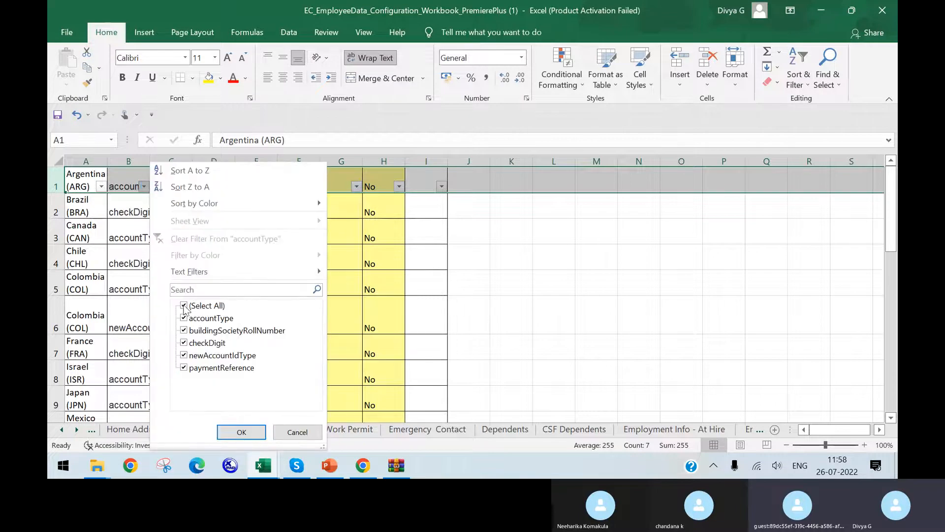
click(185, 308)
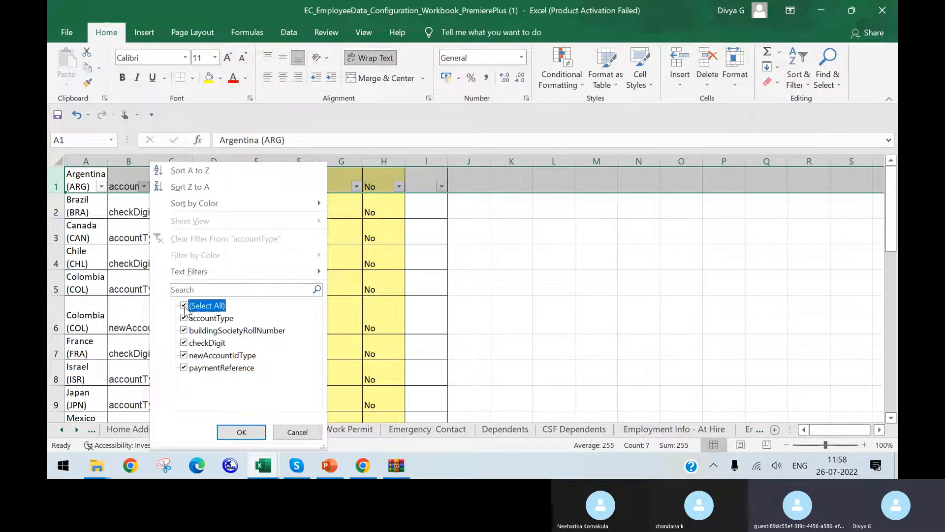
click(183, 342)
click(241, 431)
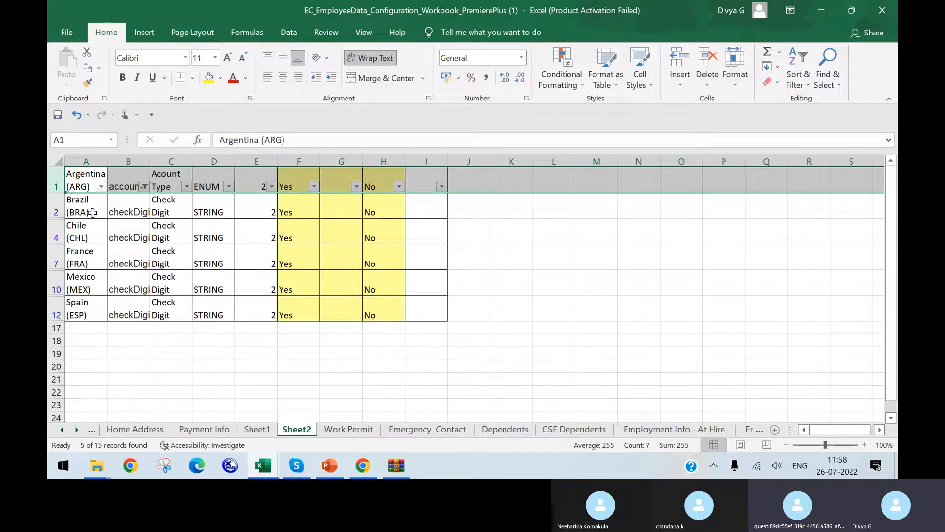
Widen columns A and B, and go through the filtered checkDigit countries from Brazil to Spain
drag(108, 161, 115, 161)
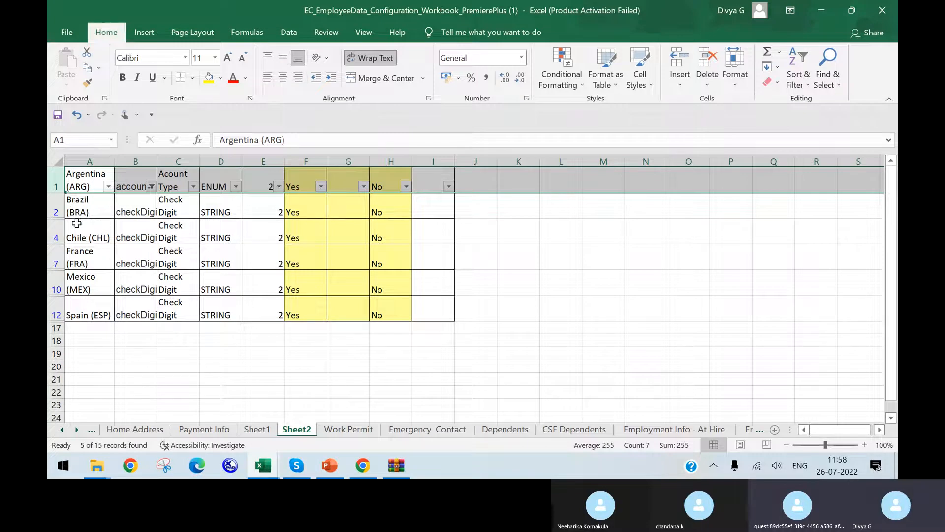
double_click(157, 161)
click(101, 217)
click(102, 239)
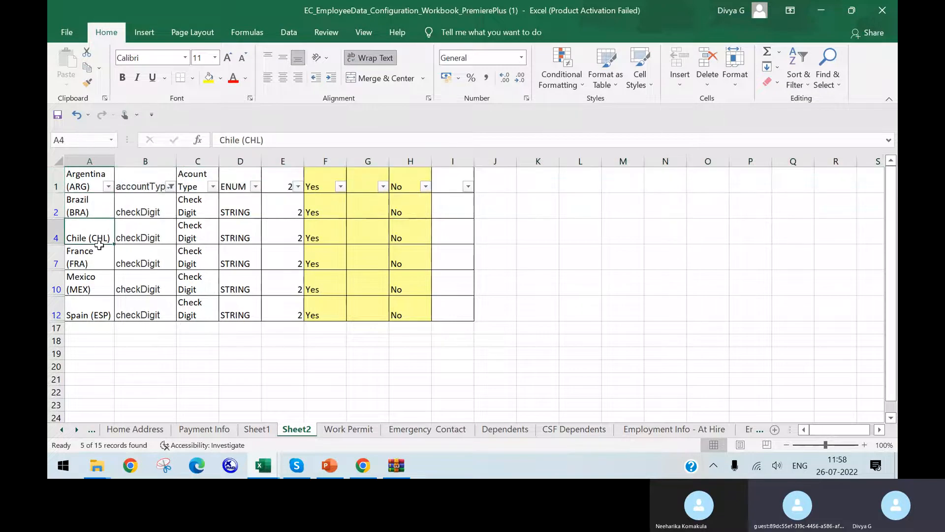
click(95, 261)
click(93, 284)
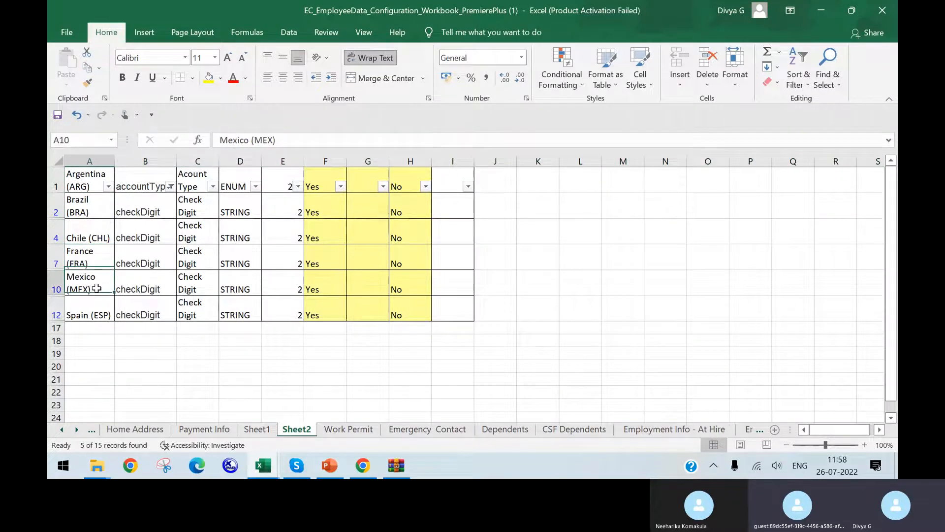
click(104, 307)
Switch to Chrome and look through the employee profile's organization, job, time and employment details down to Job Relationships
click(360, 465)
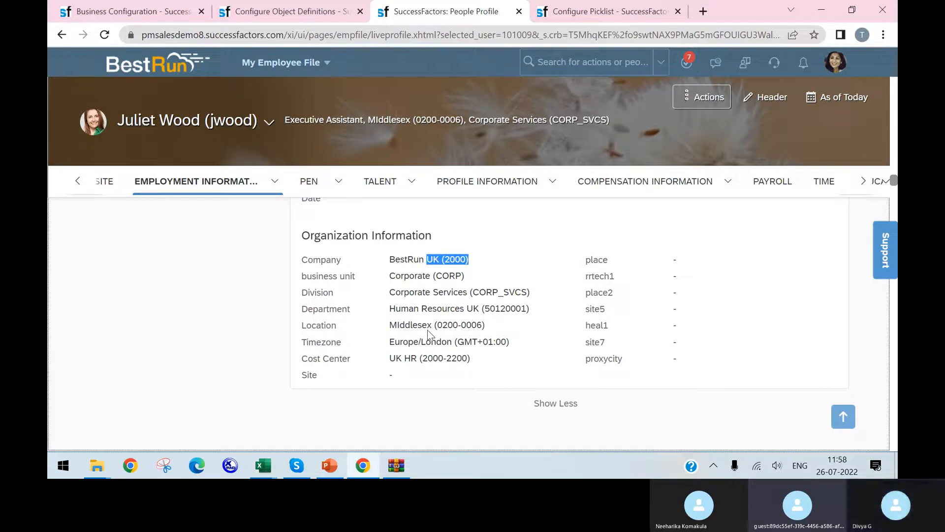
scroll(370, 307, down, 7)
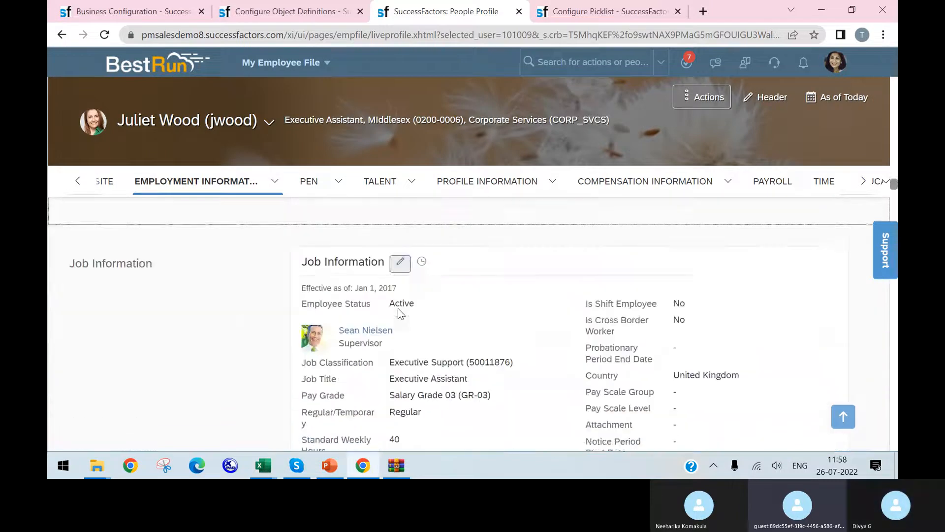
scroll(406, 295, down, 2)
scroll(407, 292, up, 2)
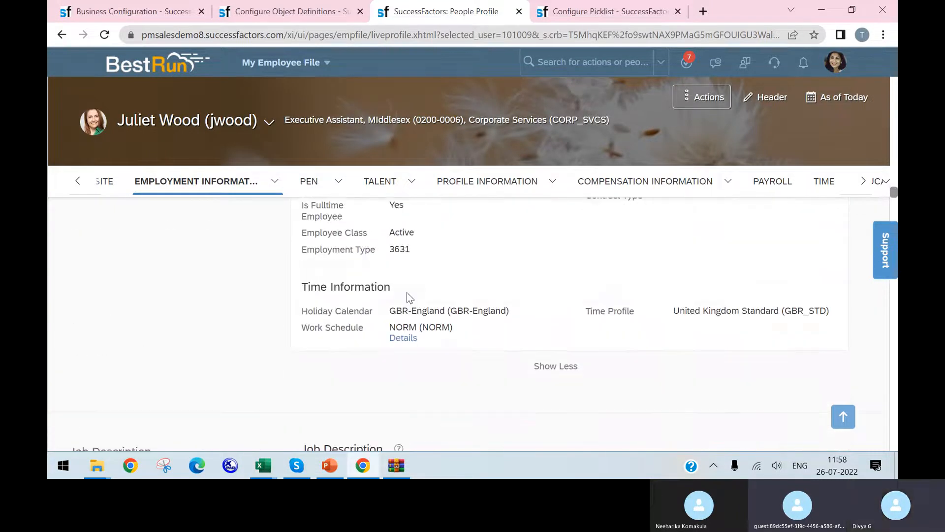
scroll(522, 251, down, 4)
scroll(518, 259, down, 4)
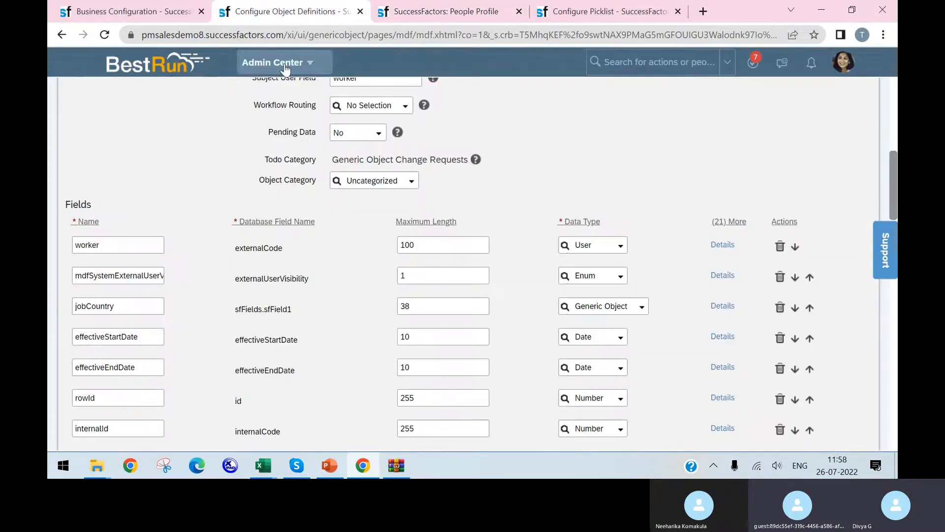
click(295, 11)
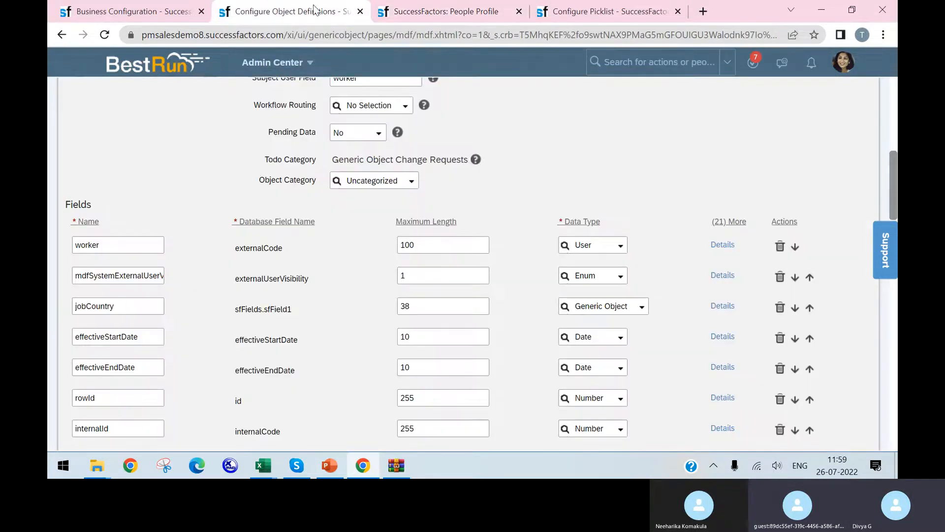
click(523, 11)
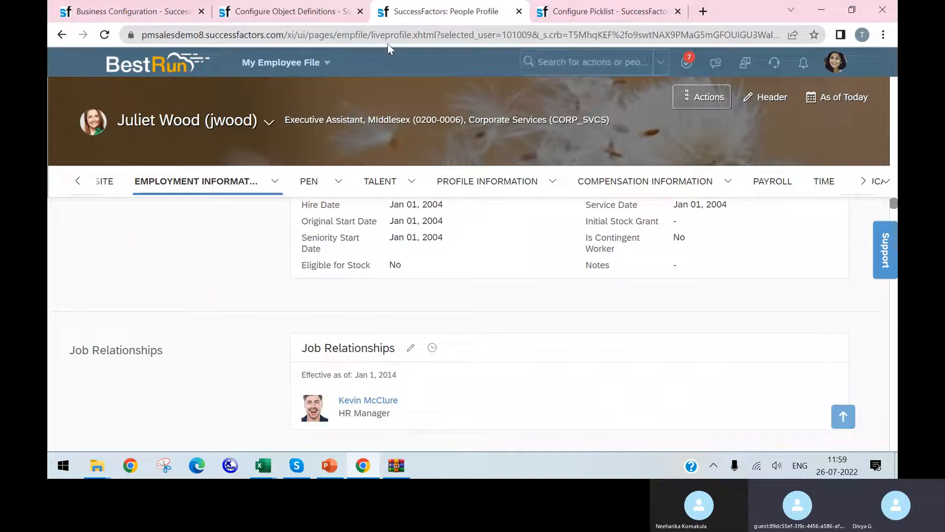
Search for "ui", open Manage Configuration UI and start creating a new configuration
click(544, 72)
text(ui)
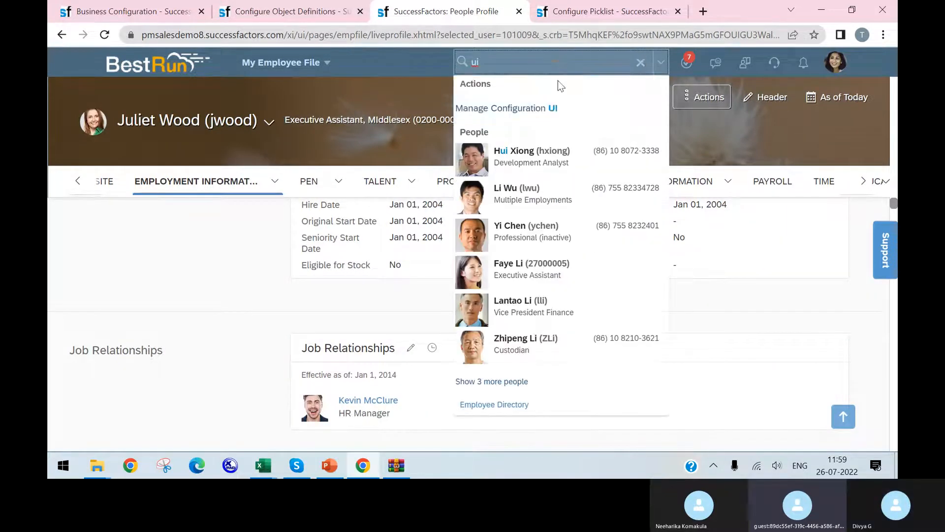
click(549, 108)
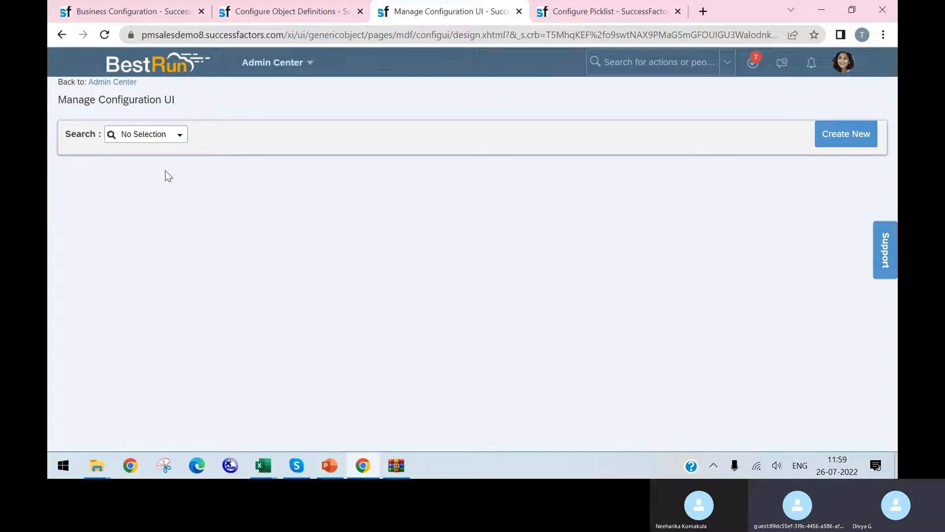
click(860, 132)
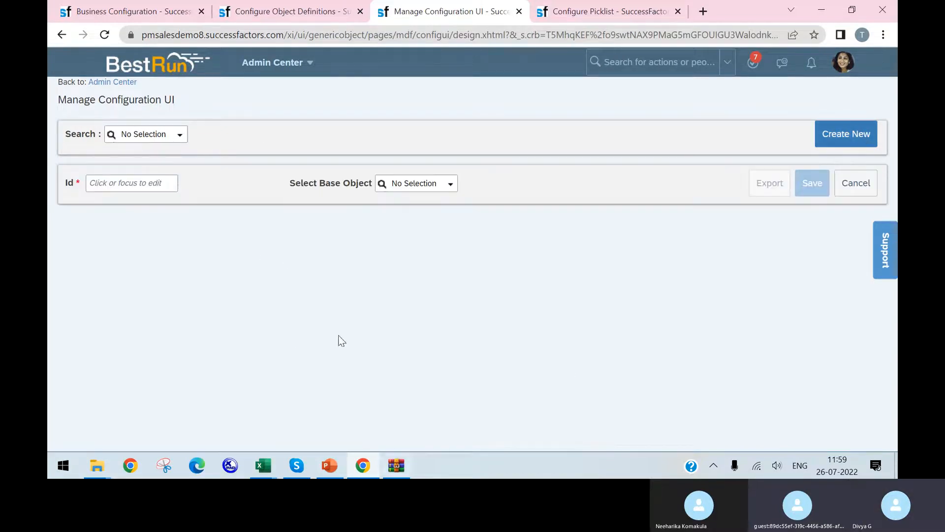
Set the new configuration UI's Id to Payment_Info_123
click(145, 182)
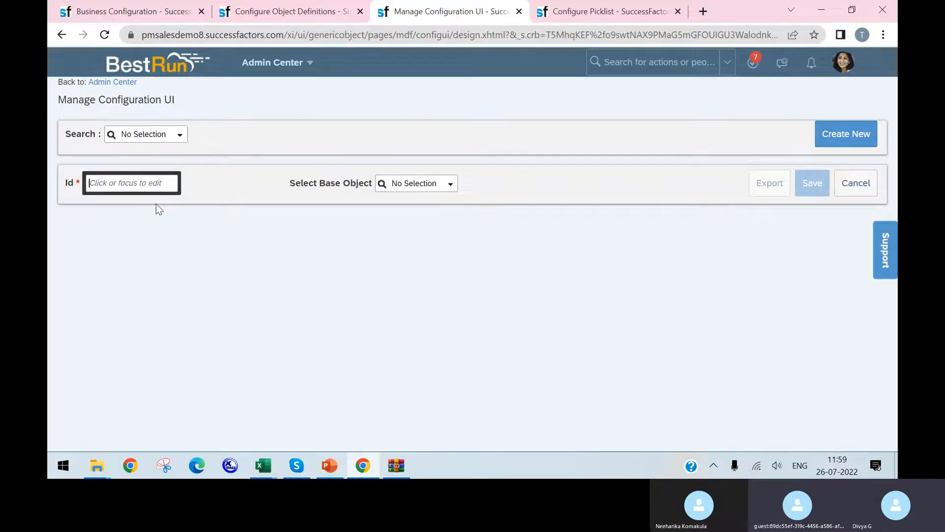
text(Payment )
text(Info)
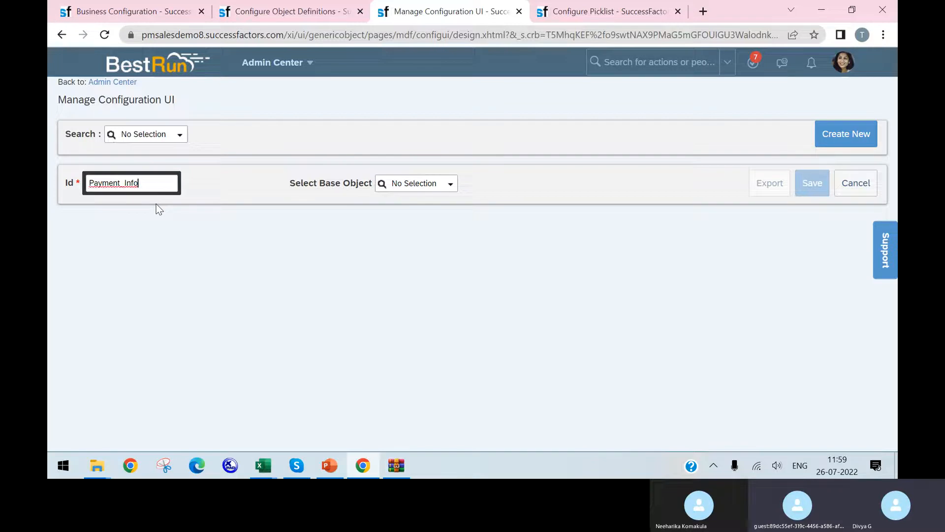
text(_123)
click(219, 242)
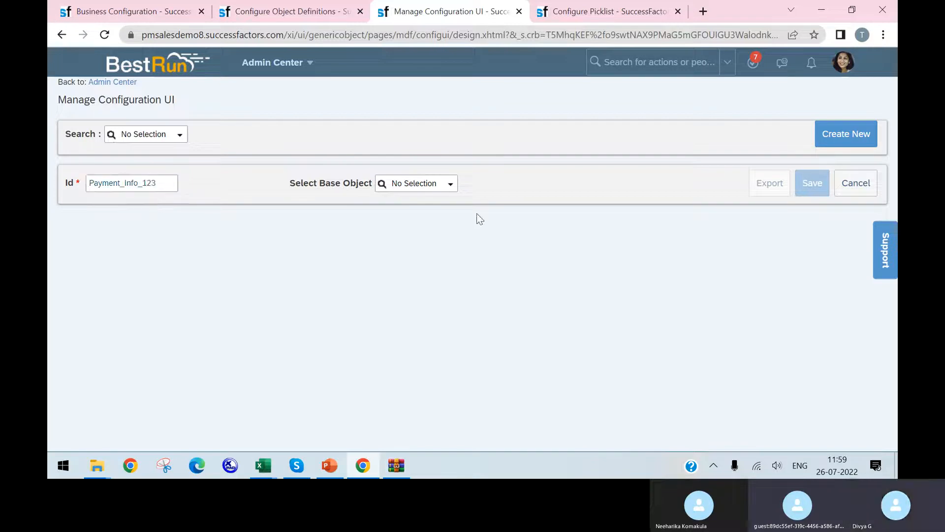
Find "payment" among the base objects and select Payment Information as the base object for Payment_Info_123
click(451, 185)
scroll(446, 212, down, 1)
scroll(439, 225, down, 5)
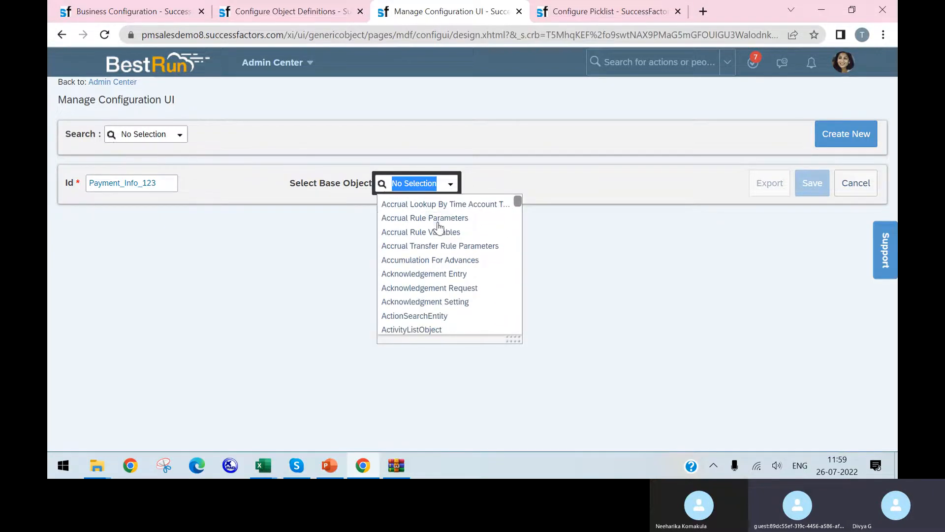
scroll(438, 228, down, 15)
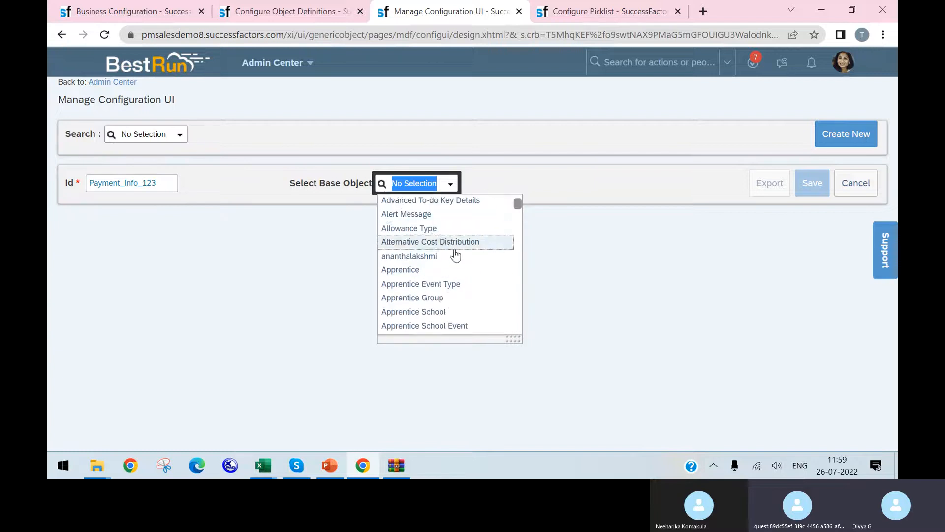
scroll(458, 262, down, 2)
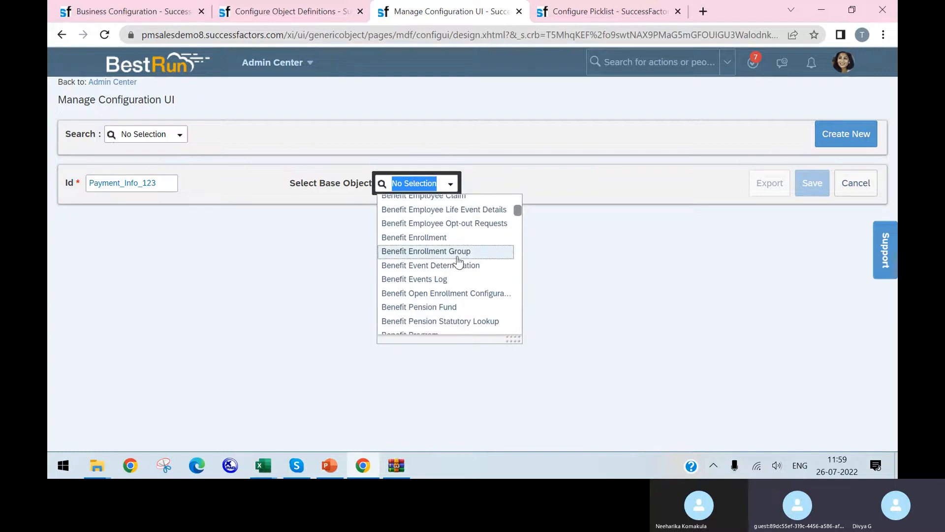
text(payment)
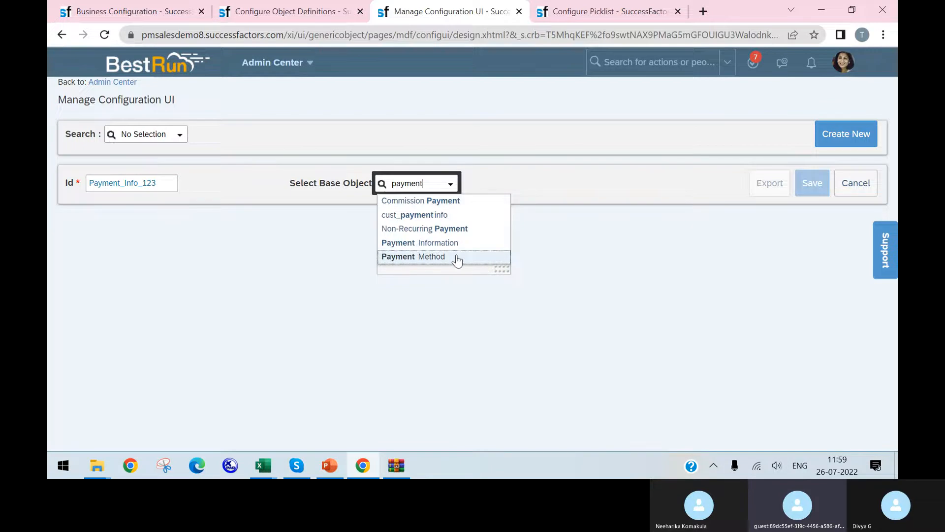
click(458, 243)
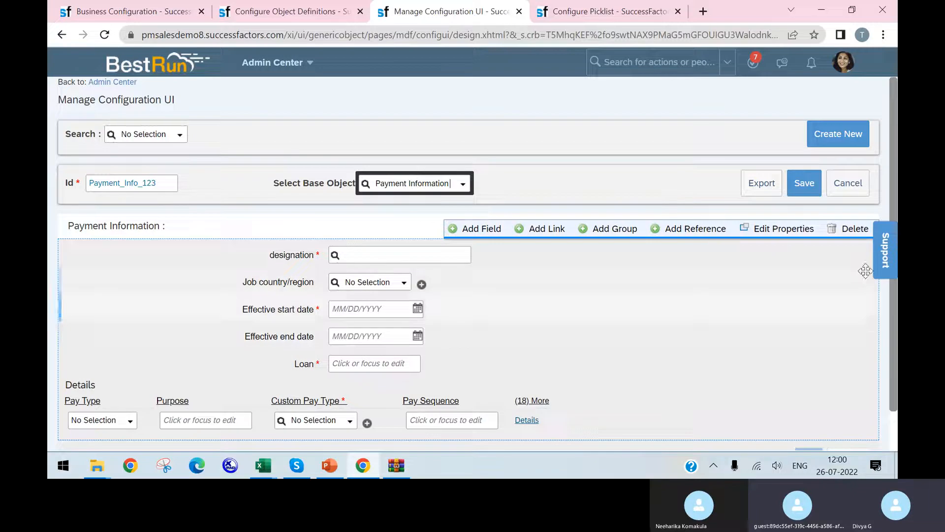
scroll(837, 246, down, 1)
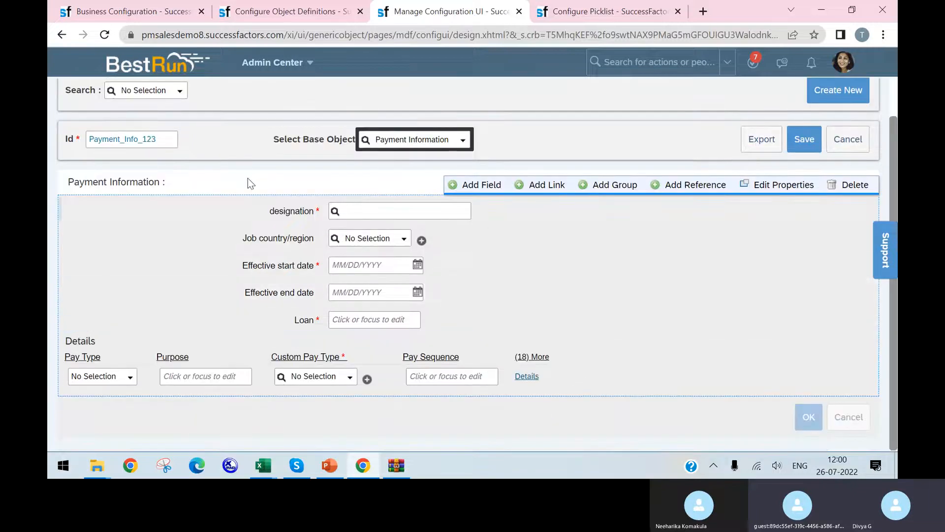
scroll(512, 168, up, 1)
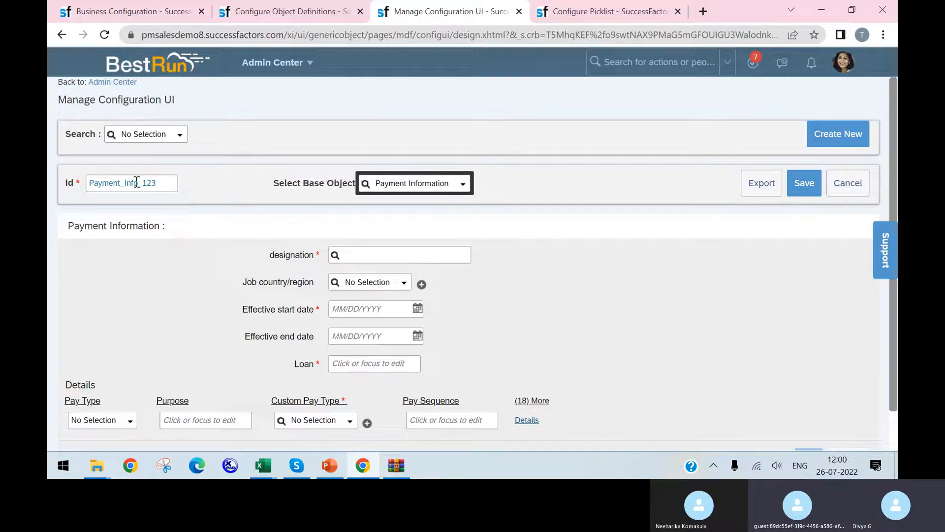
drag(98, 188, 171, 191)
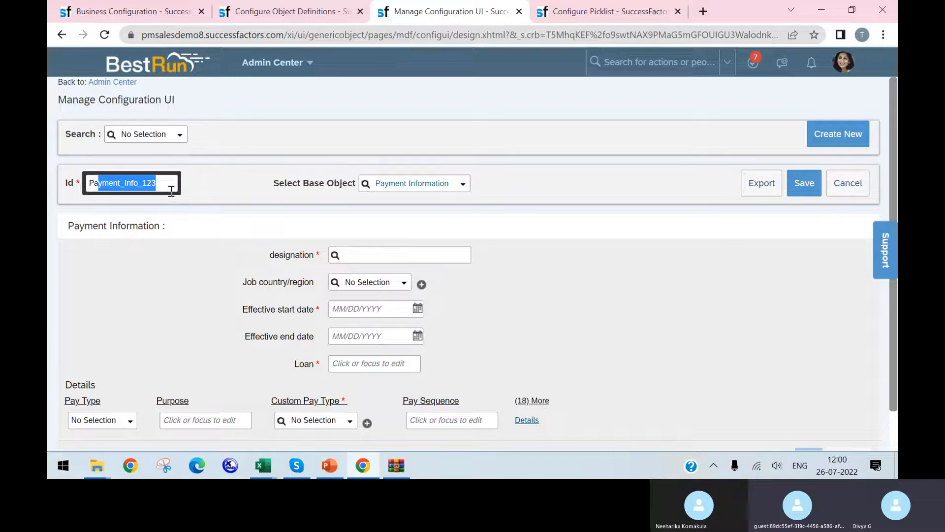
click(329, 200)
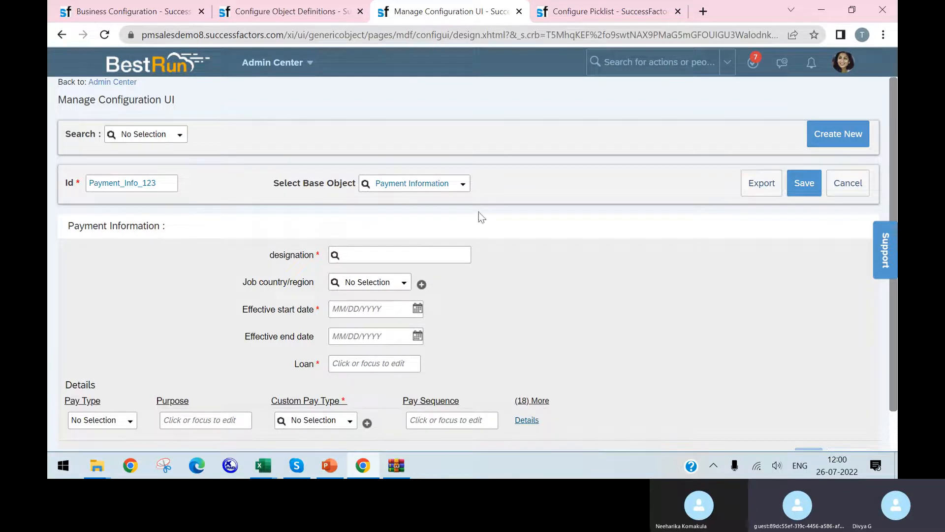
Set the Details group's layout to Form and its visible fields count to 40
scroll(622, 286, down, 1)
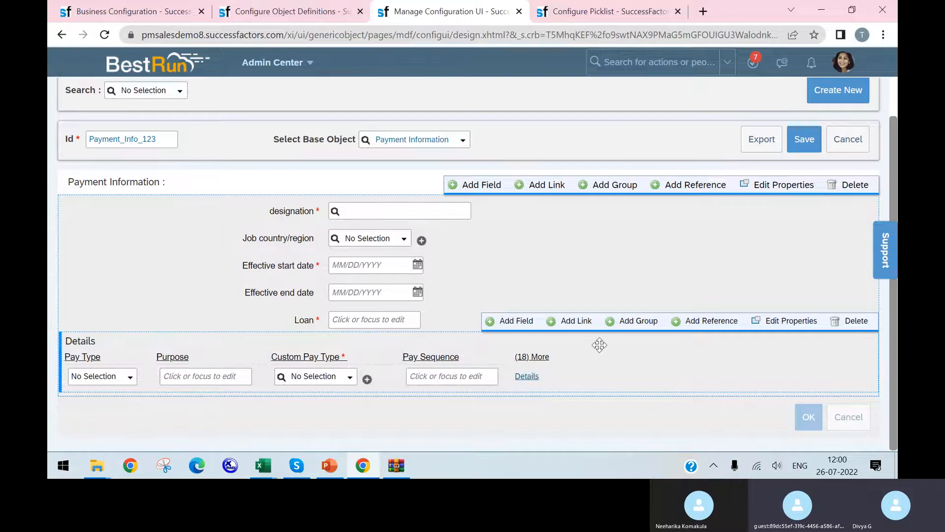
click(786, 321)
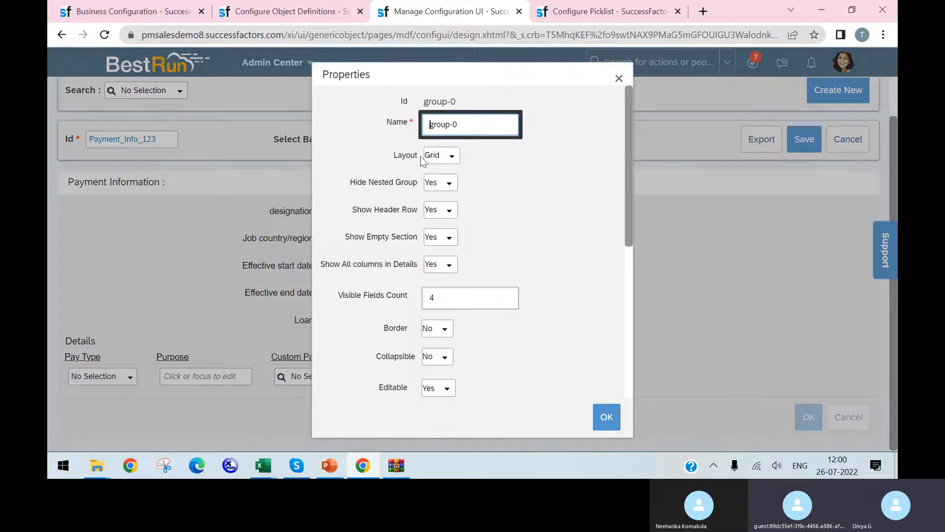
click(449, 155)
click(447, 172)
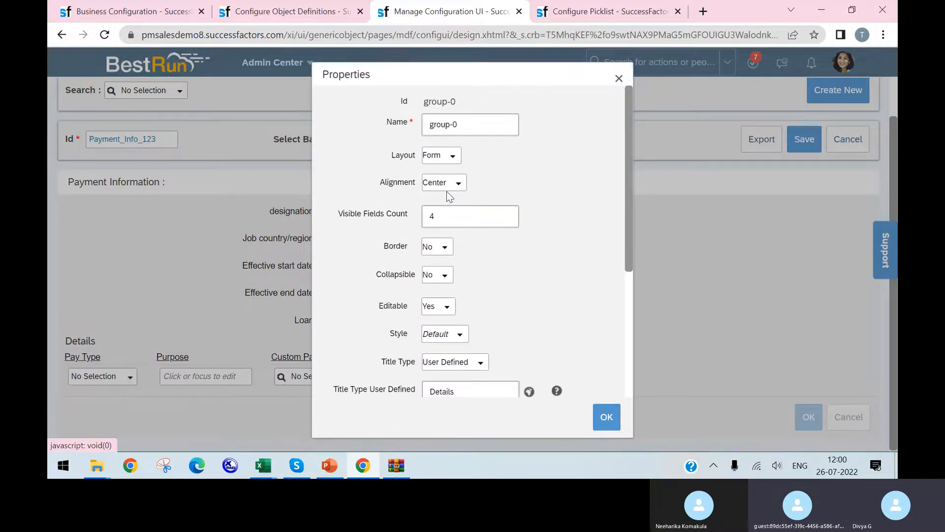
click(455, 218)
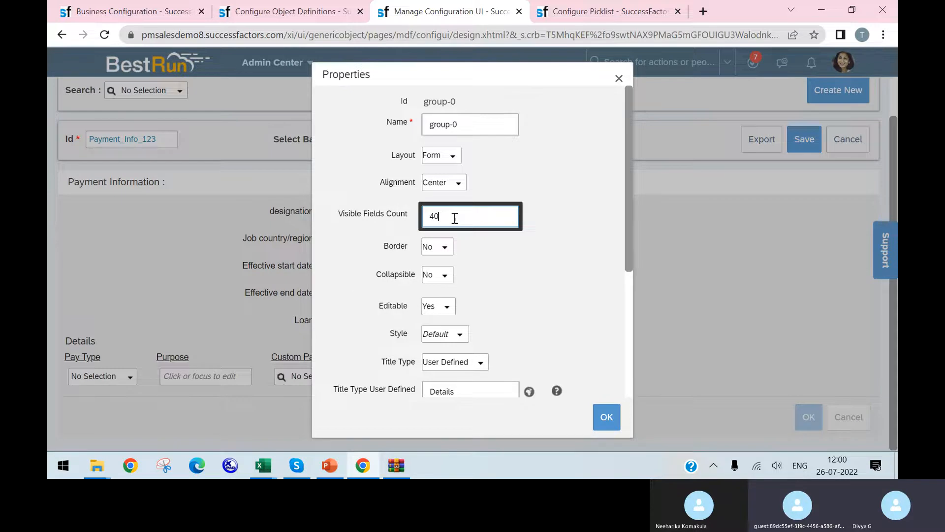
click(611, 419)
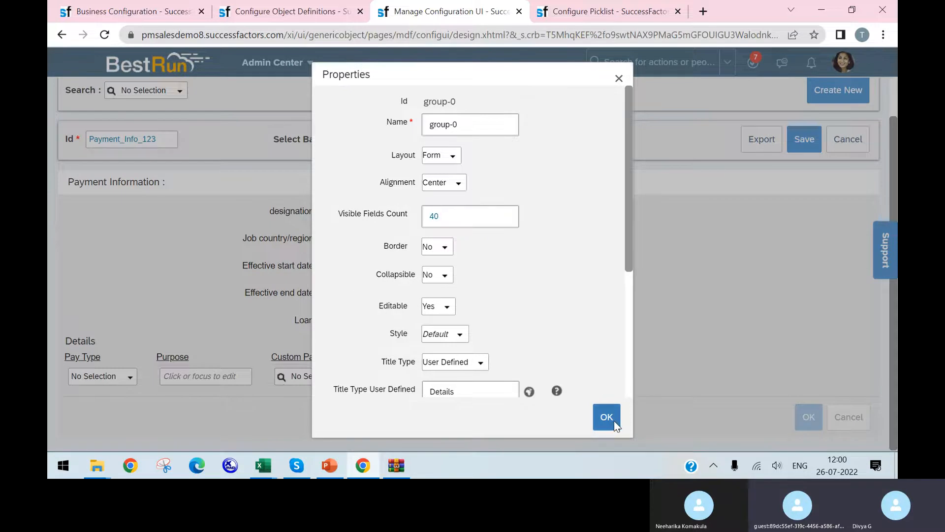
Compare the Details group's fields with the accountType column's filter values in the Excel configuration workbook, and return to the Chrome configuration UI
scroll(422, 385, down, 4)
scroll(423, 386, down, 8)
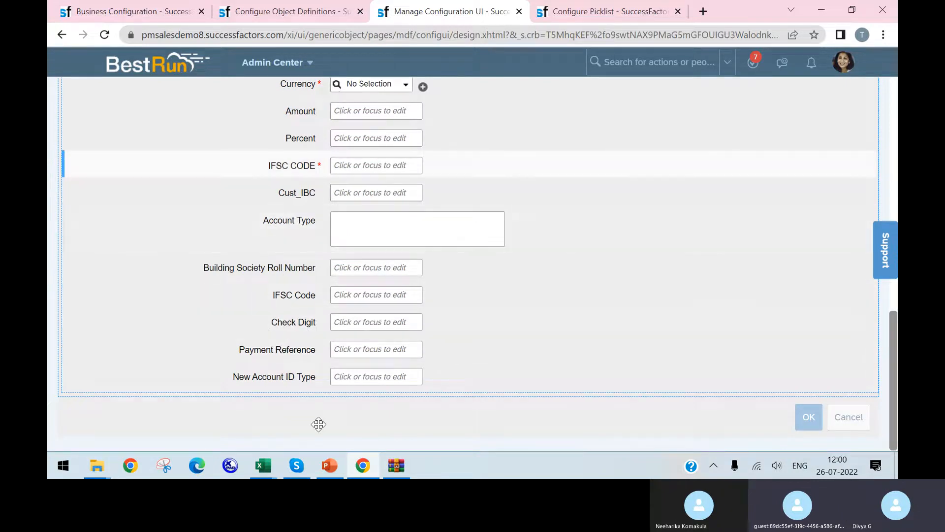
mouse_move(266, 471)
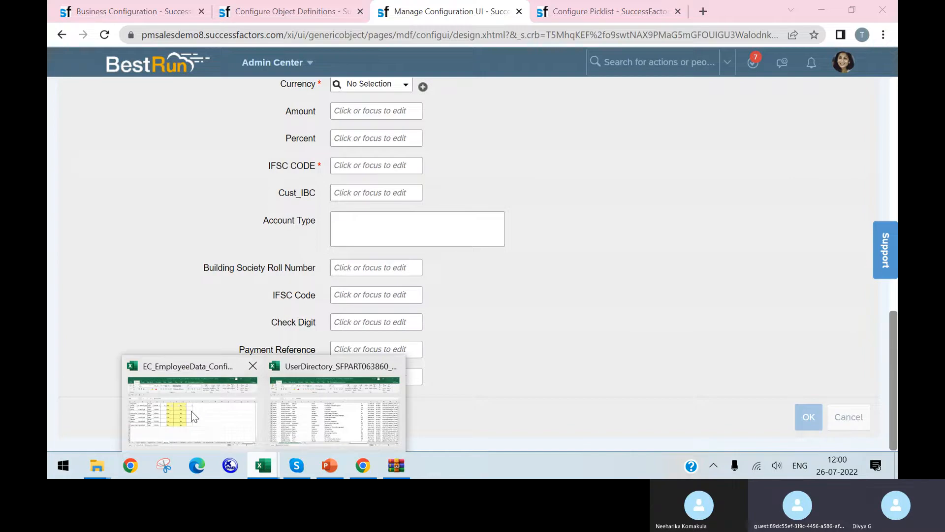
click(191, 412)
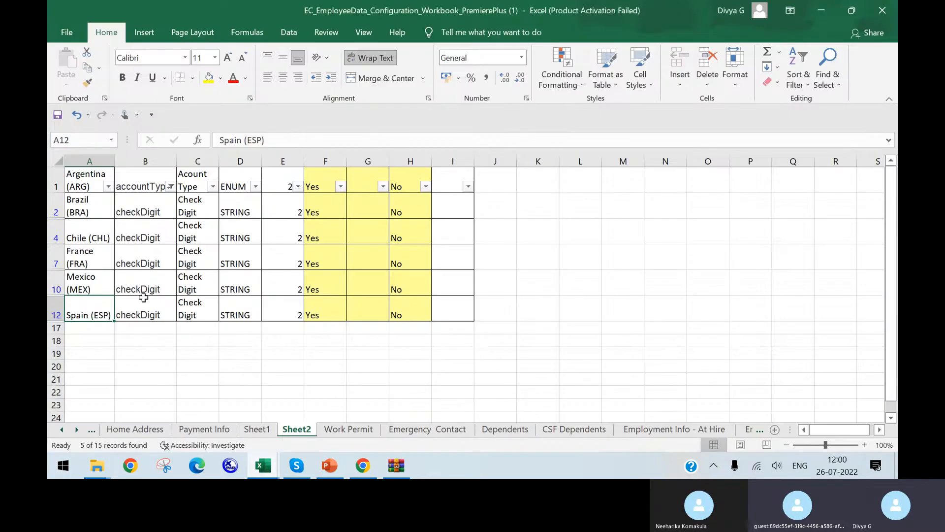
click(170, 186)
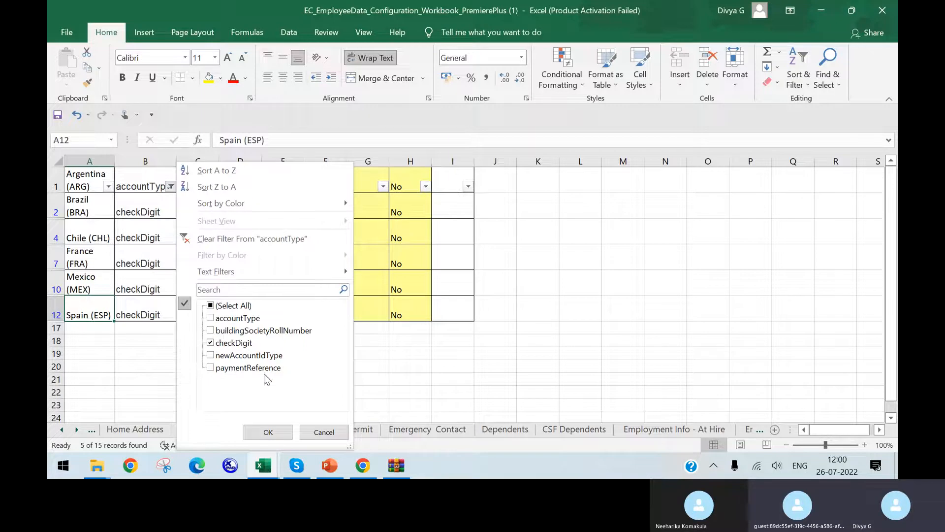
click(363, 466)
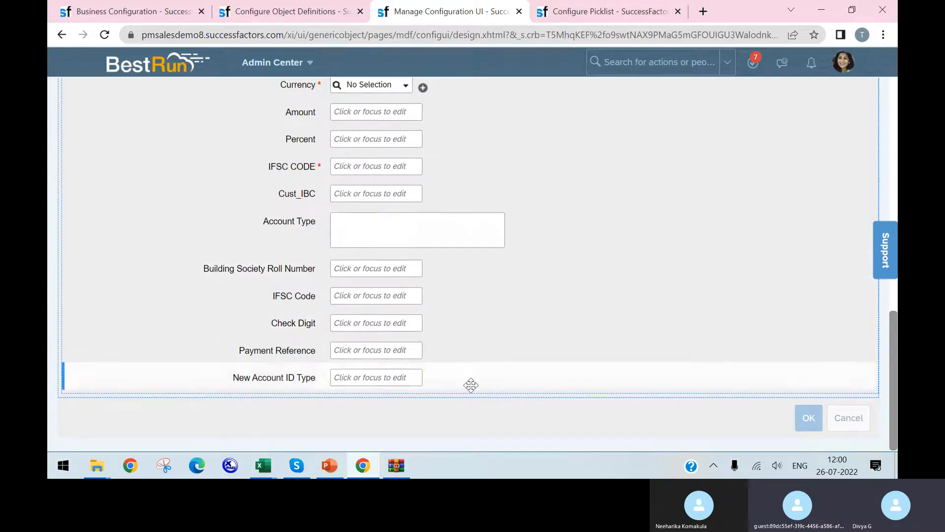
scroll(472, 386, up, 3)
scroll(472, 385, up, 7)
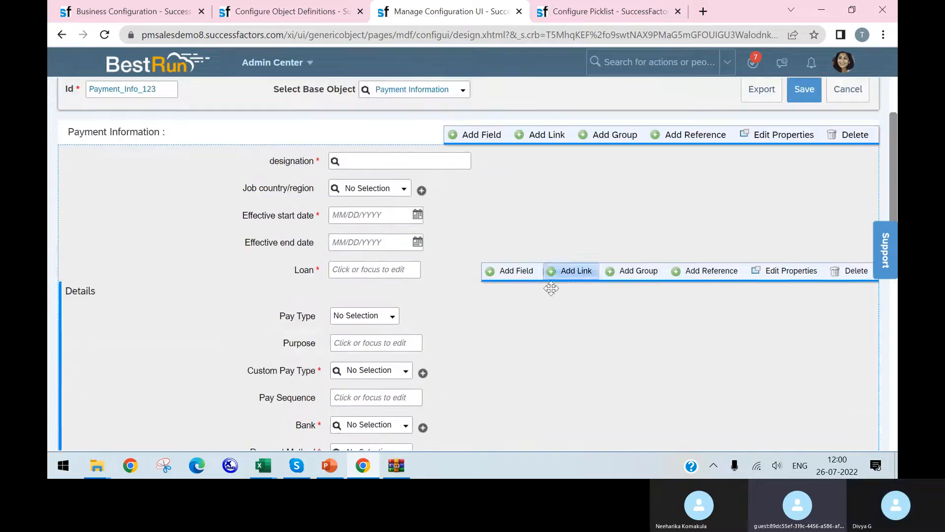
Return to the Excel configuration workbook and select France (FRA) among the filtered checkDigit countries
click(291, 11)
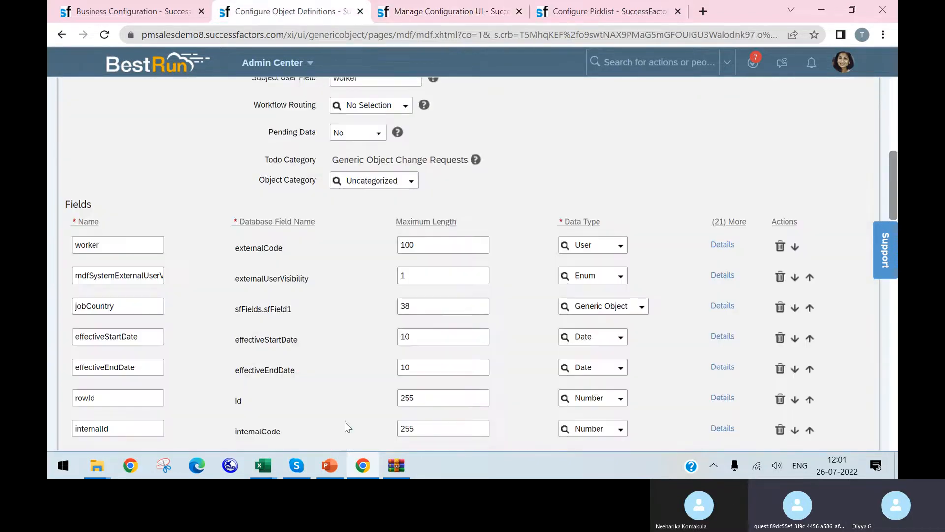
click(264, 465)
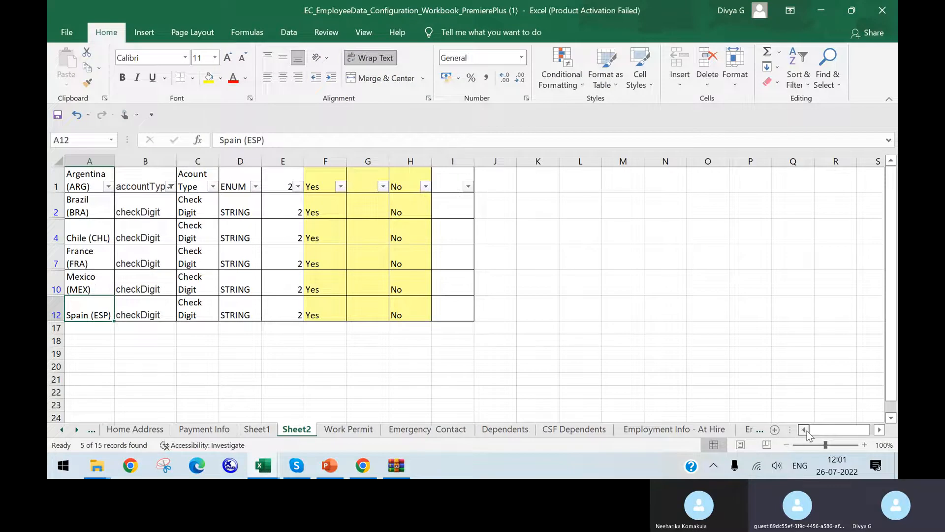
click(91, 254)
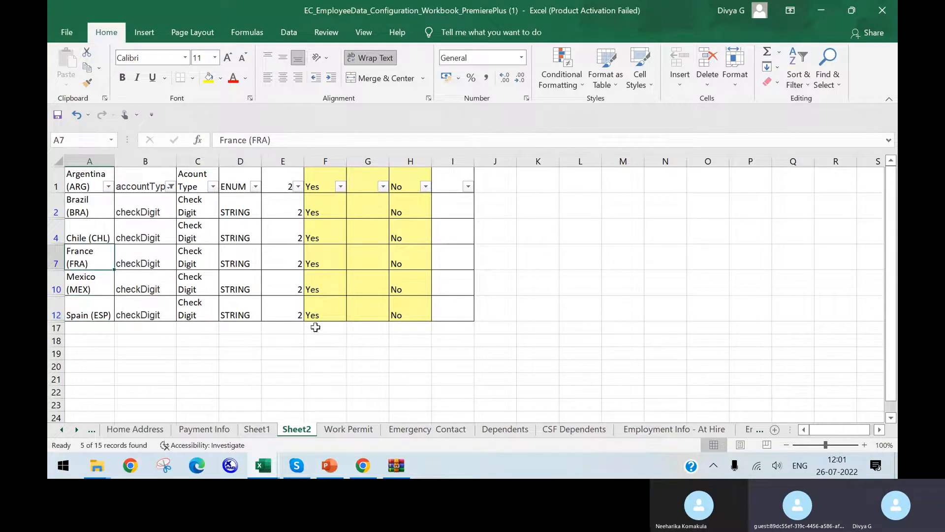
Switch to the UserDirectory_SFPART063860_293 workbook and find the first cell matching "fra"
mouse_move(264, 466)
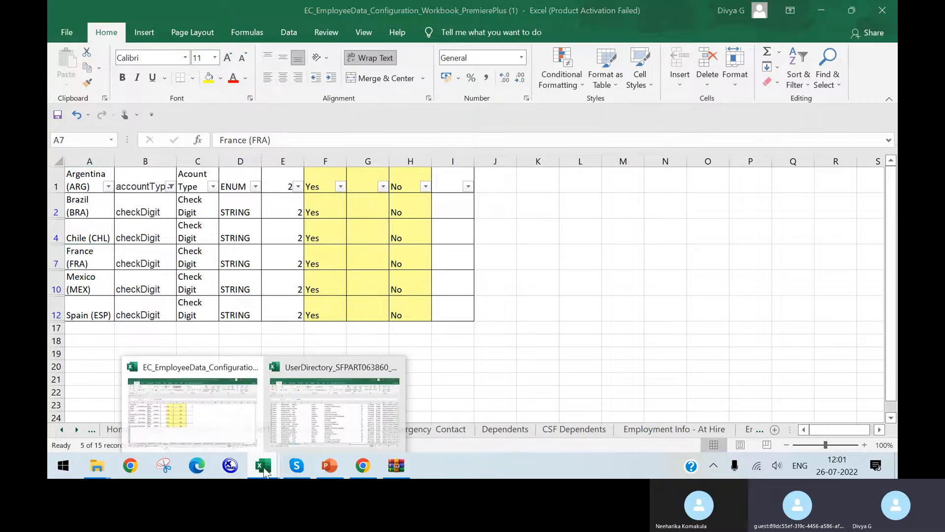
click(309, 409)
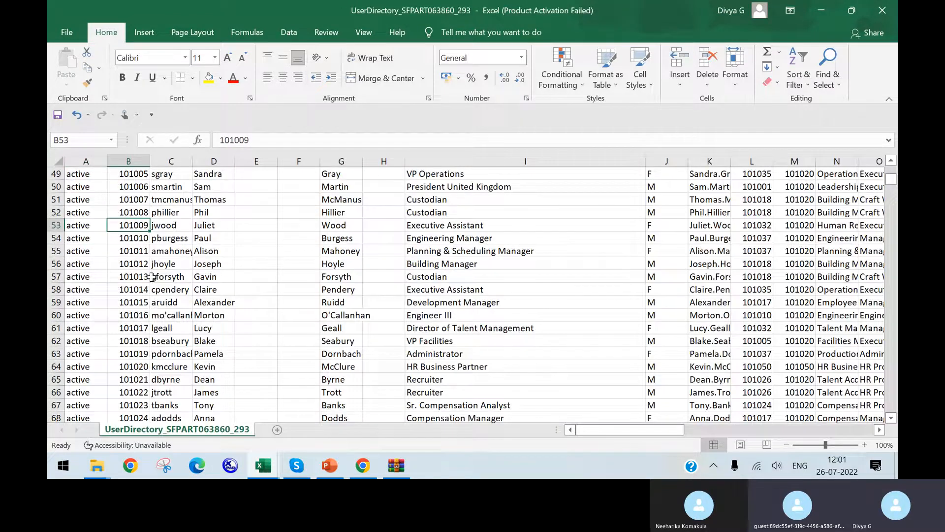
scroll(153, 275, down, 1)
key(ctrl+f)
text(fr)
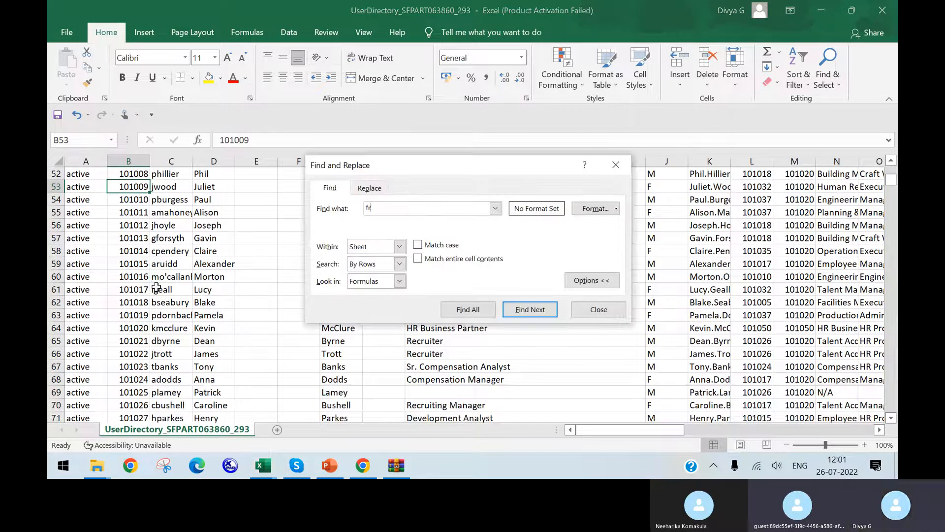
key(Return)
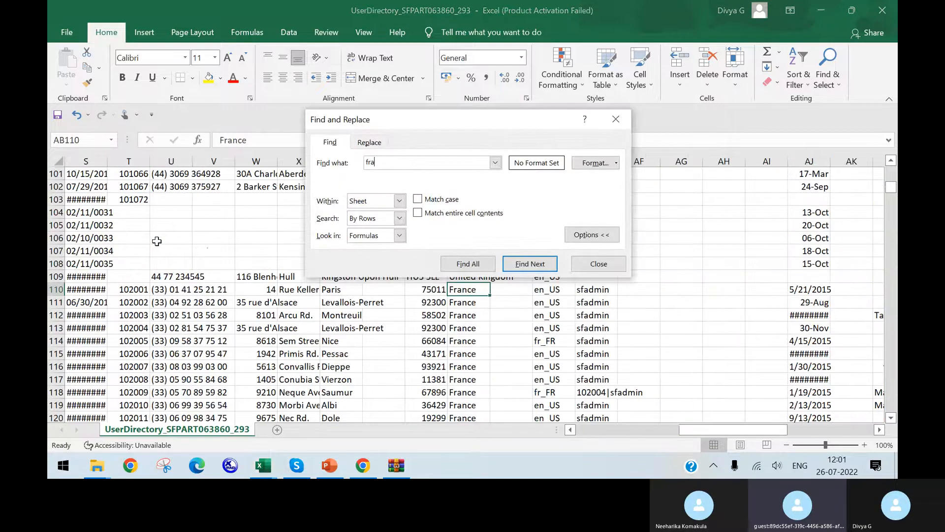
click(616, 120)
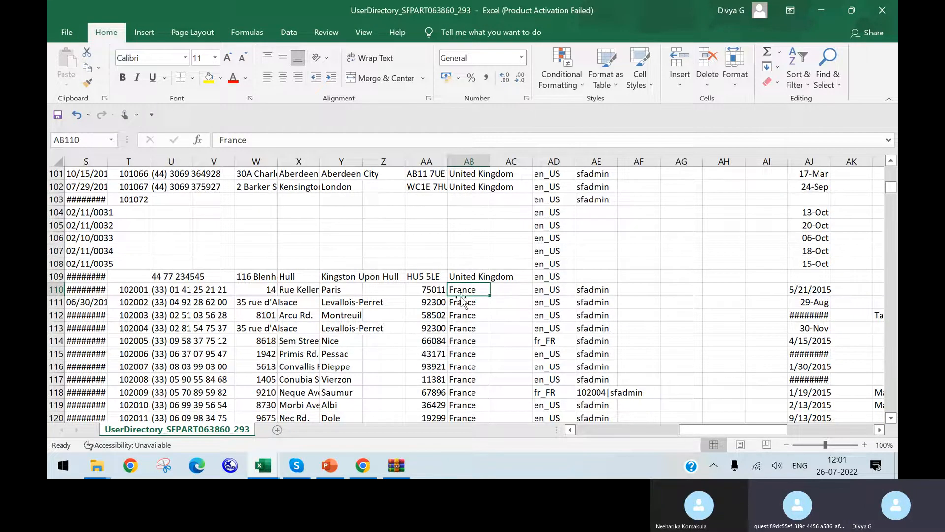
Go to the user ID in column B of the first France employee's row and copy it
click(447, 290)
key(Left)
key(Left)
key(Left)
key(Left)
key(Left)
key(Left)
key(Left)
key(Left)
key(Left)
key(Left)
key(Left)
key(Left)
key(Left)
key(Left)
key(Left)
key(Left)
key(Left)
key(Left)
key(Left)
key(Left)
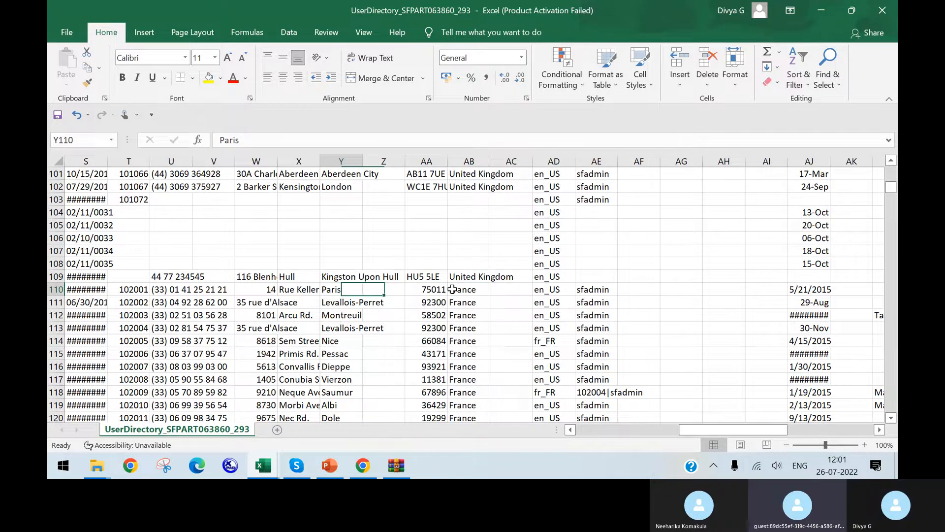
key(Right)
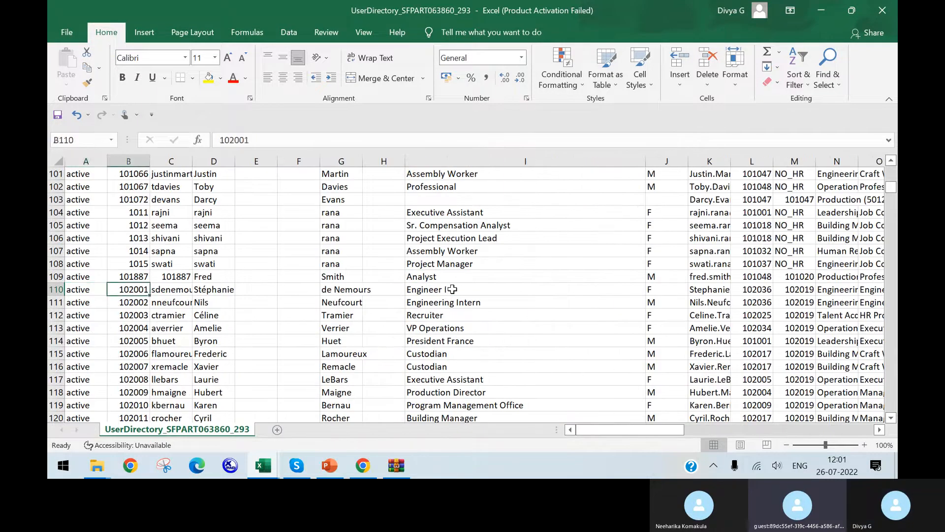
drag(252, 141, 155, 115)
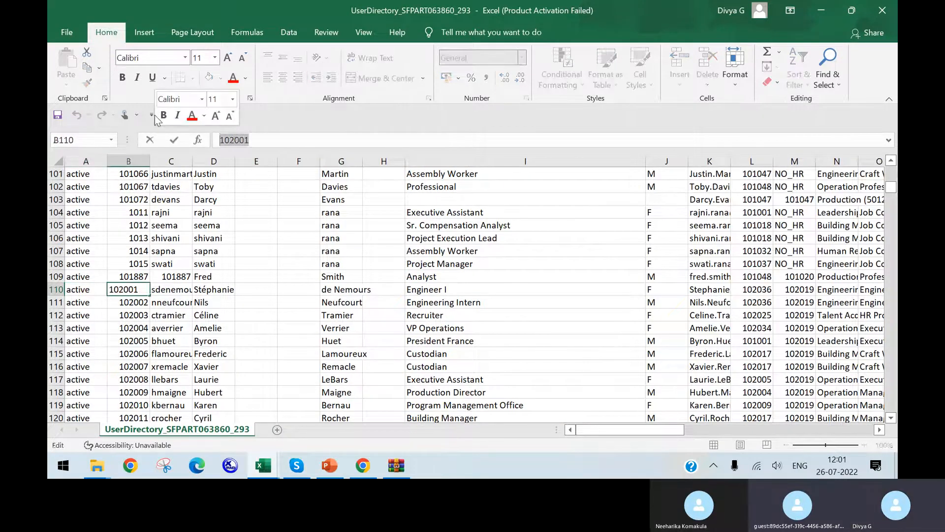
key(ctrl+c)
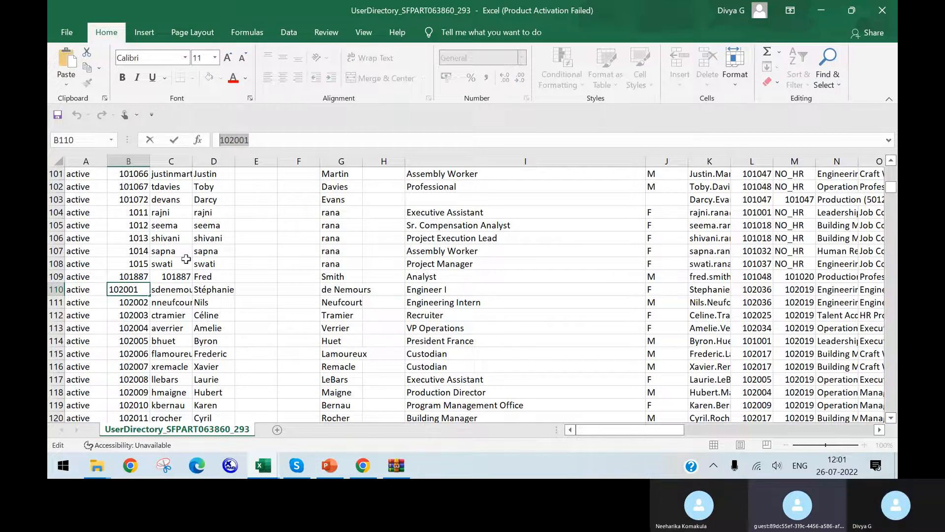
Switch to Chrome and open the France employee's profile by searching for the copied user ID
click(365, 471)
right_click(364, 472)
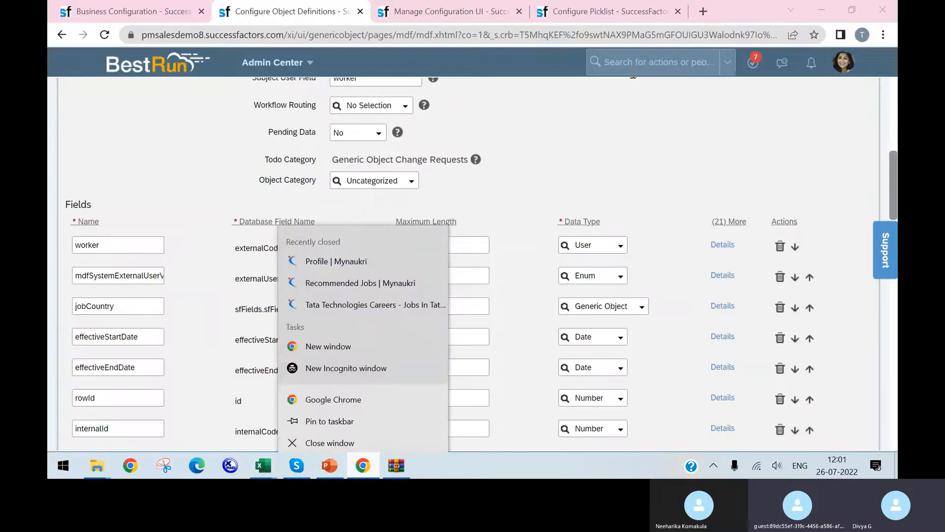
click(595, 61)
click(129, 11)
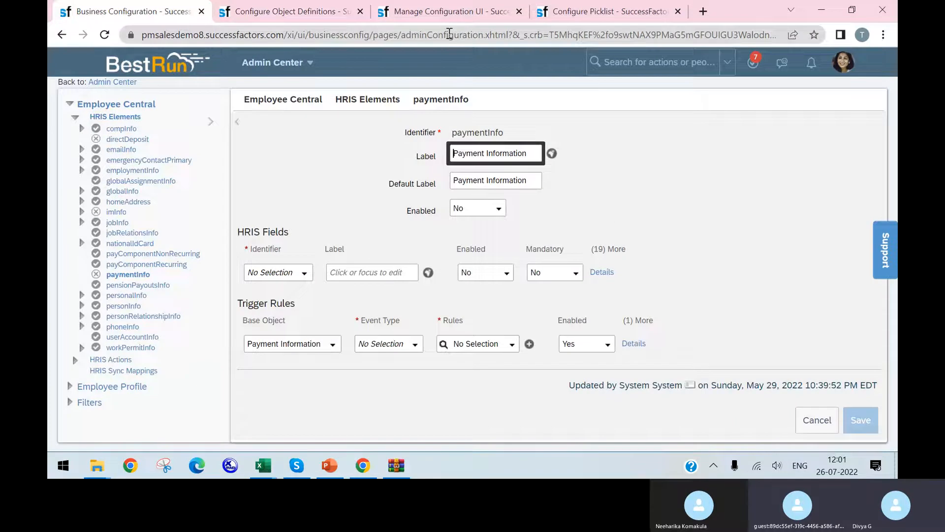
click(459, 20)
click(590, 15)
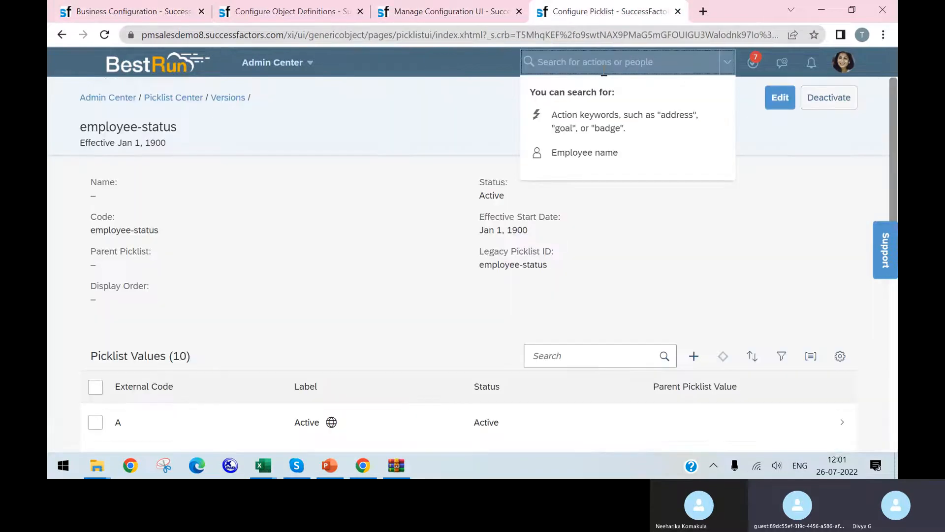
key(ctrl+v)
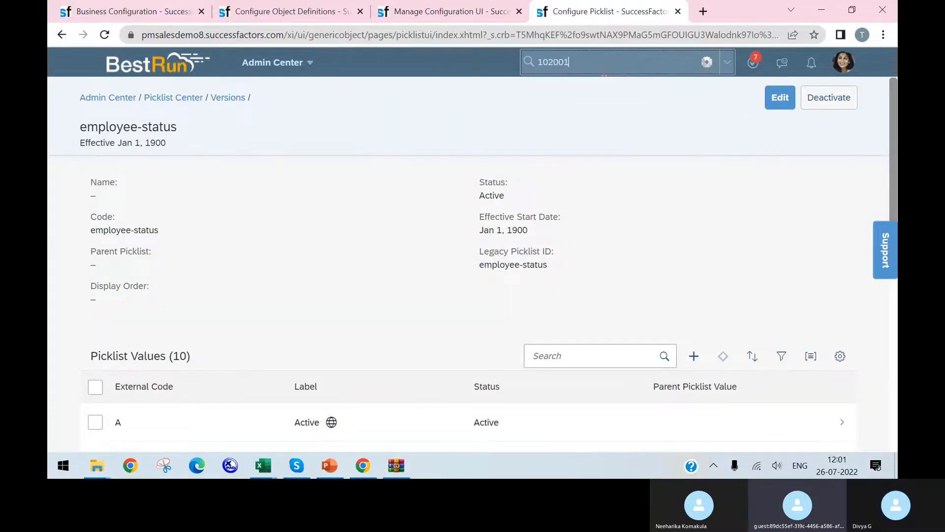
click(632, 86)
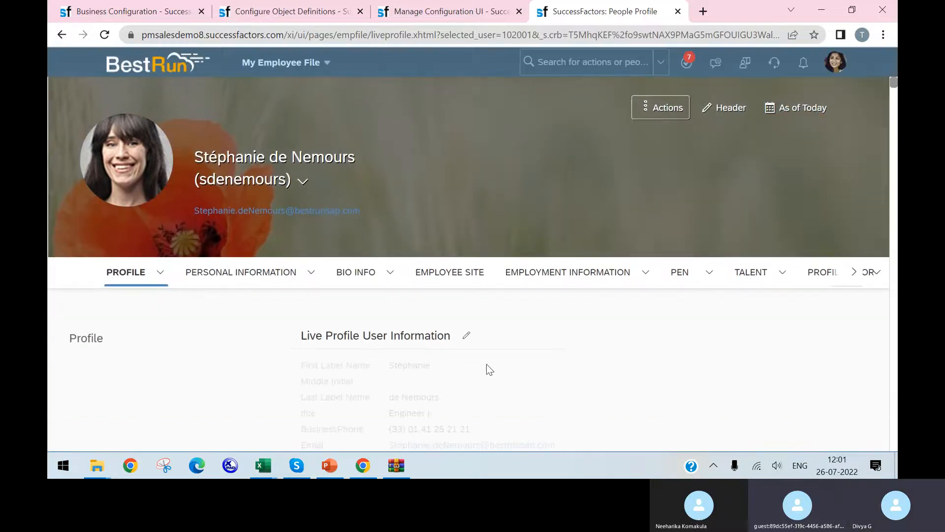
Check the payment block on the employee's profile for the Check Digit field
scroll(530, 352, down, 10)
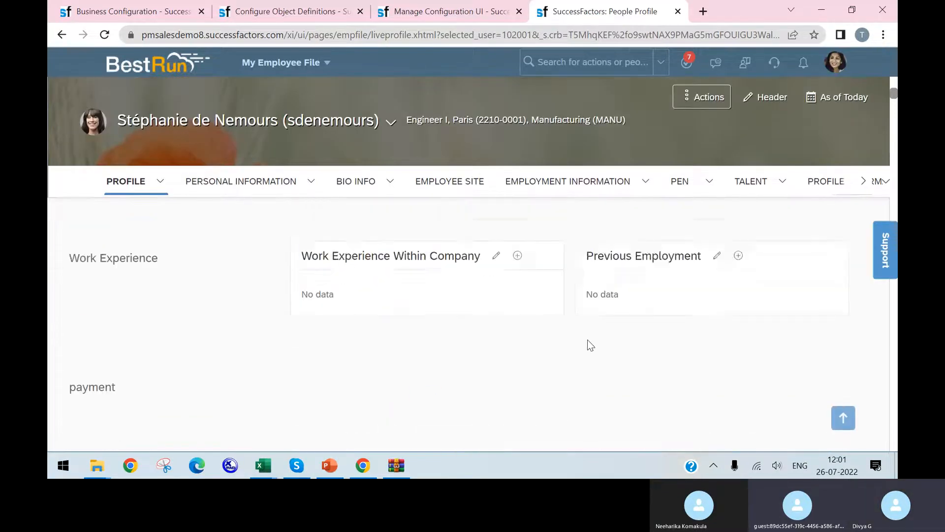
scroll(533, 338, down, 3)
scroll(530, 338, down, 1)
scroll(416, 331, down, 4)
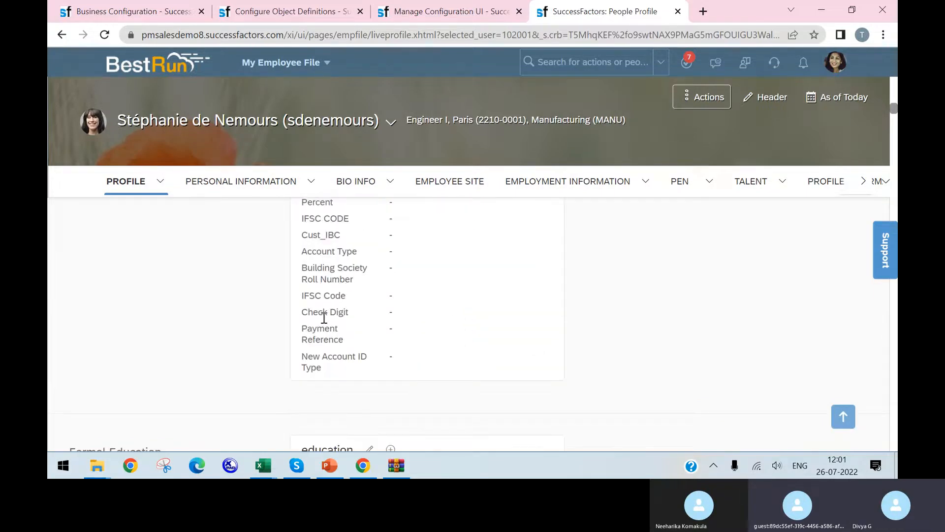
drag(306, 313, 347, 315)
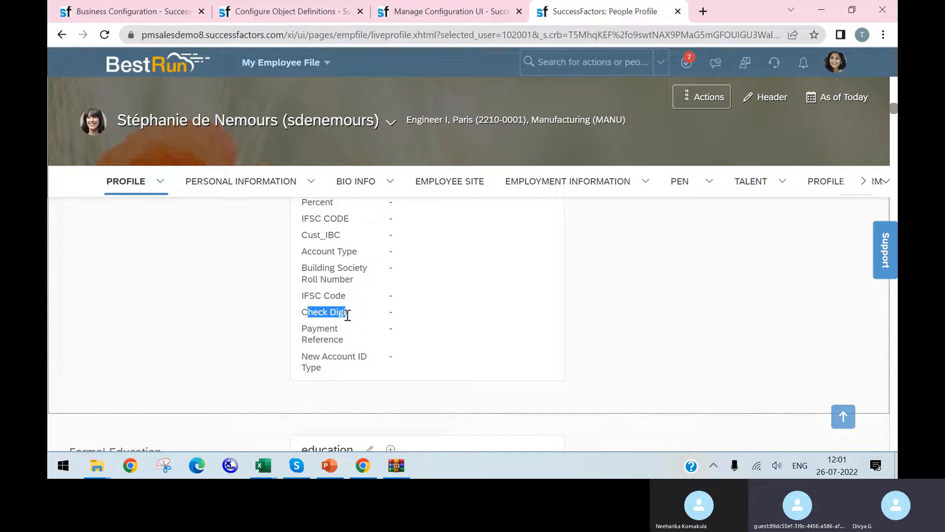
Return to the Manage Configuration UI page, review its Details fields, and save the Payment_Info_123 configuration
click(320, 15)
click(423, 17)
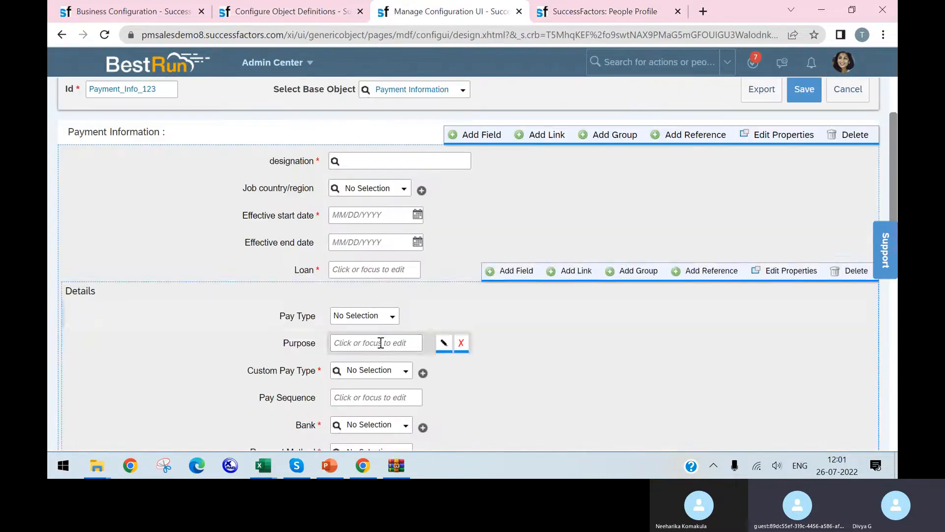
scroll(566, 300, down, 10)
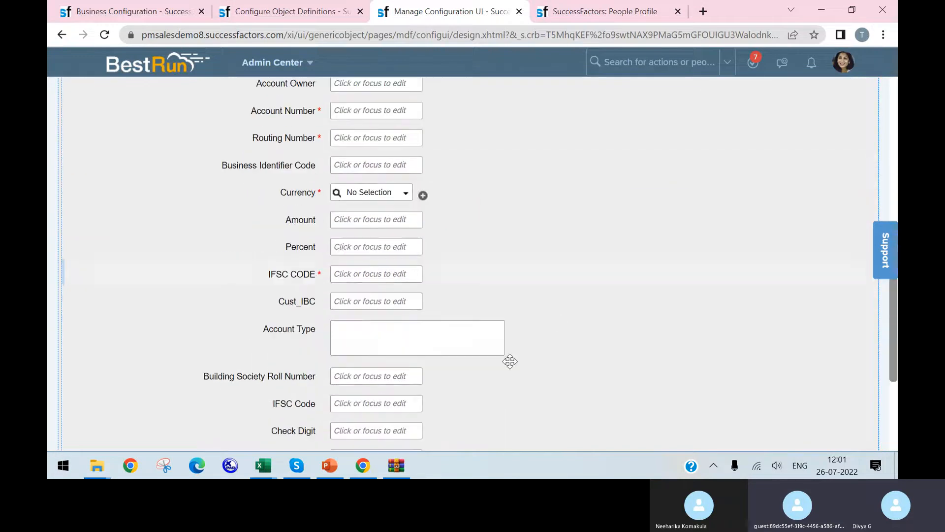
scroll(509, 361, down, 2)
scroll(509, 362, up, 10)
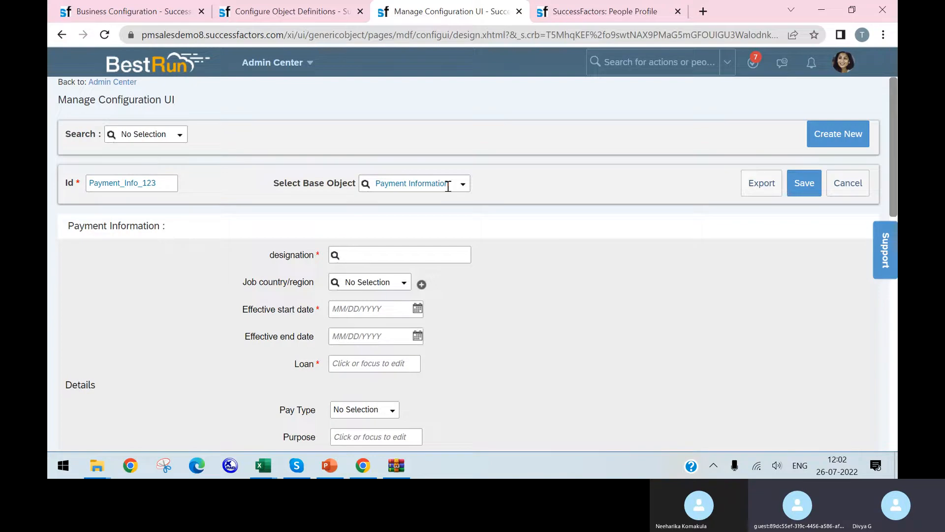
click(802, 186)
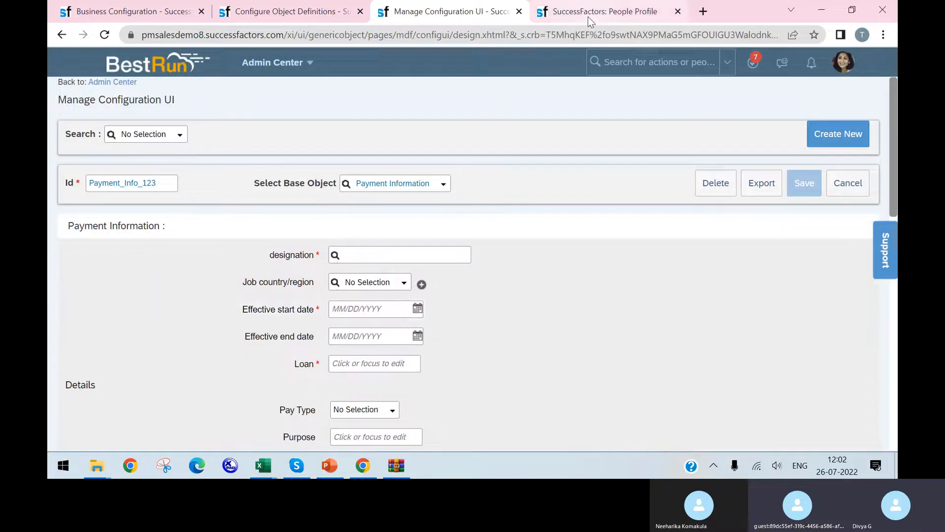
Leave the employee's profile and open Configure People Profile through a search for "people profile"
click(583, 15)
click(536, 62)
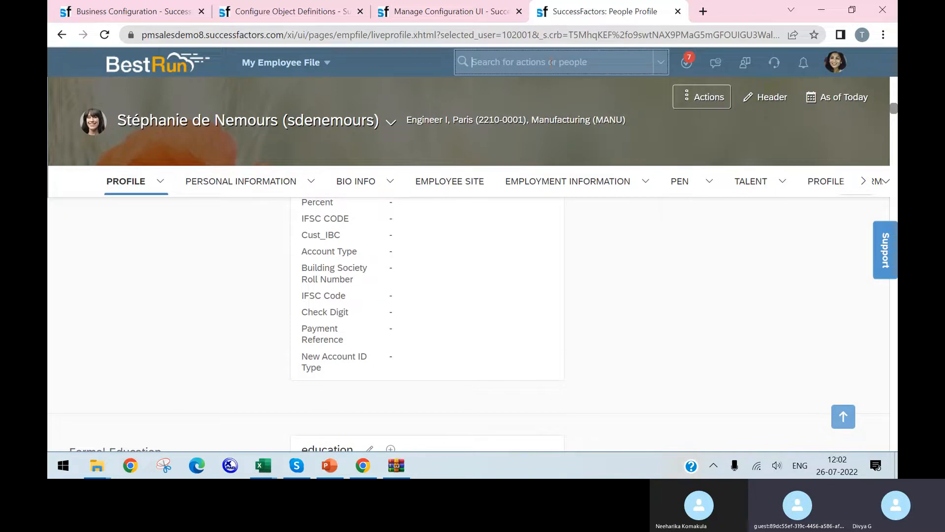
text(peopl)
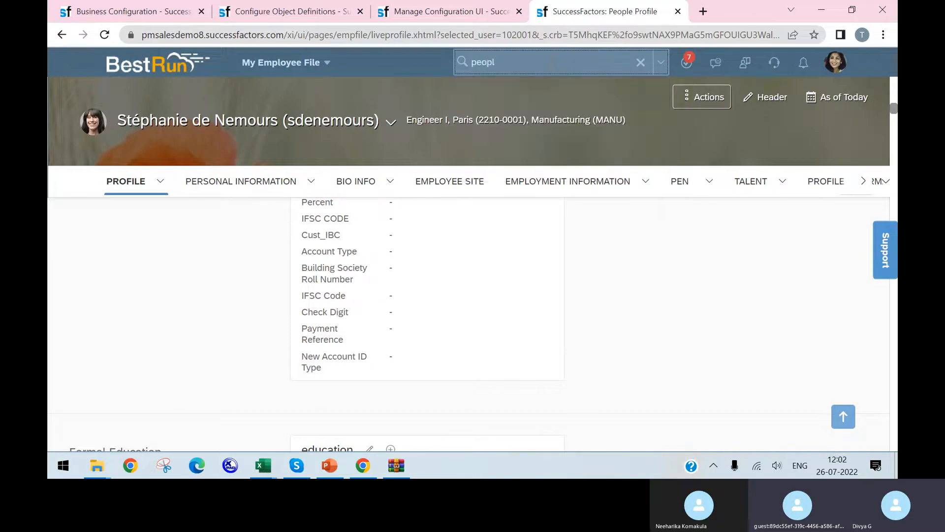
text(e profile)
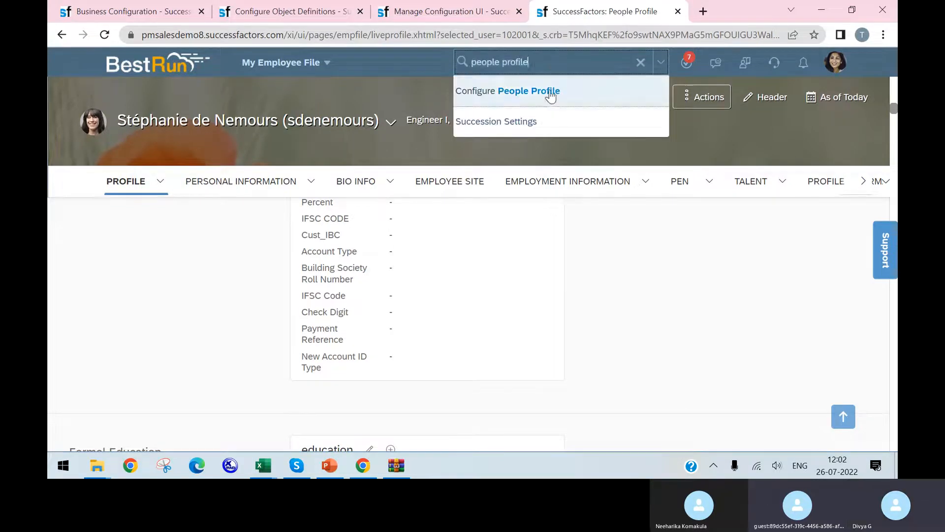
click(552, 91)
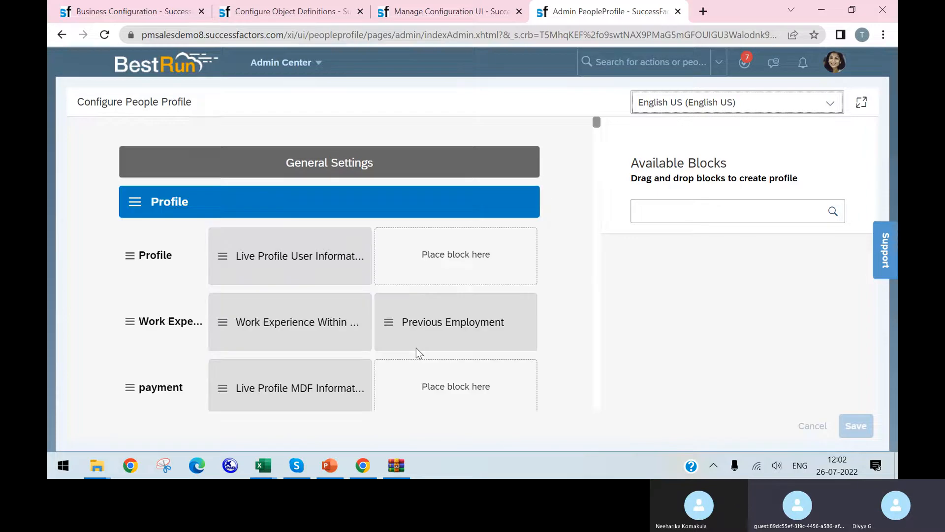
Add a new section at the end of the people profile, below MDF Creation
scroll(436, 324, down, 15)
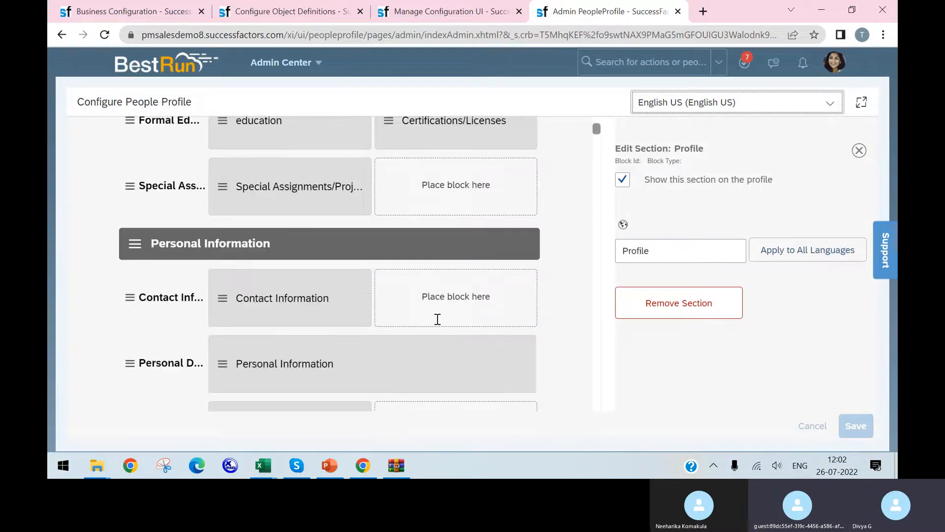
scroll(551, 219, down, 20)
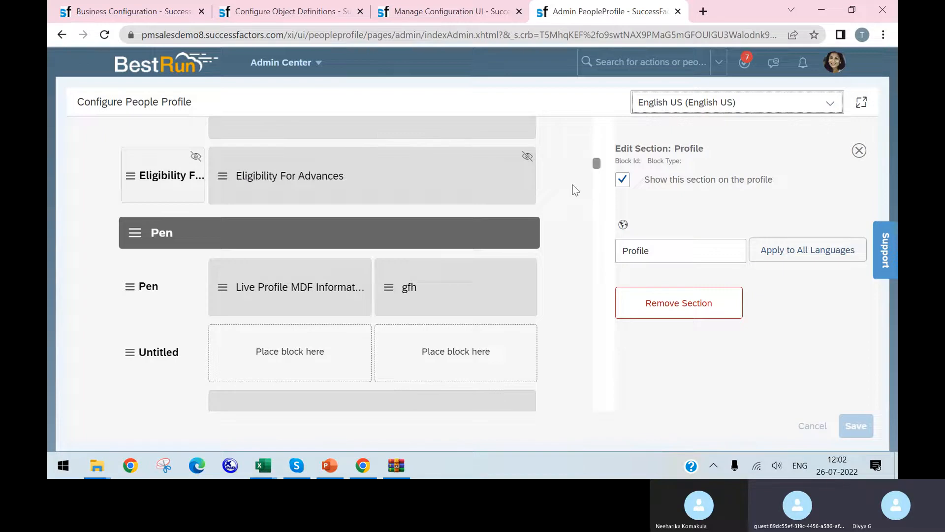
scroll(581, 370, down, 5)
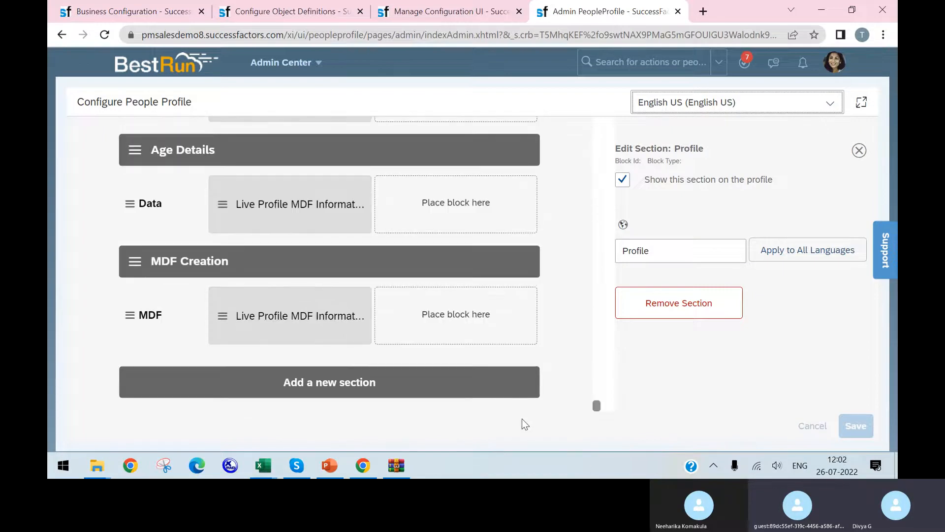
click(418, 392)
scroll(523, 348, up, 2)
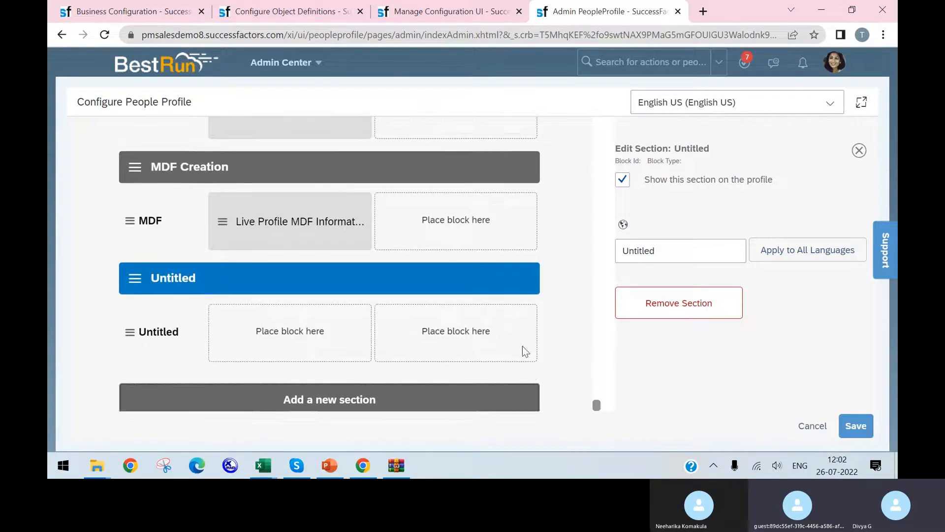
Name the new untitled section Bank Payment Info
click(184, 333)
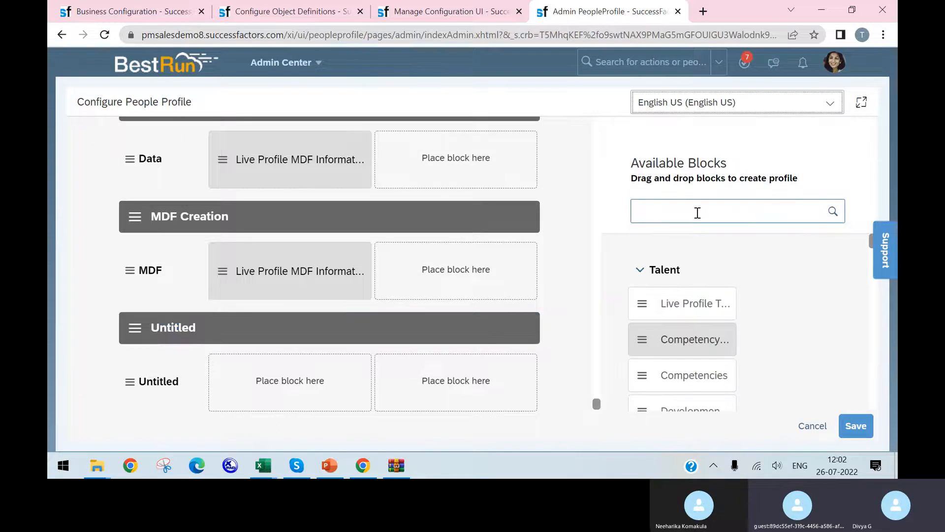
click(171, 332)
double_click(685, 255)
text(Bank)
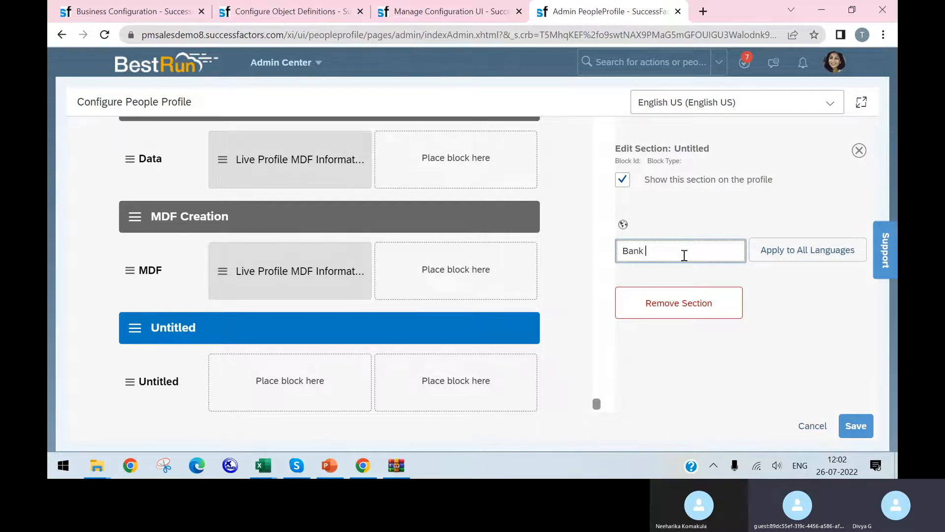
text( Payment Info)
drag(732, 250, 606, 258)
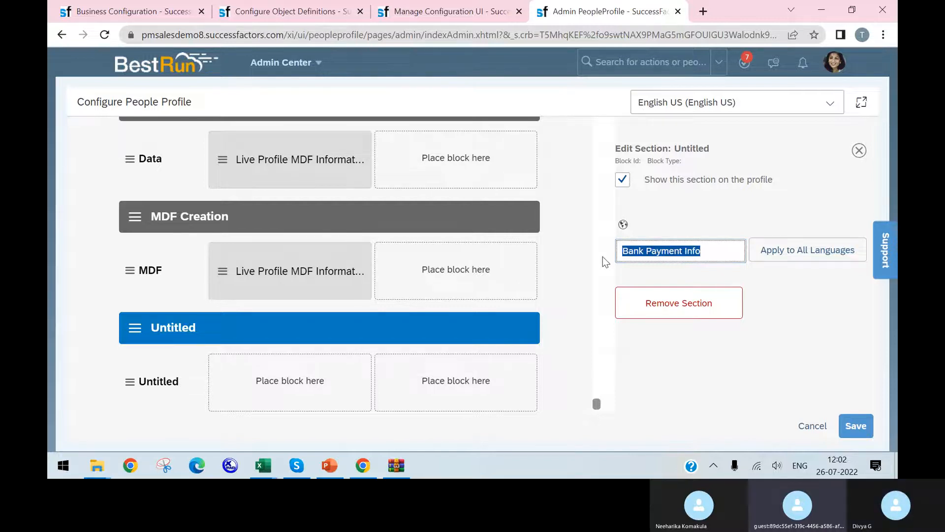
Copy the section's name and reuse it to name its untitled subsection Bank Payment Info
click(150, 385)
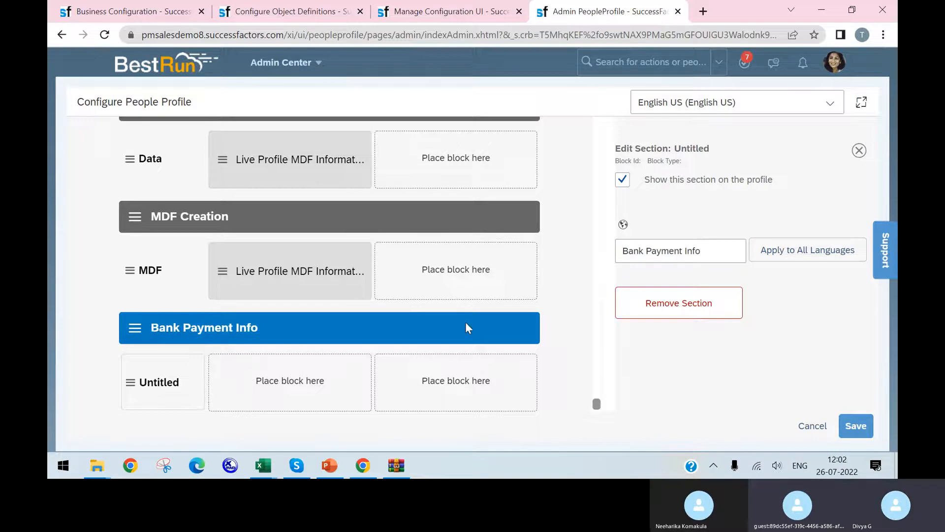
triple_click(659, 254)
key(ctrl+c)
click(173, 382)
click(686, 256)
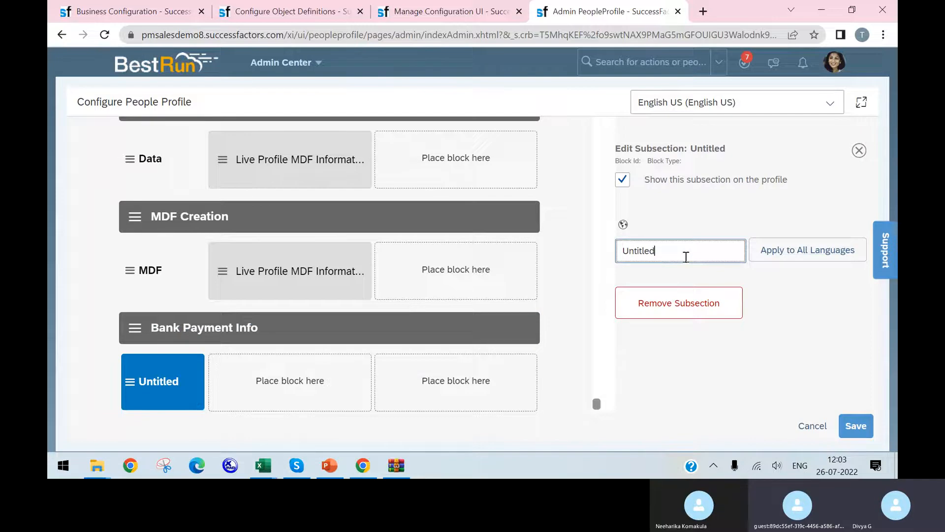
triple_click(686, 256)
key(ctrl+v)
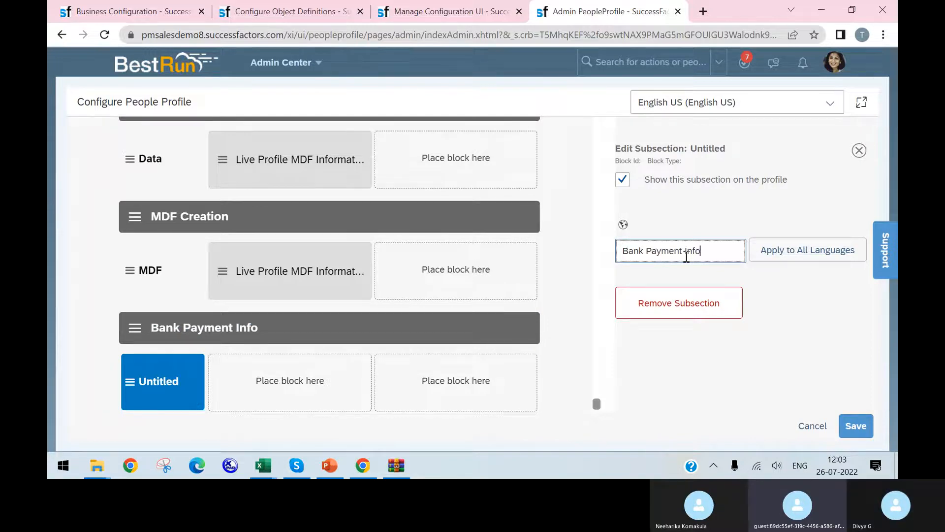
Consult the PowerPoint checklist, return to Chrome, and place the Live Profile MDF Information block in the first slot of the Bank Payment Info subsection
click(333, 466)
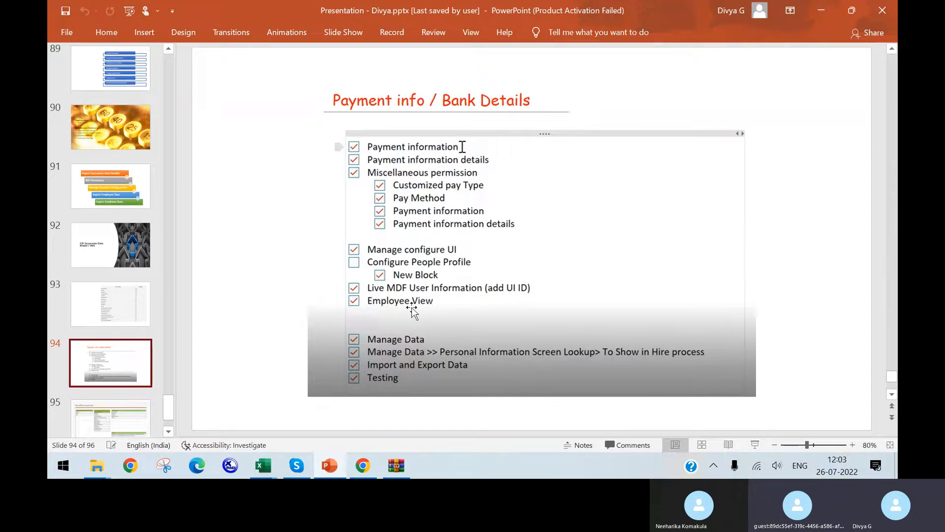
click(363, 467)
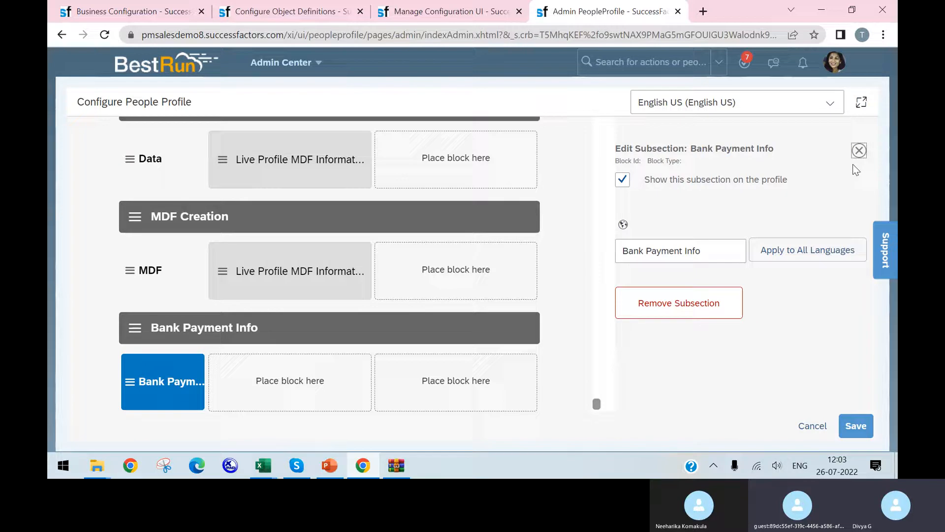
click(859, 150)
click(672, 220)
text(mddf)
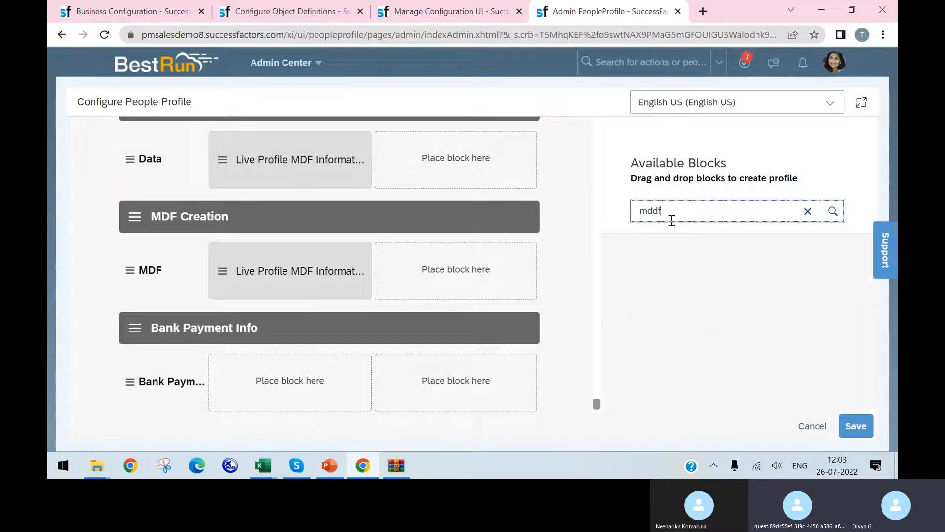
key(BackSpace)
key(BackSpace)
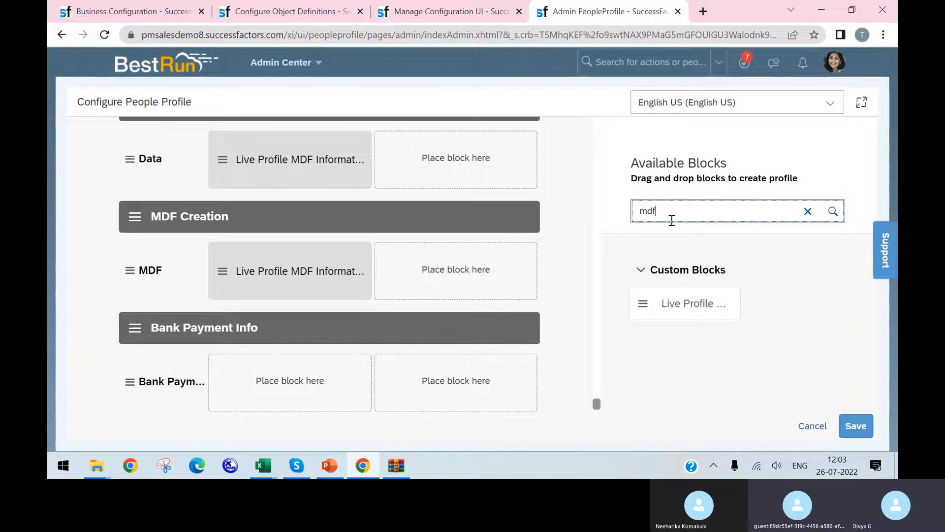
drag(641, 303, 294, 382)
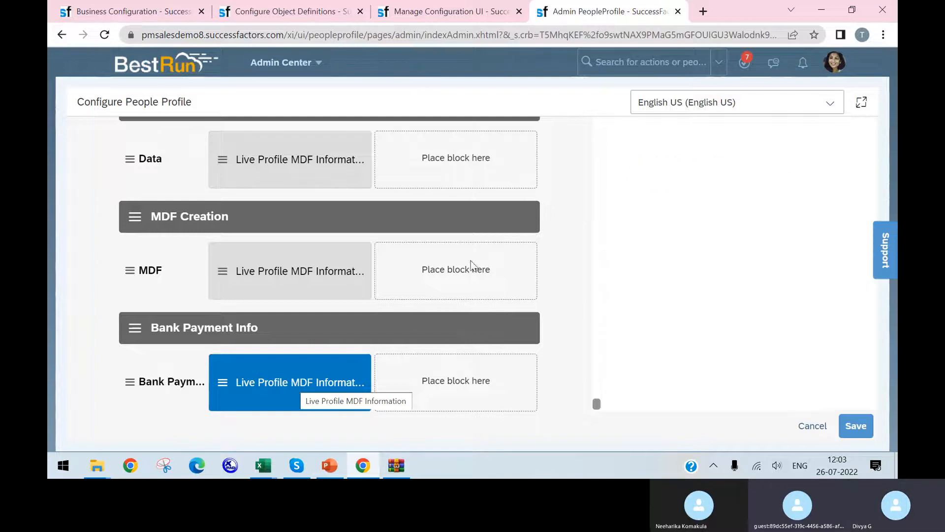
Check the saved configuration UI's Id, set the Bank Payment Info block's MDF Screen ID to Payment_Info_123, and save the people profile
click(777, 280)
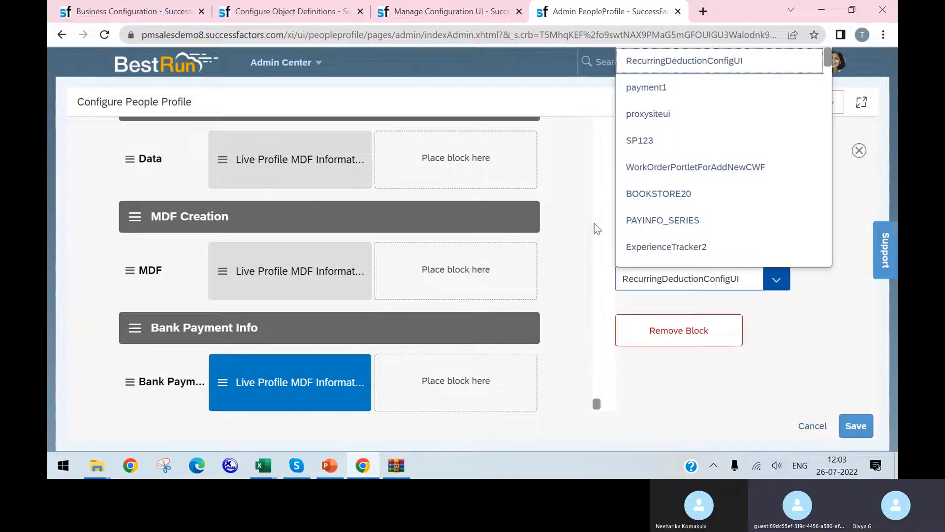
click(433, 12)
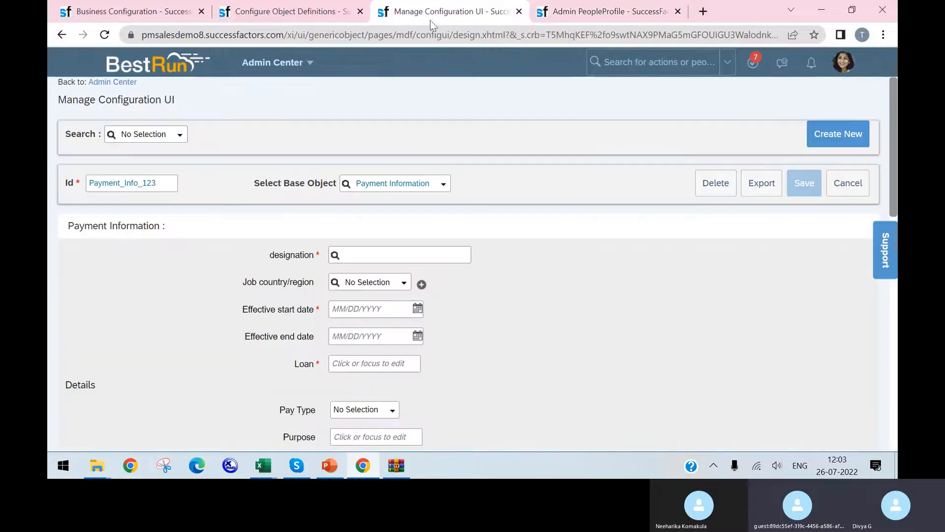
click(610, 12)
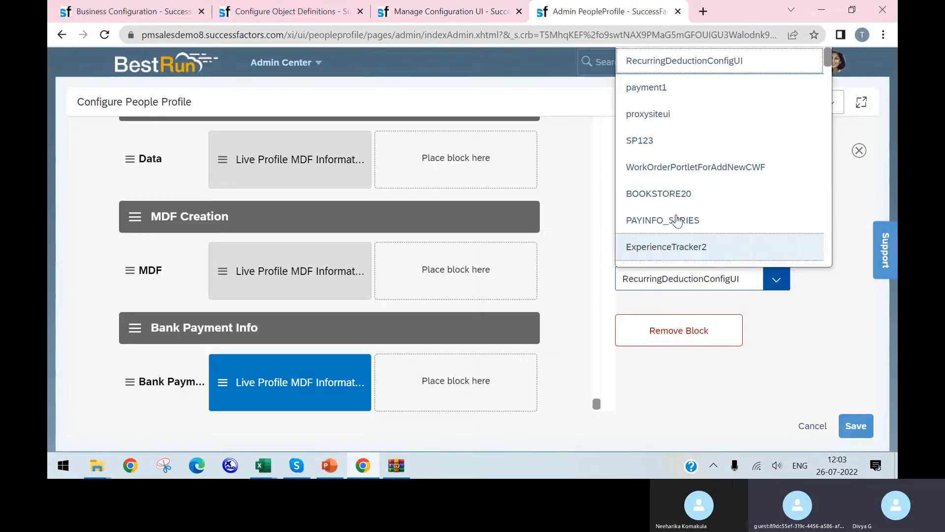
scroll(726, 219, down, 3)
scroll(748, 177, down, 2)
scroll(749, 206, down, 2)
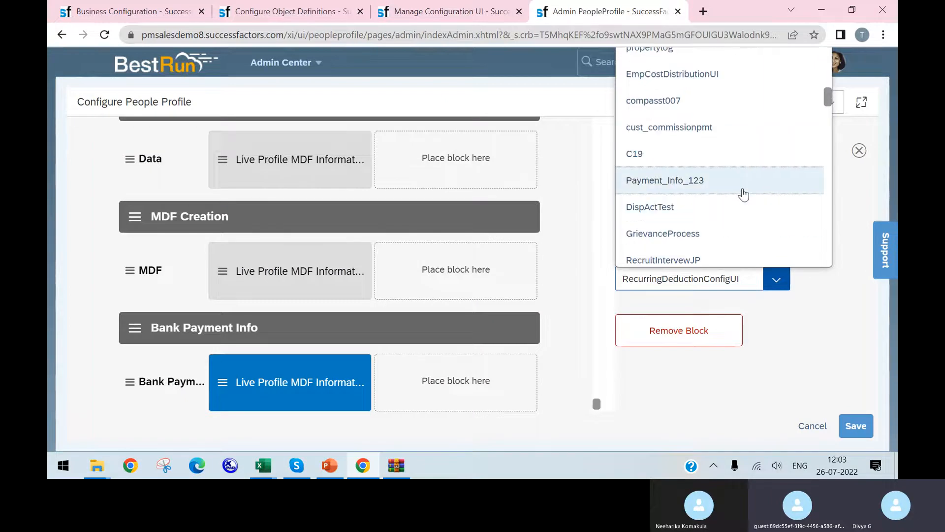
click(322, 13)
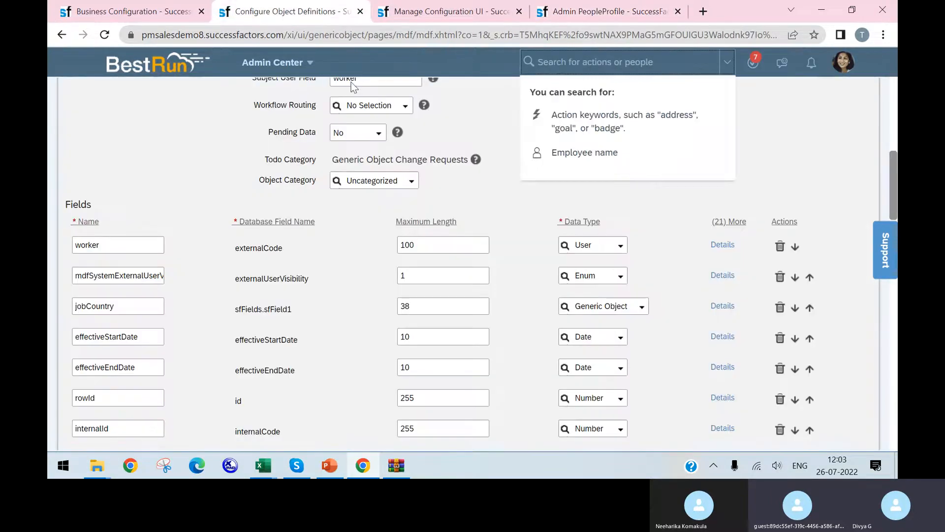
scroll(370, 140, up, 10)
click(450, 11)
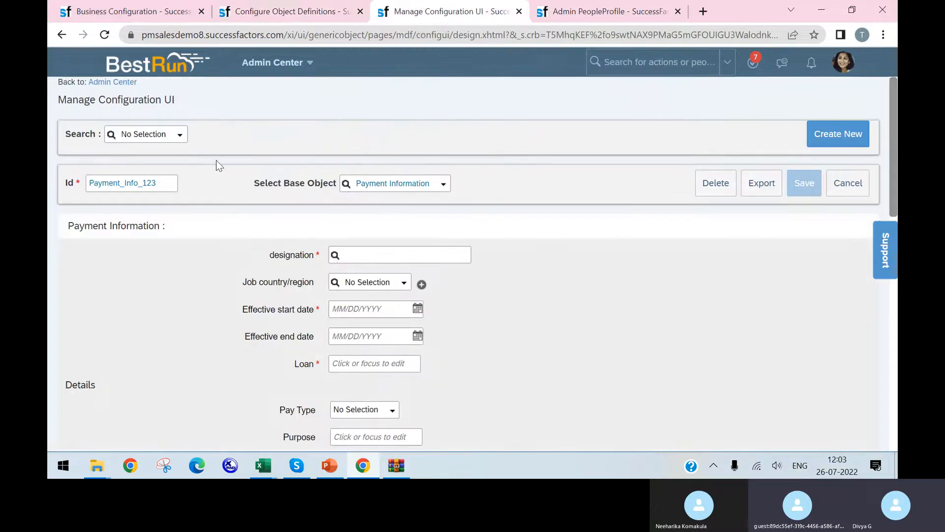
click(583, 13)
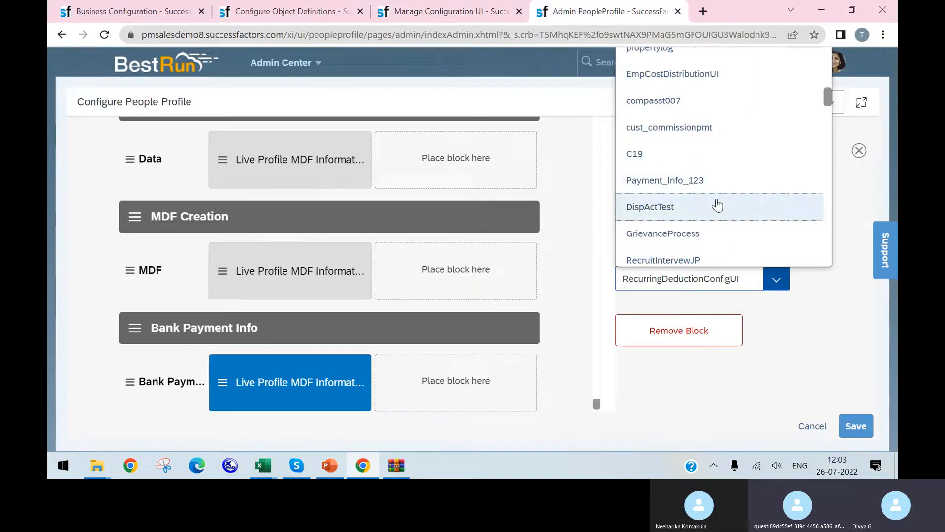
click(717, 183)
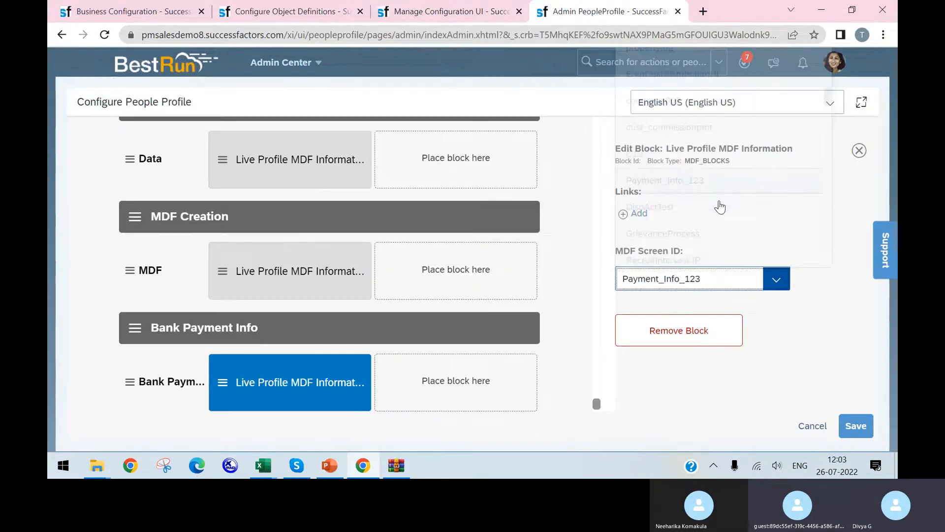
click(856, 435)
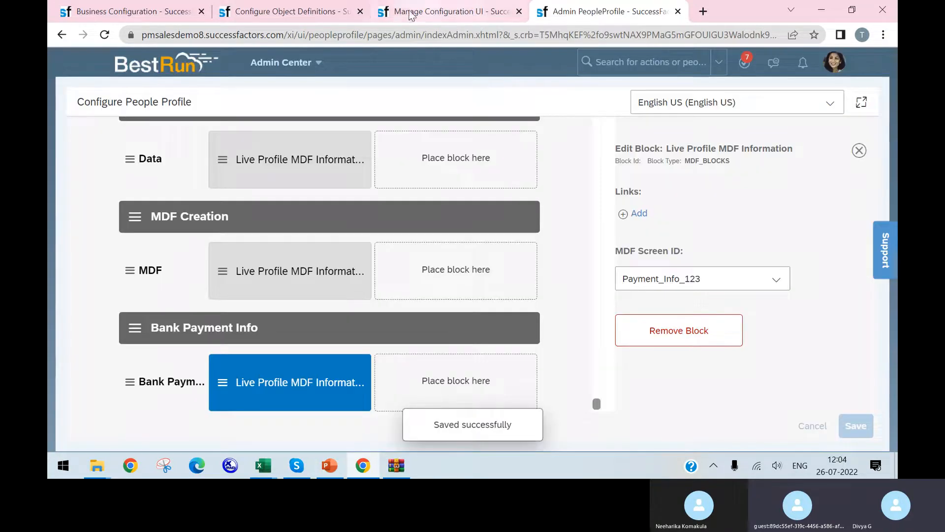
Return to the Business Configuration page and search the actions for role
click(305, 16)
click(180, 13)
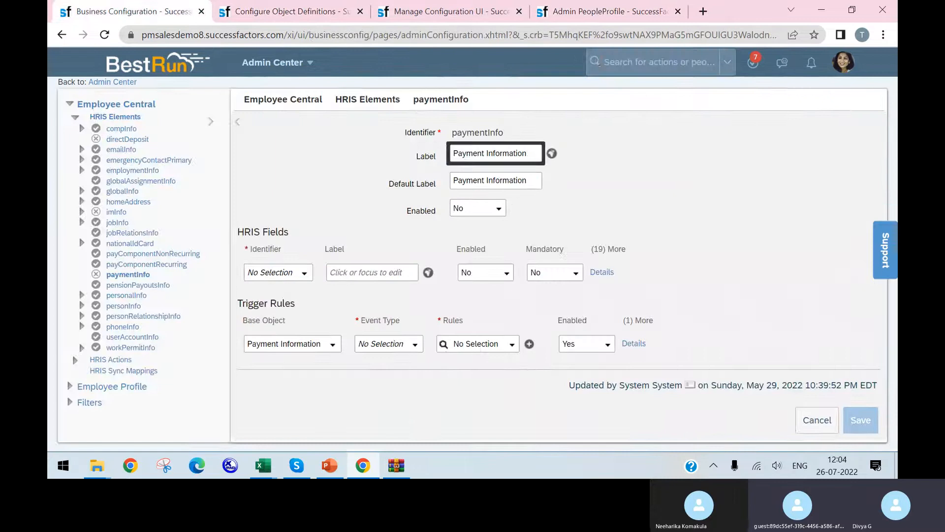
text(role)
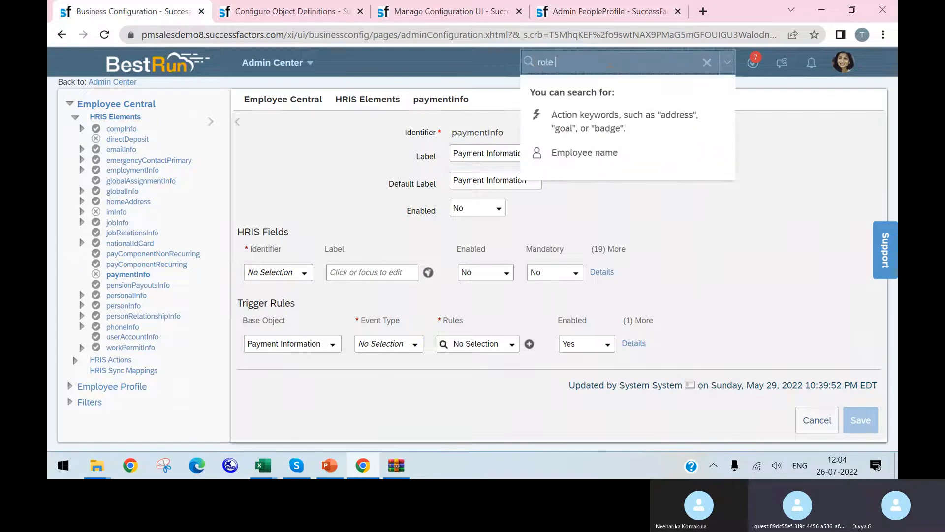
Go back to the people profile configuration and look through its existing sections and blocks above Bank Payment Info
click(486, 2)
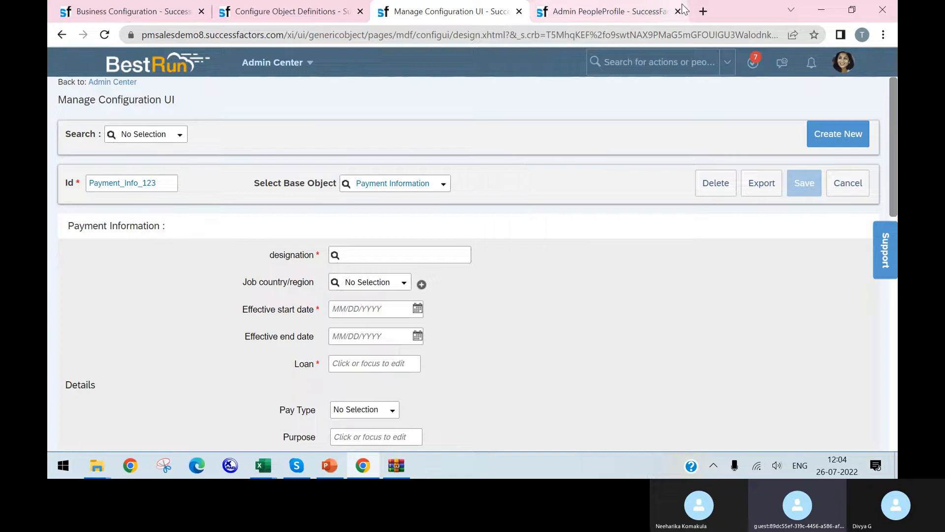
click(647, 12)
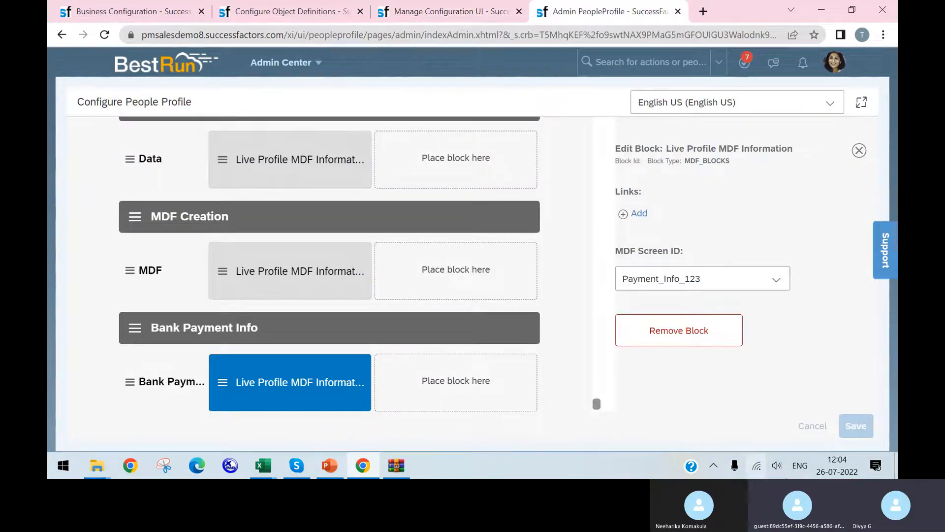
scroll(453, 154, up, 5)
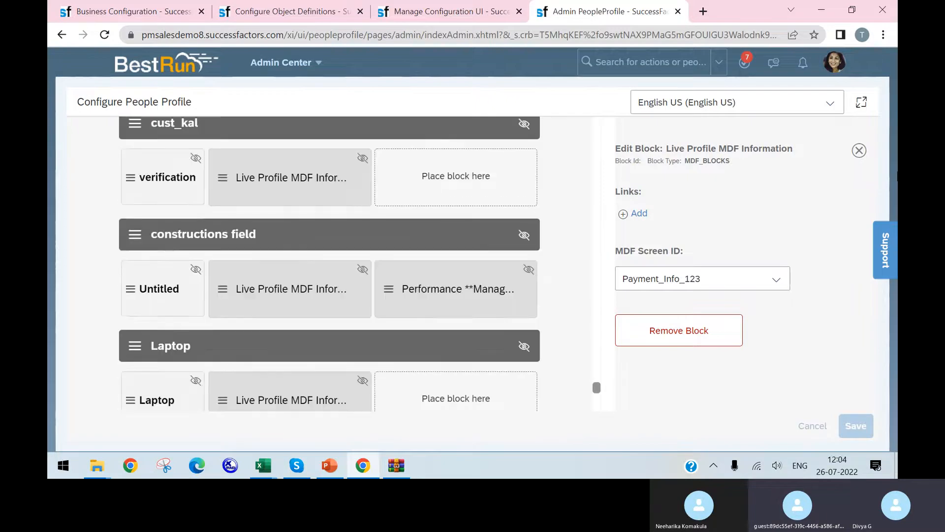
scroll(581, 285, up, 10)
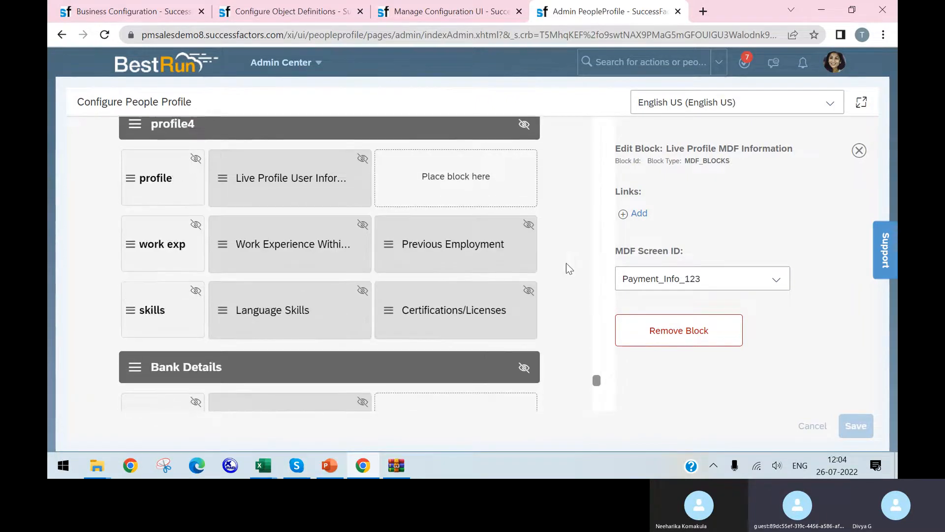
scroll(189, 136, up, 3)
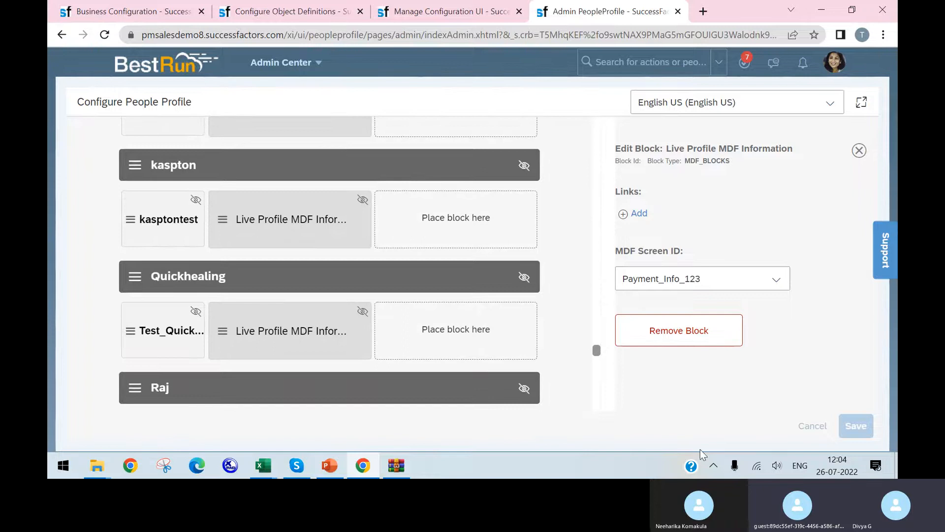
scroll(186, 248, up, 10)
scroll(217, 149, up, 1)
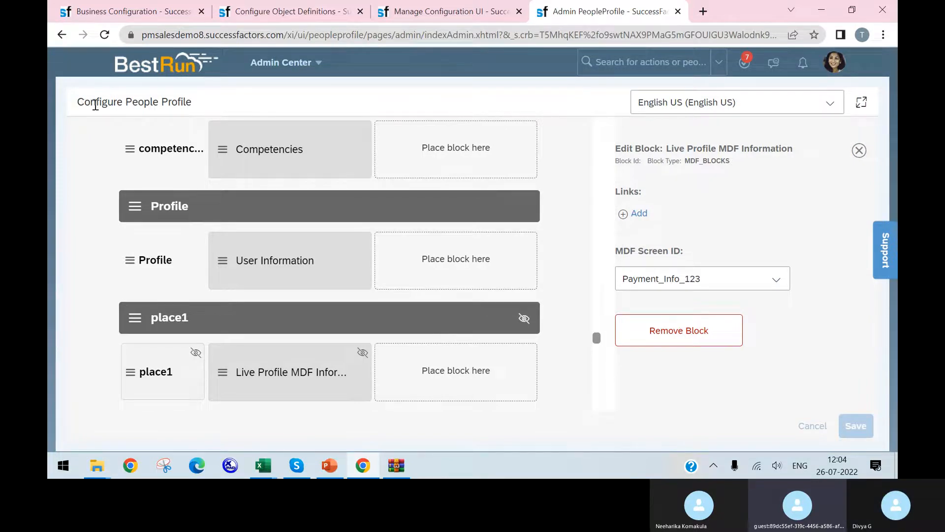
scroll(374, 291, down, 15)
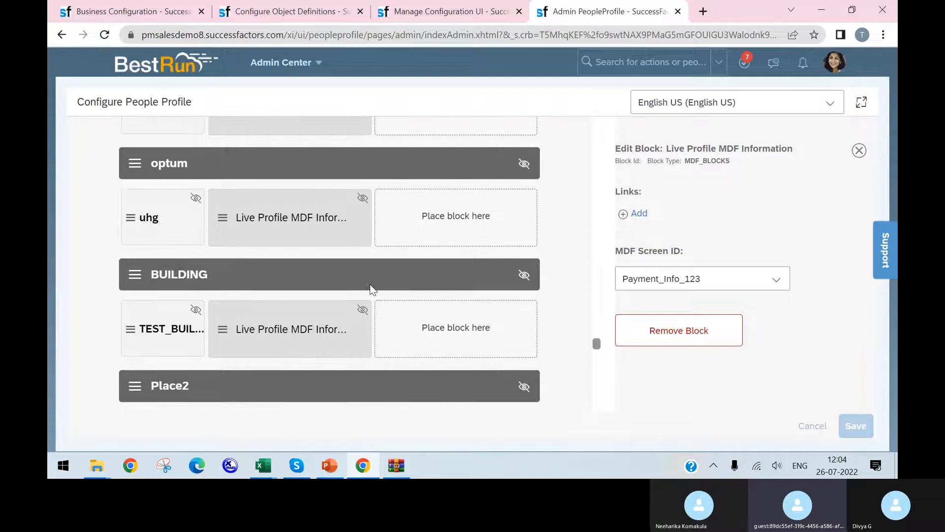
scroll(374, 268, up, 2)
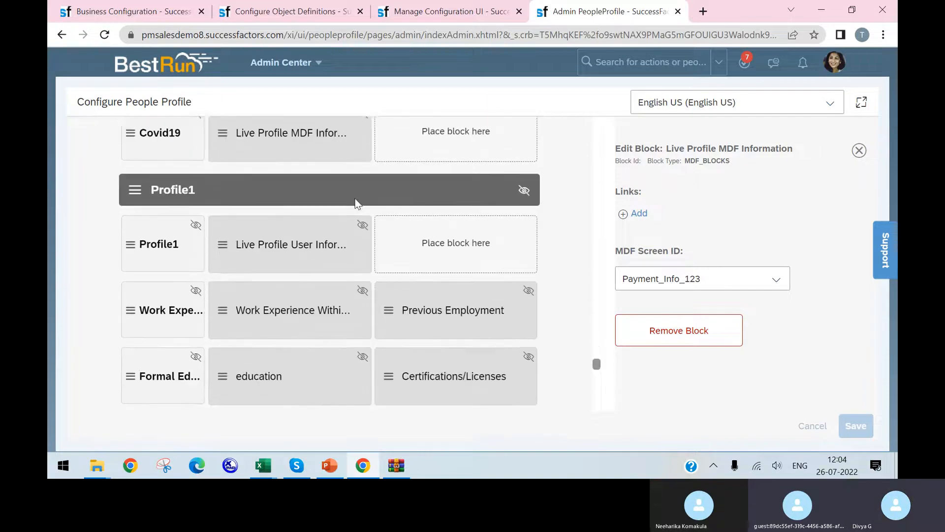
Duplicate the people profile configuration tab, search there for test, and open the test hire's employee profile at Bio Info
click(455, 7)
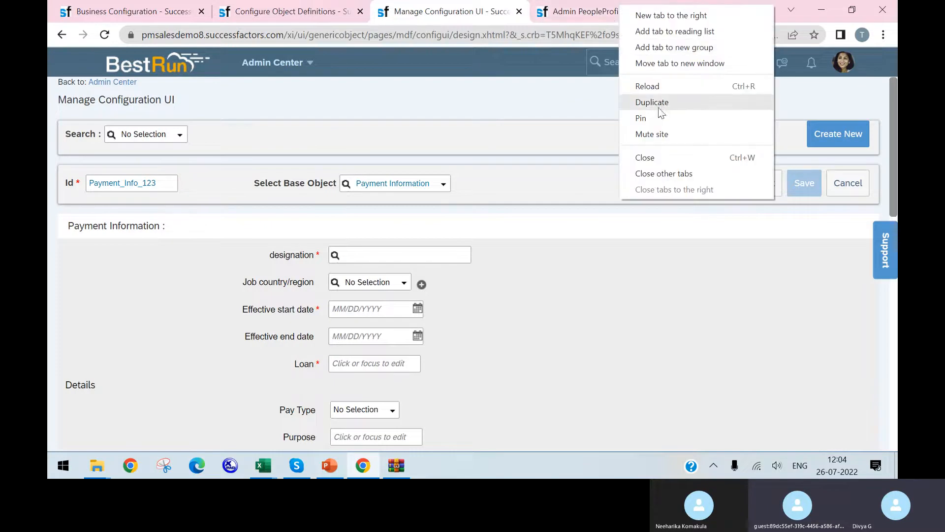
click(662, 98)
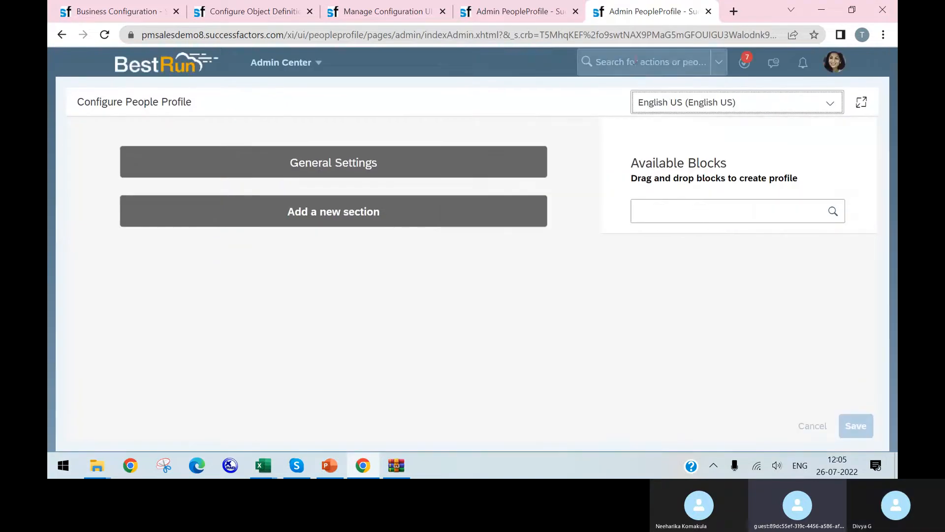
click(635, 62)
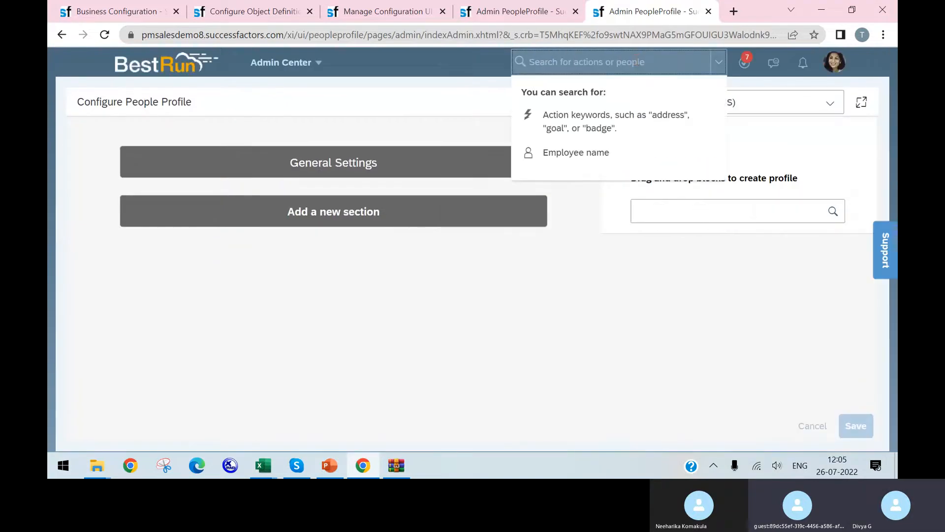
text(test)
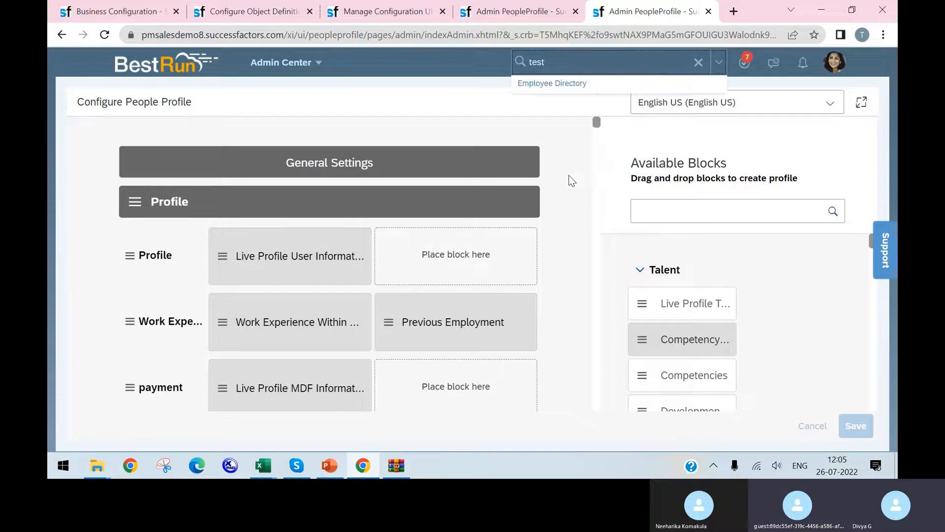
click(566, 252)
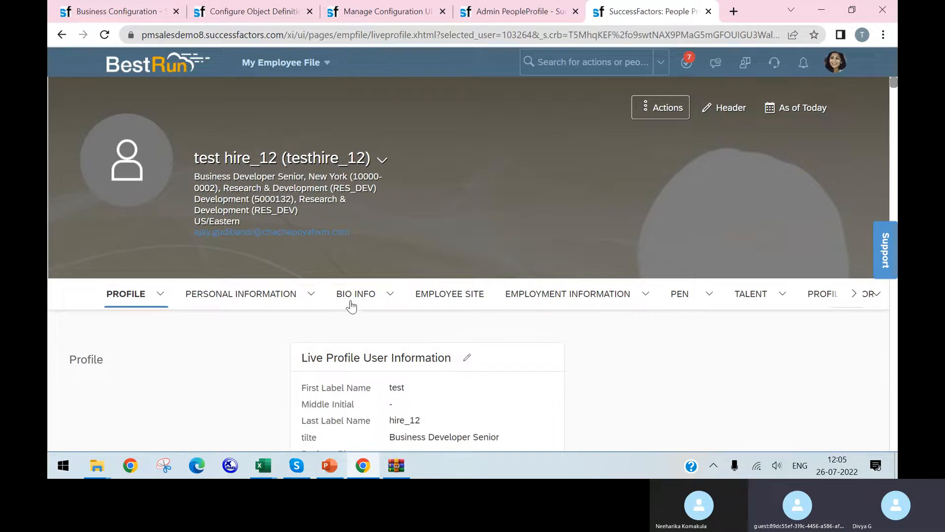
click(368, 294)
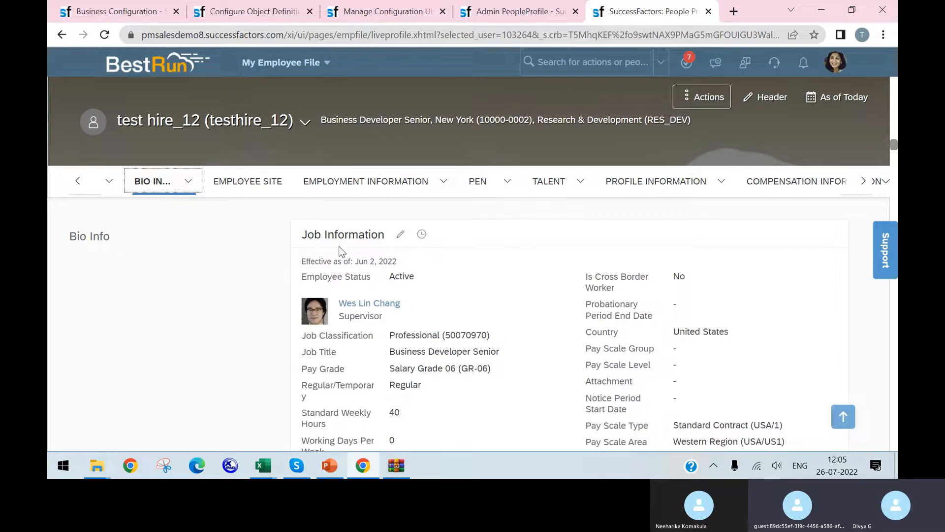
Return to the people profile configuration and inspect the settings of the Live Profile MDF Information block under Bank Payment Info
click(344, 11)
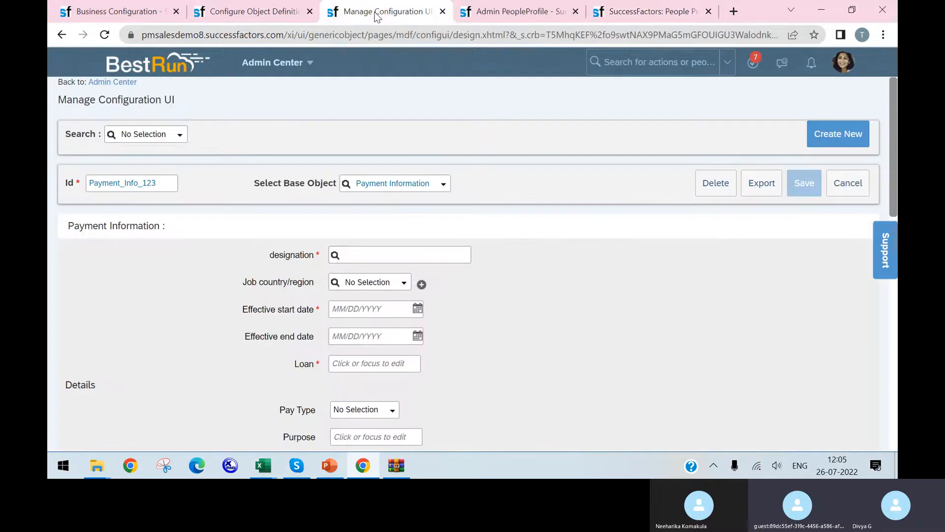
click(500, 15)
click(246, 11)
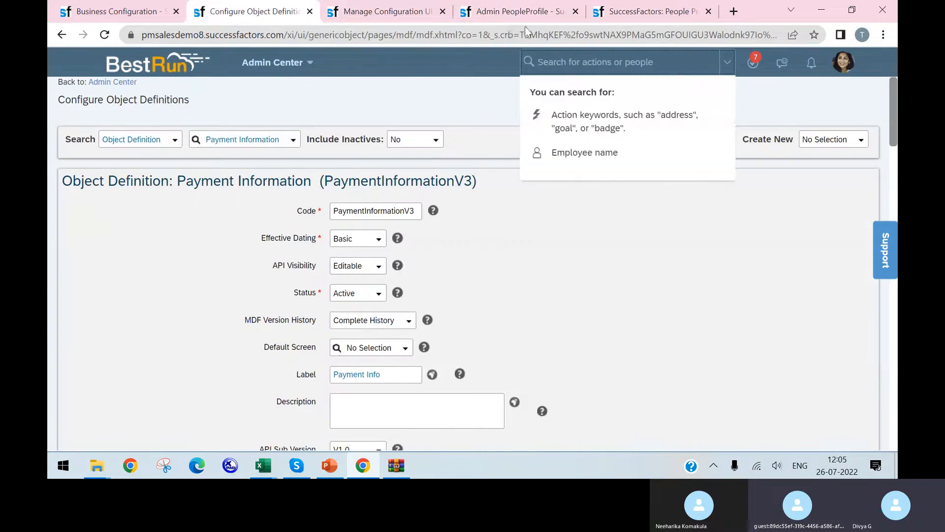
click(521, 18)
scroll(315, 311, down, 2)
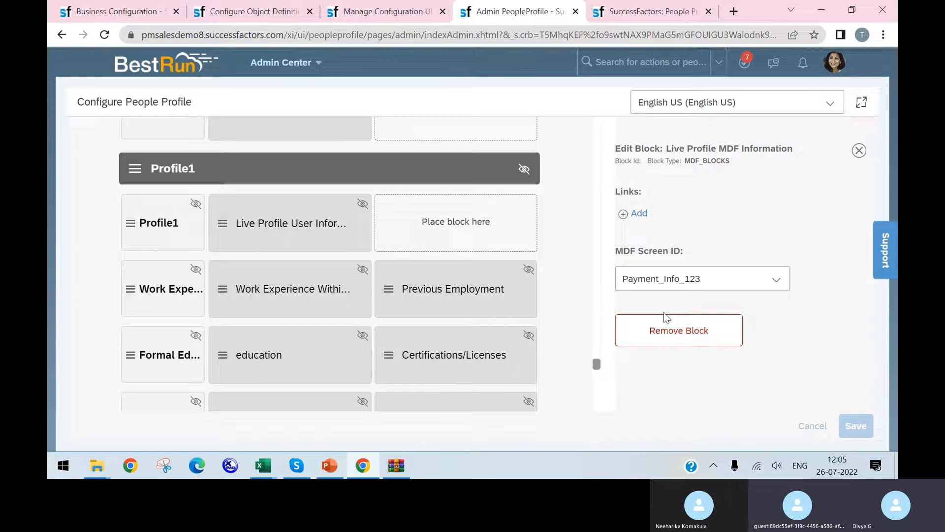
scroll(461, 384, down, 10)
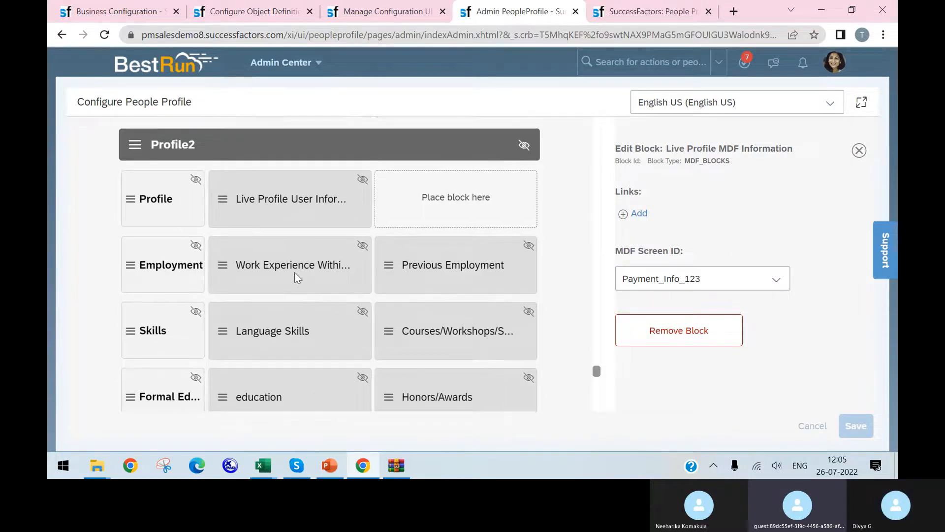
scroll(348, 257, down, 10)
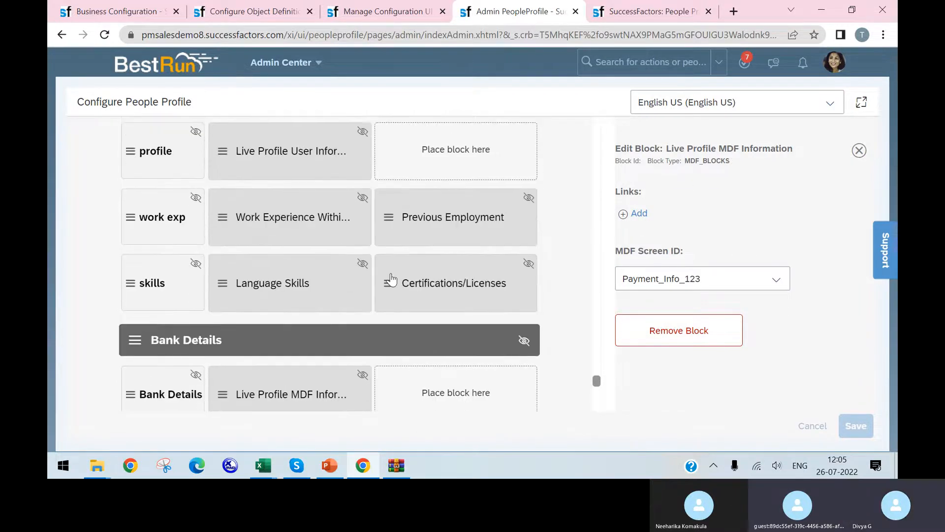
scroll(388, 287, down, 8)
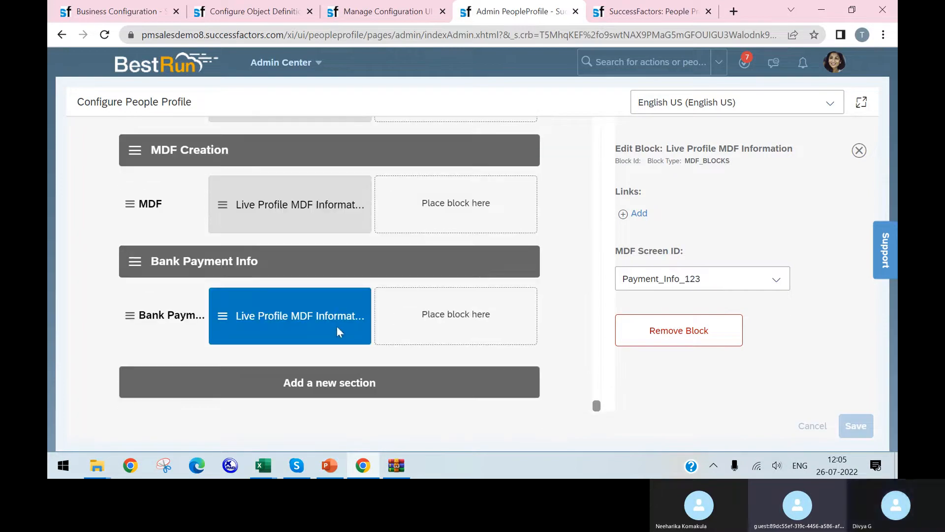
click(336, 326)
click(223, 321)
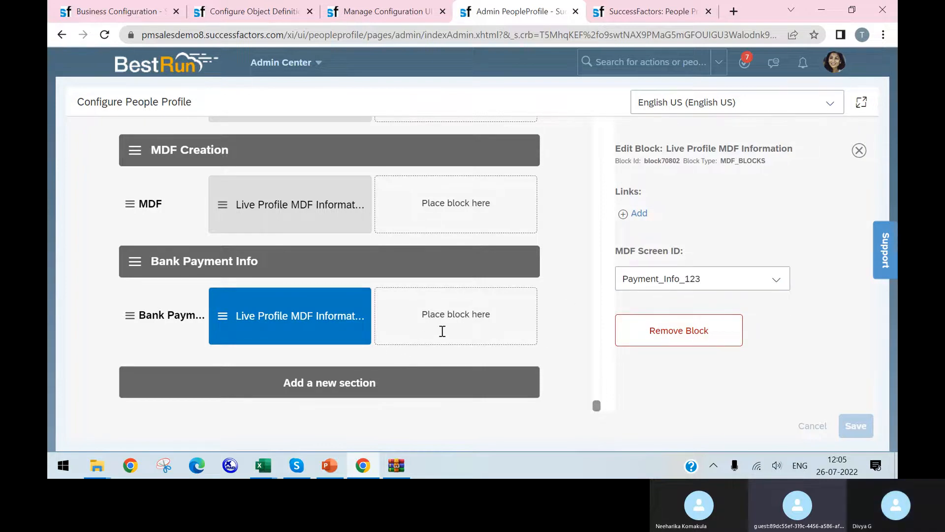
Close the block's settings and search the available blocks for user
click(859, 150)
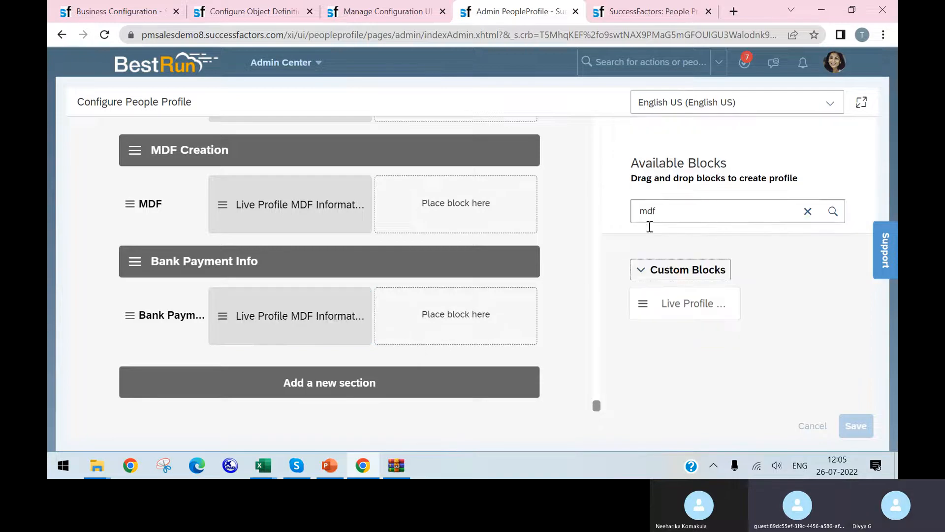
double_click(697, 210)
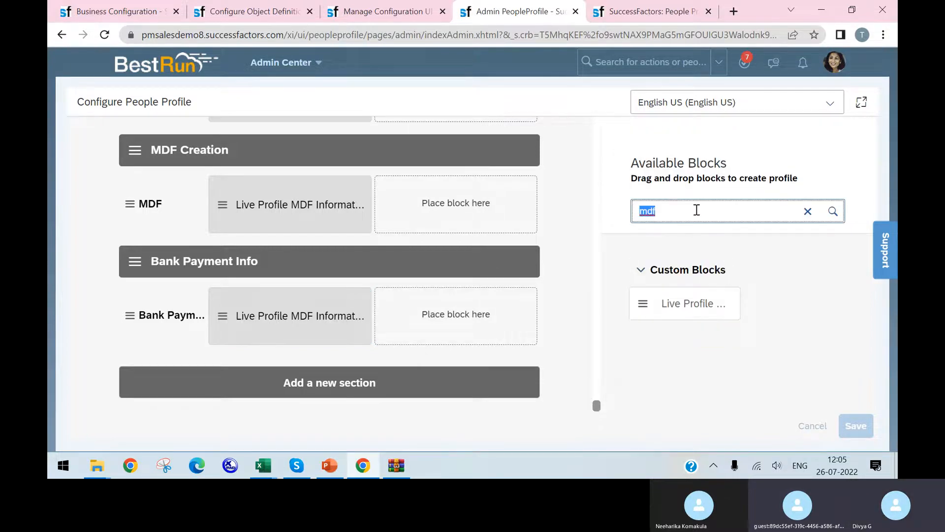
text(user)
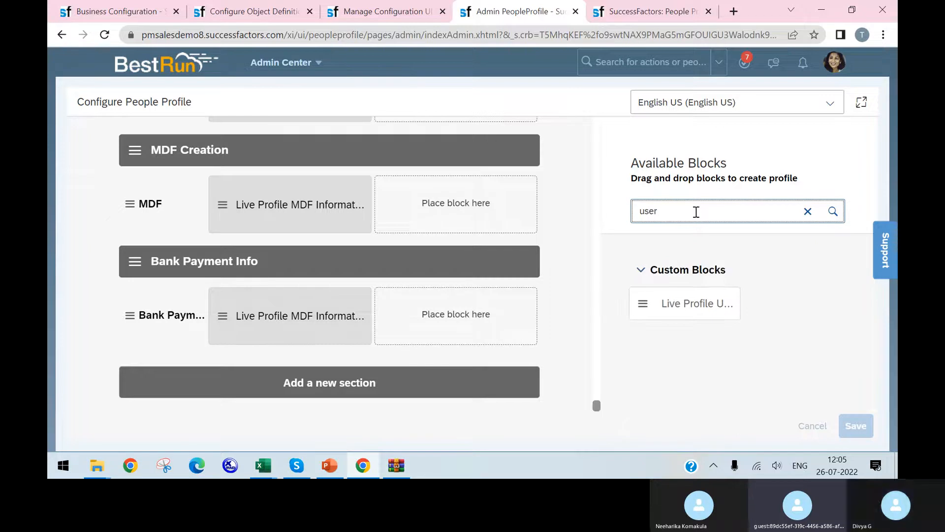
Add the Live Profile User Information block in a new subsection under Bank Payment Info and glance through the other open configuration and employee pages
drag(643, 308, 222, 379)
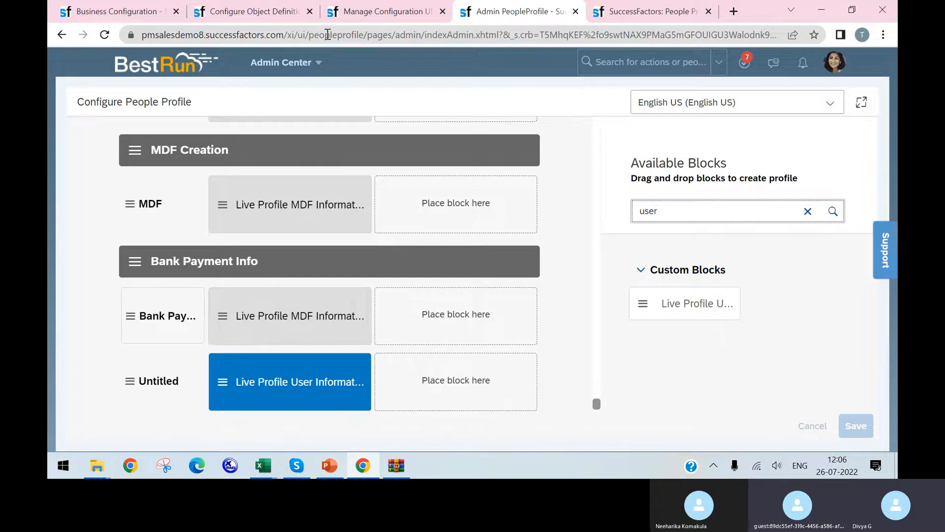
click(363, 18)
click(488, 17)
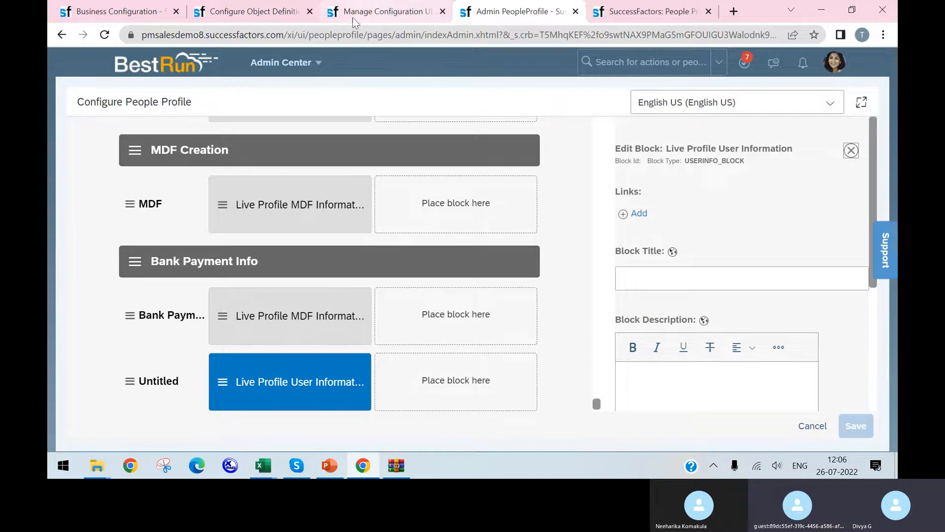
click(645, 11)
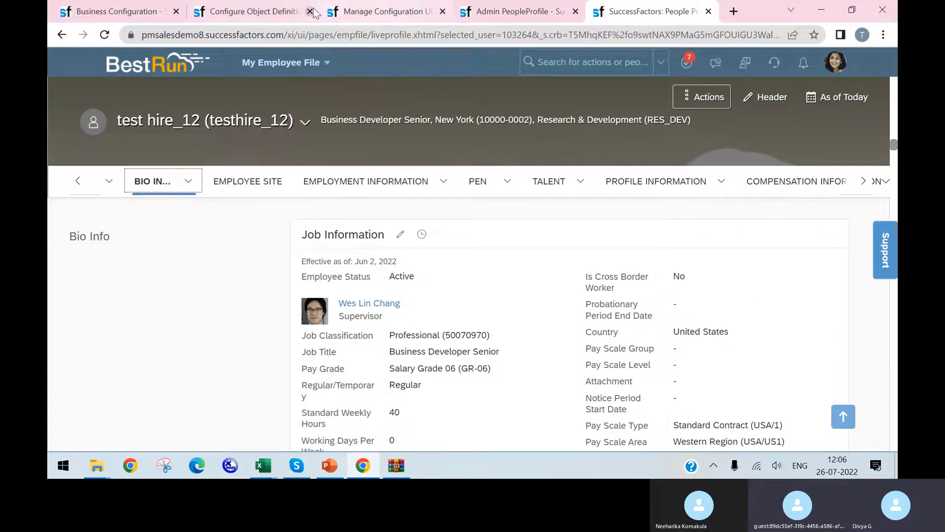
click(296, 11)
click(370, 12)
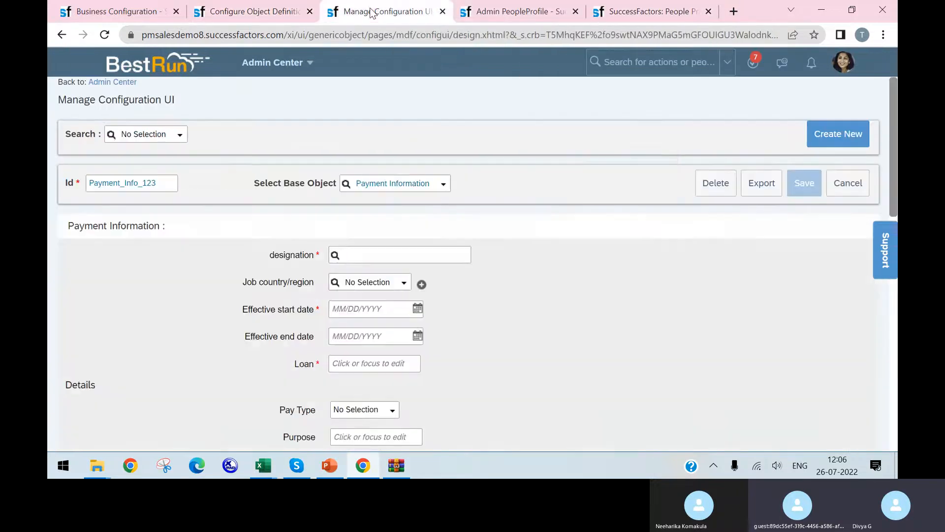
click(514, 12)
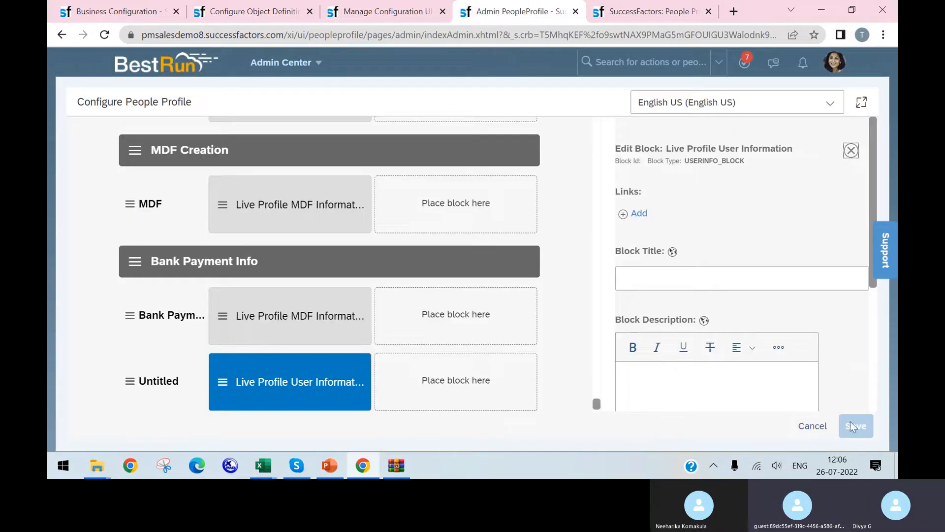
Title the new Live Profile User Information block fh
click(672, 276)
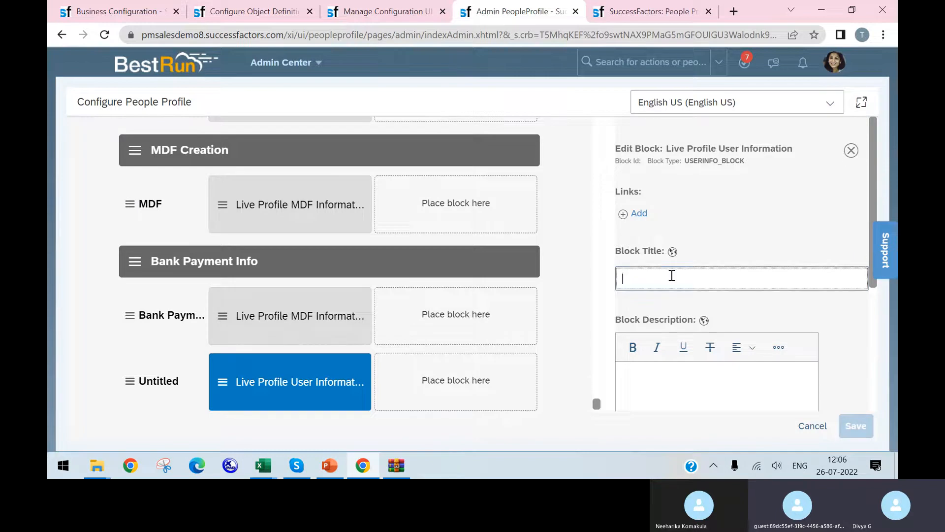
scroll(755, 264, down, 3)
scroll(755, 264, up, 1)
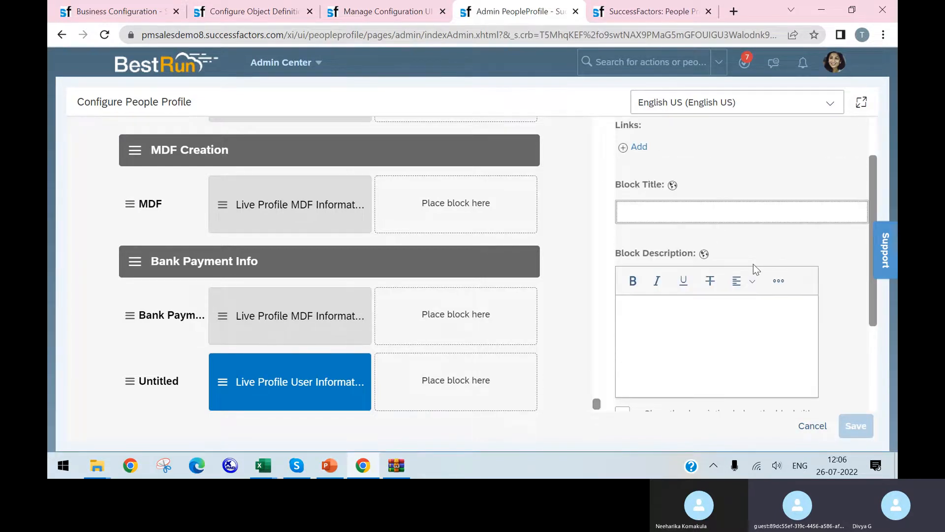
text(hjgg)
click(130, 387)
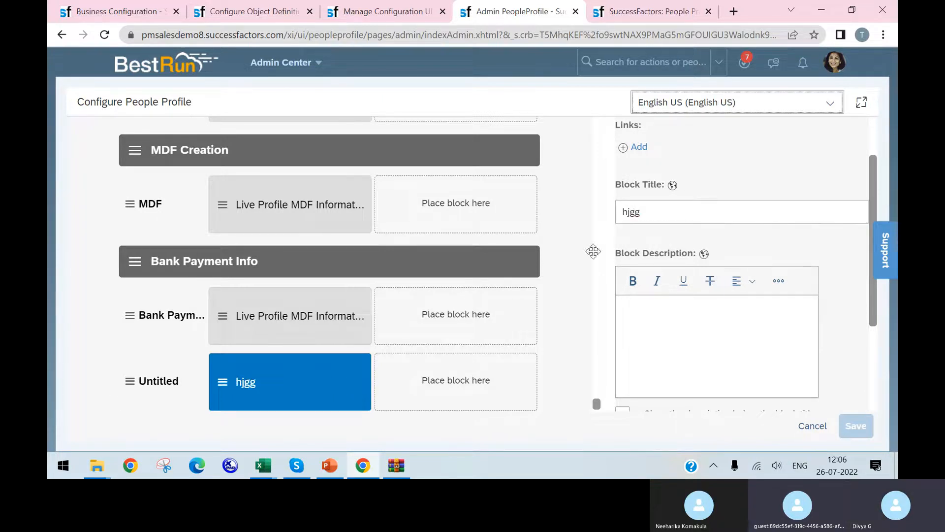
click(693, 213)
double_click(692, 213)
text(fh)
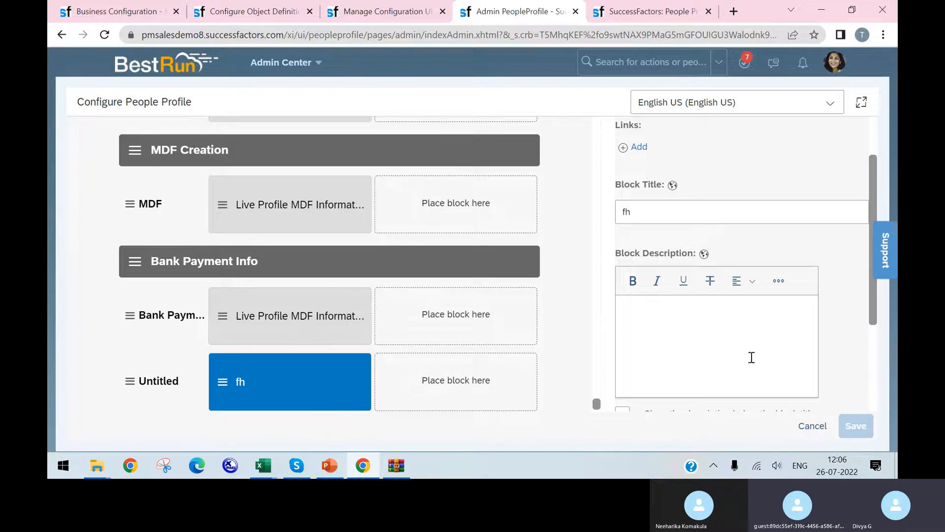
Enter df in italics as the description of the fh block
scroll(681, 280, down, 3)
scroll(691, 285, up, 1)
click(691, 284)
text(df)
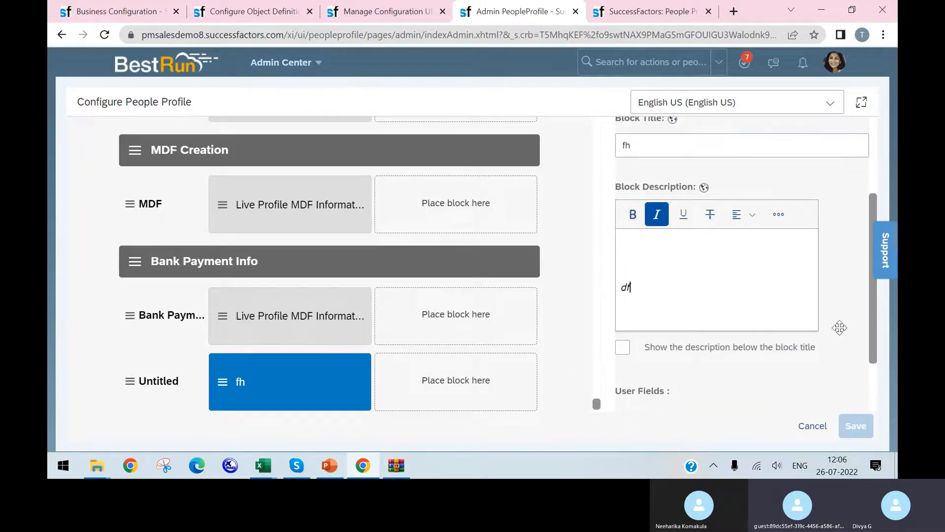
Remove the fh block and its Untitled subsection under Bank Payment Info, and save the people profile configuration
scroll(837, 367, down, 2)
scroll(796, 371, up, 2)
scroll(753, 376, down, 2)
click(699, 384)
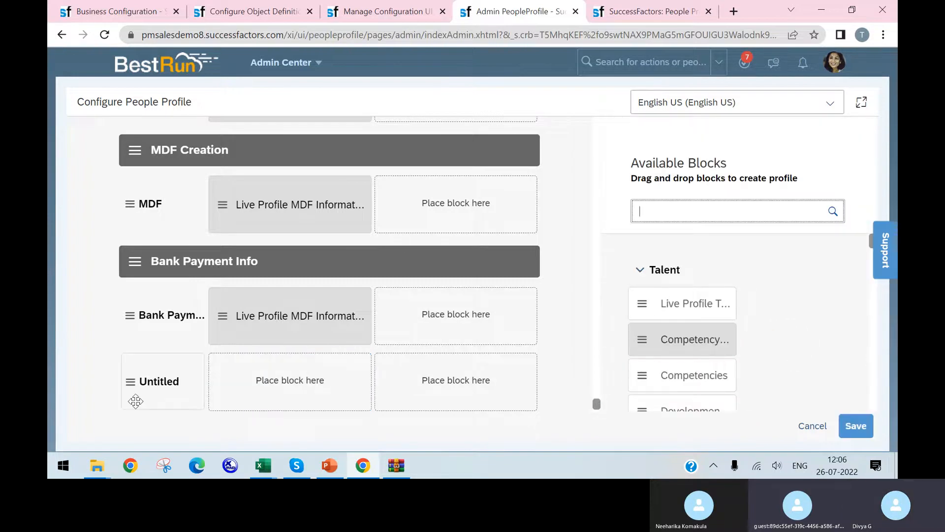
click(148, 386)
click(693, 313)
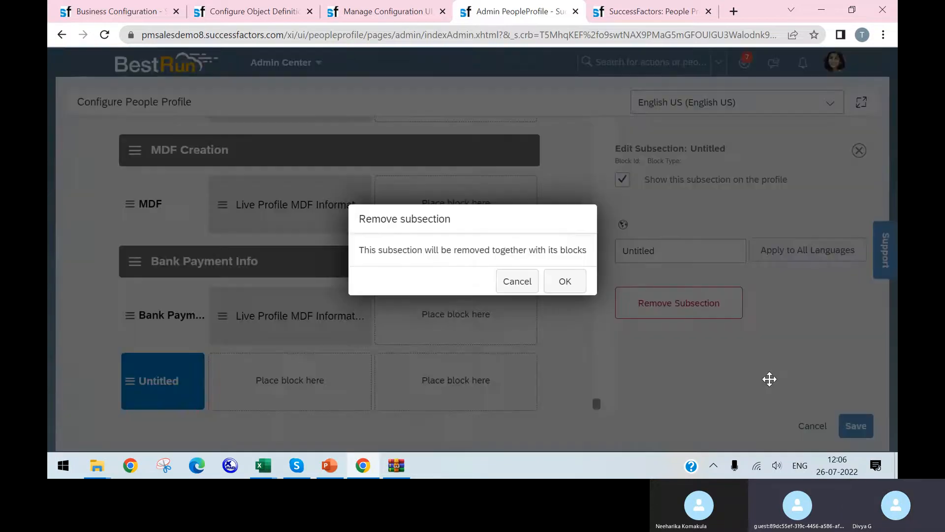
click(564, 285)
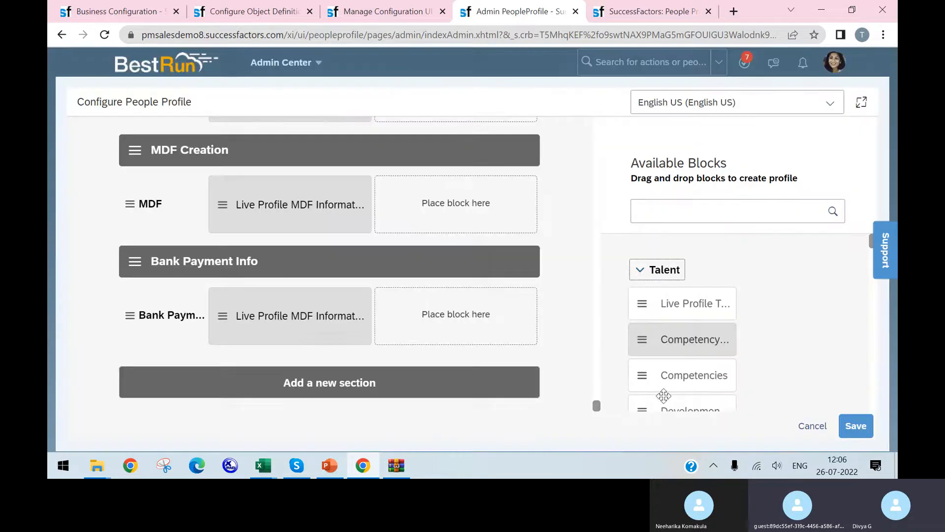
click(852, 422)
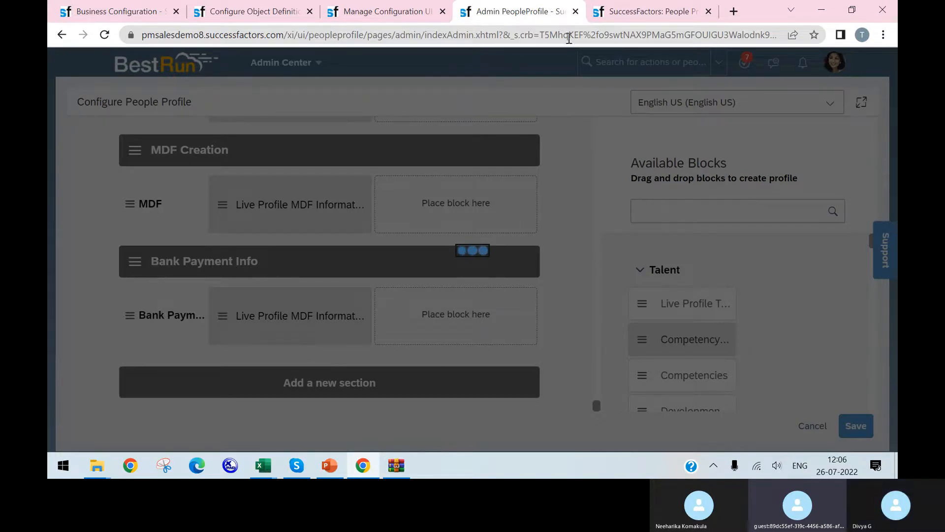
From the business configuration page, search the actions for role permissions and open the permission role list
click(632, 10)
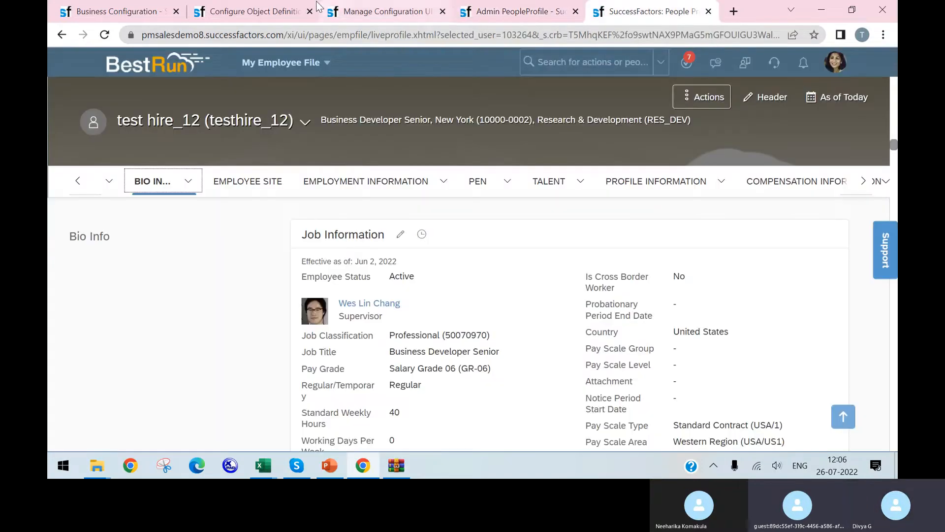
click(359, 18)
click(222, 17)
click(154, 13)
click(549, 63)
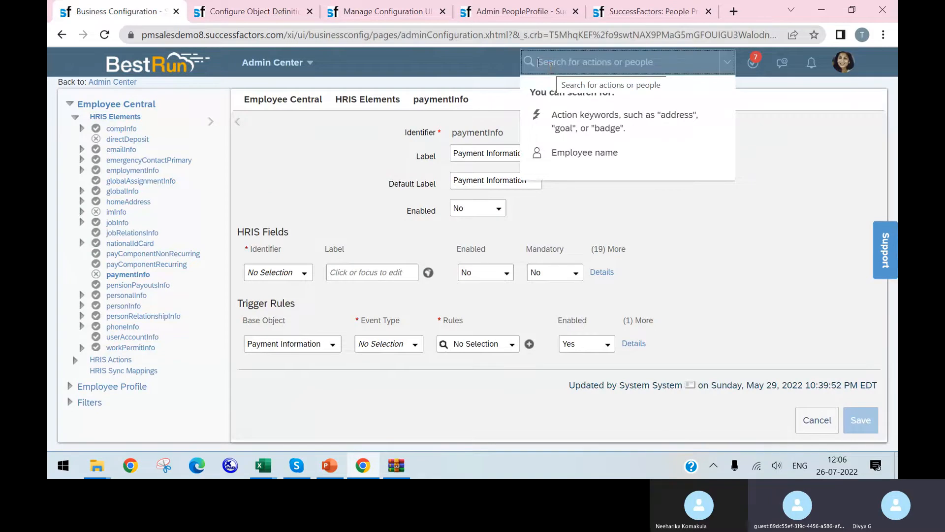
text(ro)
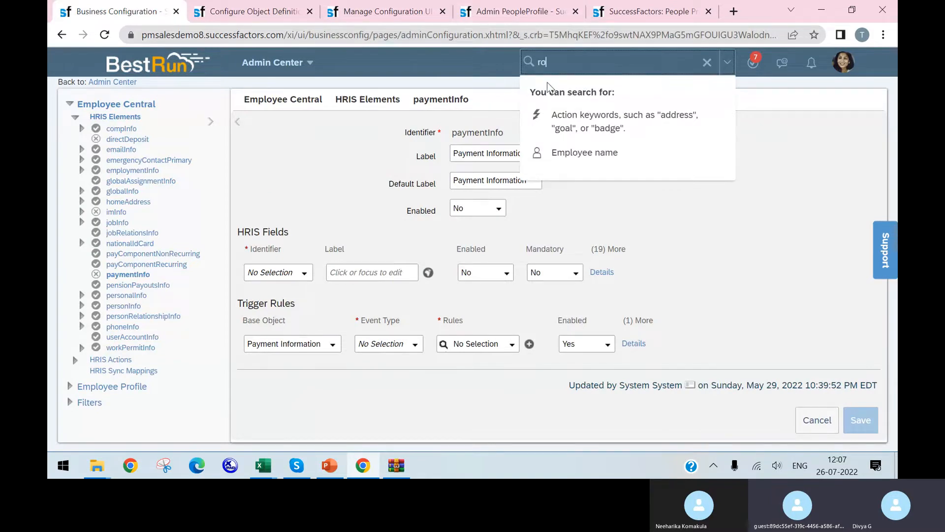
text(le permisi)
text(o)
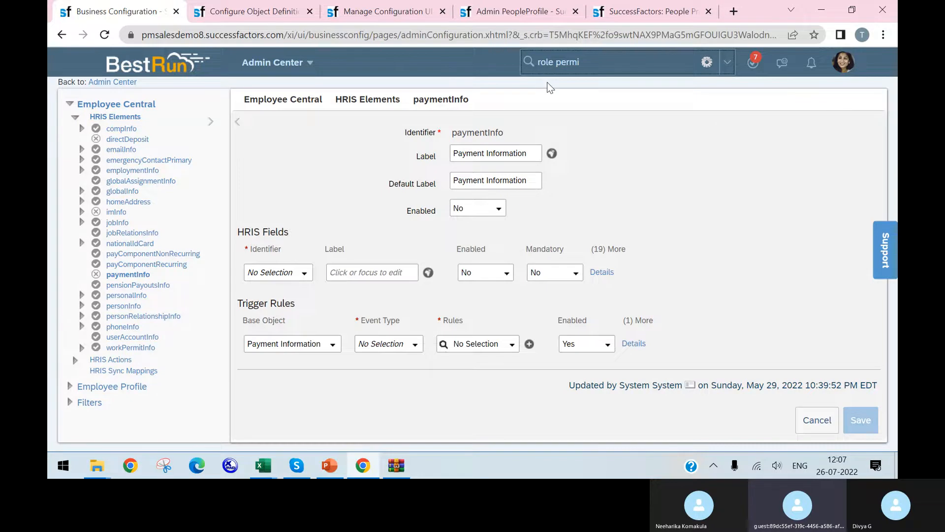
text(s)
click(579, 214)
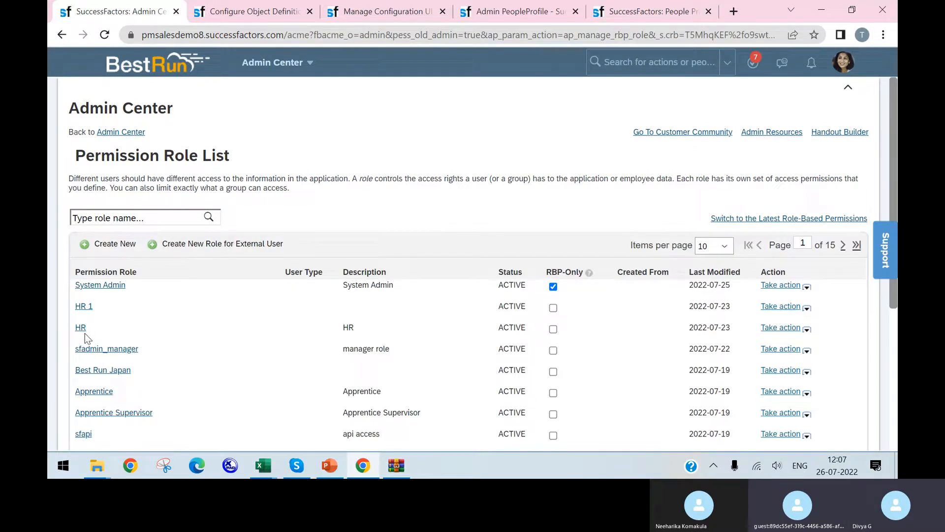
Open the System Admin role's permission settings and display its Employee Views permissions
click(98, 291)
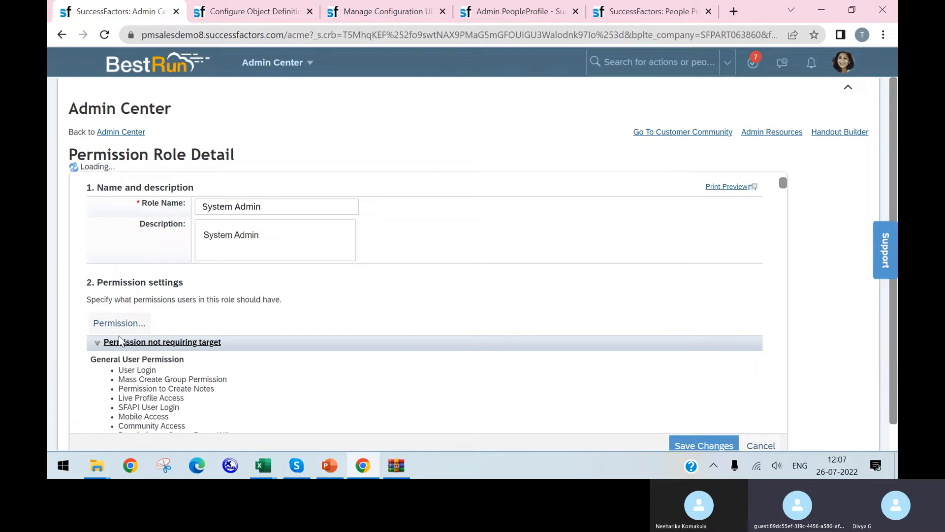
click(134, 315)
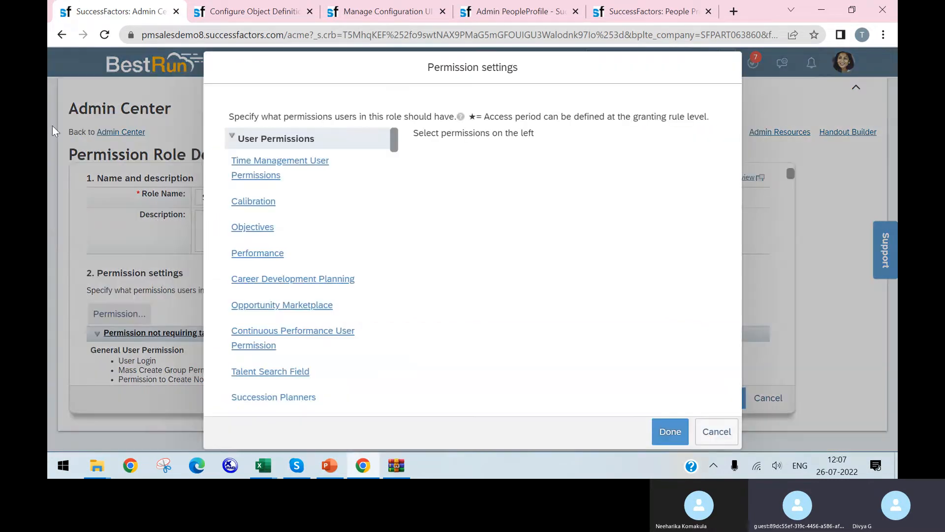
scroll(312, 325, down, 5)
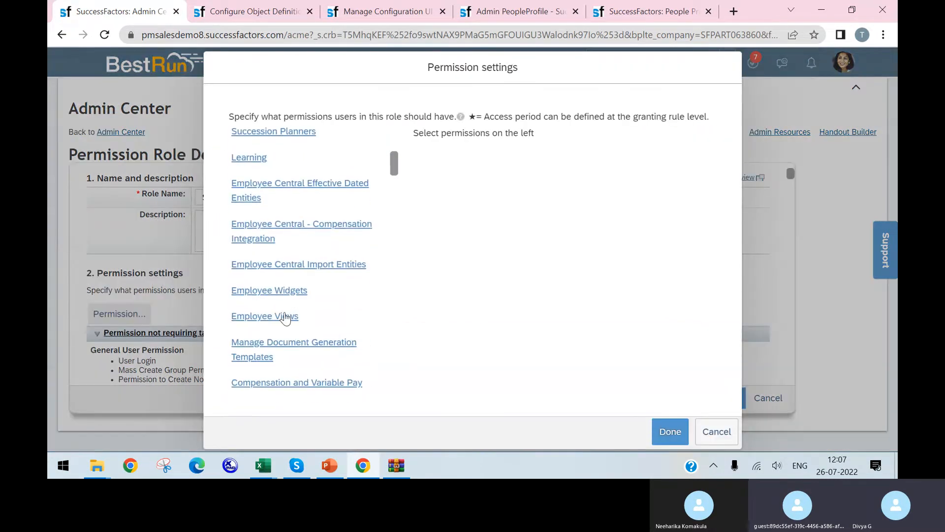
click(285, 317)
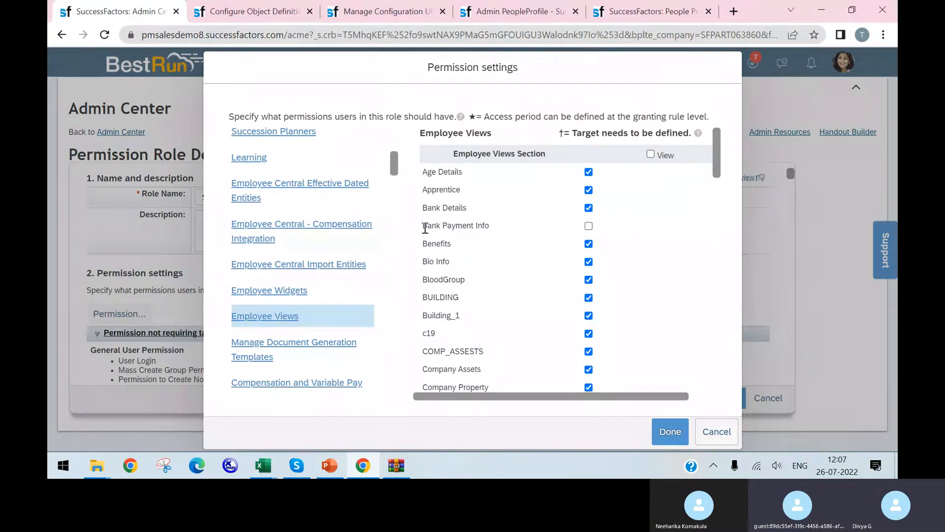
Grant the System Admin role view access to the Bank Payment Info section and save the role changes
drag(425, 227, 481, 231)
click(588, 225)
click(675, 436)
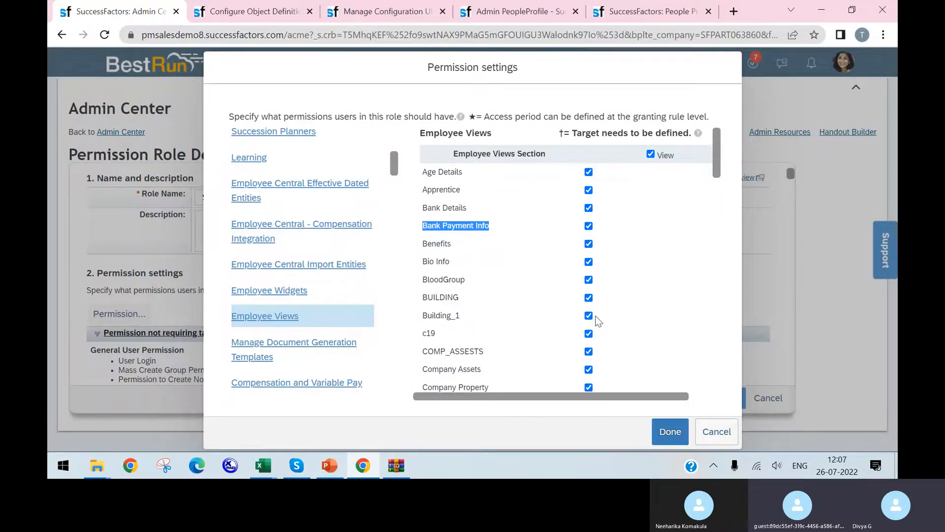
click(666, 435)
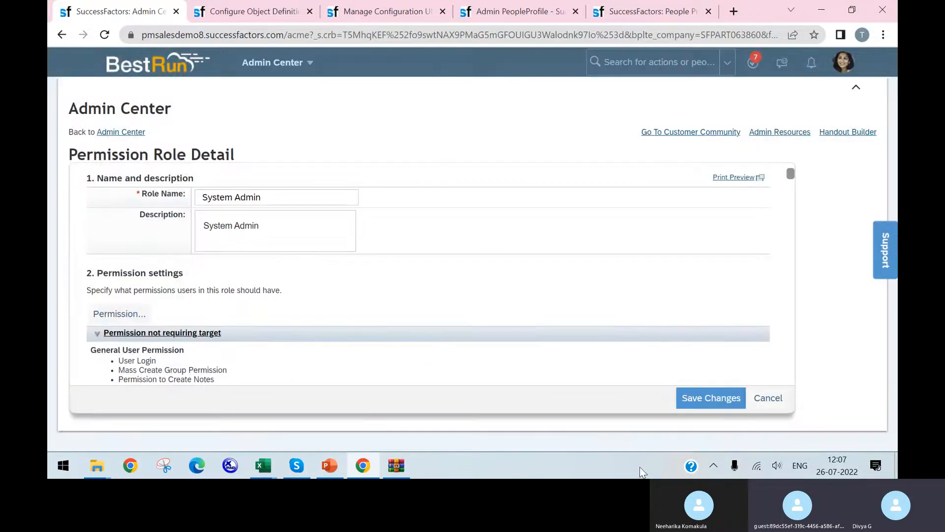
click(708, 403)
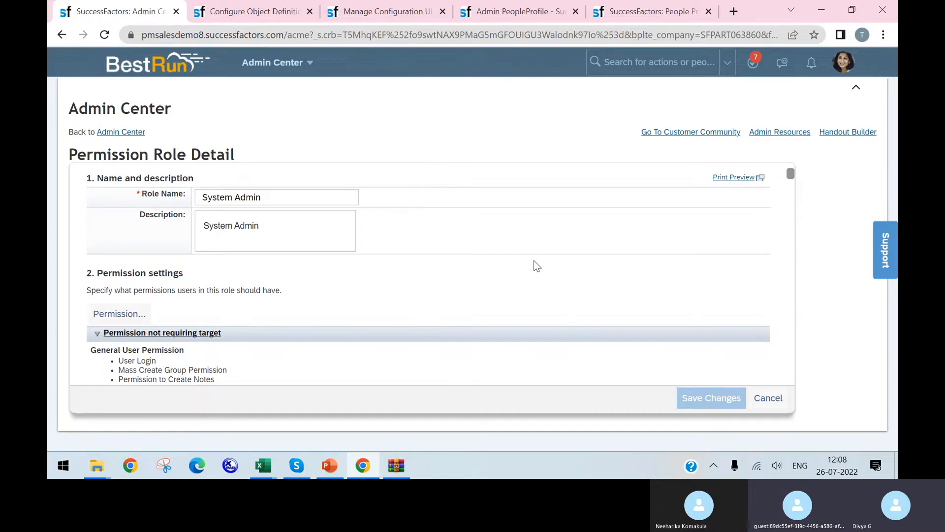
key(F5)
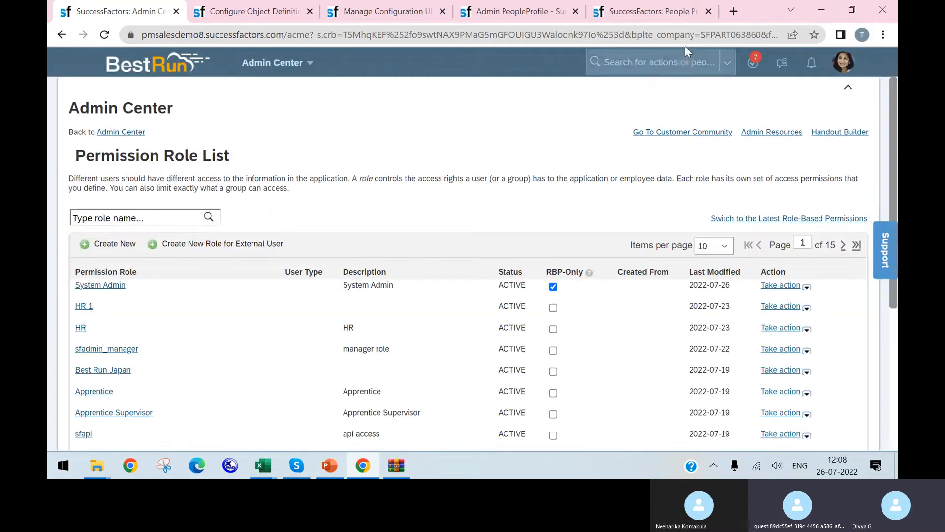
Reload the test hire's employee profile and go to its Bank Payment Info section
click(660, 12)
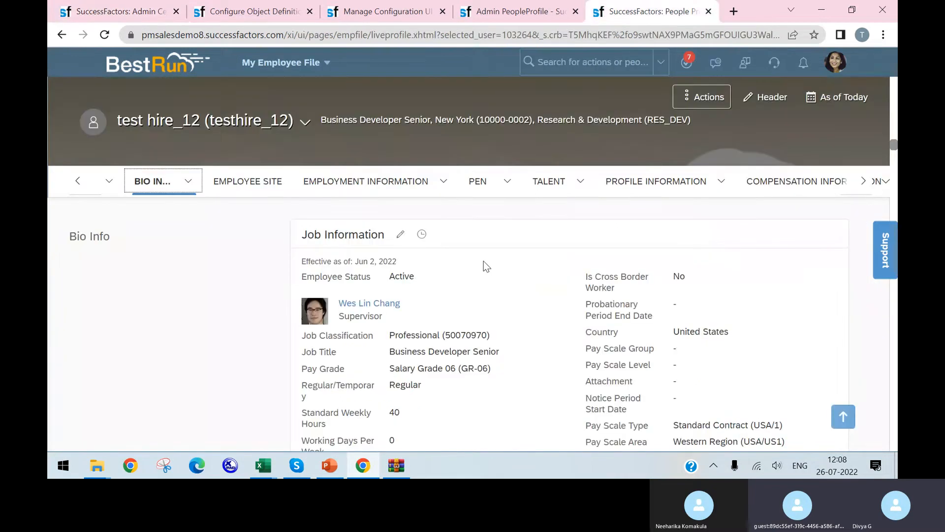
click(105, 35)
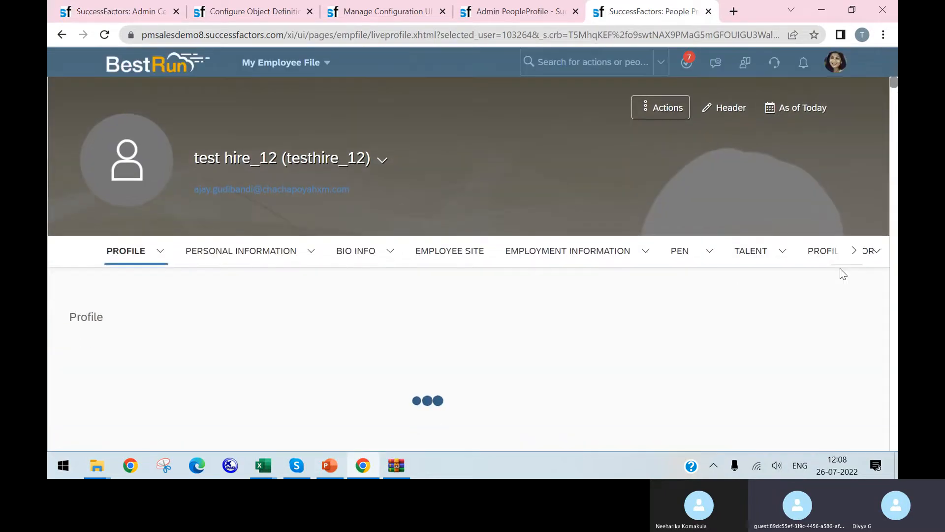
click(851, 295)
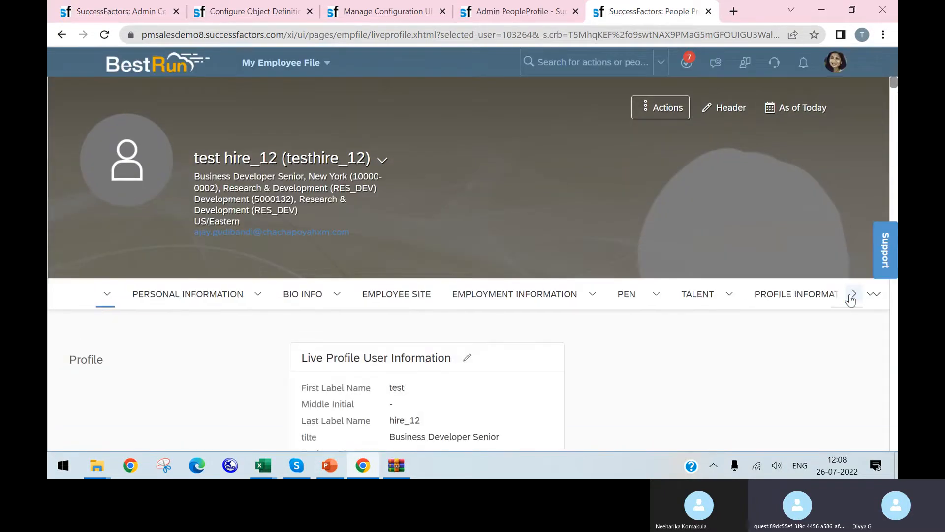
click(851, 298)
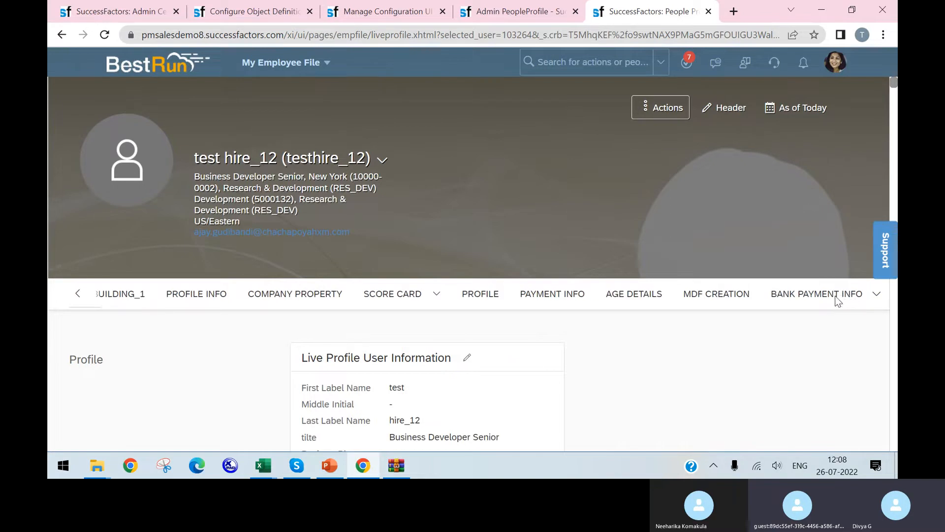
click(833, 301)
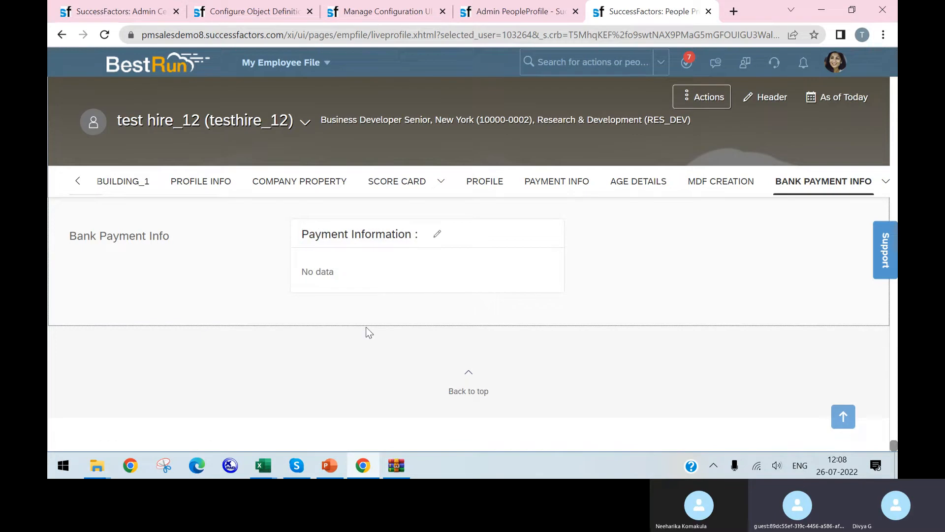
Return to the Payment_Info_123 configuration UI, view the UI rules of its Payment Information section and close them
click(382, 11)
mouse_move(182, 219)
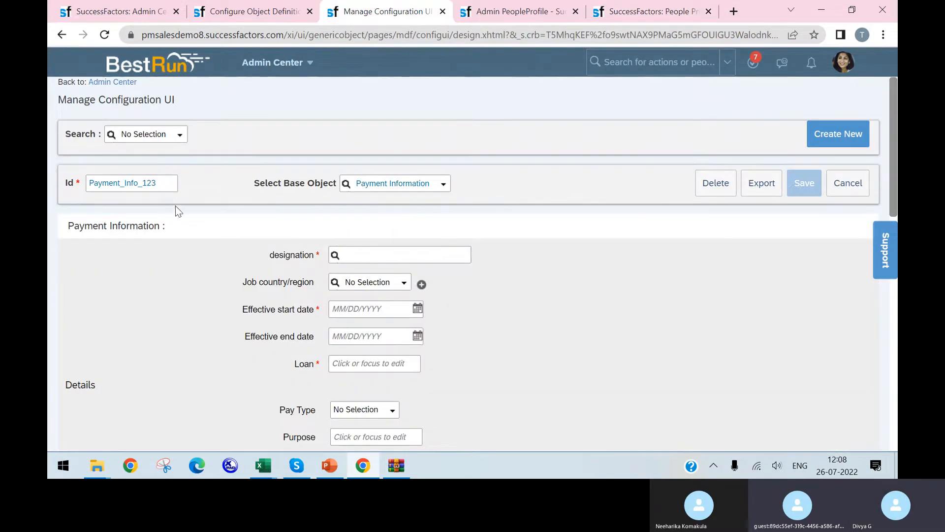
click(195, 212)
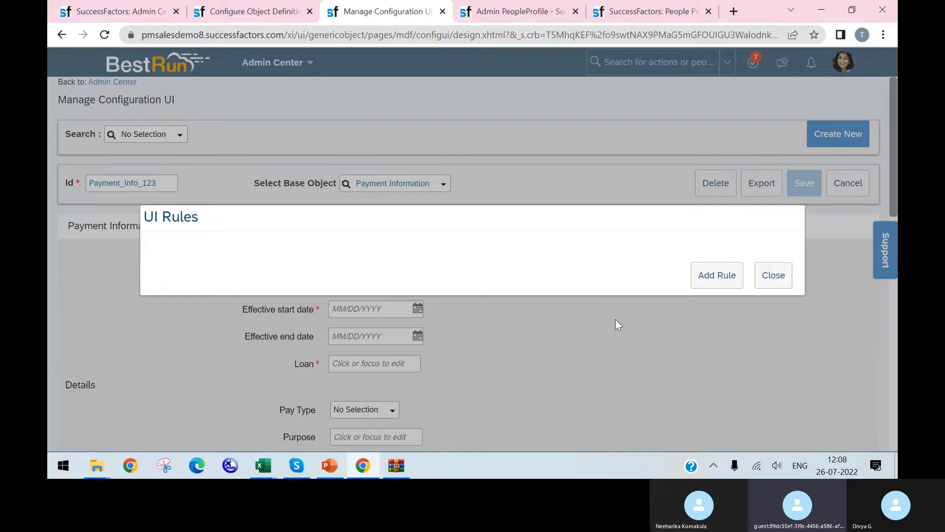
click(790, 277)
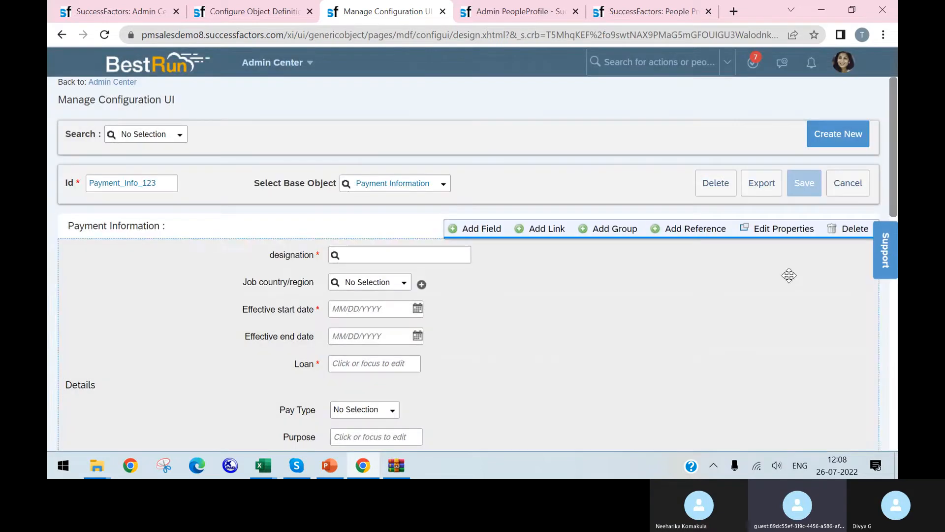
Recheck the UI rules of Payment_Info_123, and look over the Payment info / Bank Details checklist slide in PowerPoint
click(170, 207)
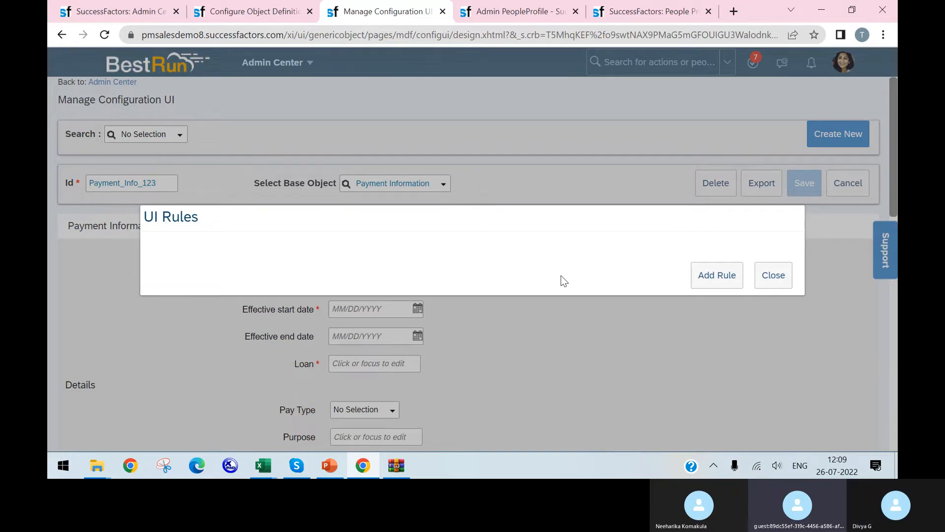
click(766, 274)
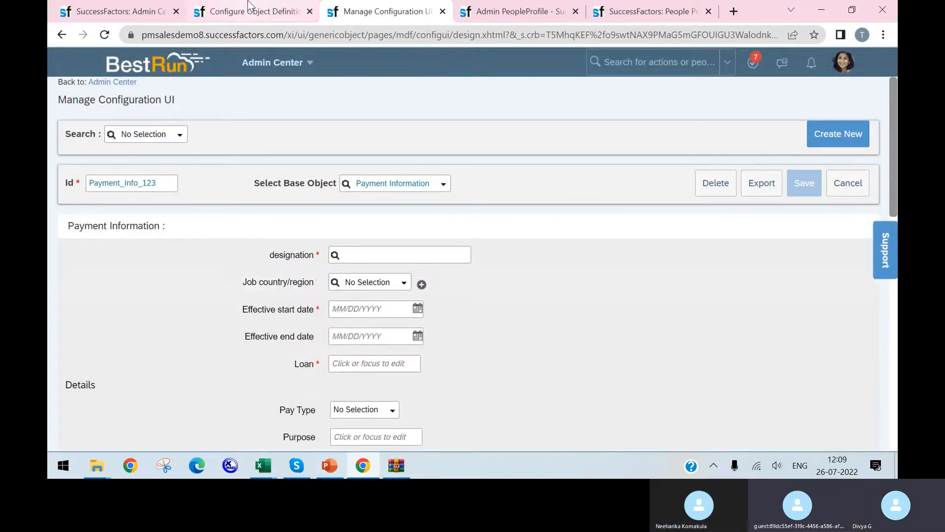
click(224, 14)
mouse_move(367, 467)
click(330, 465)
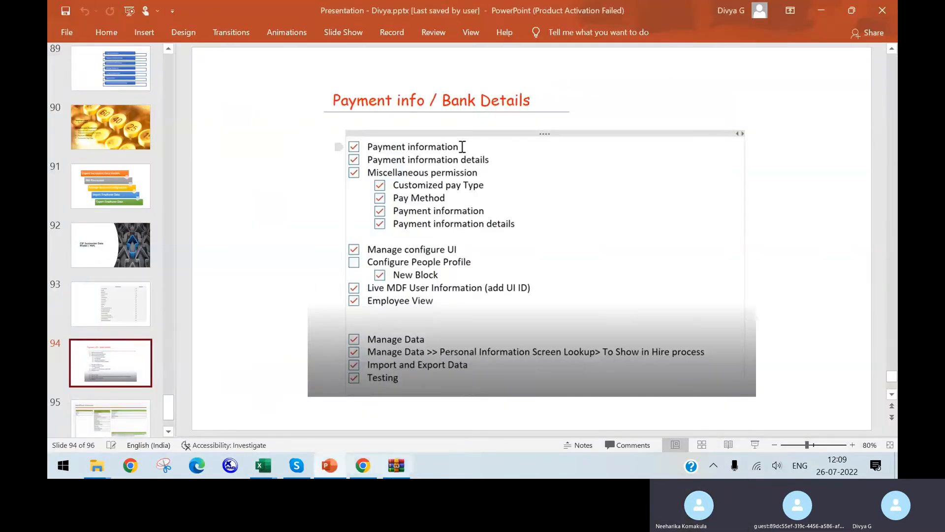
click(365, 466)
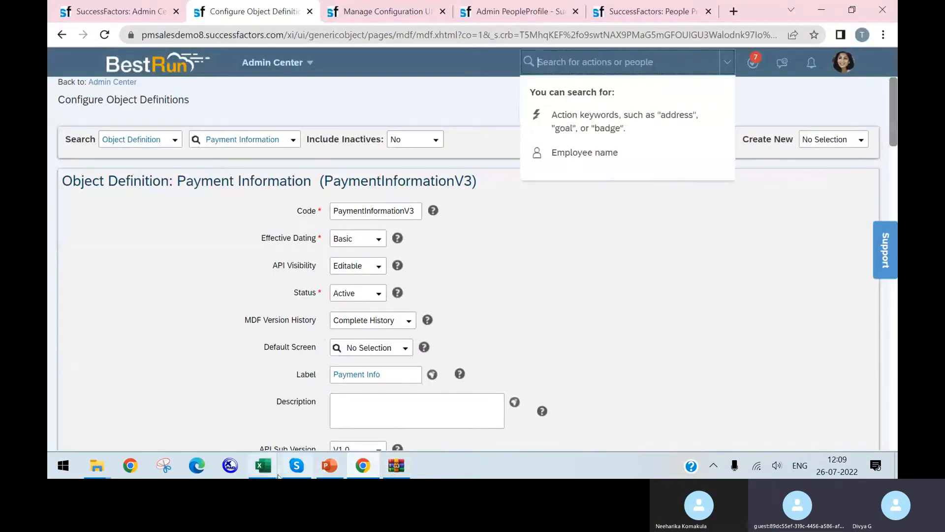
Switch to the EC_EmployeeData_Configuration_Workbook_PremierePlus workbook in Excel and examine the field permissions on the Employment Info - At Term sheet
click(264, 469)
click(297, 420)
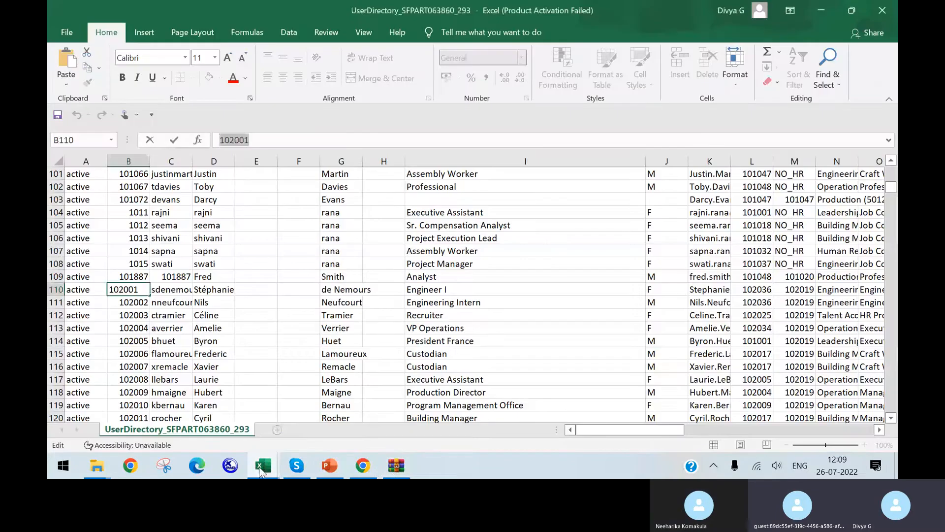
click(263, 466)
click(206, 431)
click(630, 429)
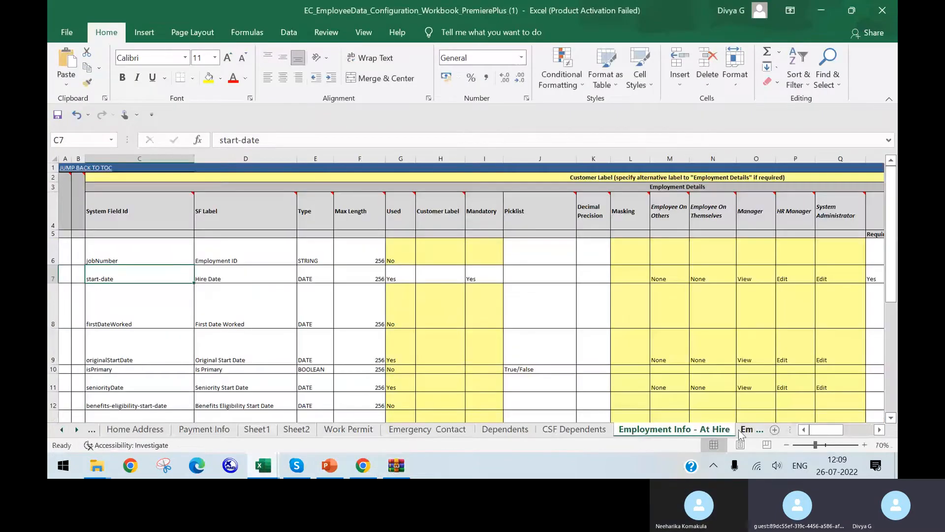
click(746, 430)
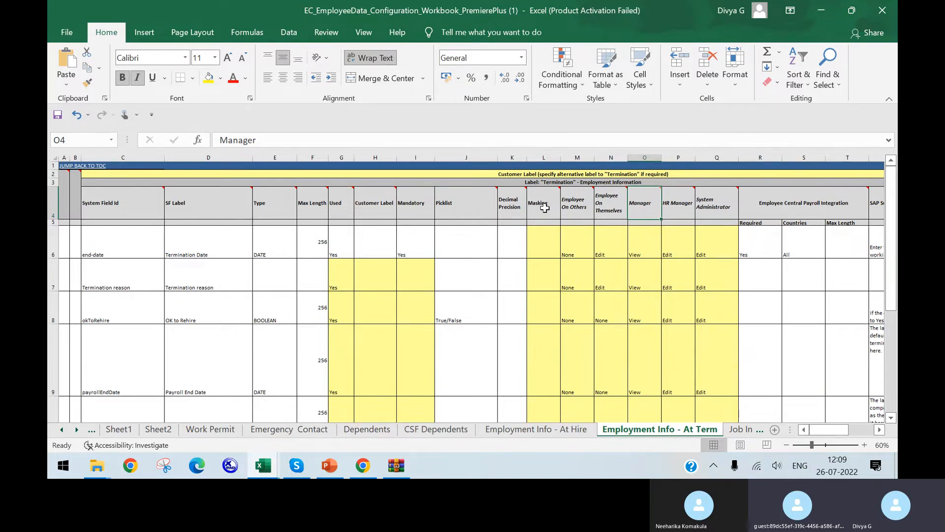
click(564, 433)
click(649, 433)
Revisit the PowerPoint checklist, and examine the checkDigit entries by country on Sheet2 of the Excel configuration workbook
click(330, 465)
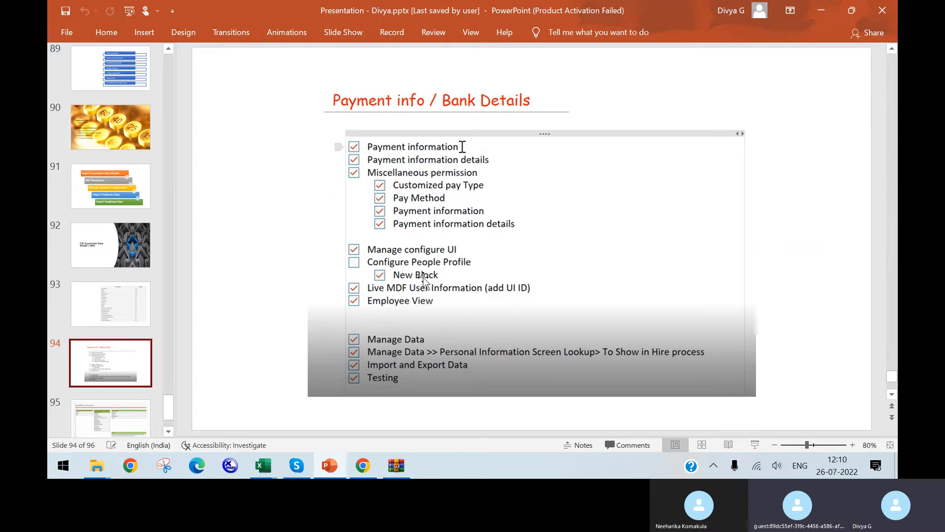
click(279, 465)
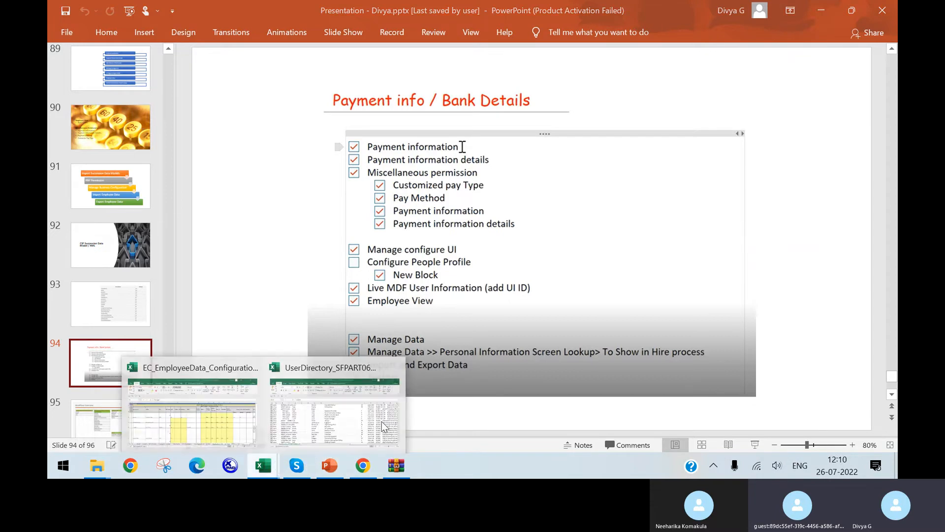
click(343, 400)
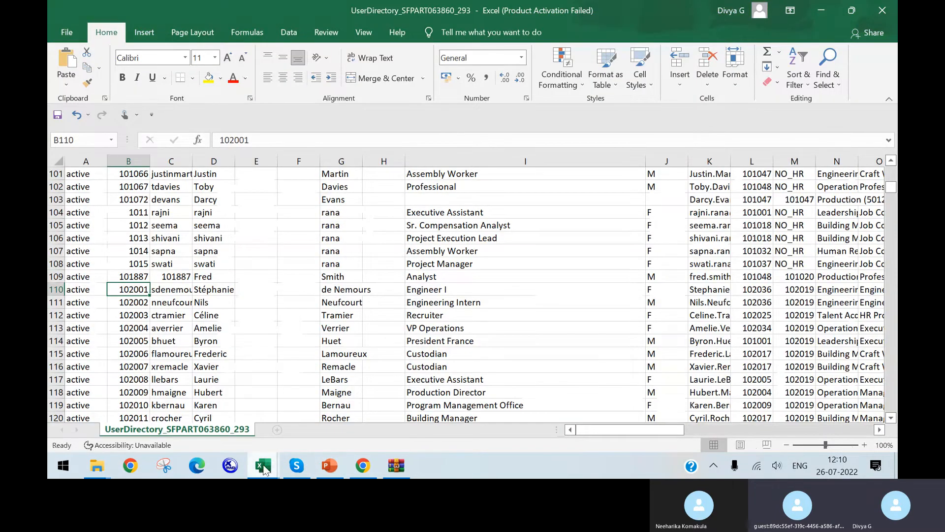
mouse_move(263, 465)
click(195, 399)
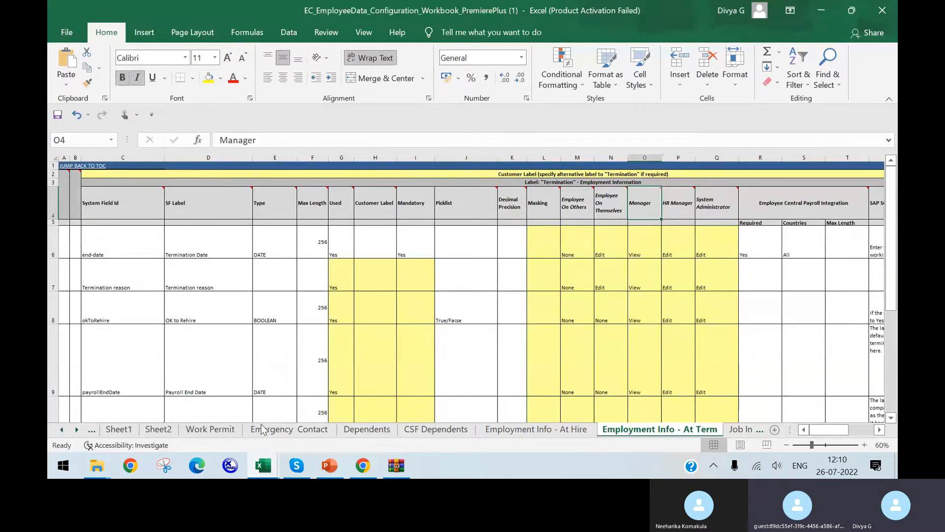
click(157, 429)
click(151, 228)
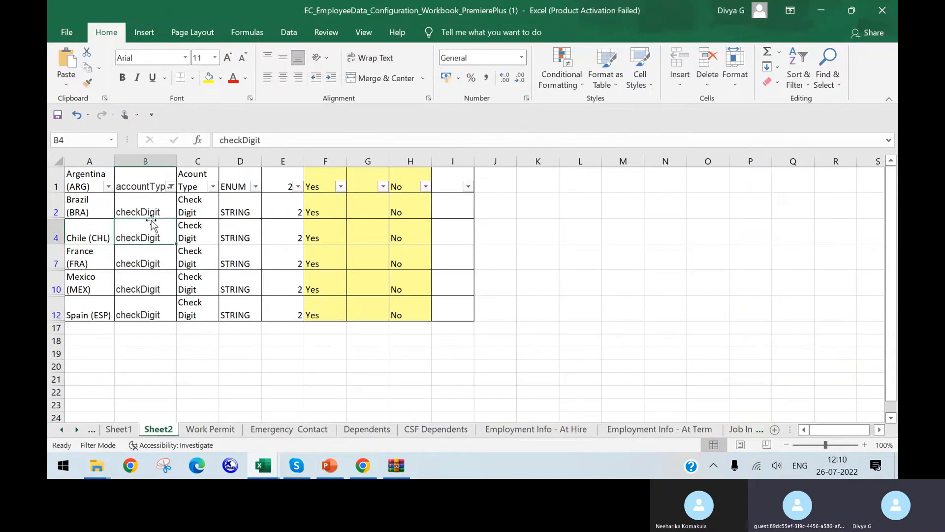
click(78, 246)
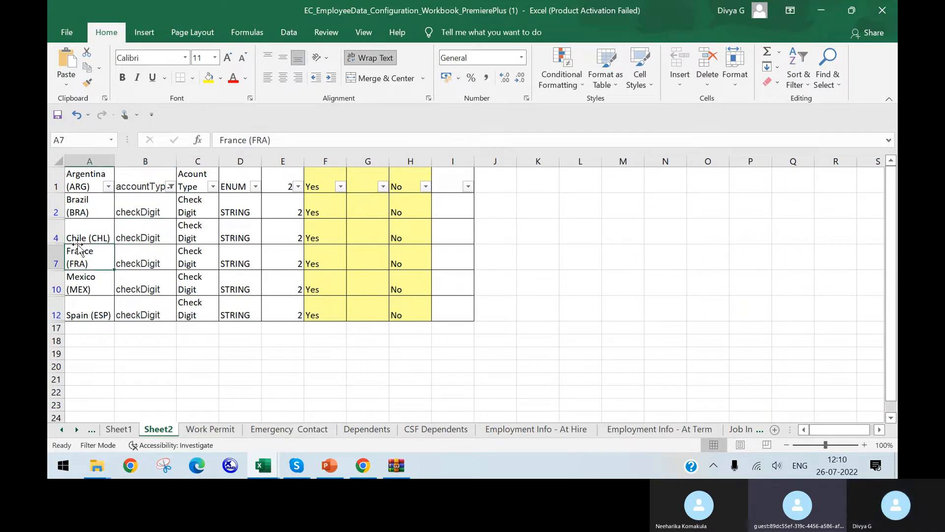
click(140, 209)
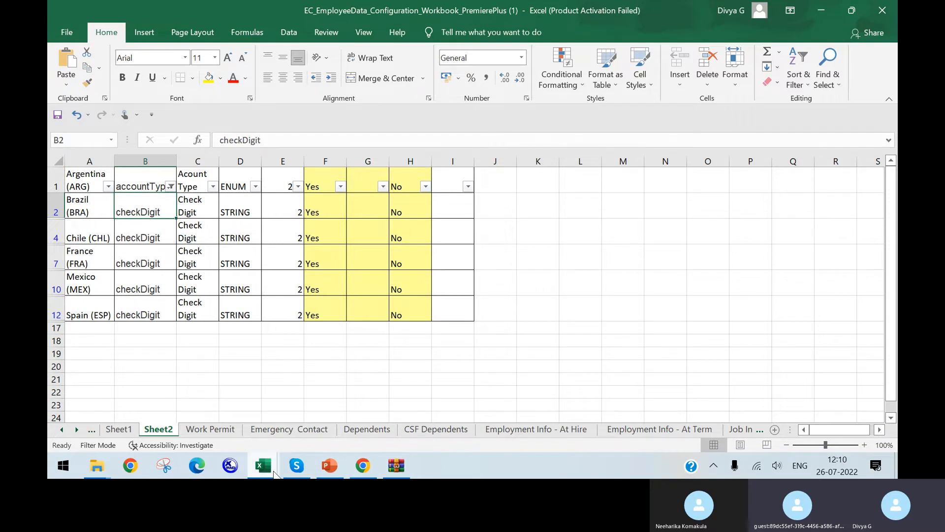
Switch to Manage Configuration UI in Chrome, view the blank new UI rule form for Payment_Info_123 and close it without saving
click(363, 465)
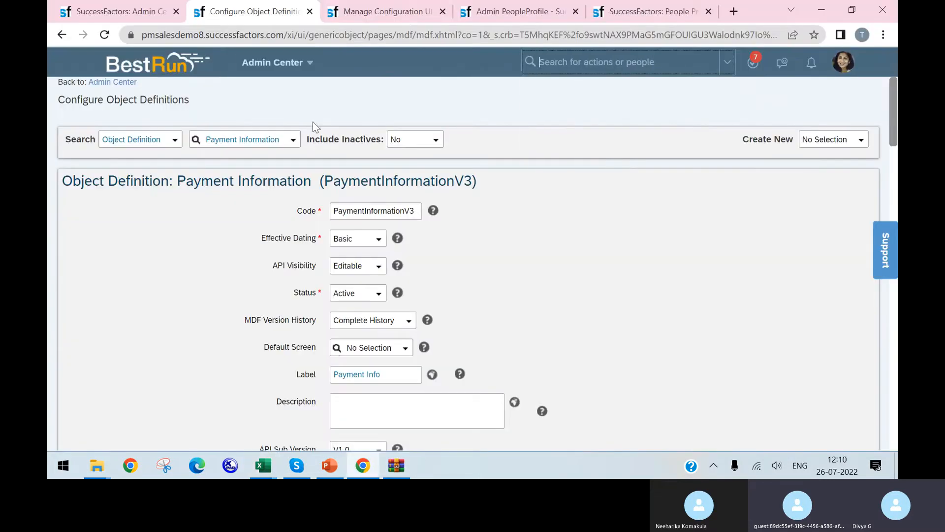
click(408, 9)
mouse_move(383, 244)
click(181, 211)
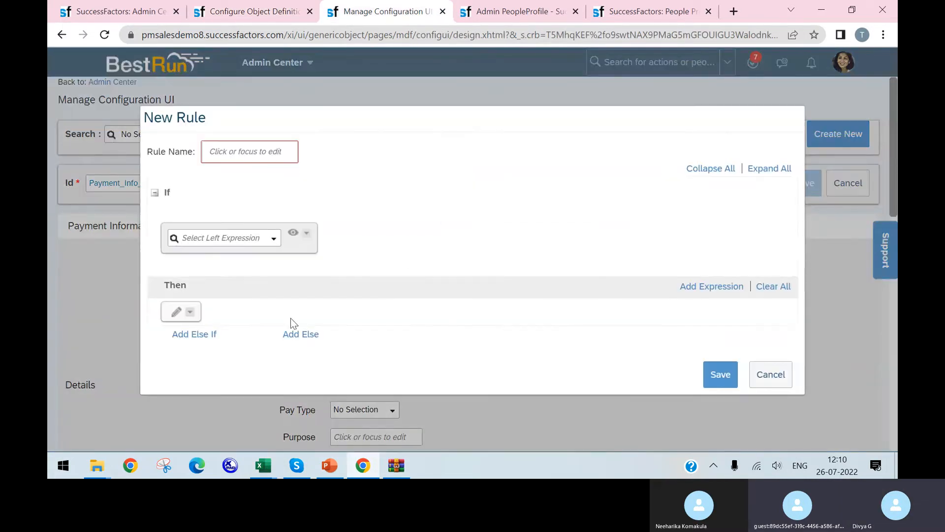
click(784, 383)
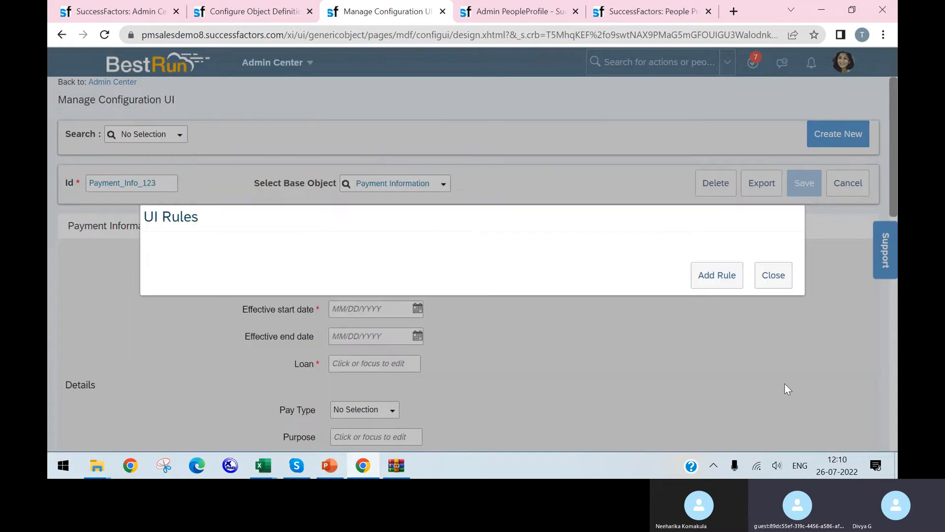
click(774, 276)
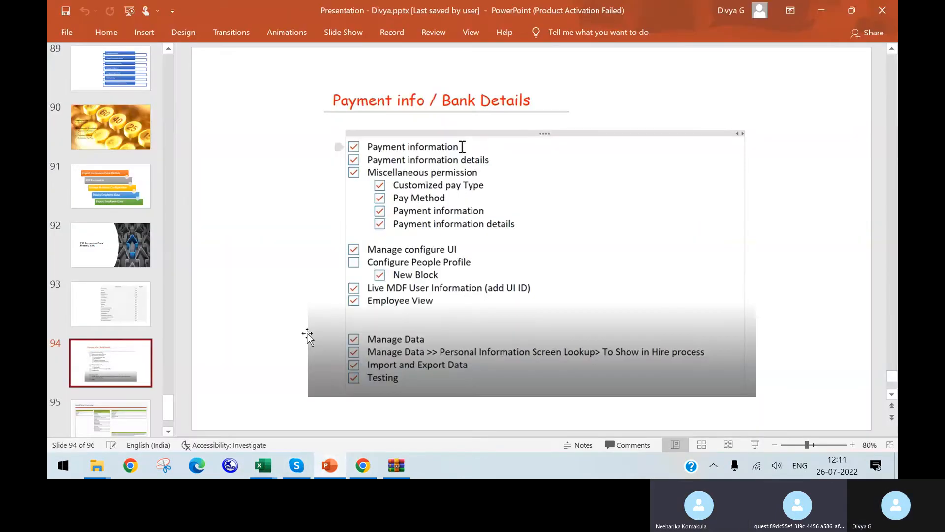
Switch to PowerPoint, capture the Payment info / Bank Details checklist area of slide 94 and copy the screenshot
click(327, 467)
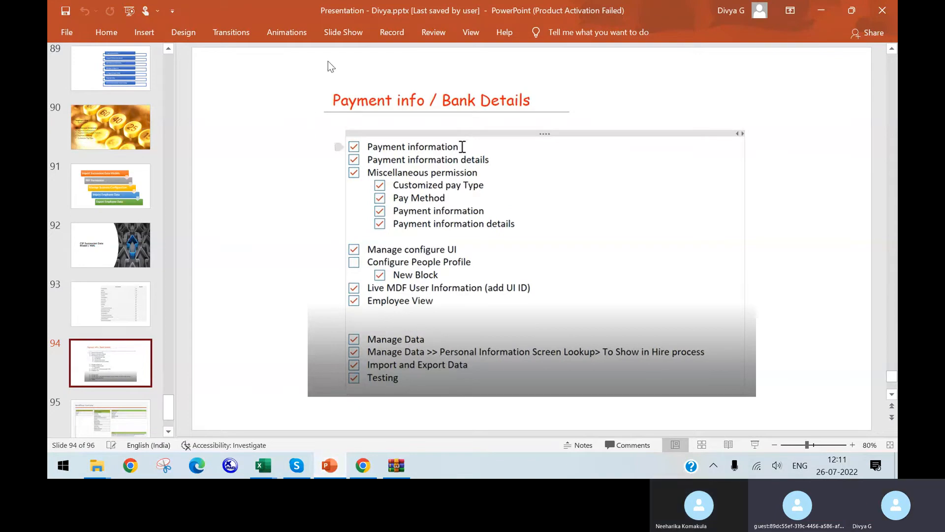
key(Print)
drag(316, 86, 757, 394)
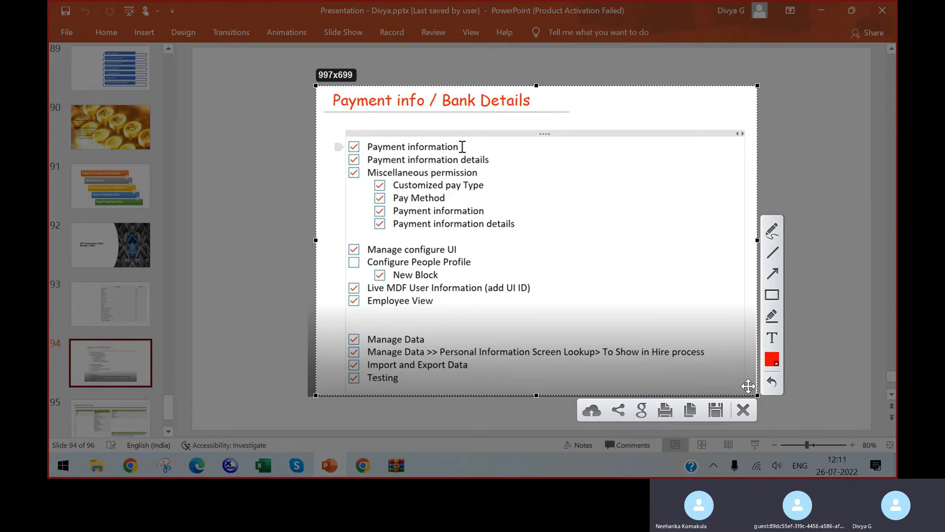
key(ctrl+c)
Send the copied checklist screenshot in the chat of the Skype call and end the call
click(296, 473)
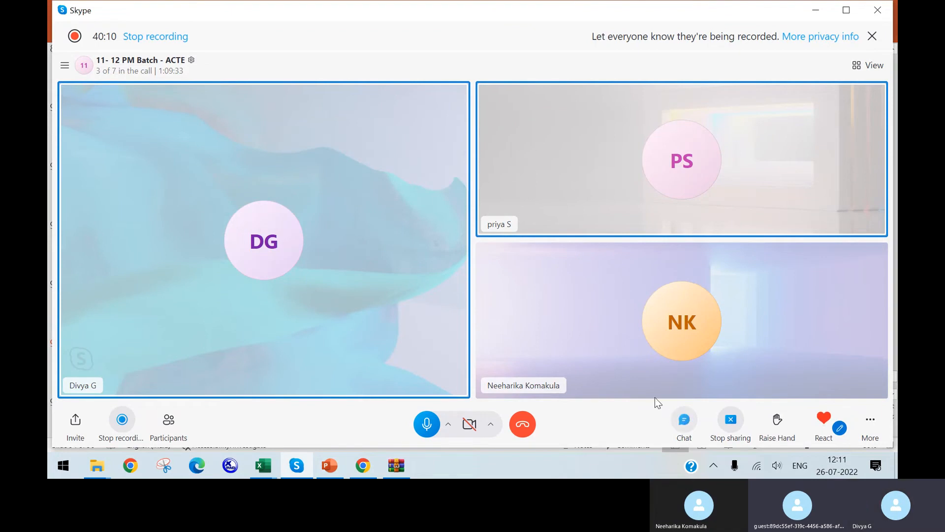
click(684, 419)
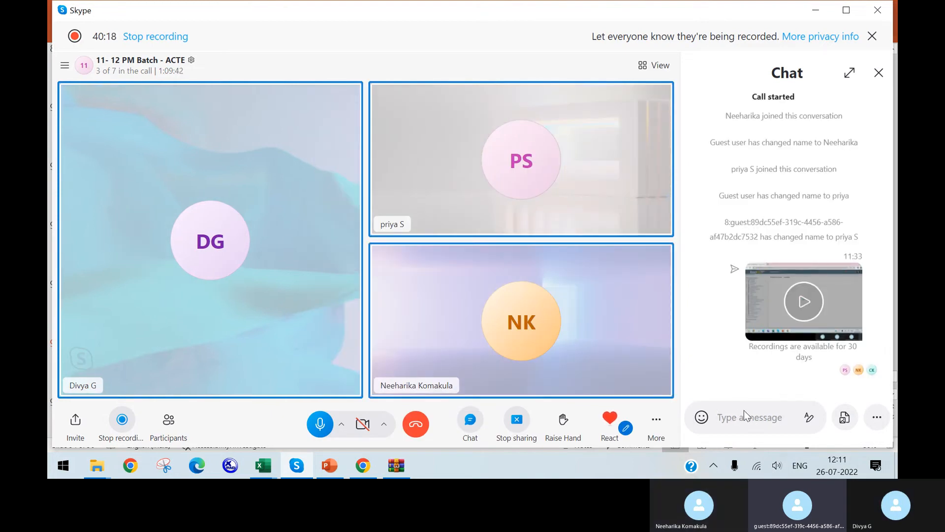
key(ctrl+v)
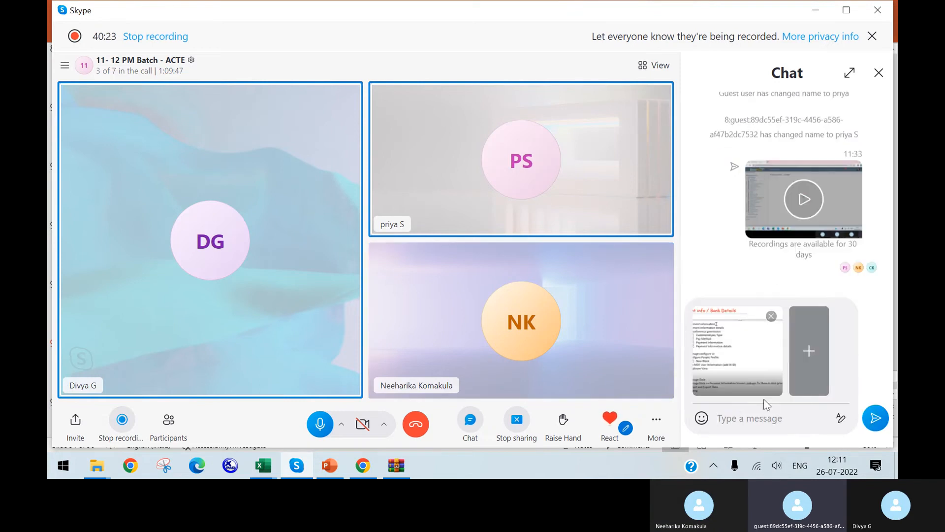
click(875, 417)
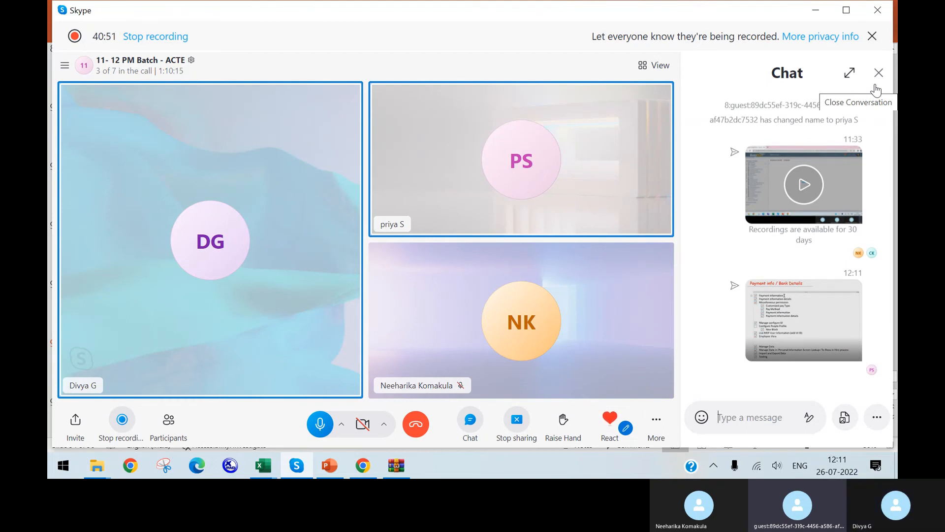
click(418, 425)
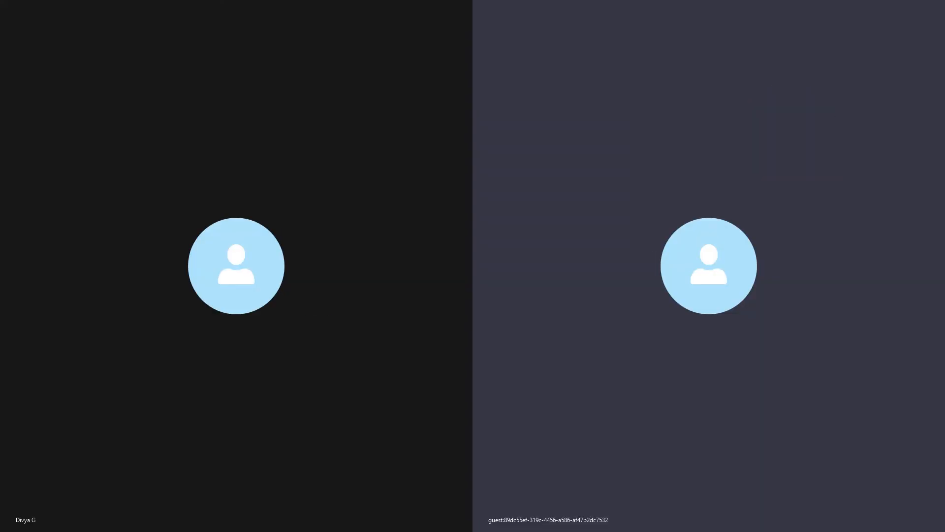